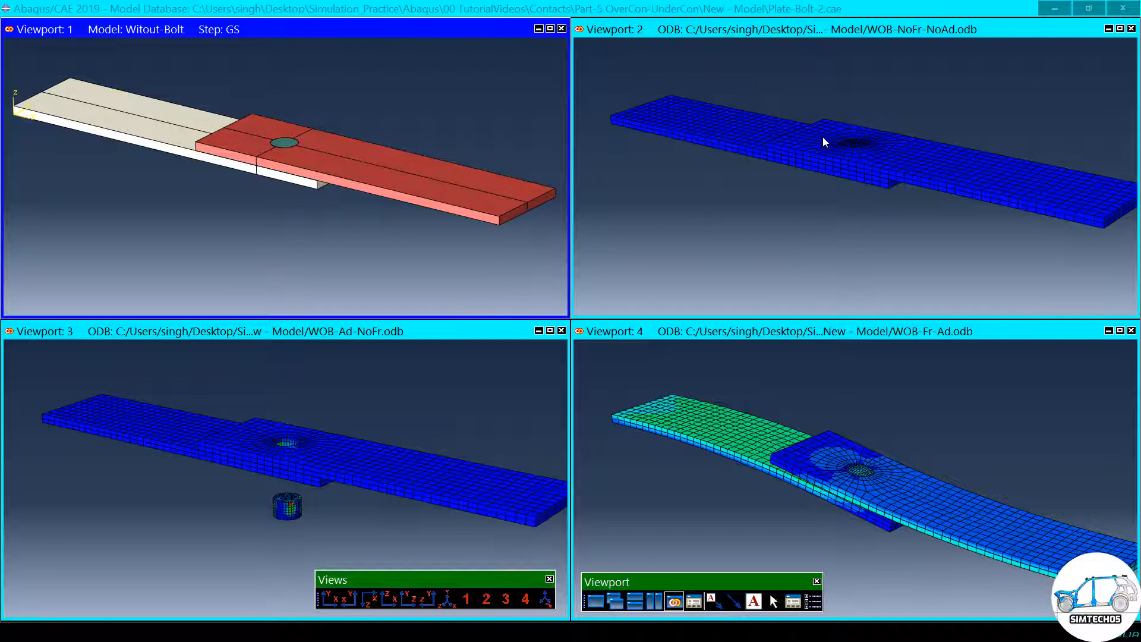
- Bring up the WOB-NoFr-NoAd job monitor, enlarge it, and read through the errors reported for the aborted job
key(super)
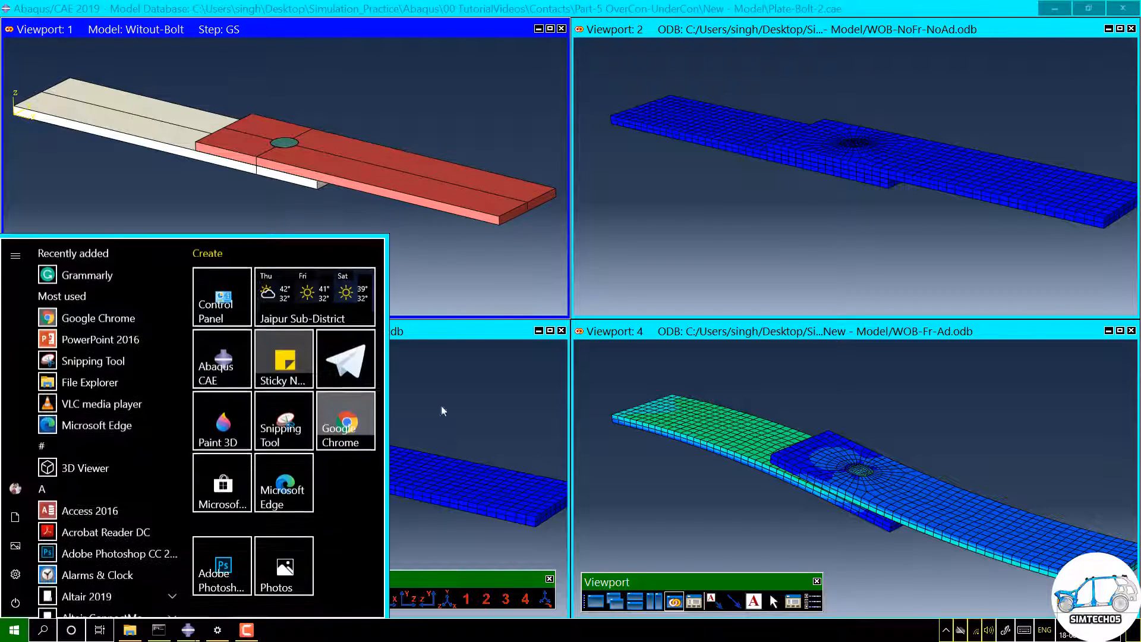
mouse_move(187, 629)
click(249, 579)
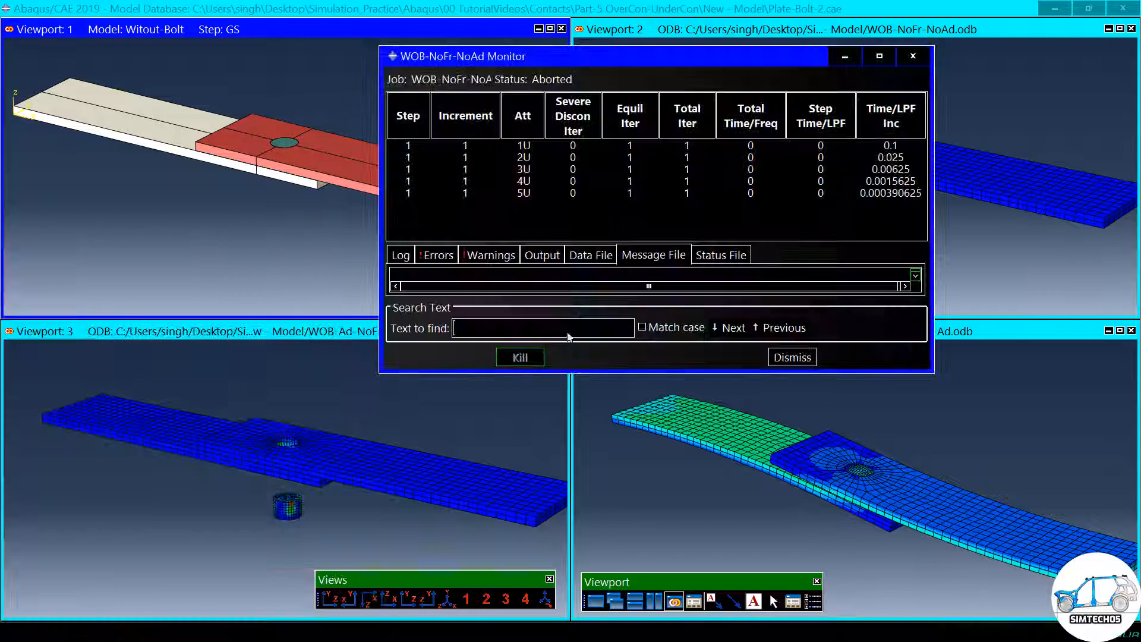
drag(668, 62, 791, 31)
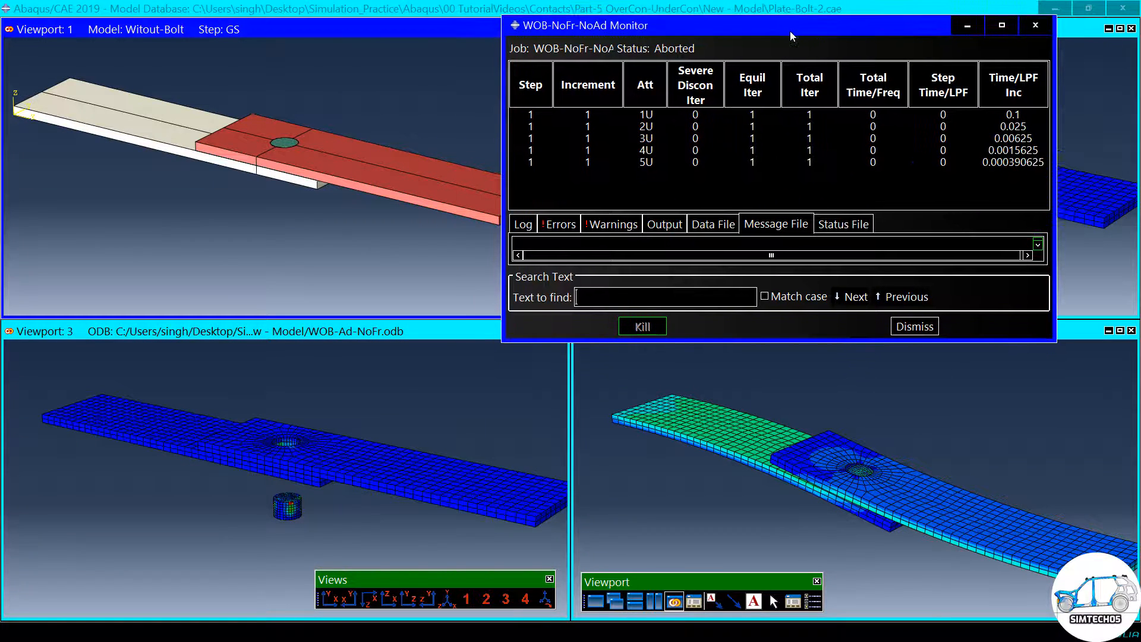
drag(807, 341, 807, 416)
click(566, 224)
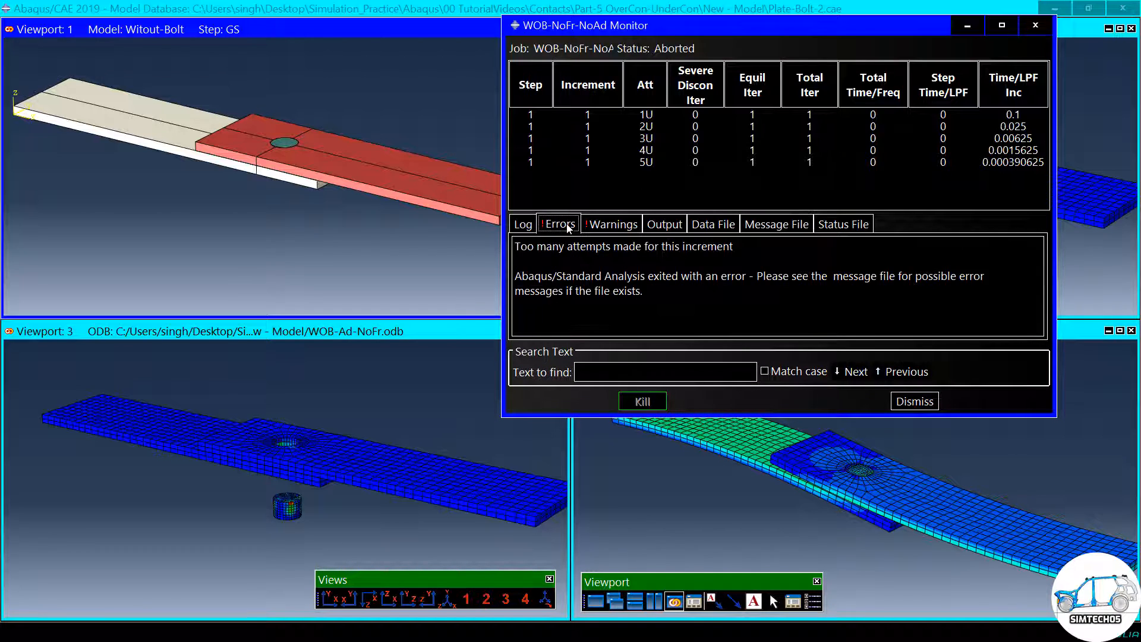
drag(521, 246, 722, 246)
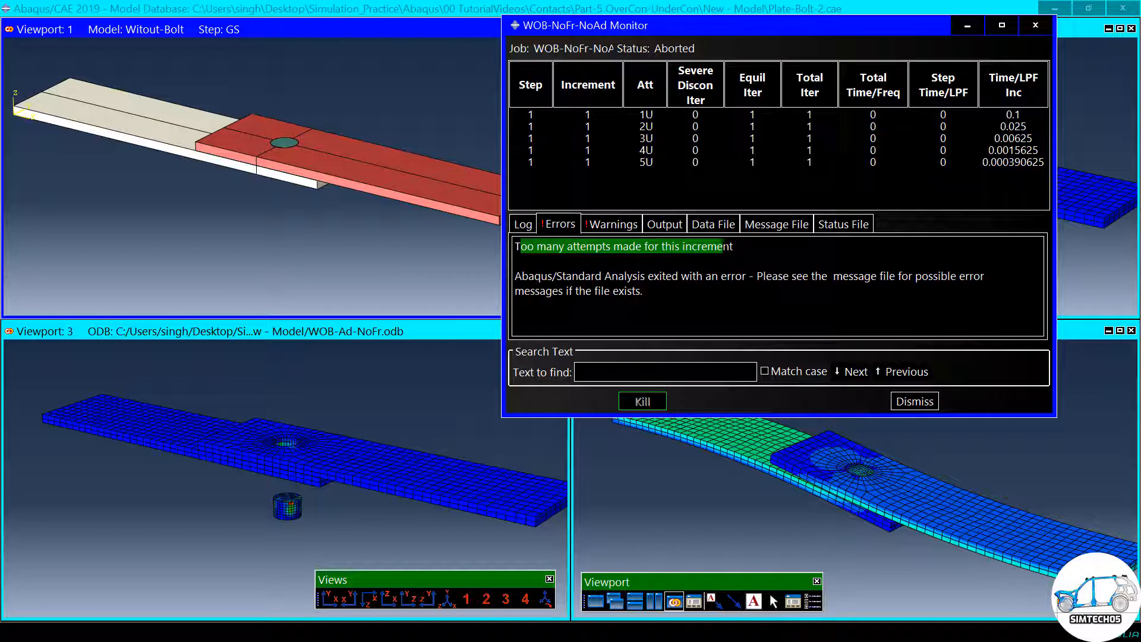
drag(815, 276, 909, 276)
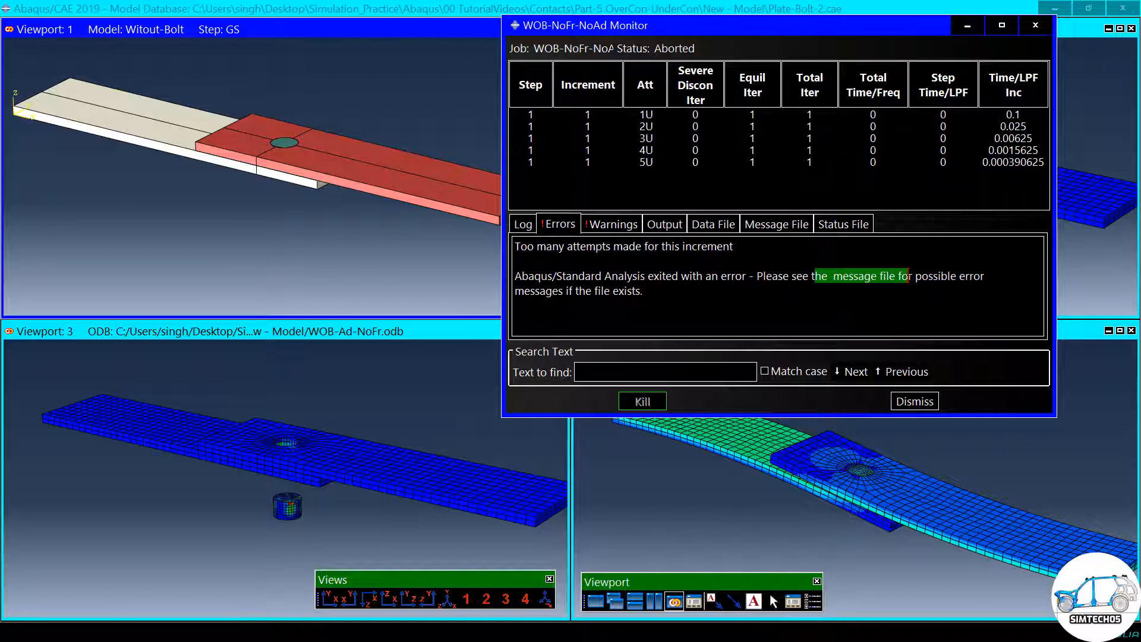
- Show the job's message file in an enlarged monitor window and read the start of the first increment attempt
click(777, 225)
drag(804, 416, 804, 530)
scroll(773, 336, up, 10)
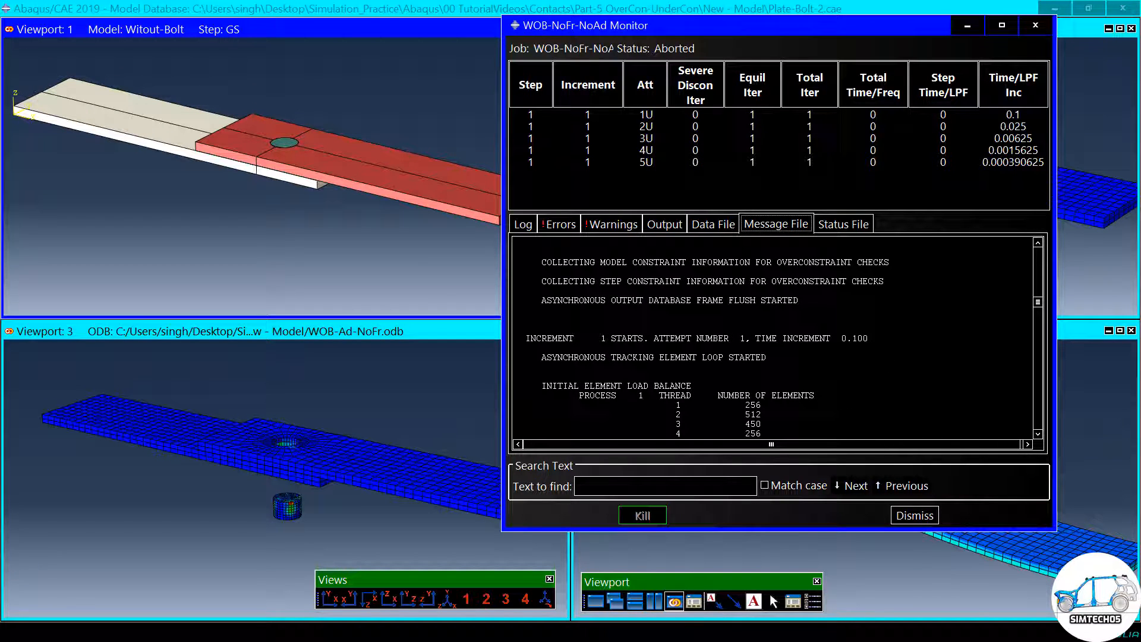
mouse_move(1039, 305)
mouse_down()
mouse_move(1040, 253)
mouse_move(1041, 311)
mouse_up()
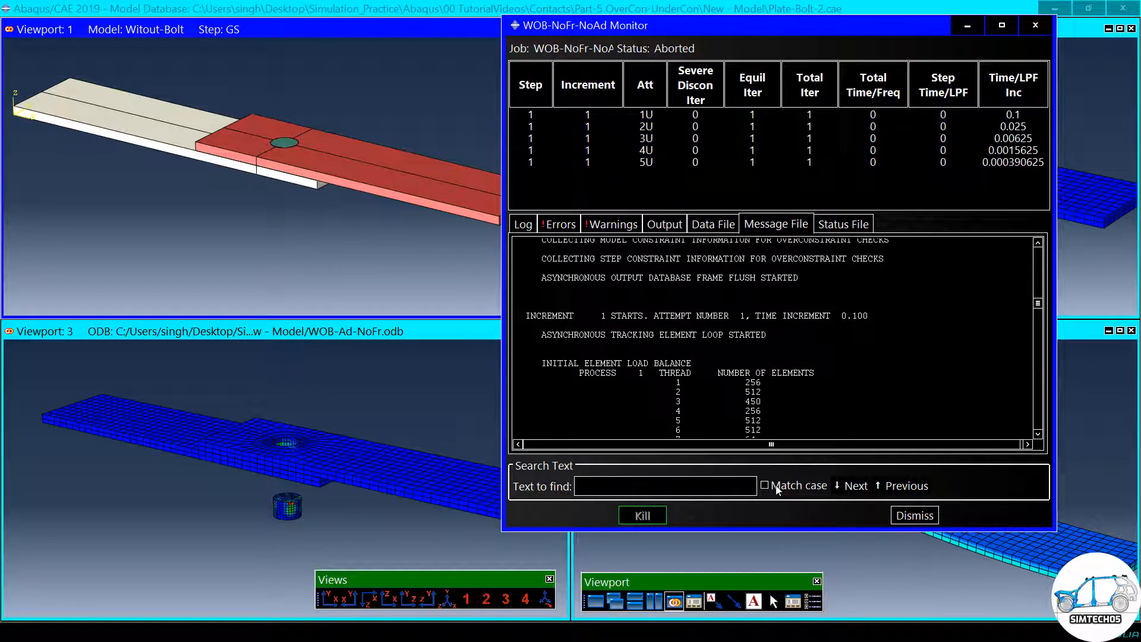
- Search the message file for INCREMENT and go through the matches to the start of the first increment attempt
drag(783, 316, 830, 316)
text(INCREMENT)
click(846, 488)
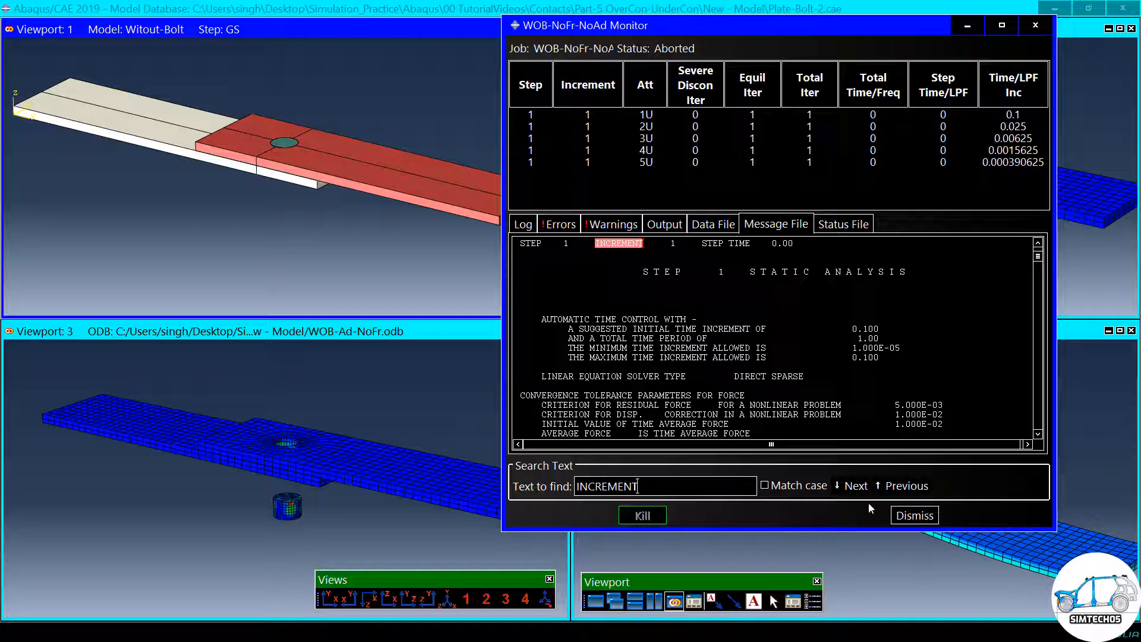
click(856, 486)
click(856, 486)
click(856, 487)
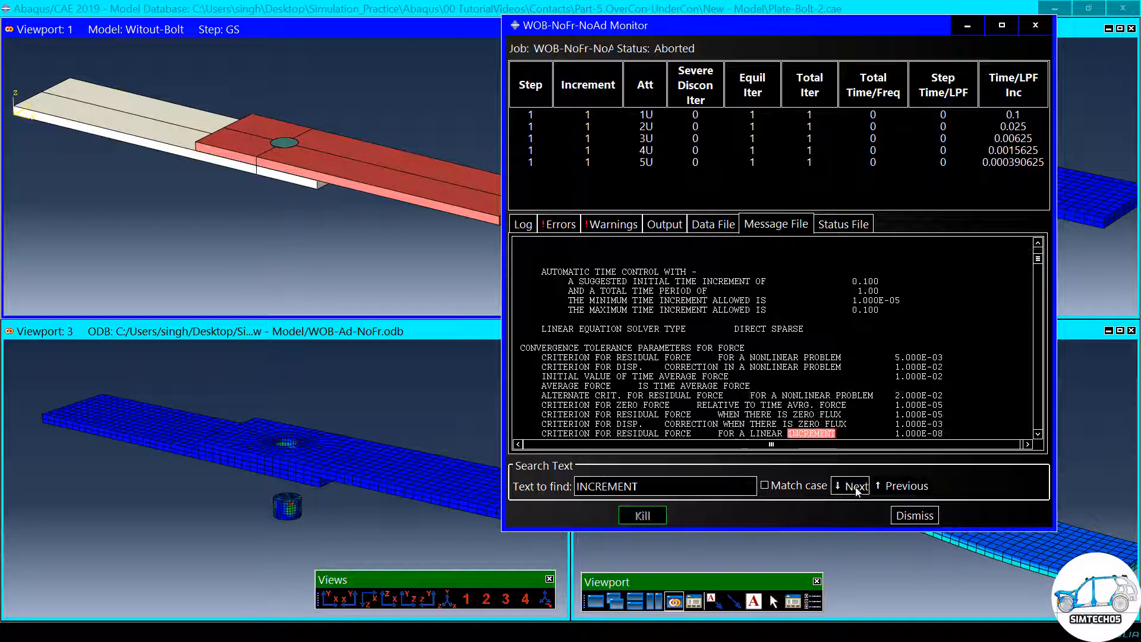
click(856, 487)
click(856, 486)
click(856, 487)
click(856, 486)
click(856, 486)
click(856, 487)
click(856, 487)
click(856, 486)
click(856, 486)
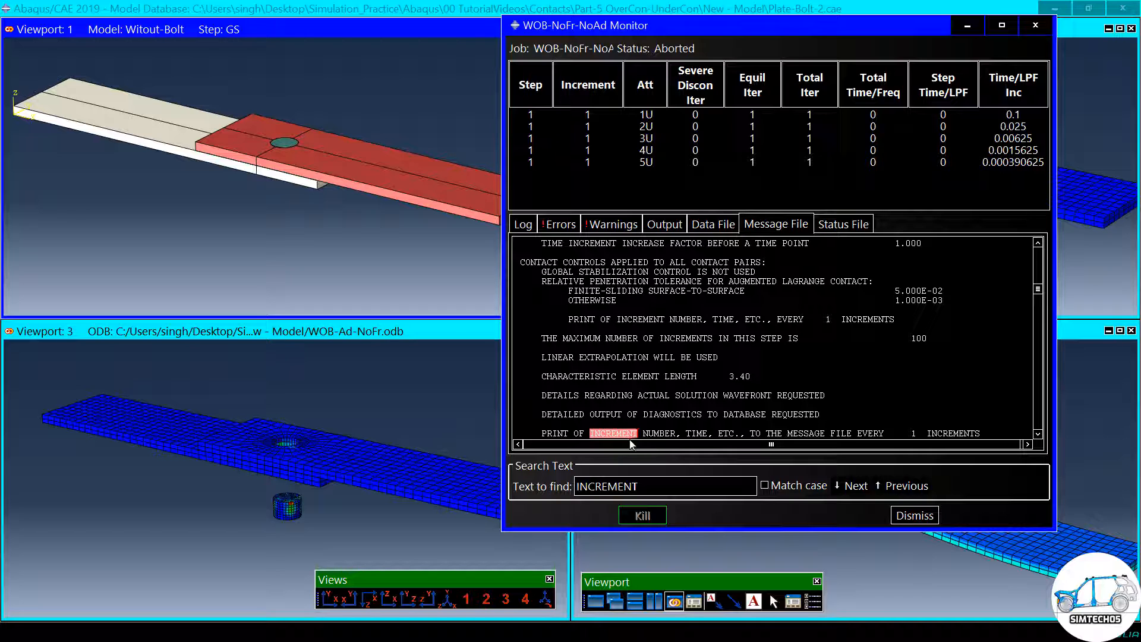
click(847, 485)
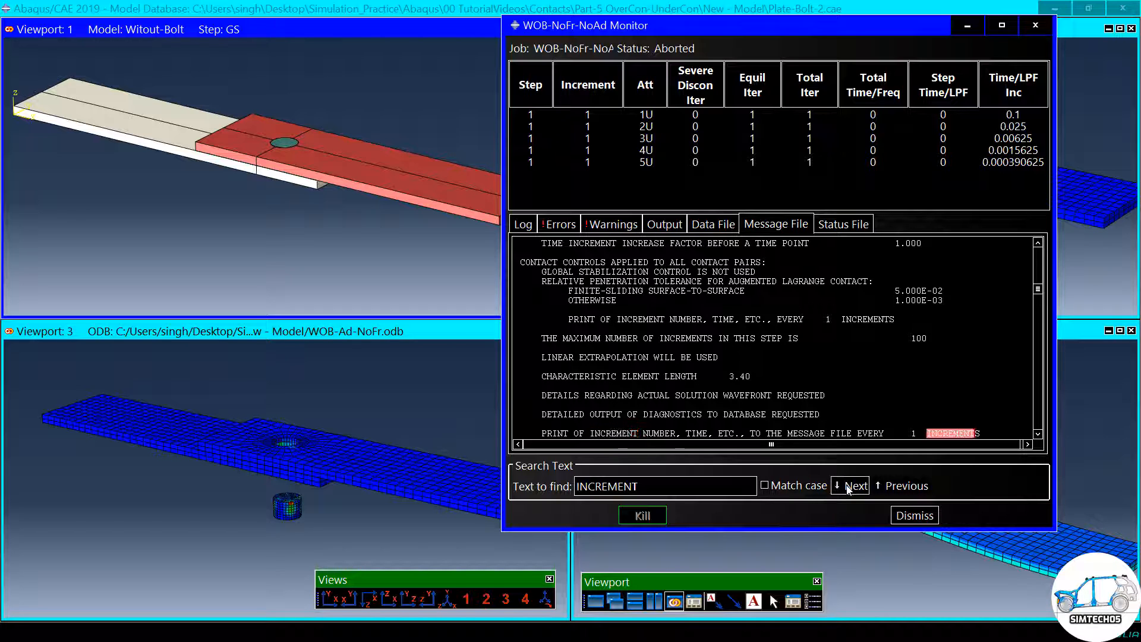
click(847, 485)
- Examine the first attempt of increment 1 in the message file, highlighting its numerical singularity and contact displacement warnings
scroll(773, 339, down, 2)
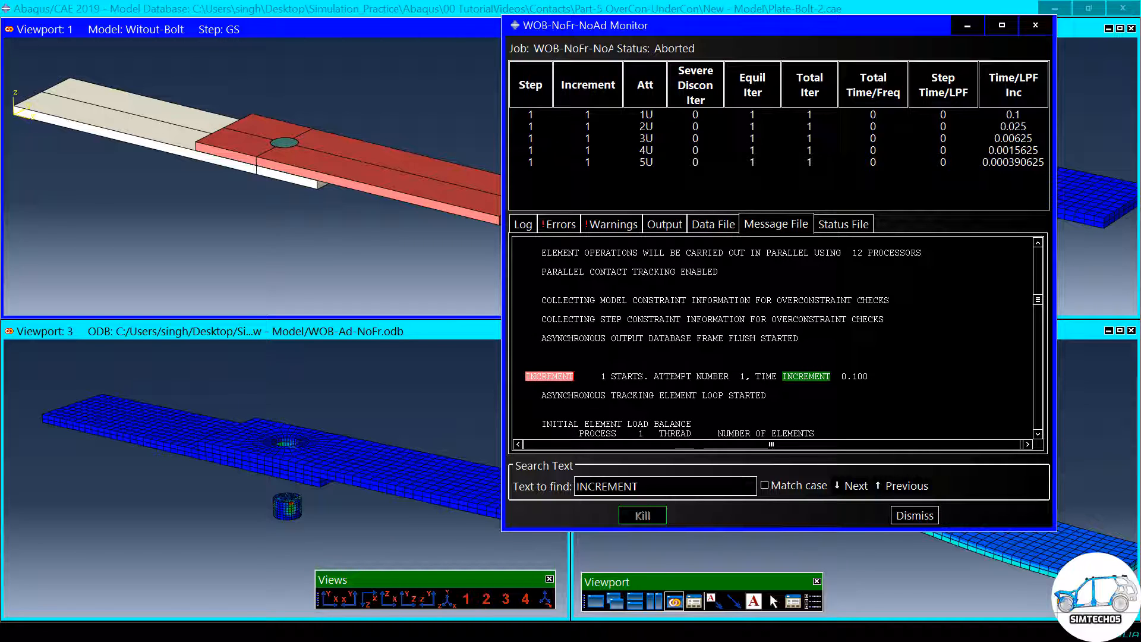
scroll(773, 336, down, 1)
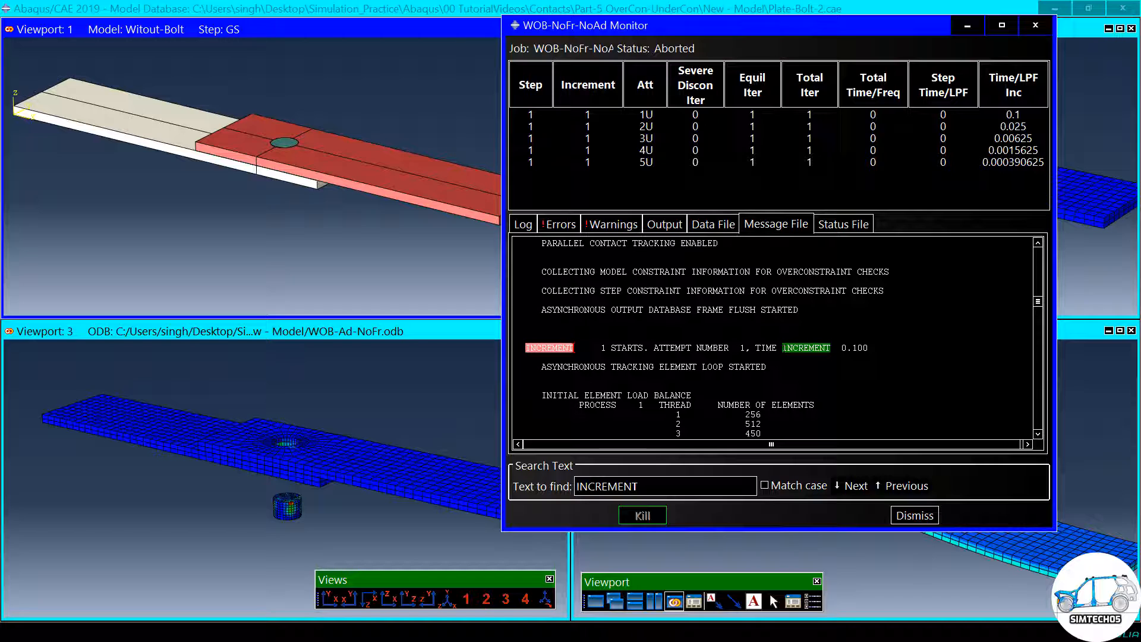
scroll(772, 336, down, 2)
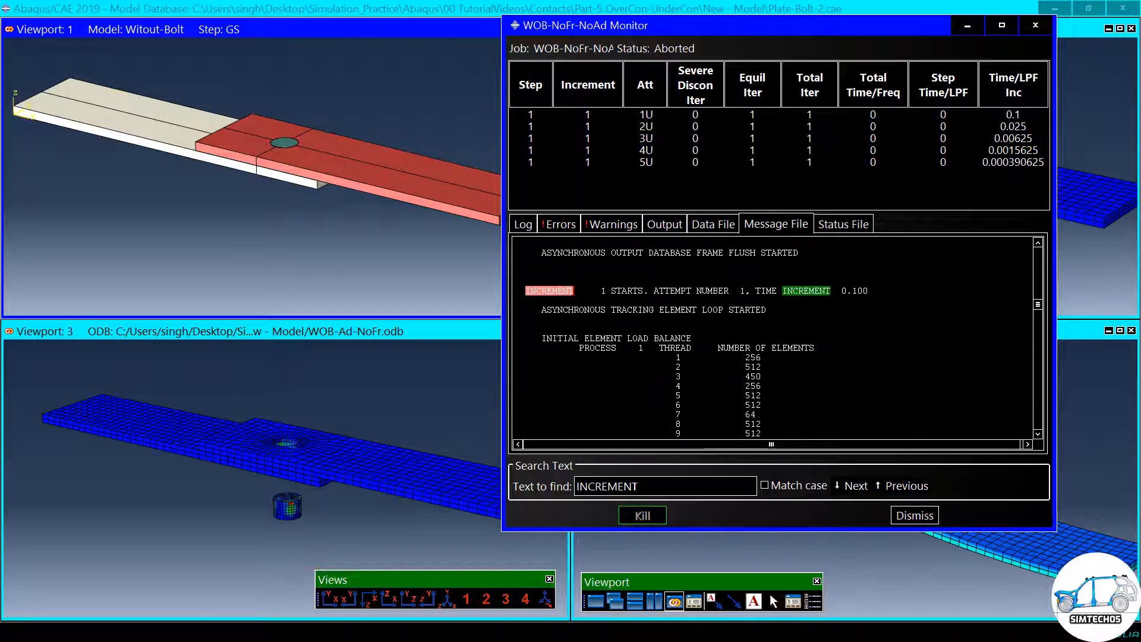
scroll(773, 336, down, 4)
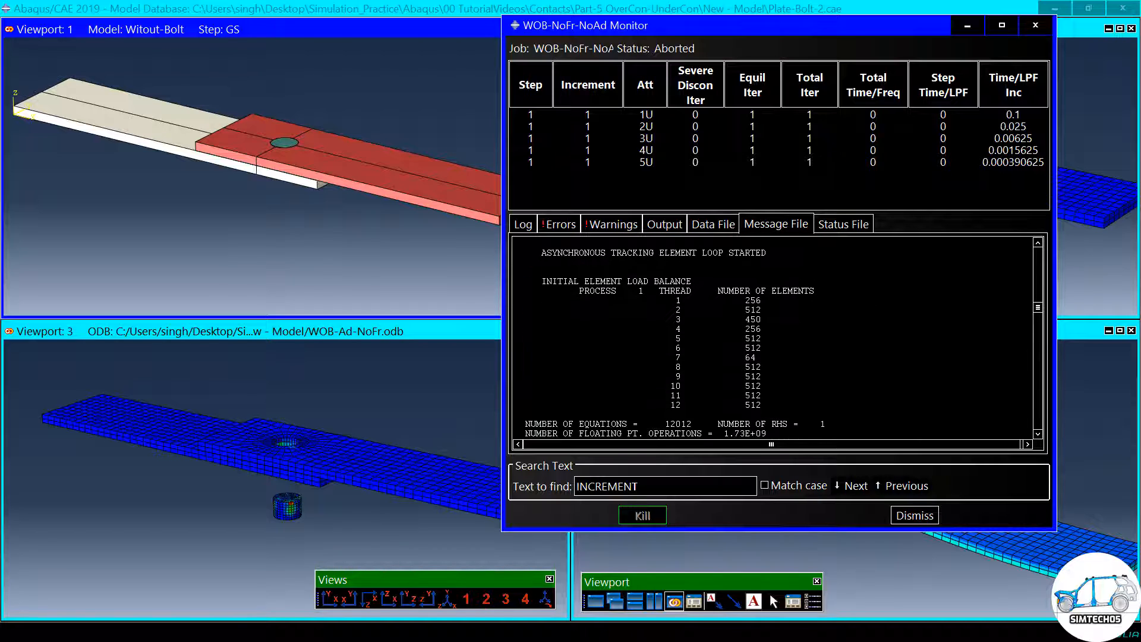
scroll(773, 335, down, 6)
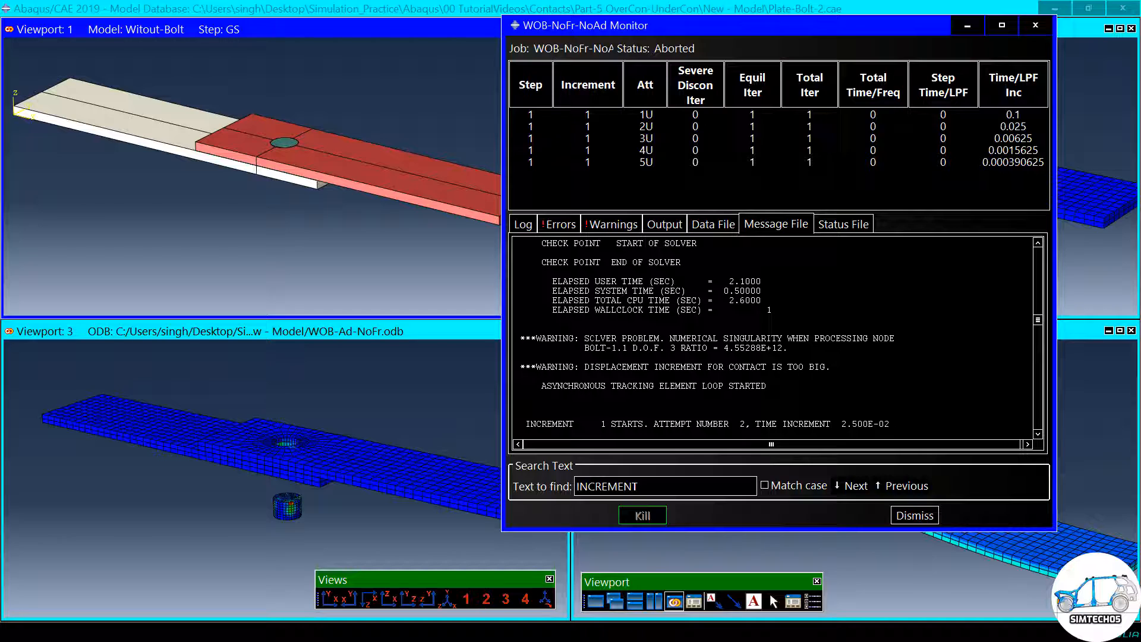
mouse_move(770, 326)
mouse_down()
mouse_move(763, 347)
mouse_move(779, 345)
mouse_up()
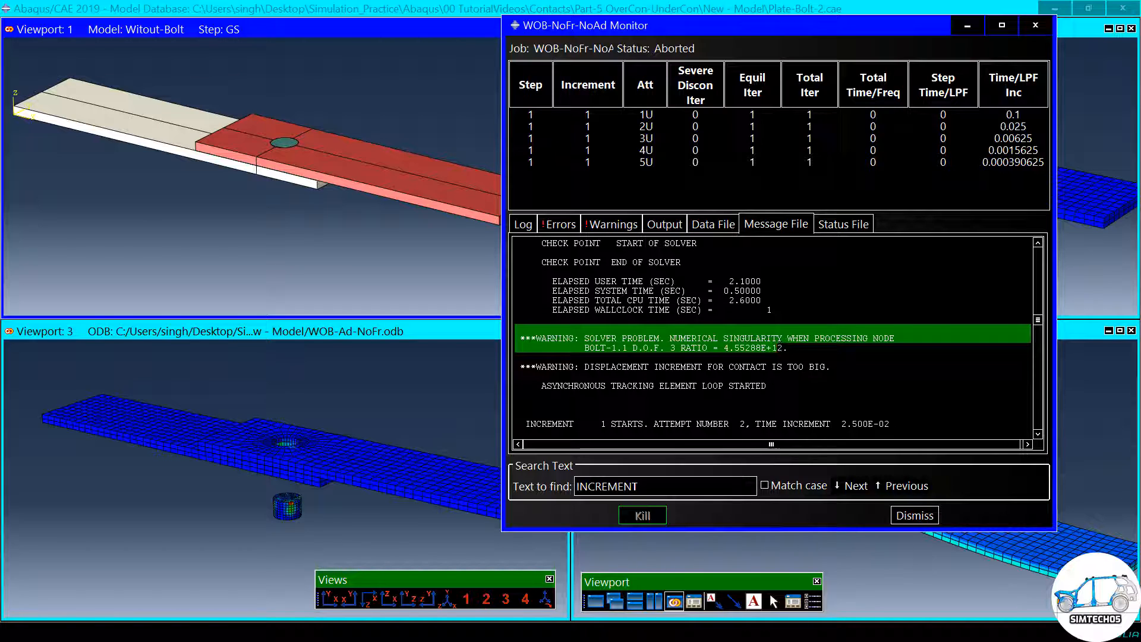
drag(585, 367, 831, 367)
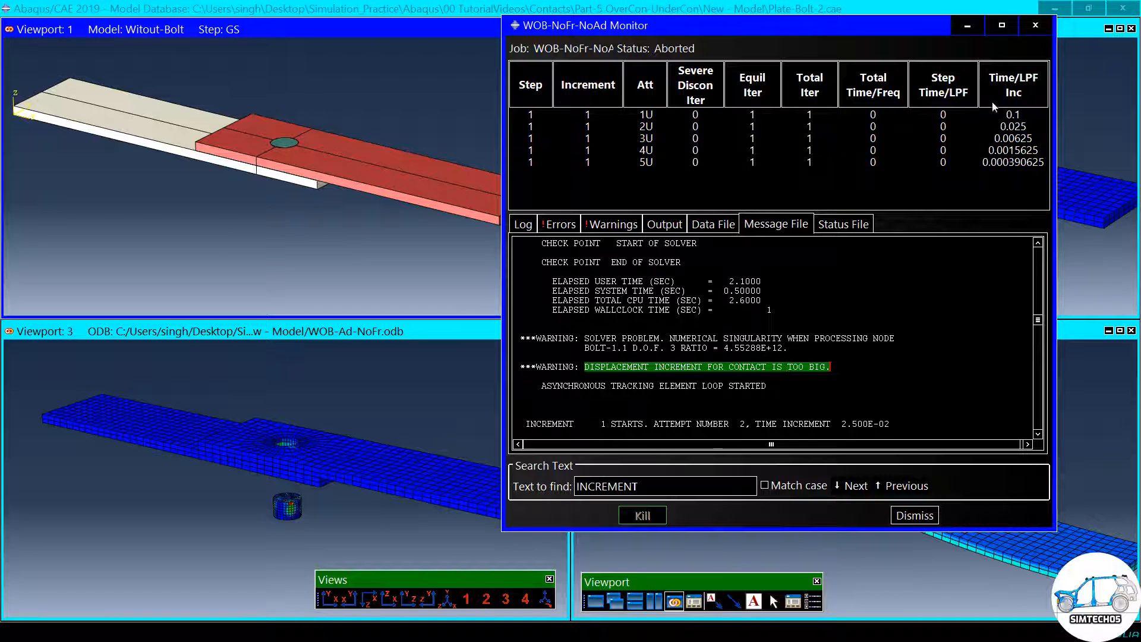
- Minimize the job monitor and compare the plate and bolt results across the four viewports from different angles
click(967, 30)
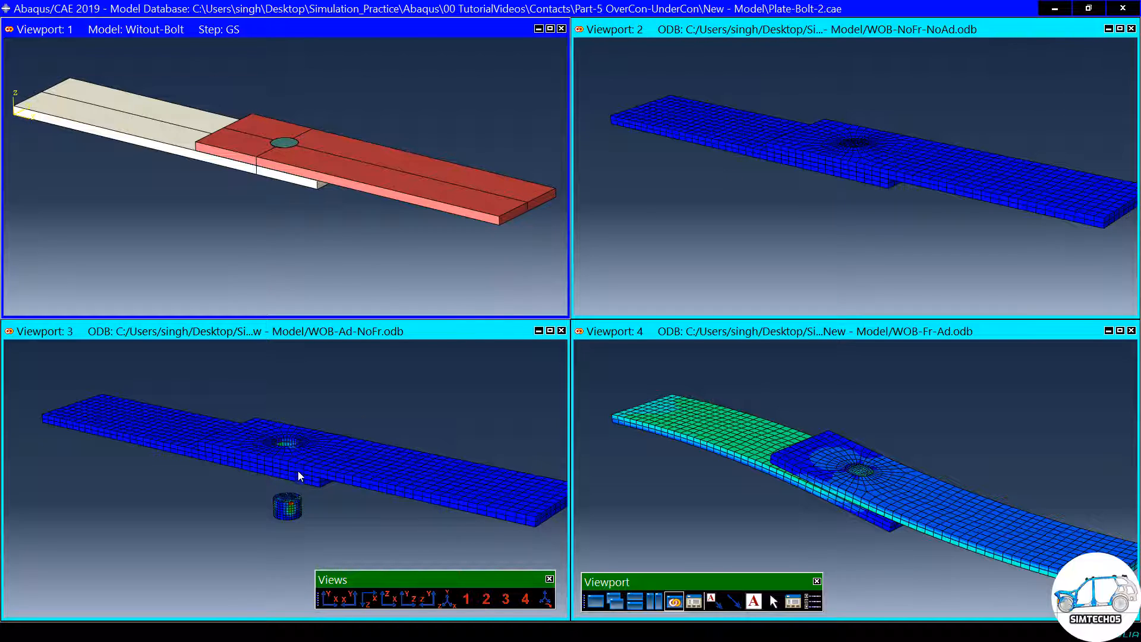
ctrl+alt+drag(333, 415, 310, 466)
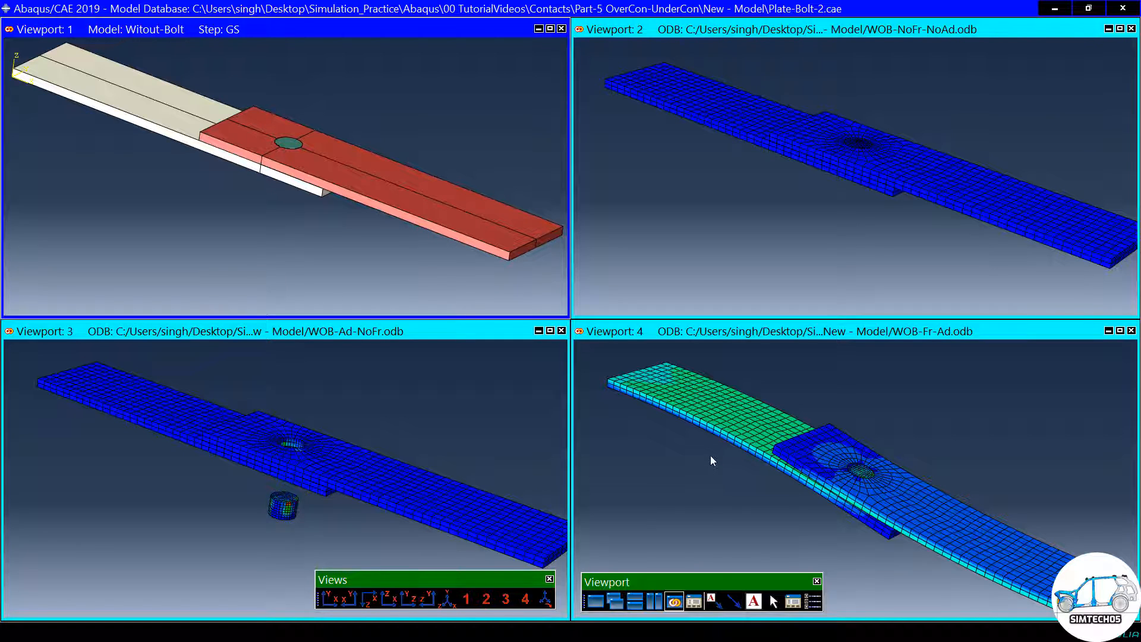
scroll(712, 461, down, 1)
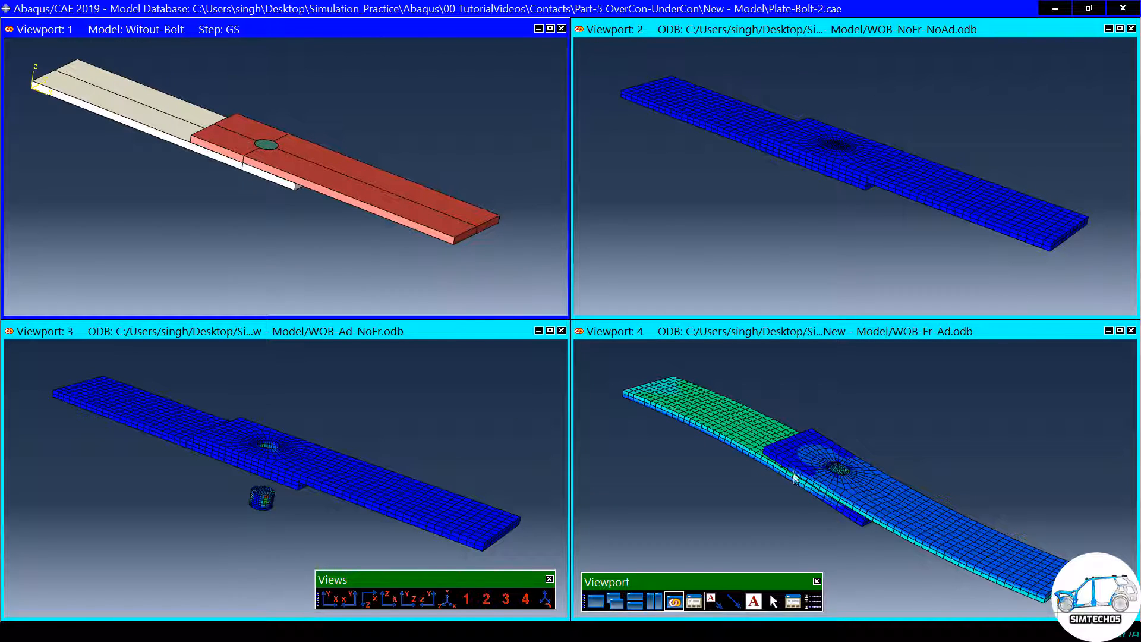
ctrl+alt+drag(776, 445, 800, 481)
key(Escape)
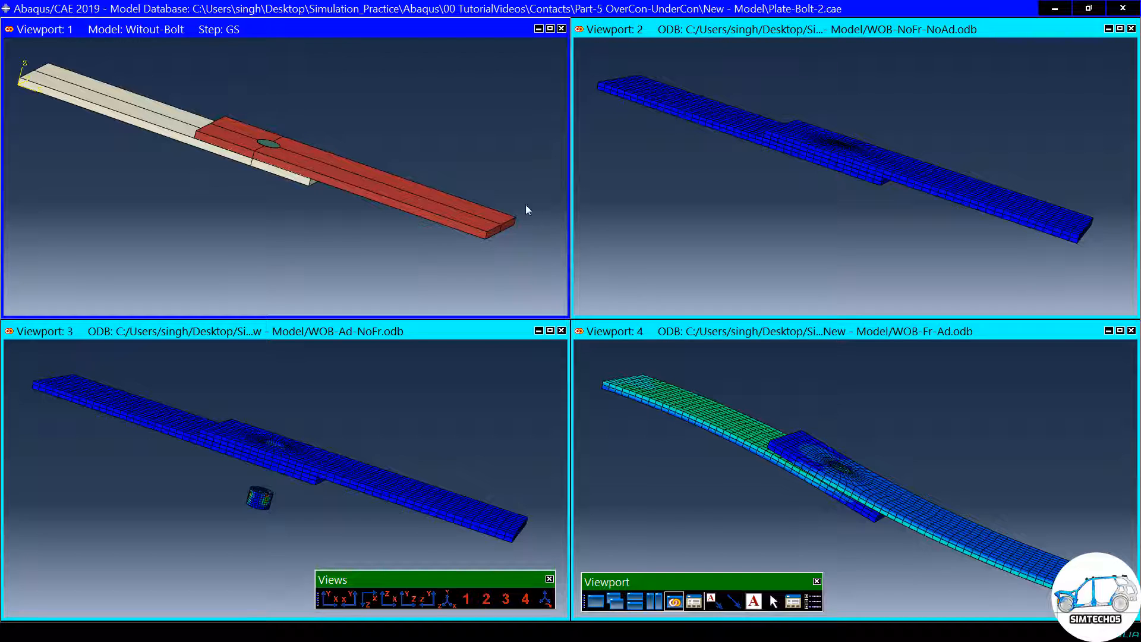
- Maximize Viewport 1, restore the full interface around it, and switch to the Part module for the Witout-Bolt model
click(550, 29)
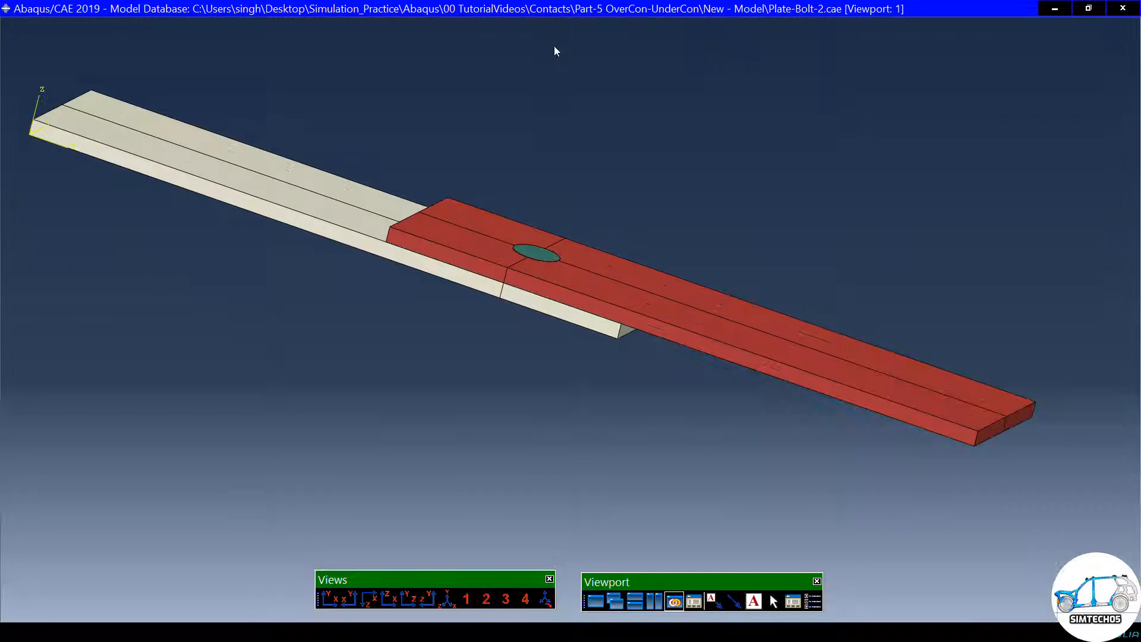
key(F11)
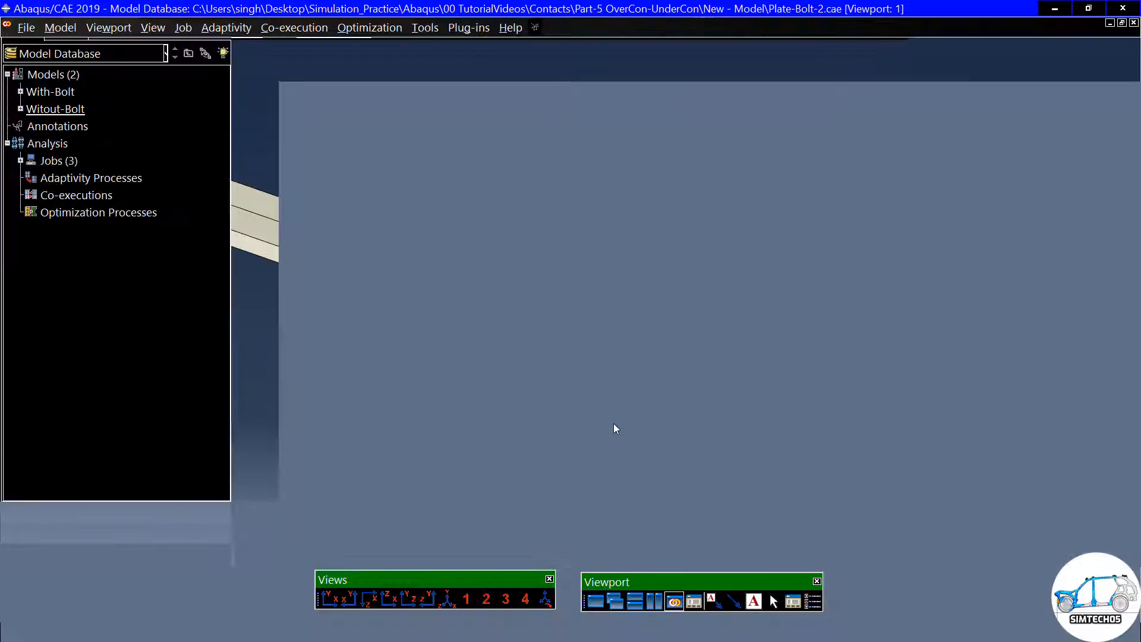
click(318, 76)
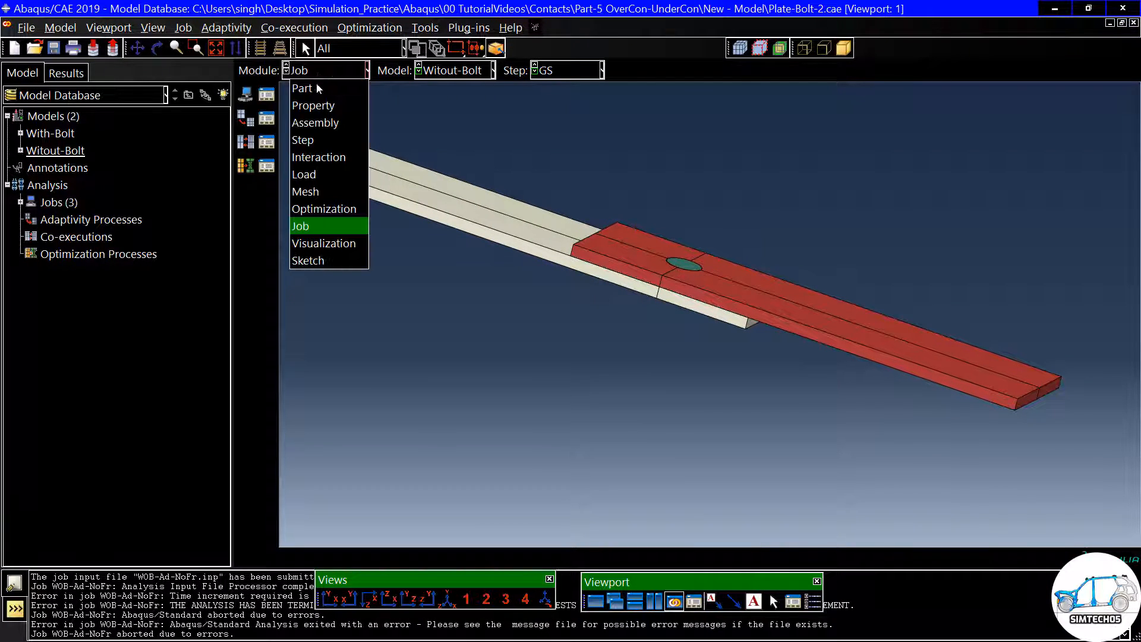
click(316, 87)
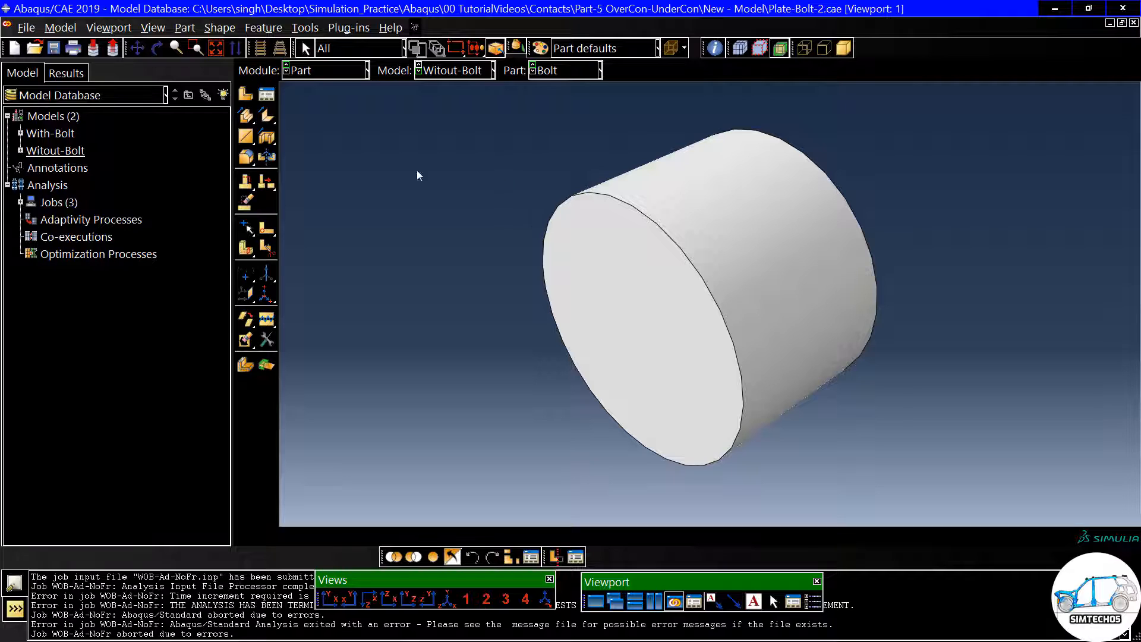
- Inspect the Bolt part of the Witout-Bolt model and display its Plate part
scroll(457, 159, up, 1)
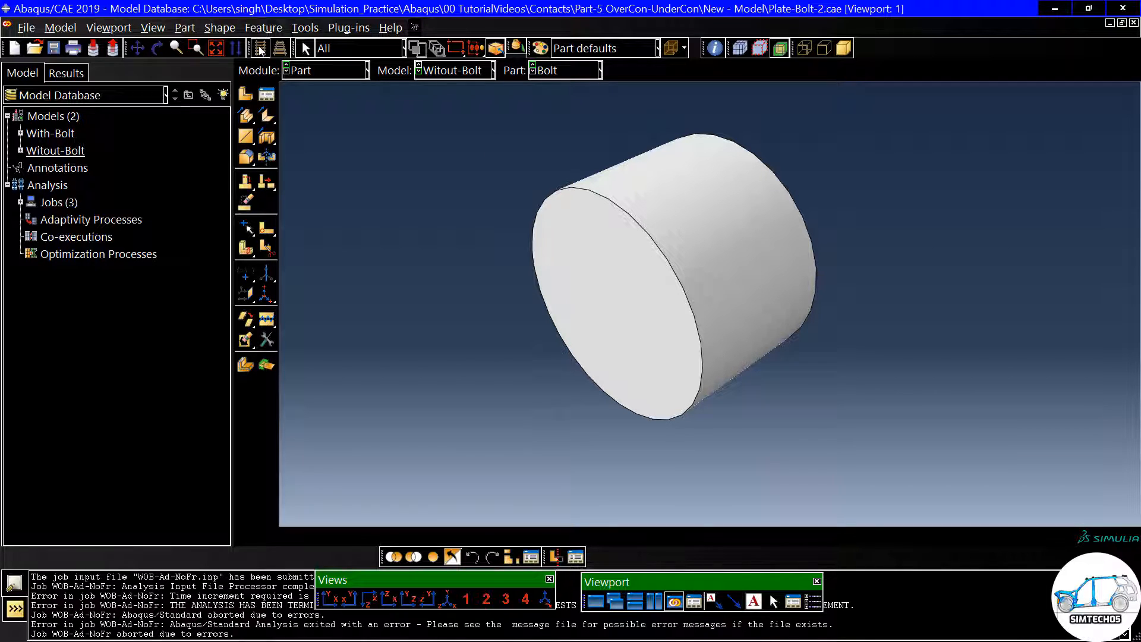
scroll(409, 104, up, 1)
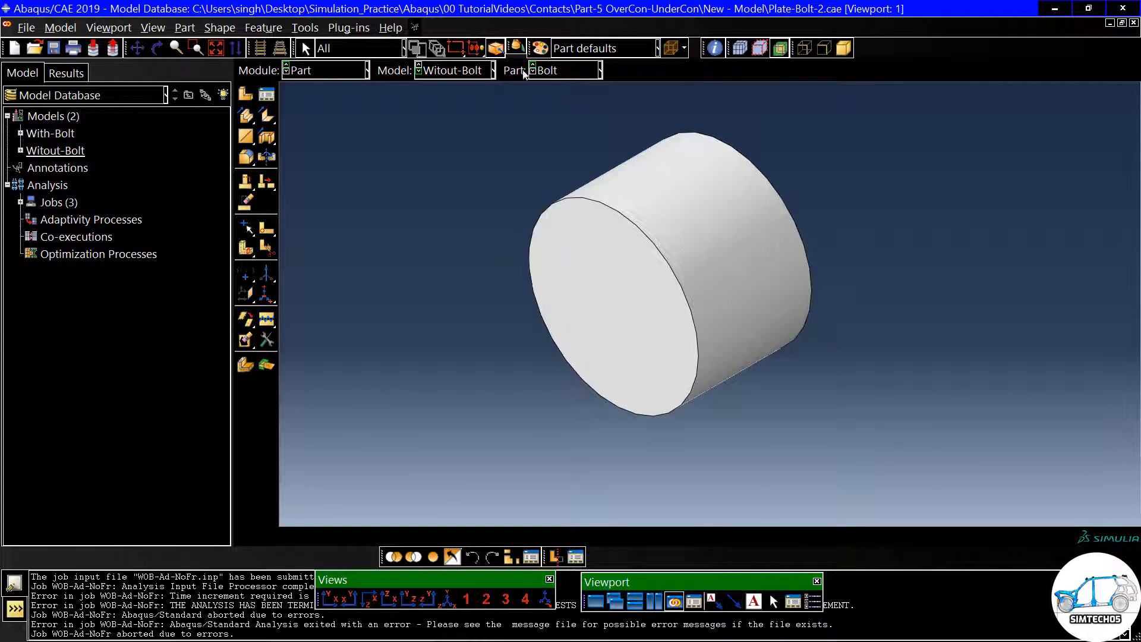
click(547, 70)
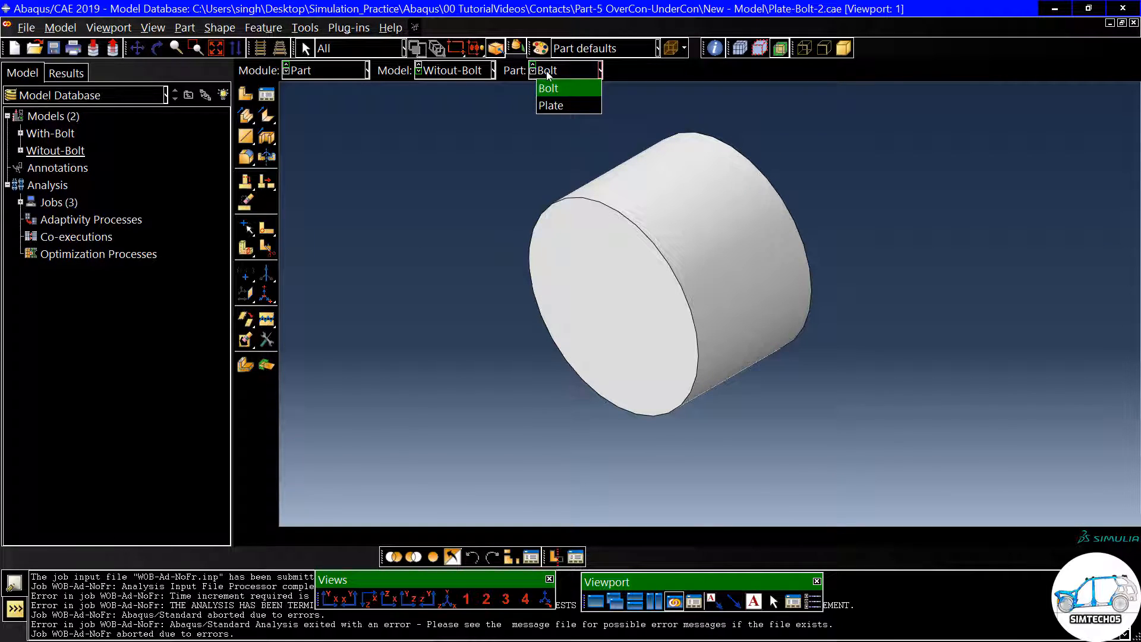
click(552, 105)
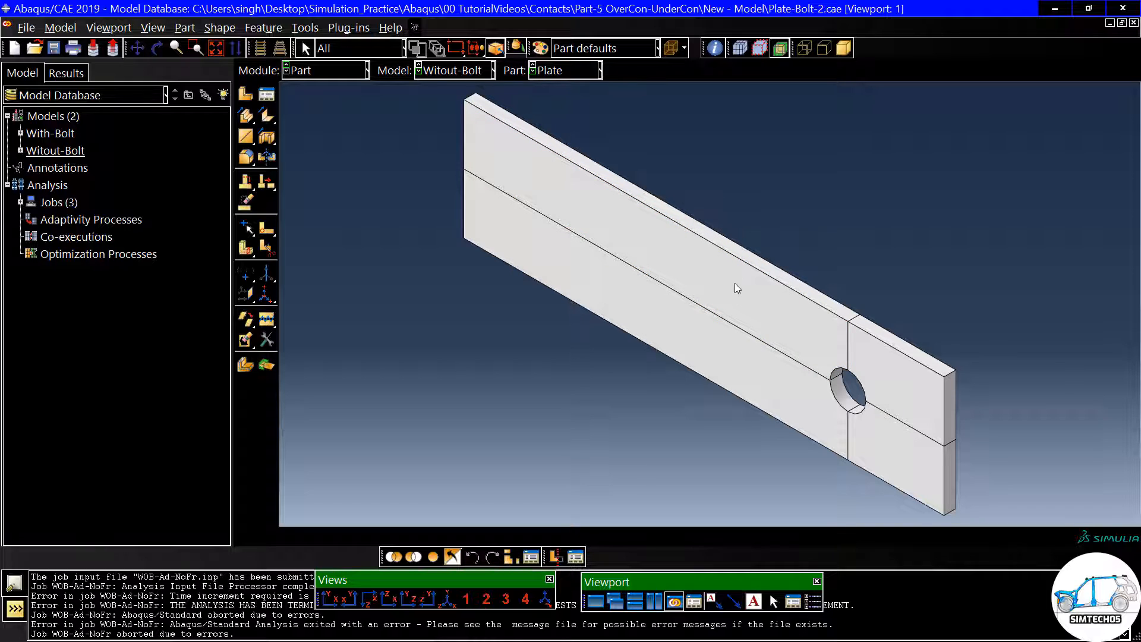
- Switch to the Property module and review the elastic data of the Steel material, accepting it as is
click(286, 73)
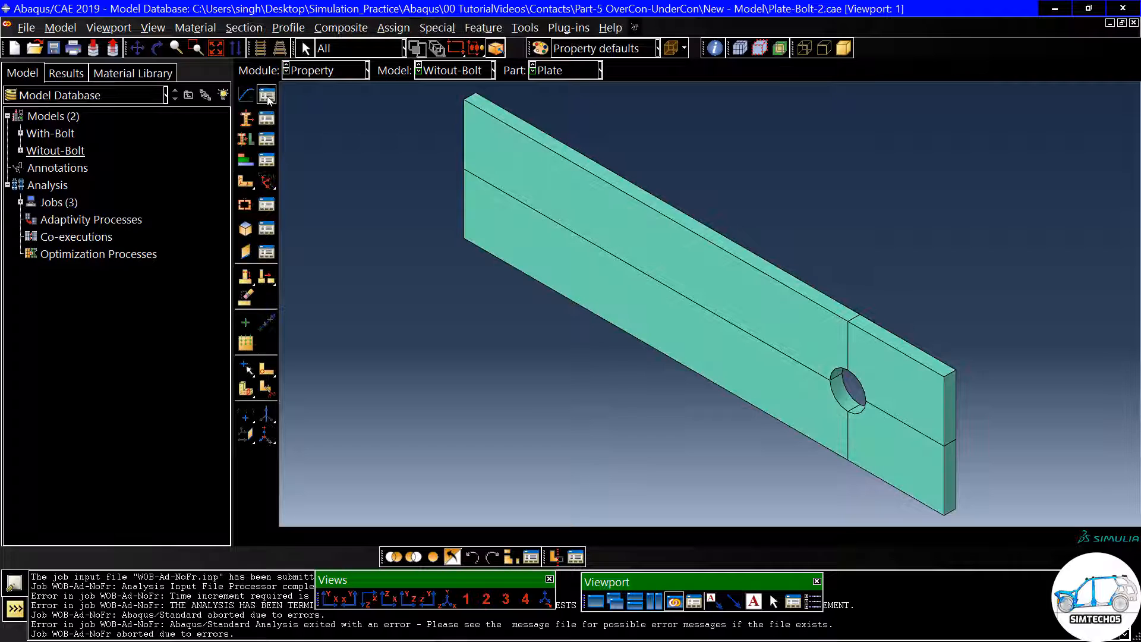
click(266, 95)
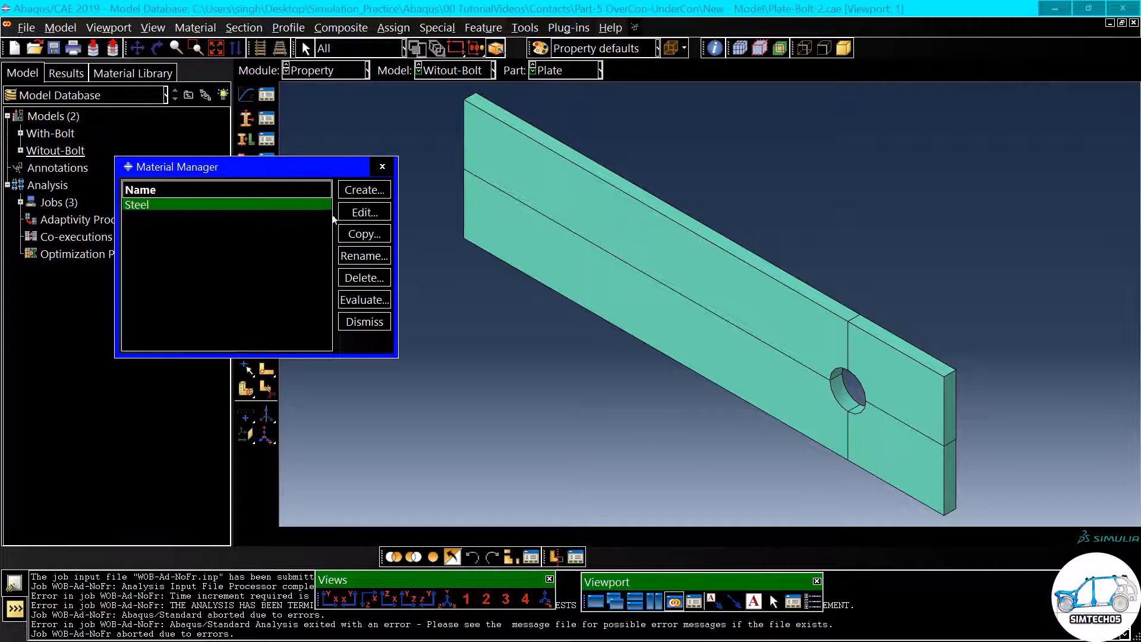
double_click(245, 211)
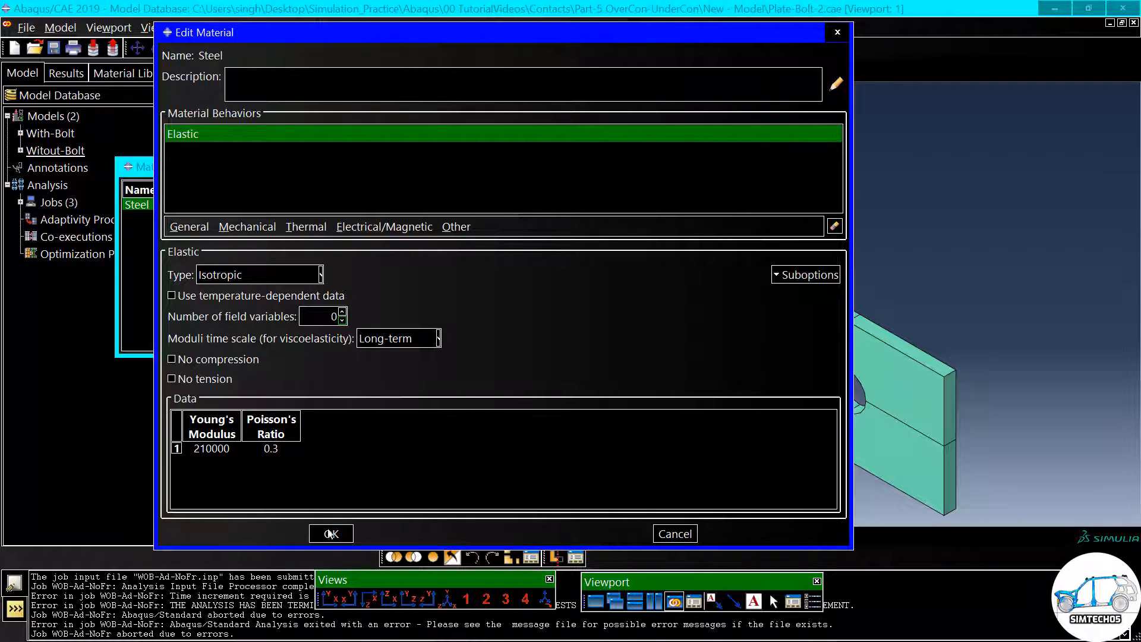
click(333, 532)
- Switch to the Assembly module and inspect the overlapping plates and the bolt of the Witout-Bolt model
click(312, 71)
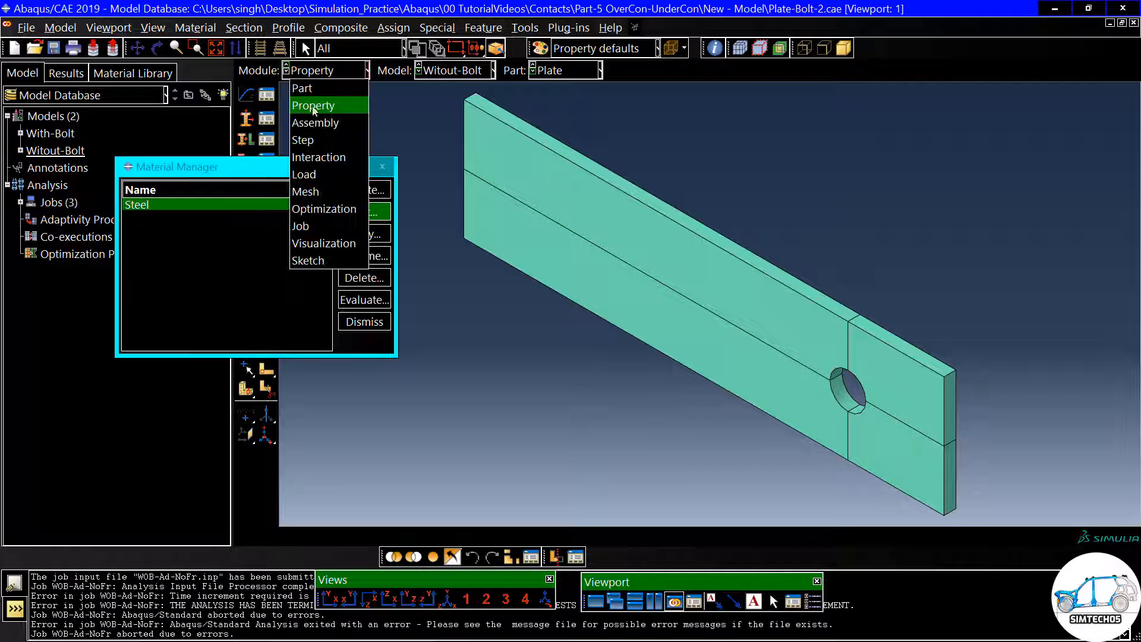
click(314, 123)
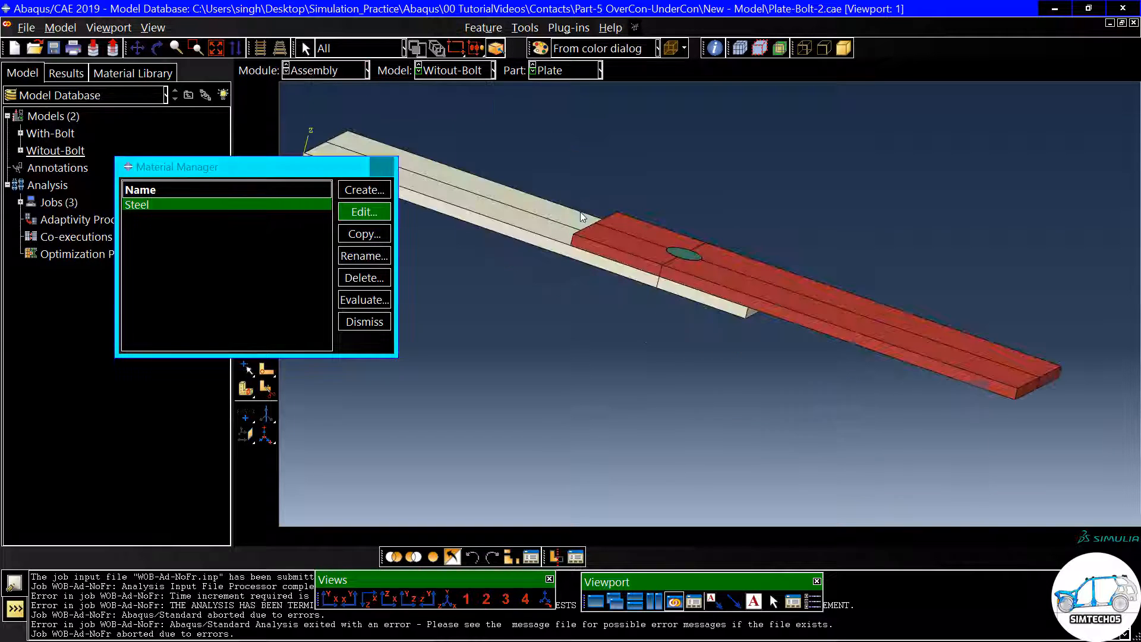
scroll(762, 248, up, 3)
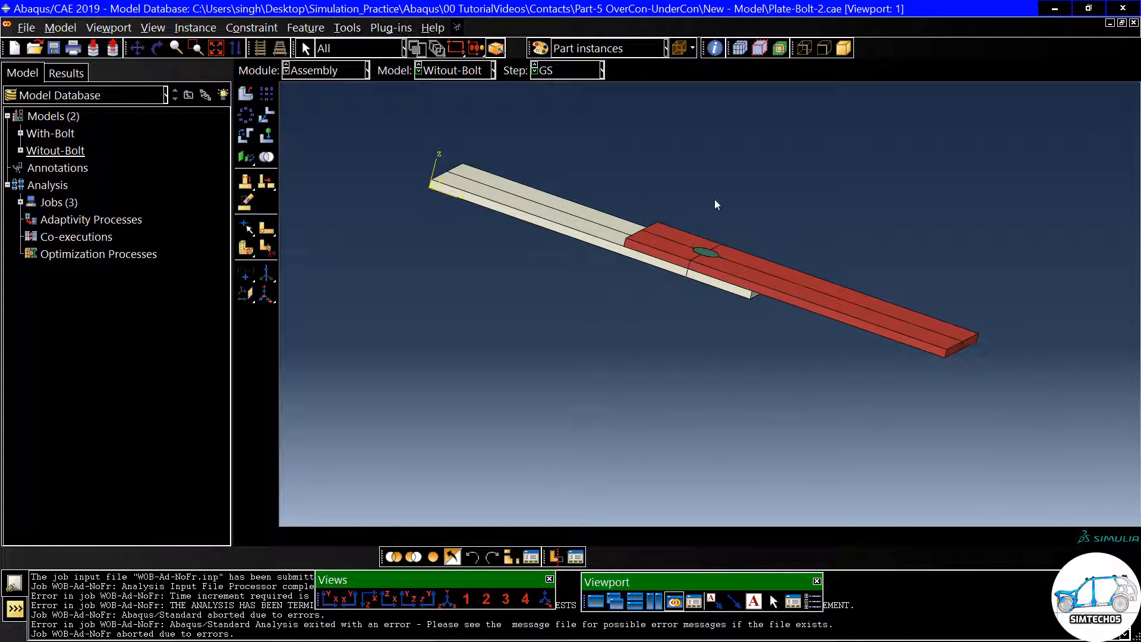
ctrl+alt+drag(671, 160, 652, 195)
scroll(652, 195, down, 3)
ctrl+alt+drag(721, 255, 702, 252)
- Switch to the Step module and open the GS step to check its time period
click(301, 71)
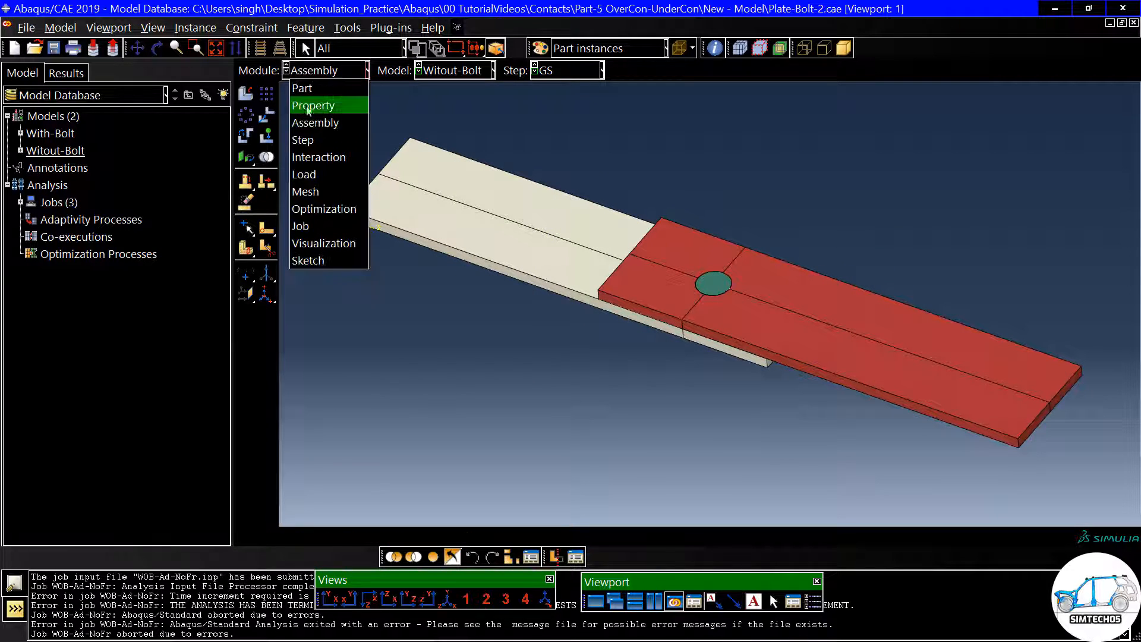
click(313, 141)
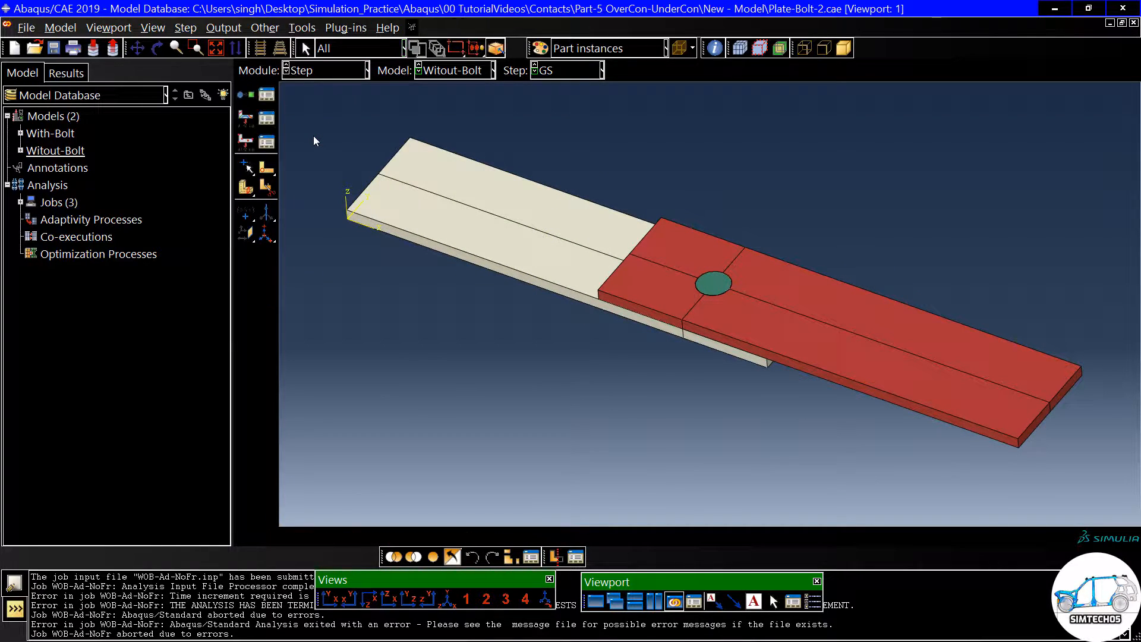
click(271, 99)
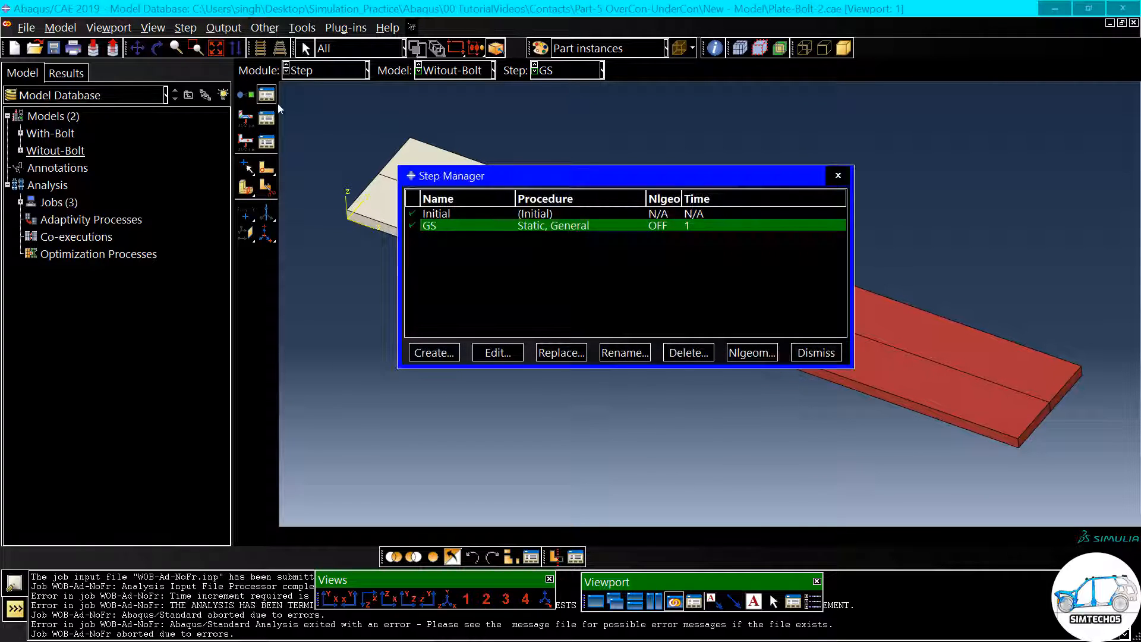
click(498, 352)
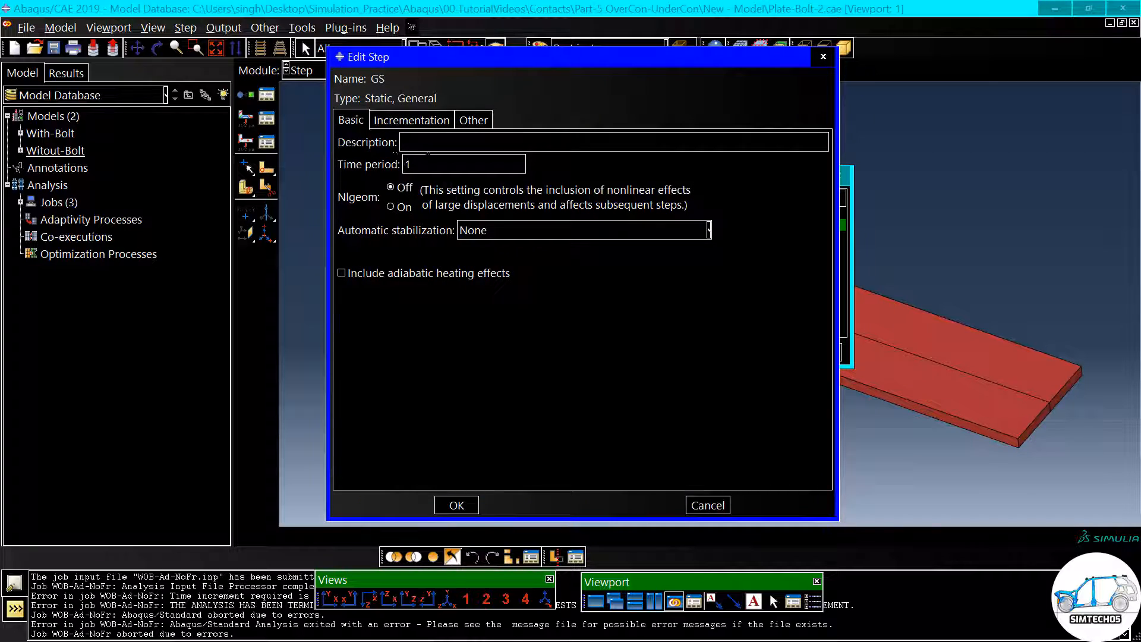
double_click(407, 164)
- Review the GS step's increment sizes and maximum number of increments, accepting the step as is
click(402, 126)
double_click(422, 202)
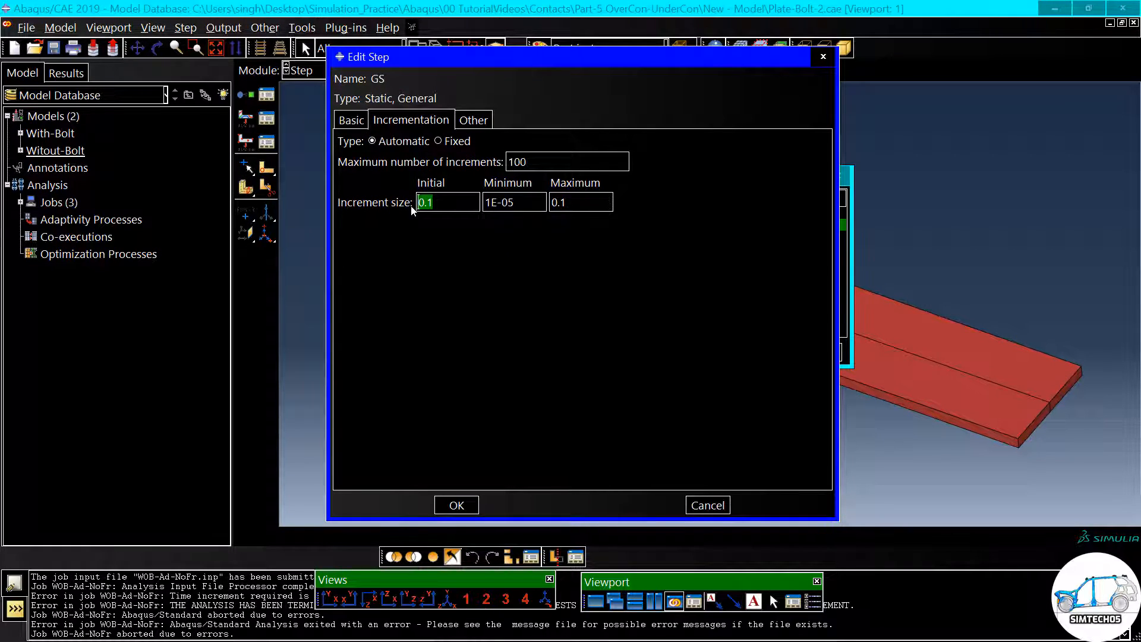
double_click(556, 203)
drag(517, 203, 483, 202)
double_click(517, 161)
click(356, 121)
click(456, 503)
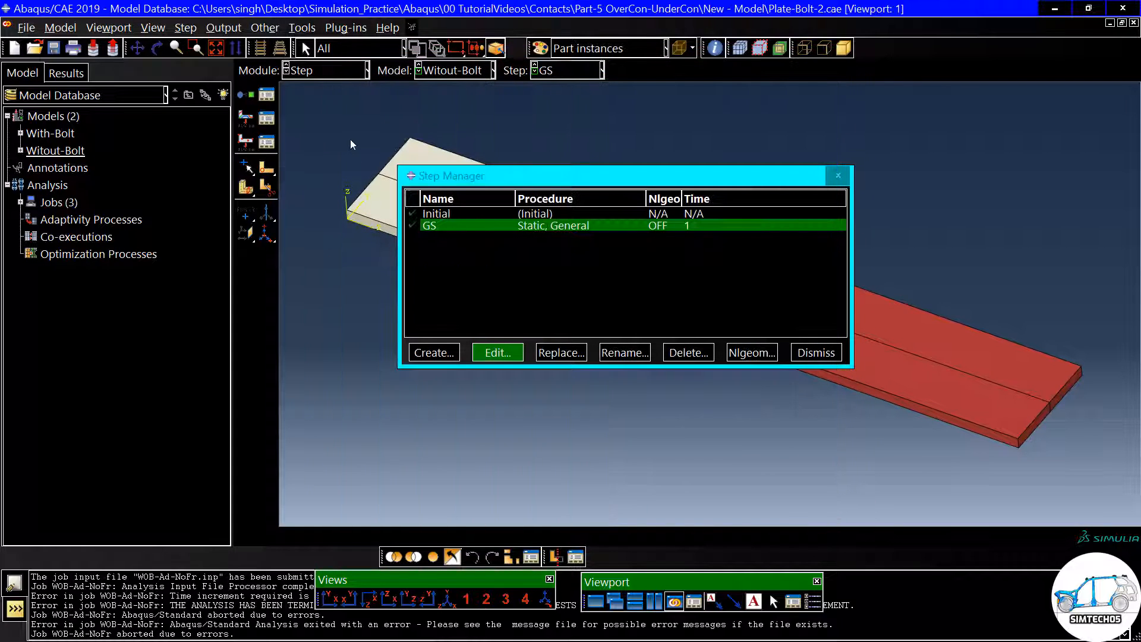
- Switch to the Interaction module, list the defined interactions, and examine the bolt hole and plate overlap where contact occurs
click(309, 72)
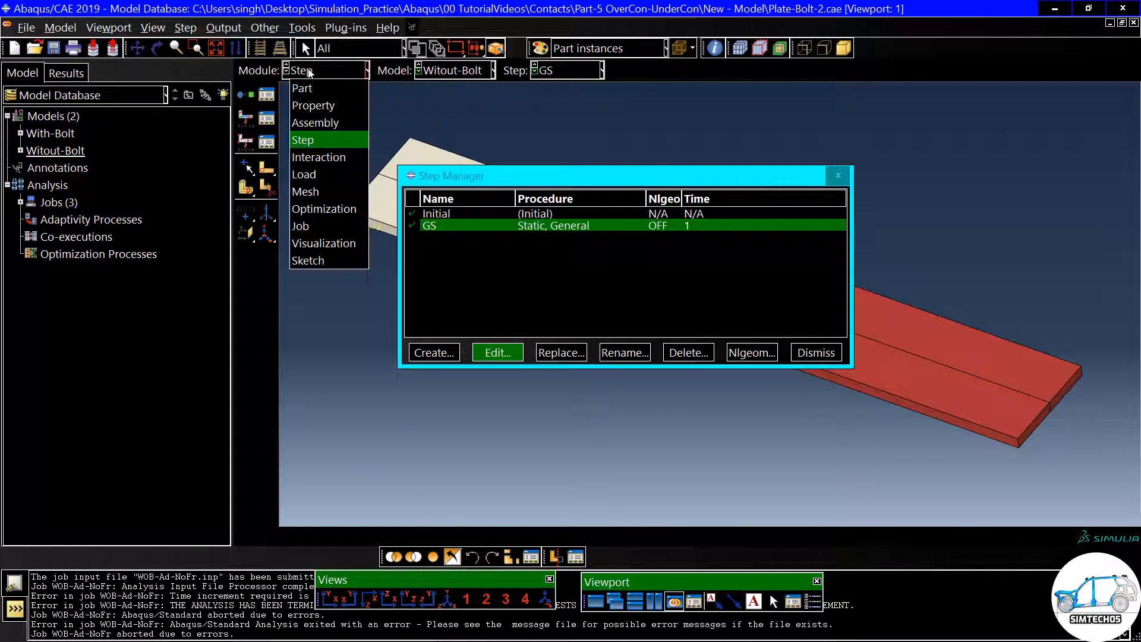
click(319, 158)
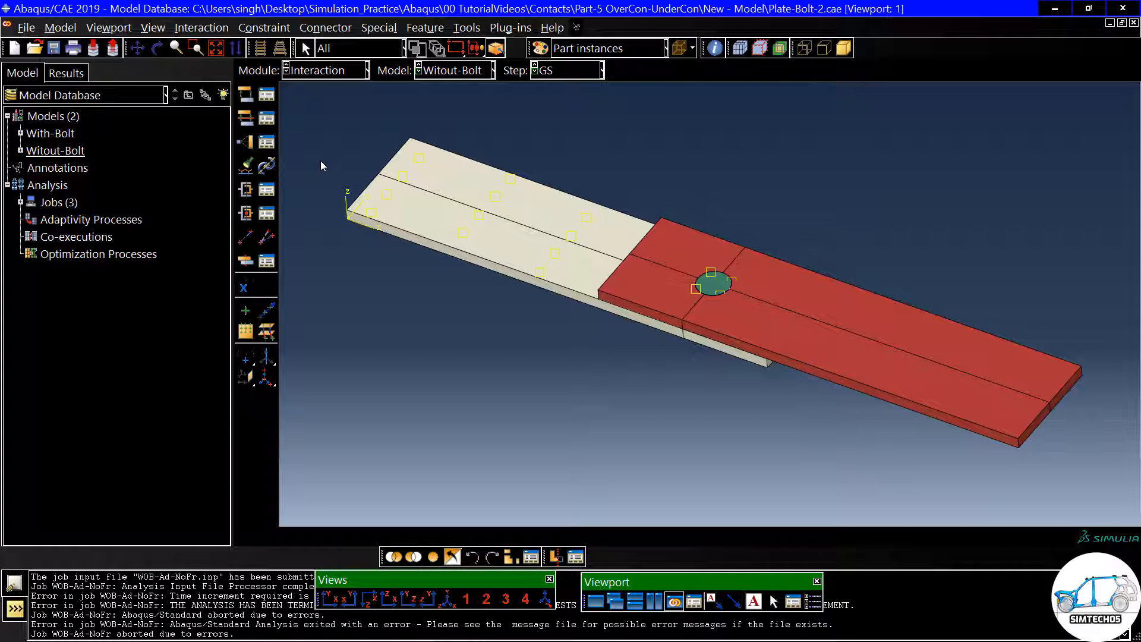
click(266, 95)
drag(349, 154, 469, 156)
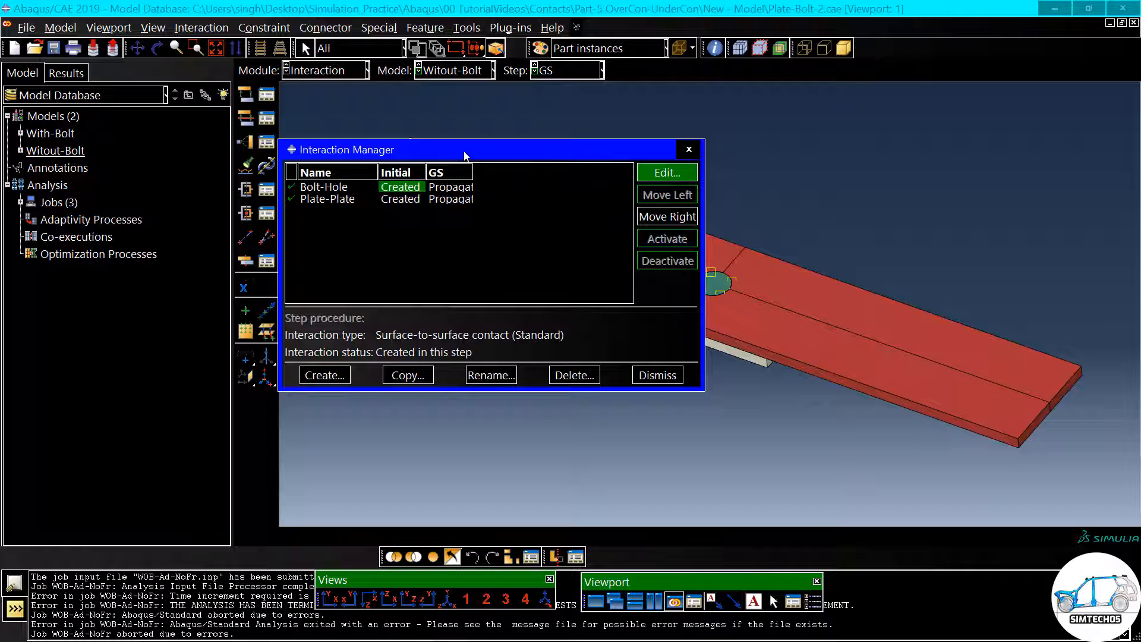
scroll(906, 257, down, 3)
scroll(768, 260, up, 3)
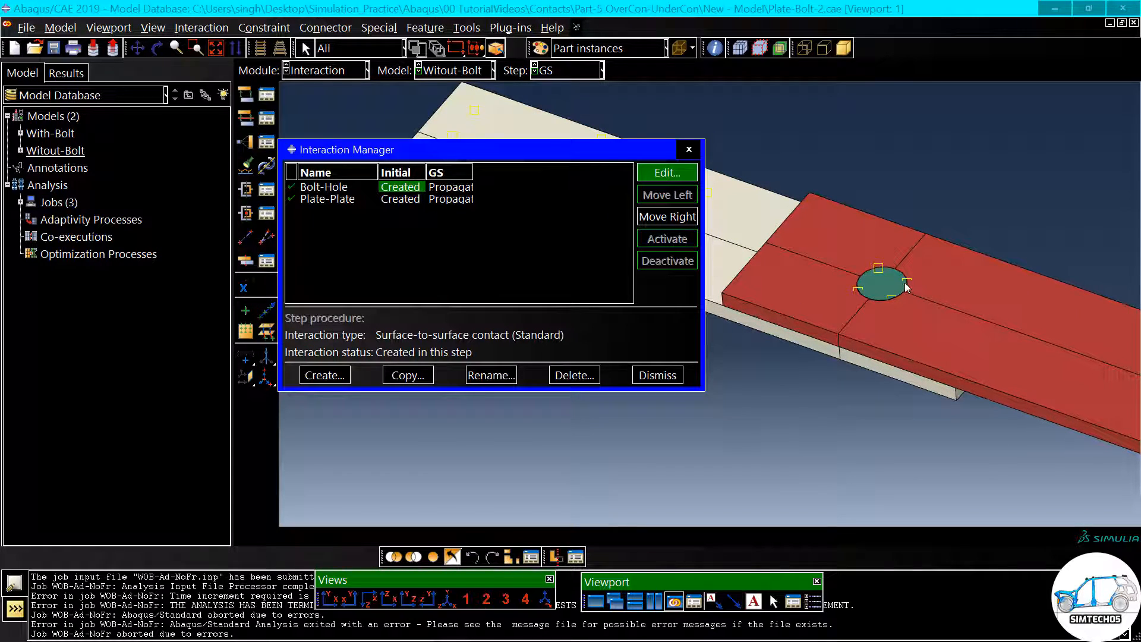
scroll(903, 283, up, 1)
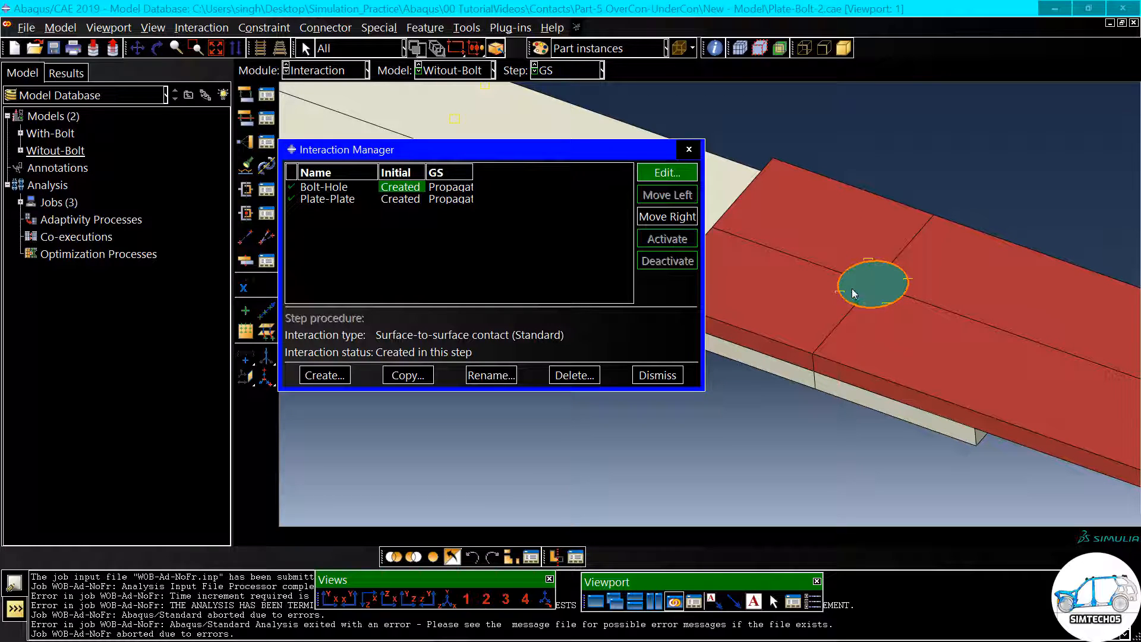
scroll(835, 282, down, 2)
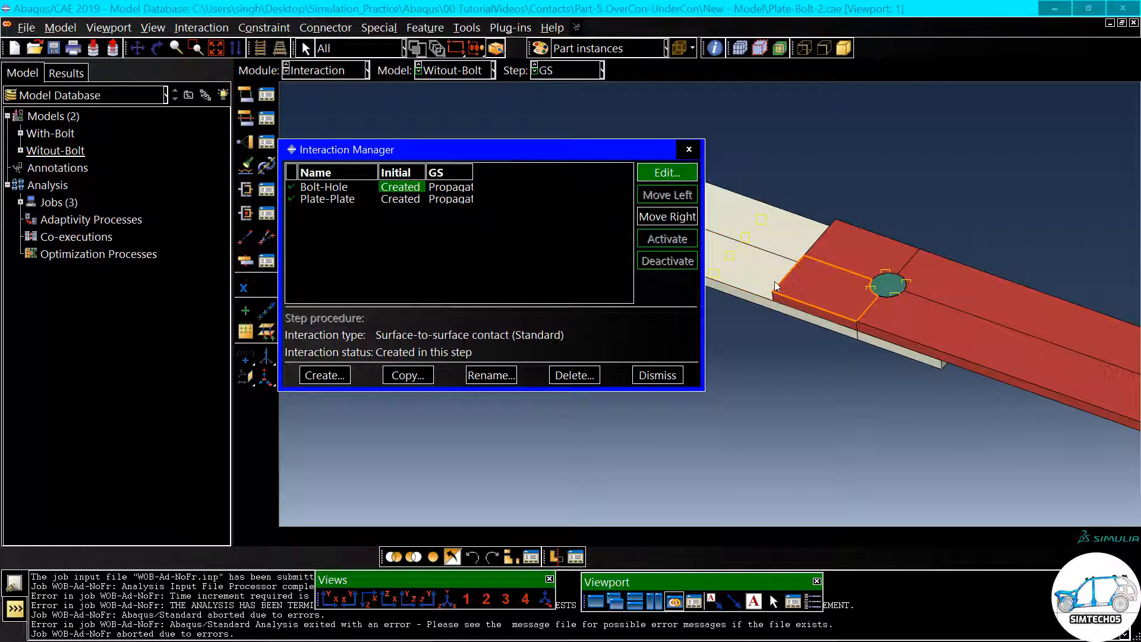
- Set the slave adjustment of the Bolt-Hole interaction to No adjustment
double_click(403, 192)
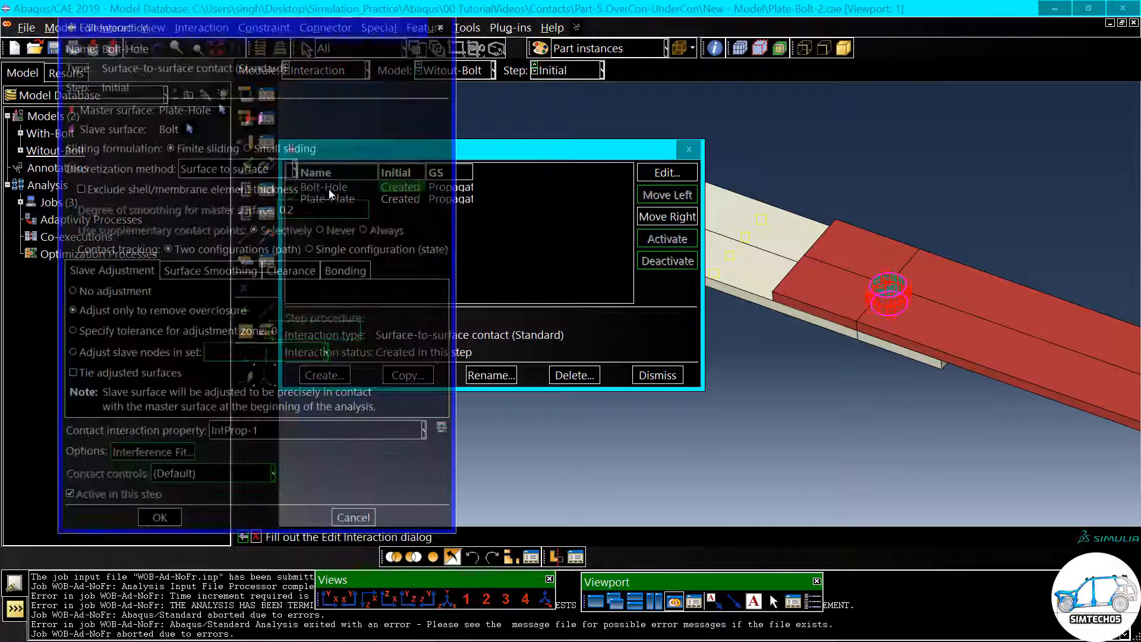
scroll(838, 290, up, 4)
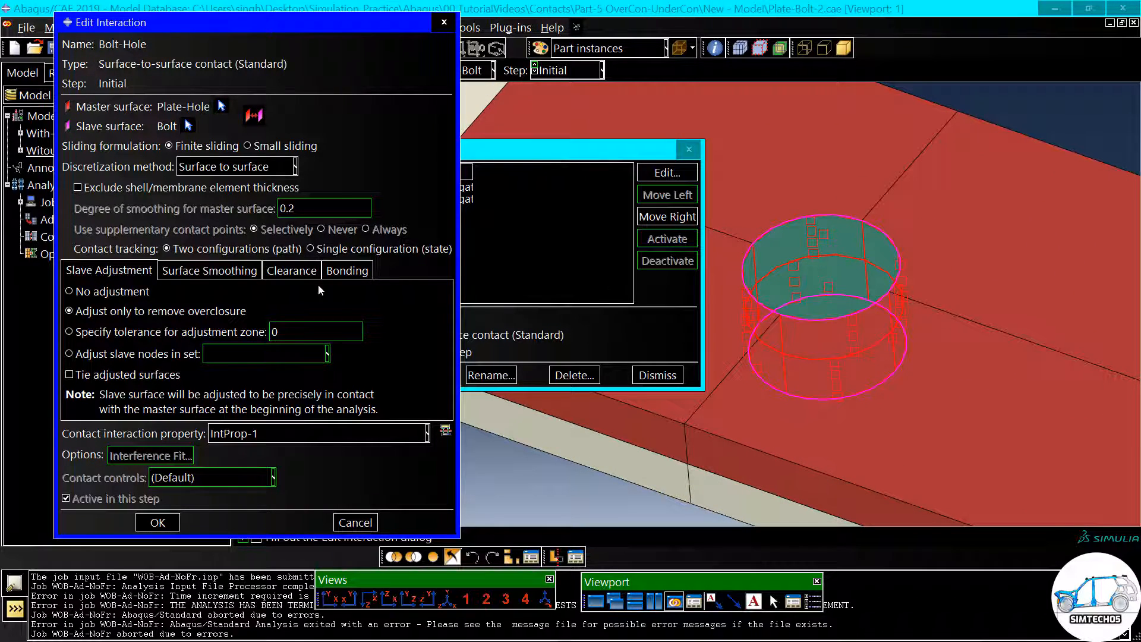
click(117, 293)
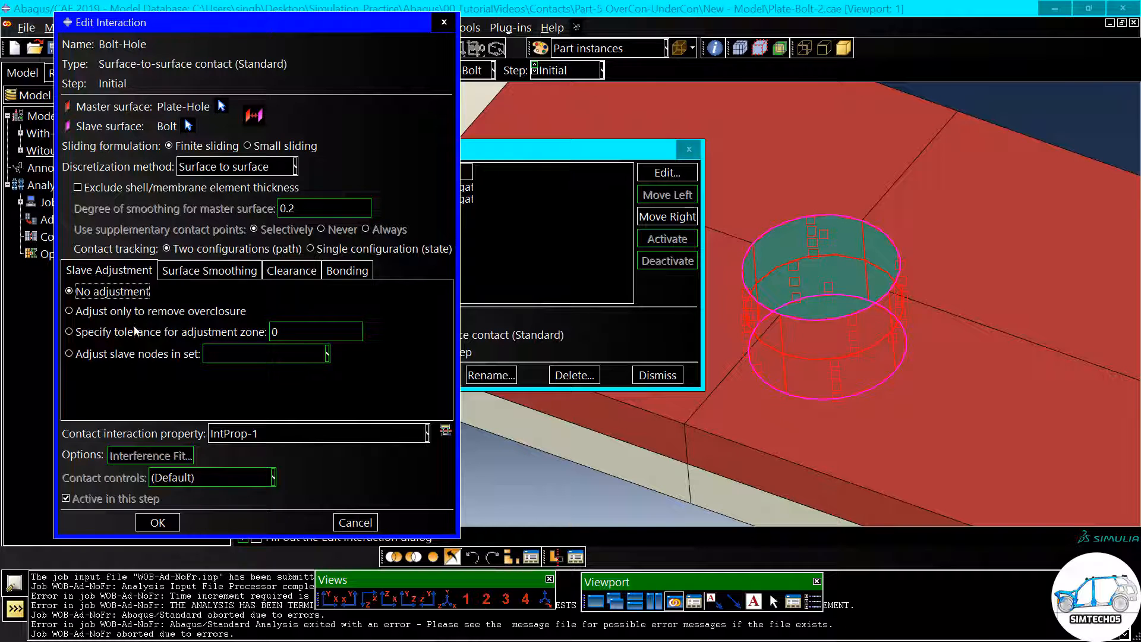
click(157, 520)
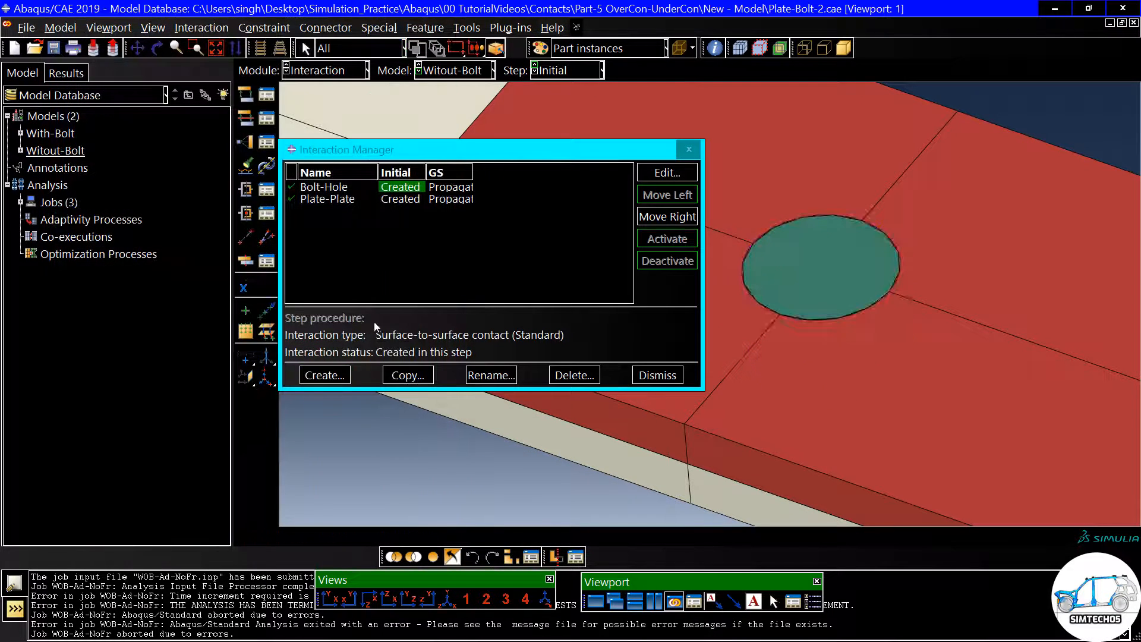
- Review the Plate-Plate interaction's contact settings, accept them as is, and close the Interaction Manager
double_click(401, 200)
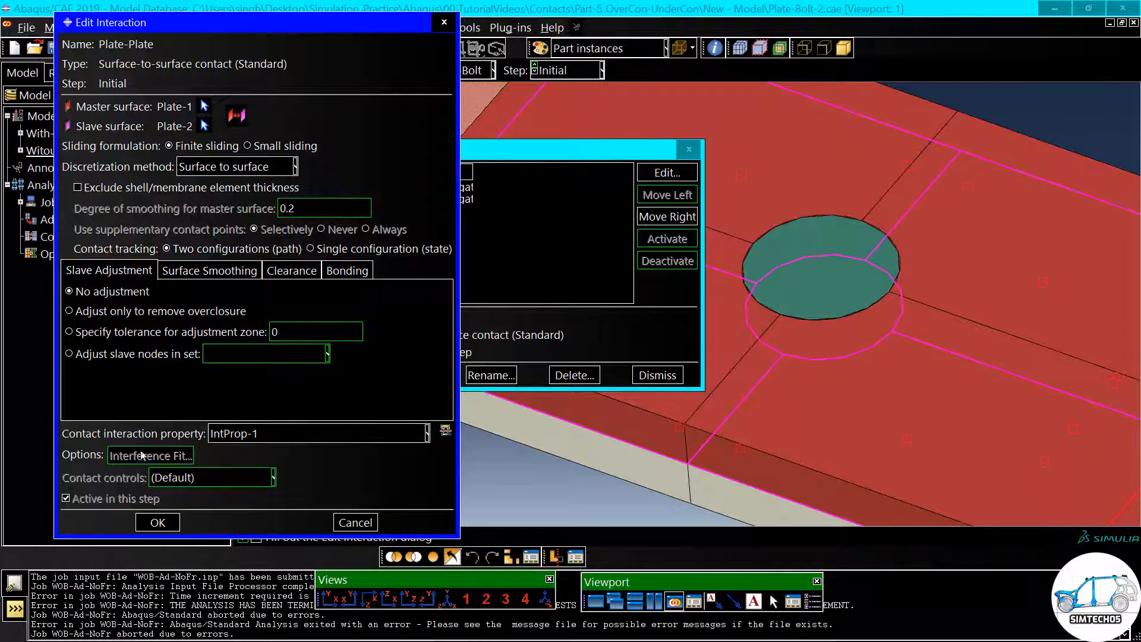
click(158, 524)
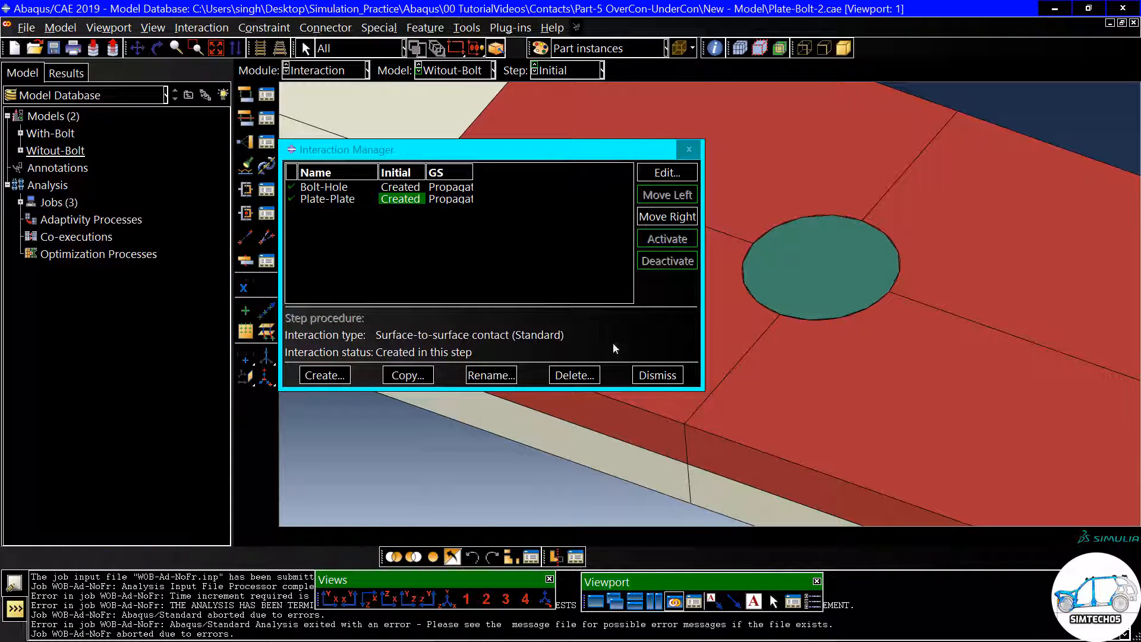
scroll(847, 301, down, 5)
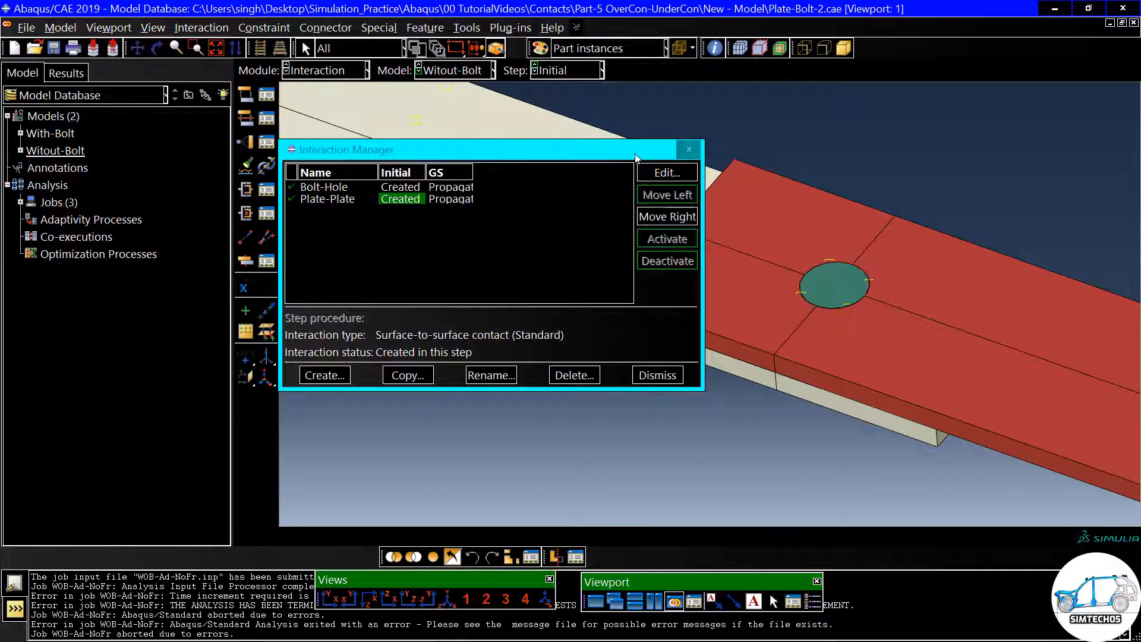
drag(633, 152, 458, 268)
click(432, 520)
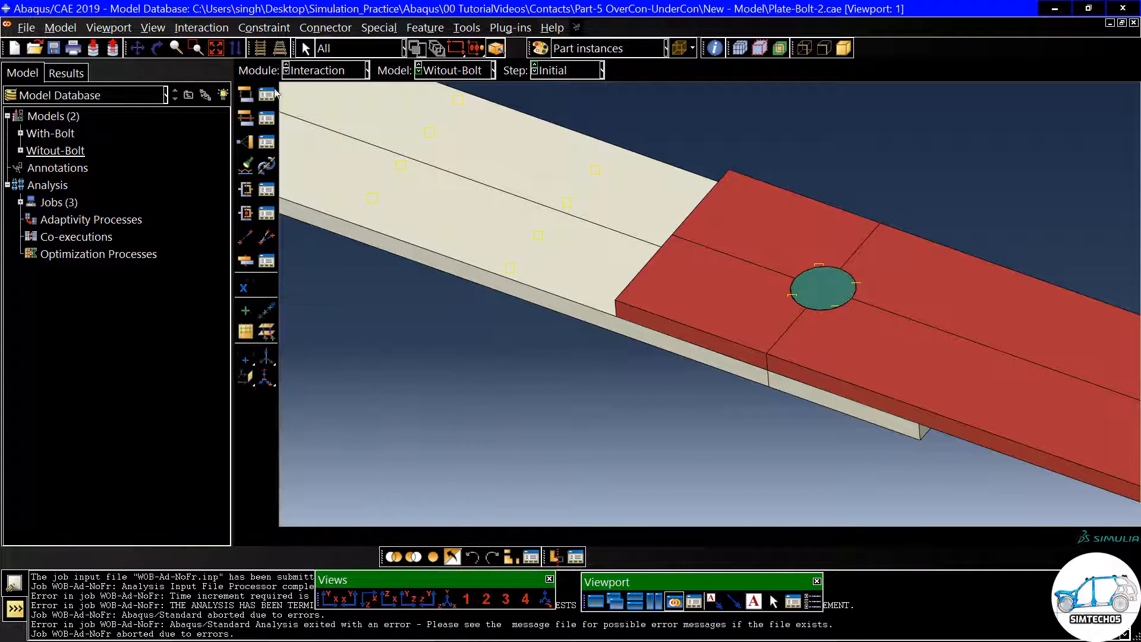
- Review the tangential and normal behavior of the IntProp-1 contact property, accepting both as is
click(267, 116)
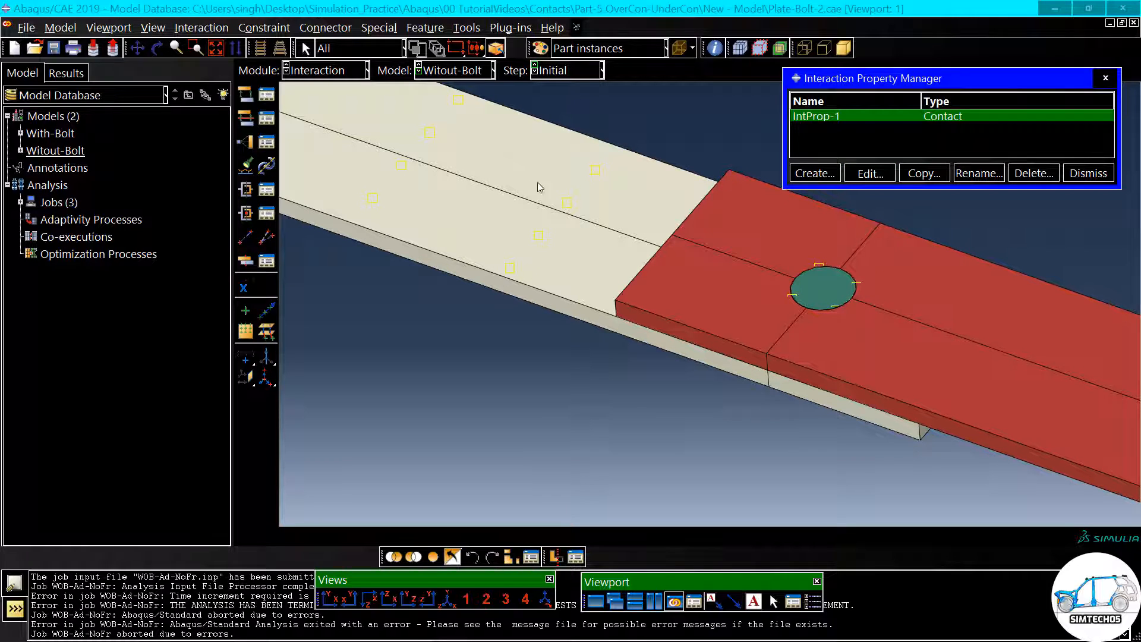
click(871, 173)
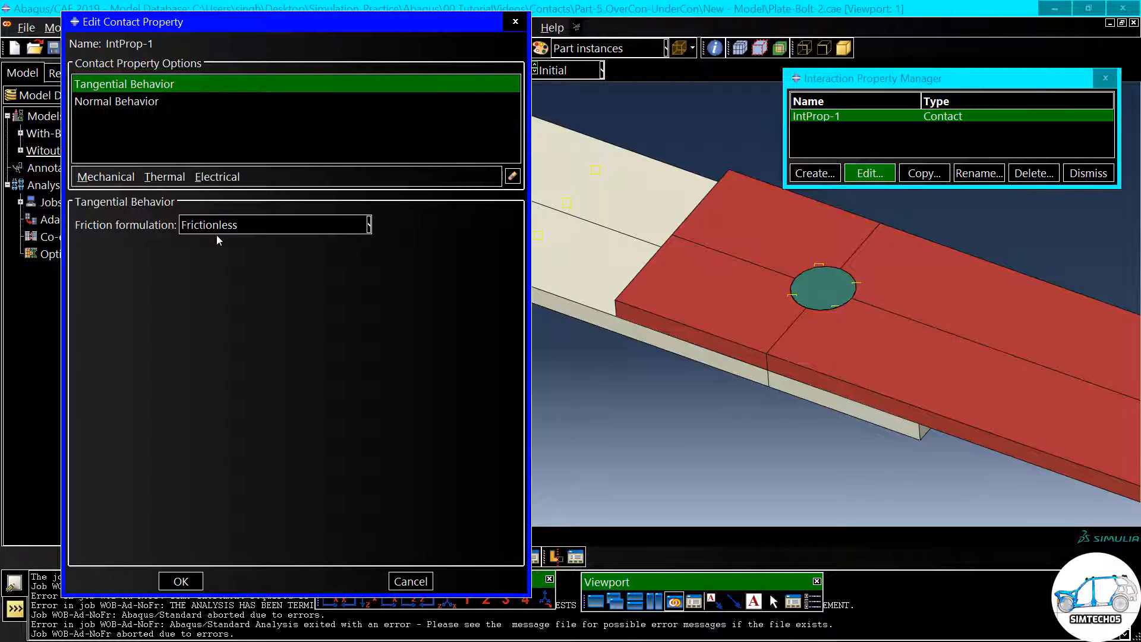
click(134, 104)
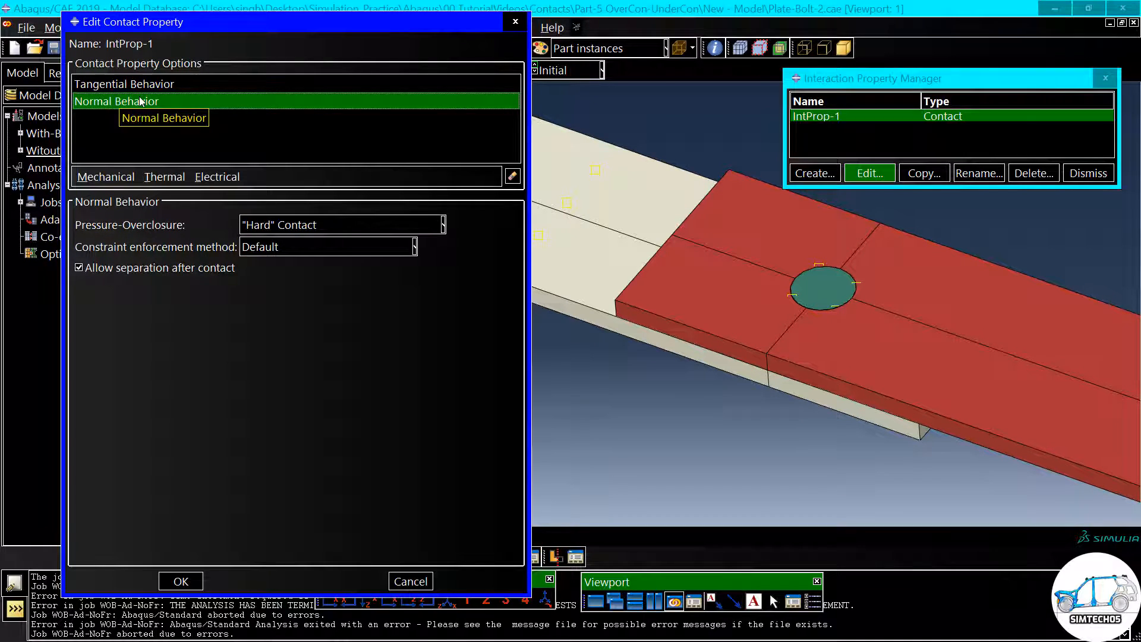
click(185, 581)
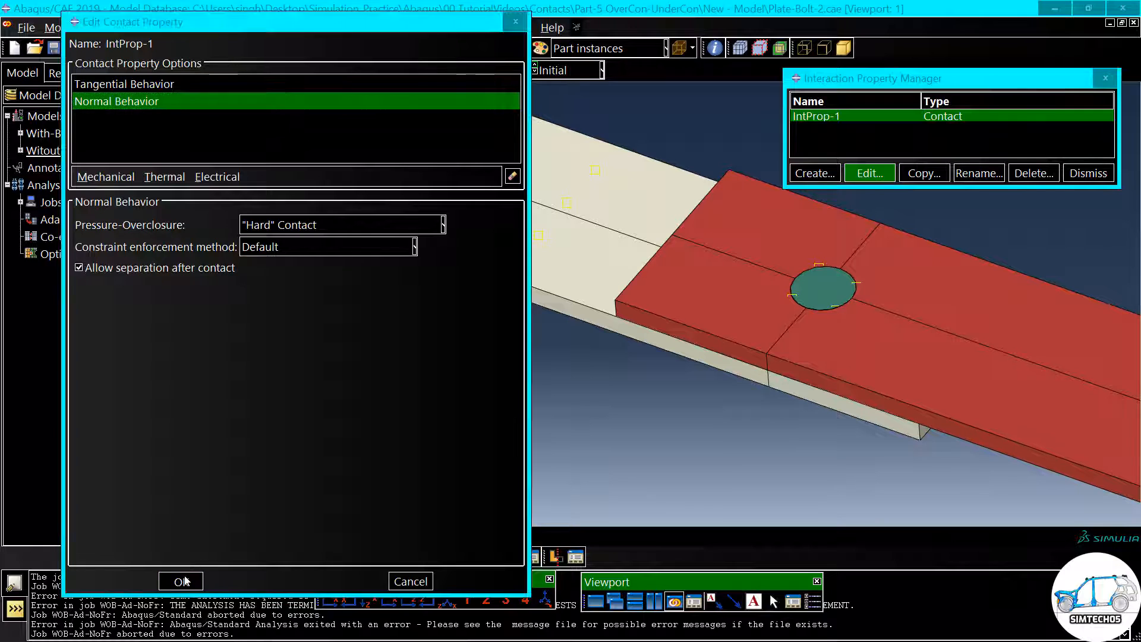
- Switch to the Load module and review the Disp boundary condition's U1 displacement, accepting it and closing the Boundary Condition Manager
scroll(478, 273, down, 3)
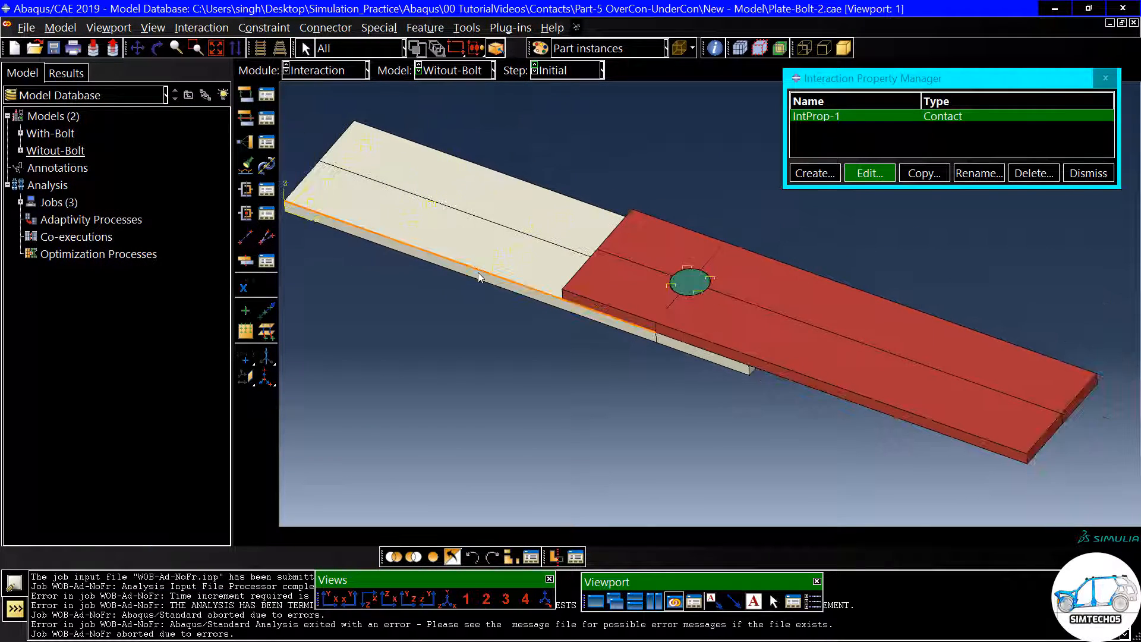
scroll(478, 272, down, 1)
click(326, 72)
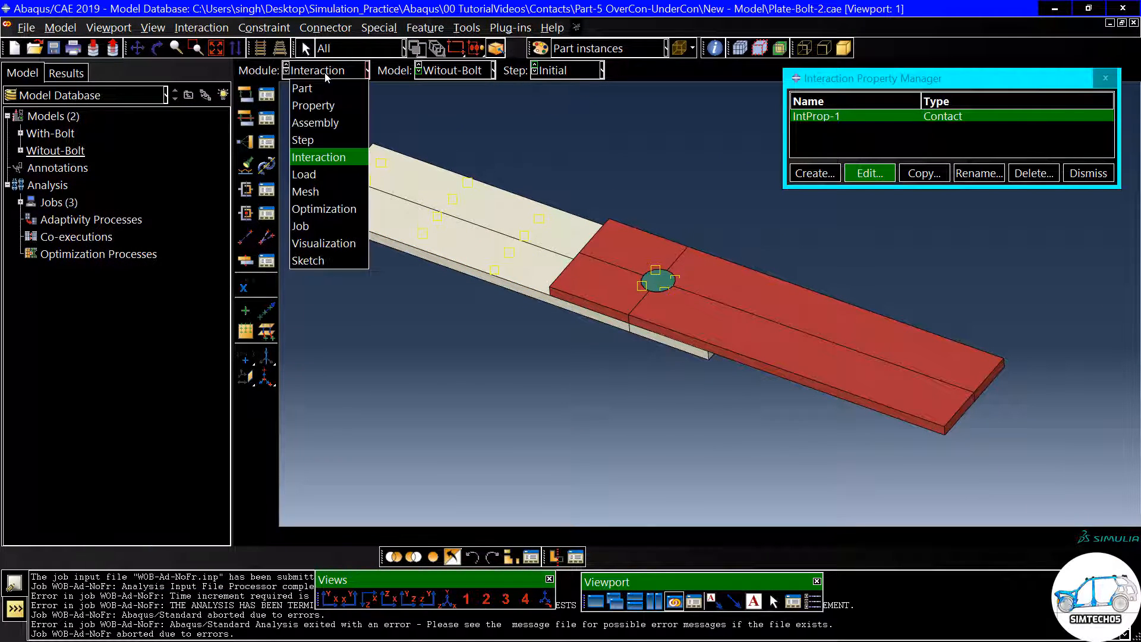
click(322, 174)
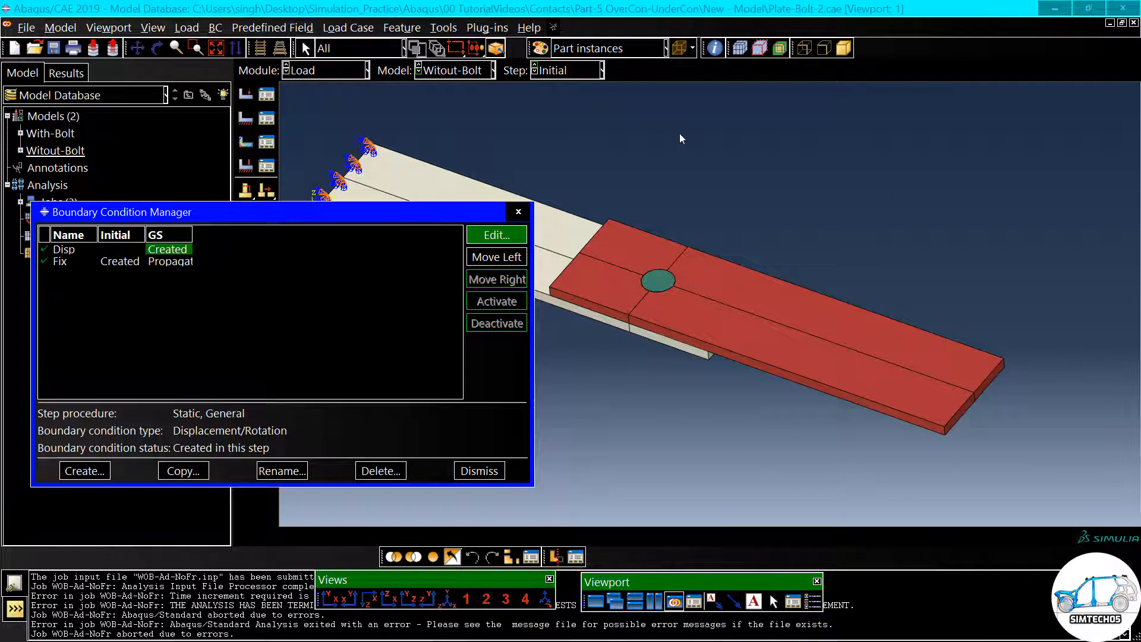
scroll(541, 158, down, 2)
scroll(541, 158, up, 2)
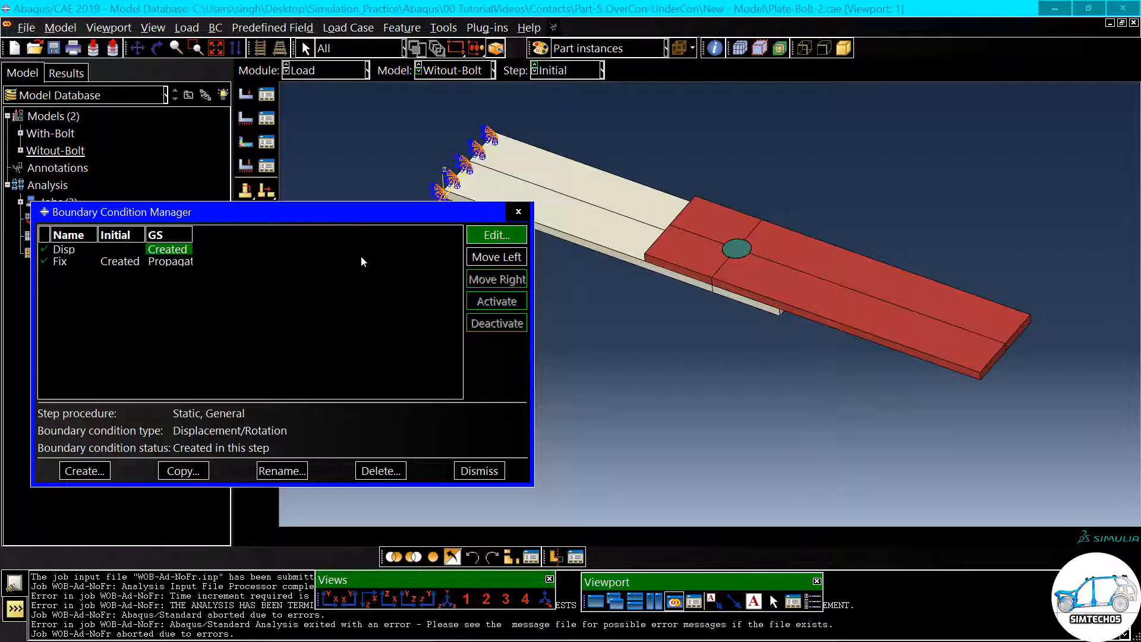
double_click(169, 251)
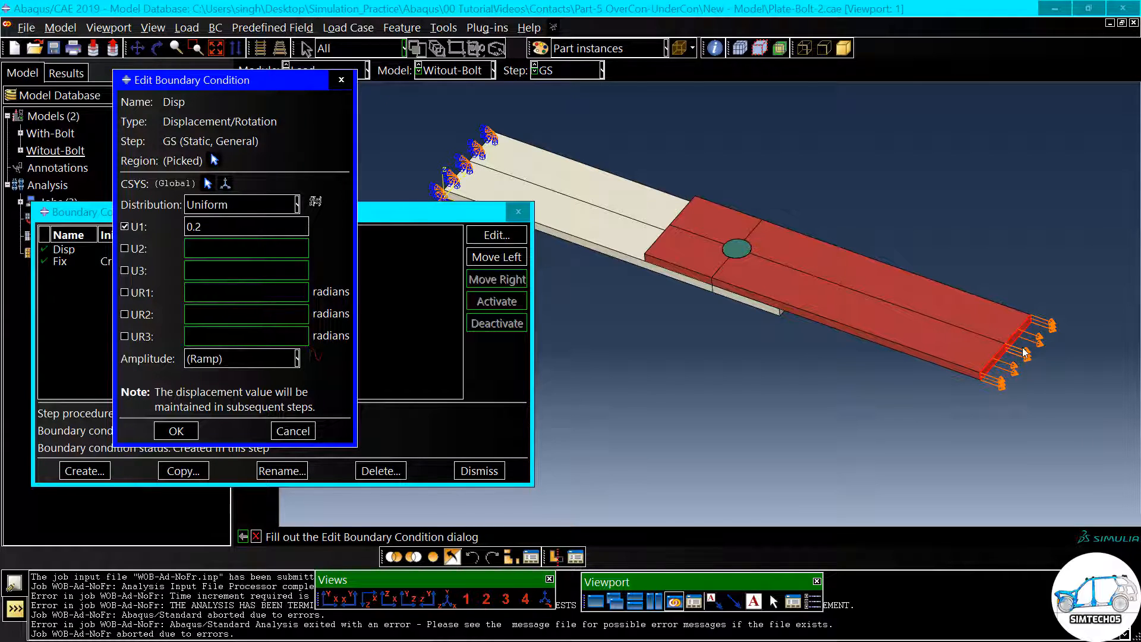
drag(204, 226, 185, 227)
click(178, 429)
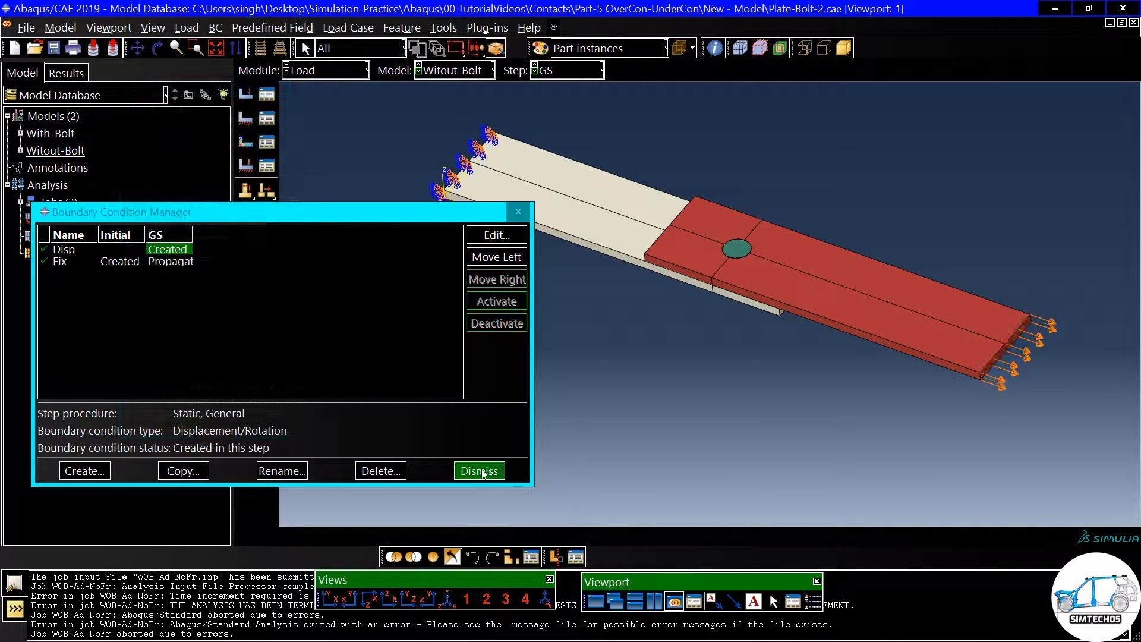
click(479, 470)
- Switch to the Mesh module to display the mesh of the plate and bolt assembly
click(315, 72)
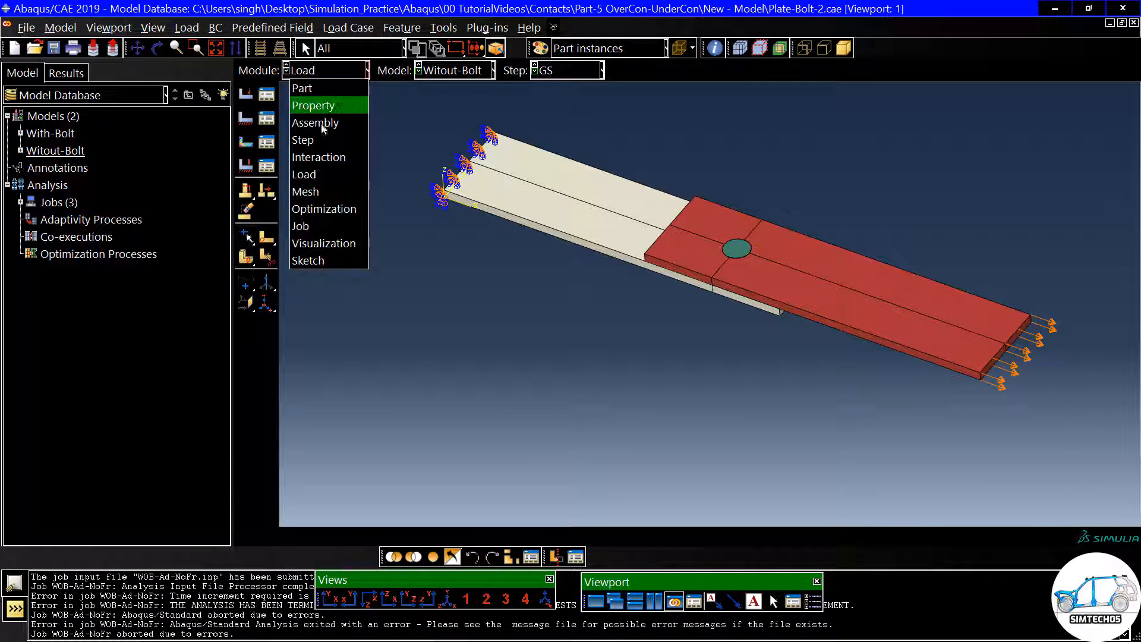
click(323, 194)
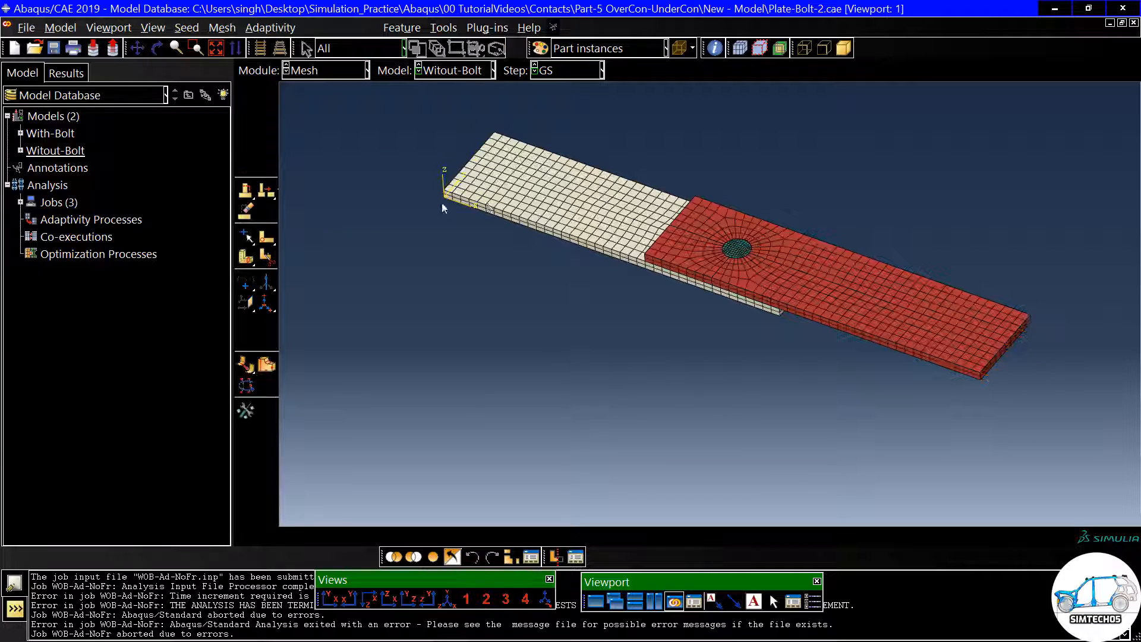
- Inspect the mesh around the bolt hole and along both plates, and switch to the Job module
scroll(761, 224, up, 5)
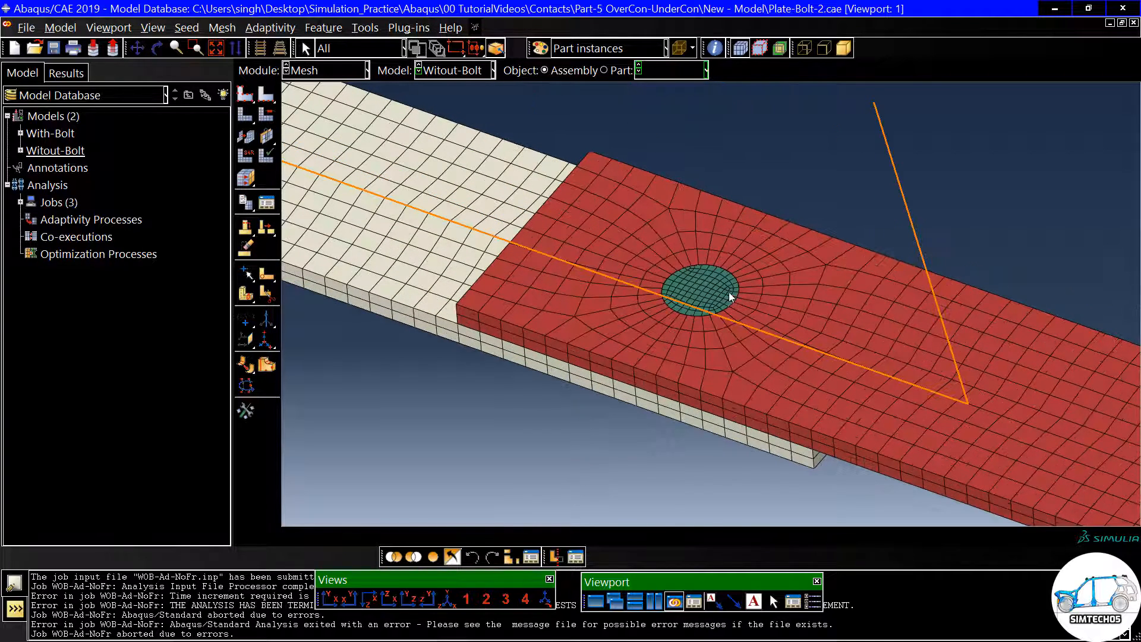
scroll(744, 216, down, 3)
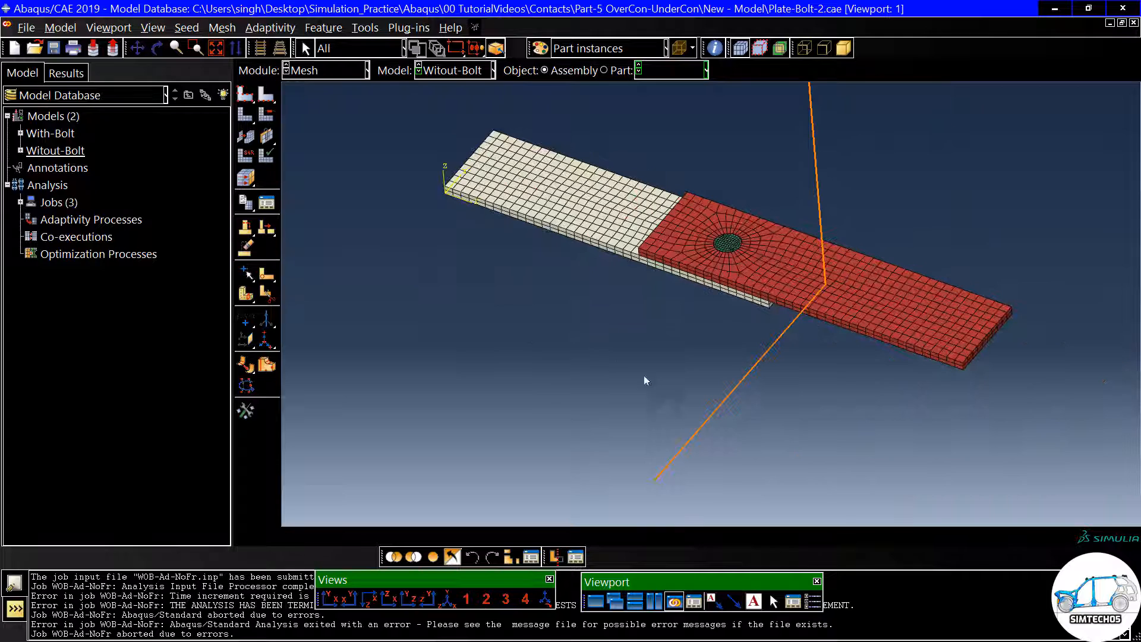
scroll(825, 323, down, 2)
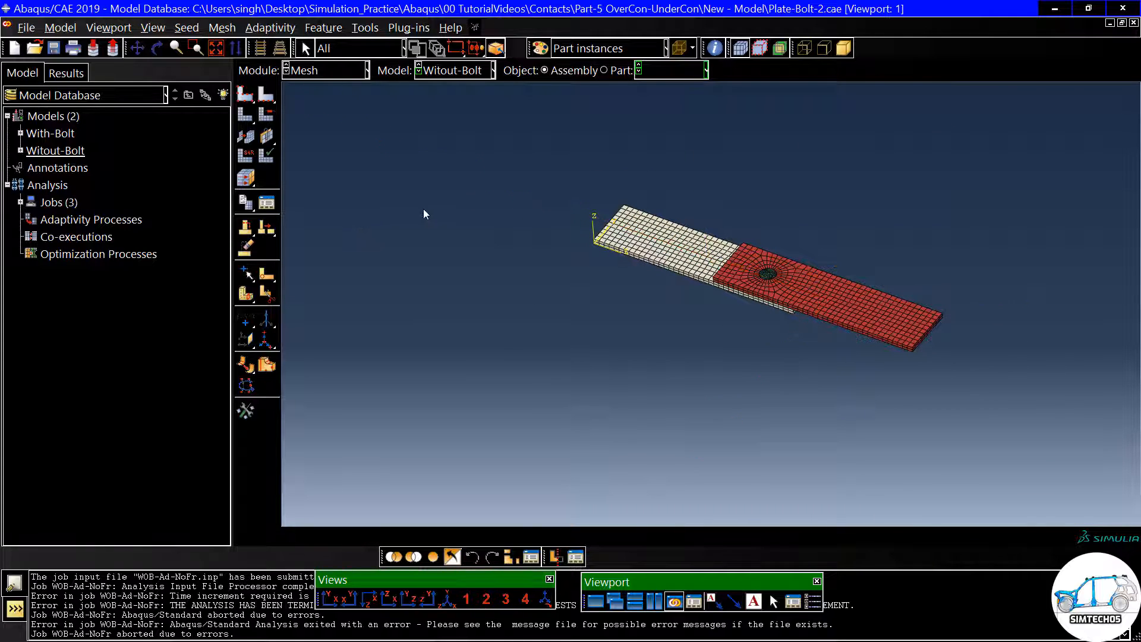
scroll(457, 183, up, 5)
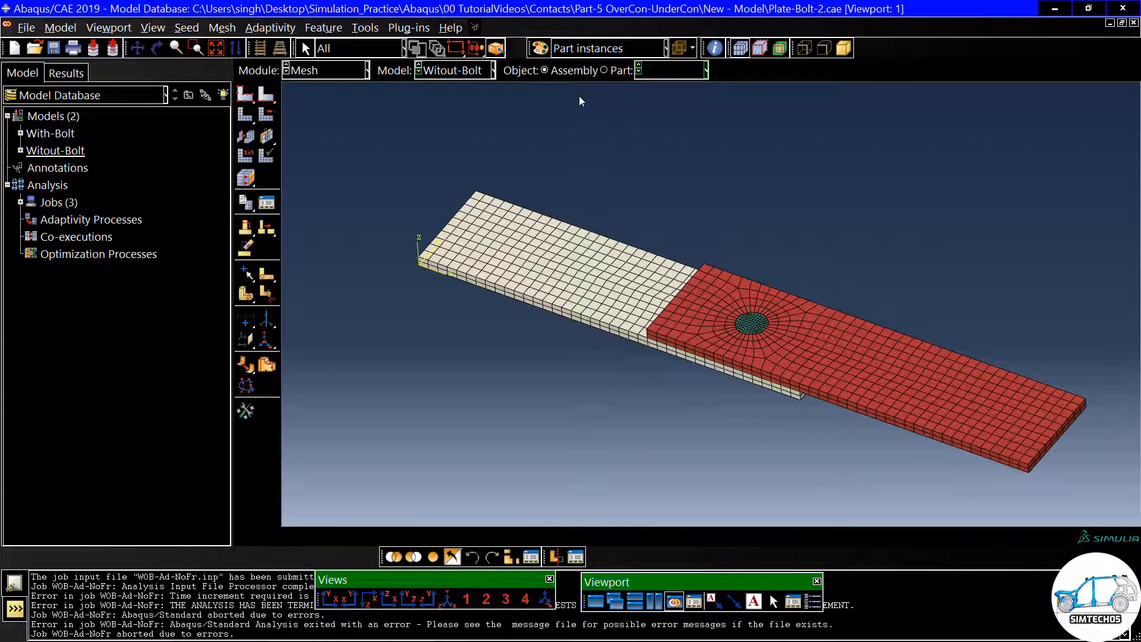
click(331, 72)
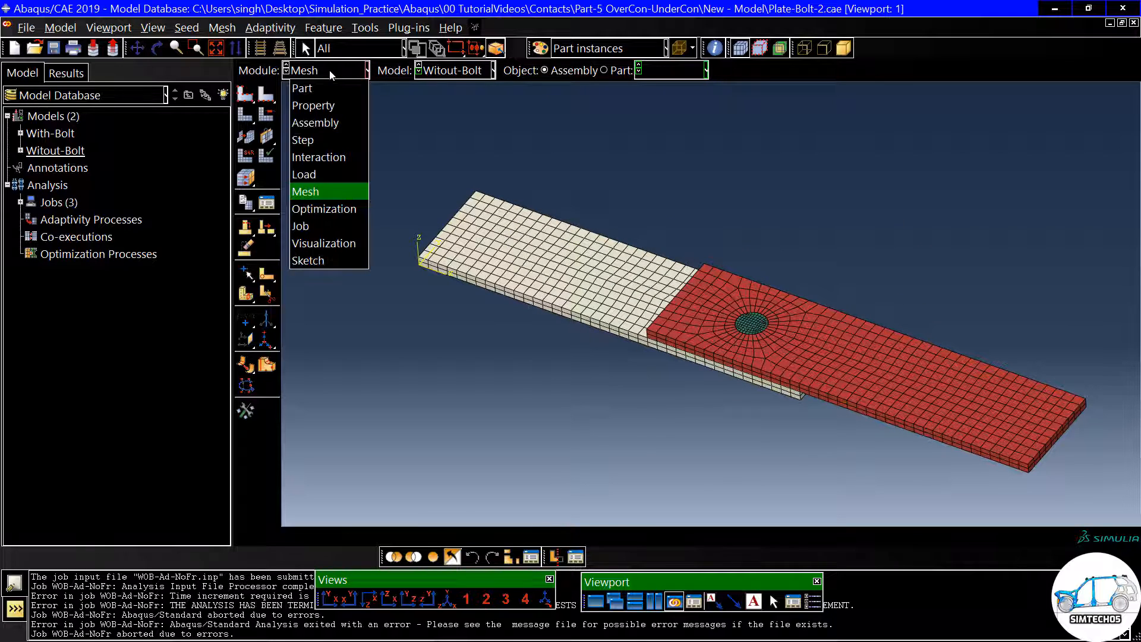
click(327, 221)
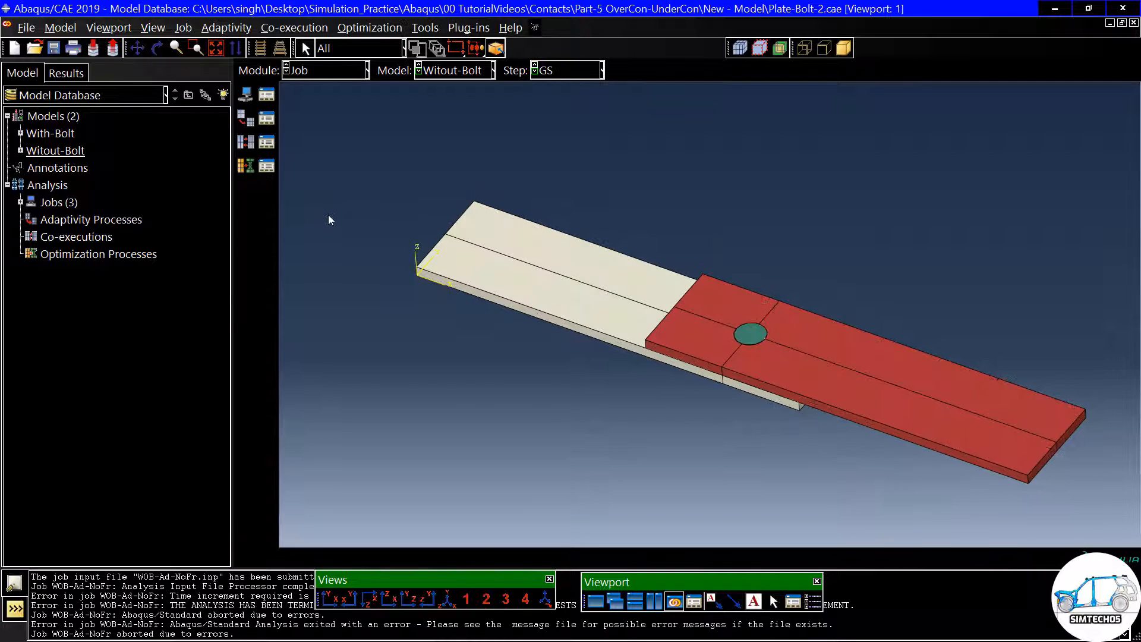
- Start saving the model database under a new location and browse up to the Contacts folder
click(26, 27)
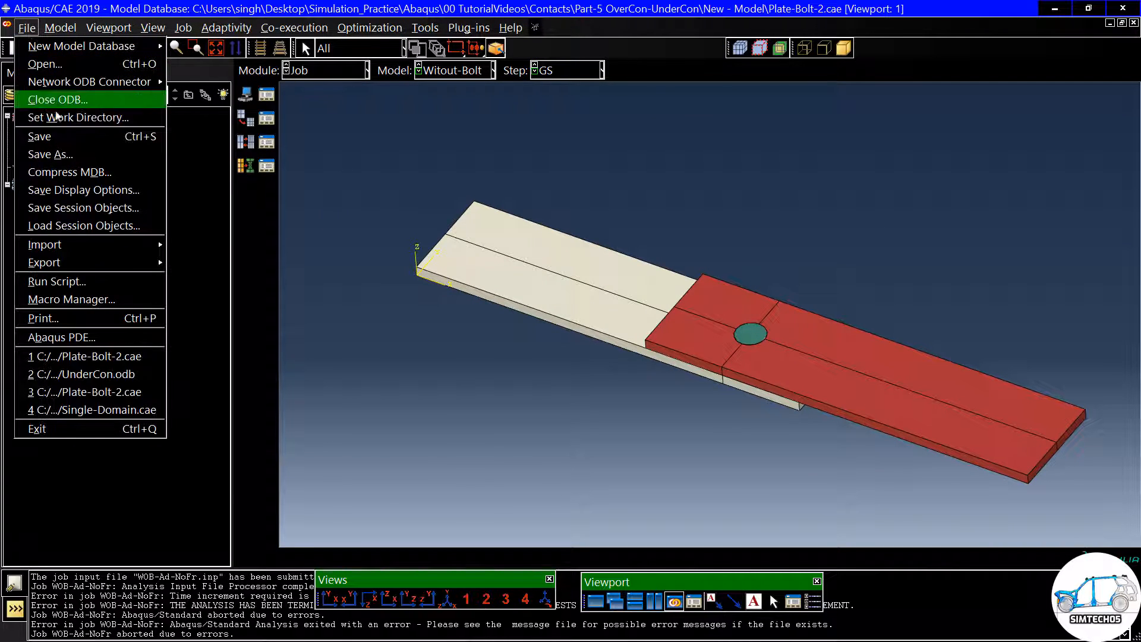
click(65, 154)
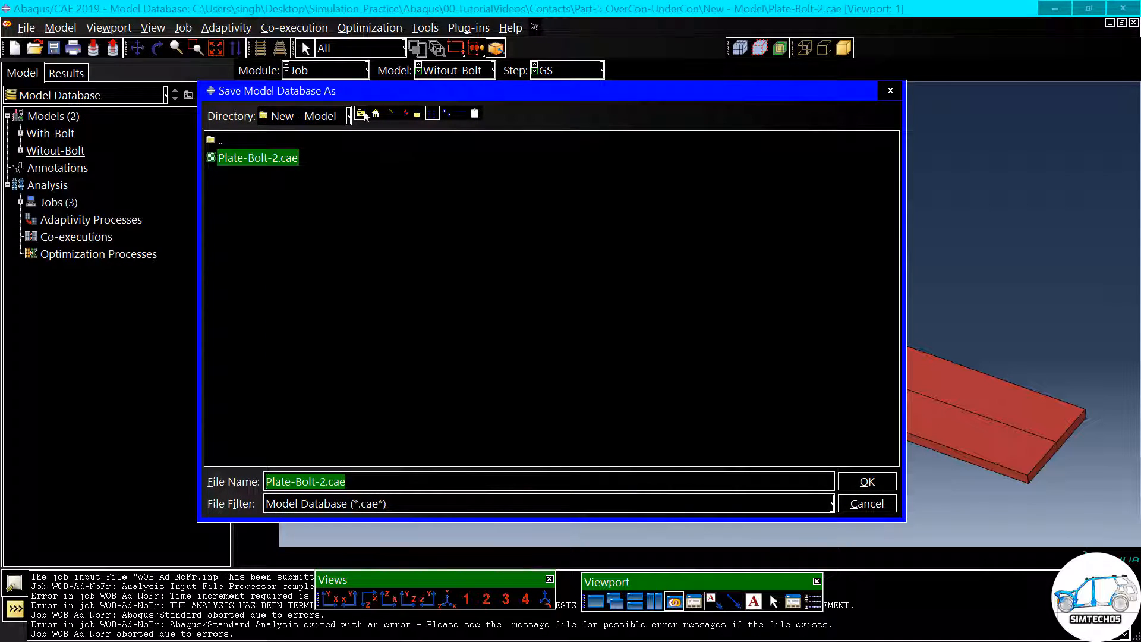
click(364, 114)
click(364, 114)
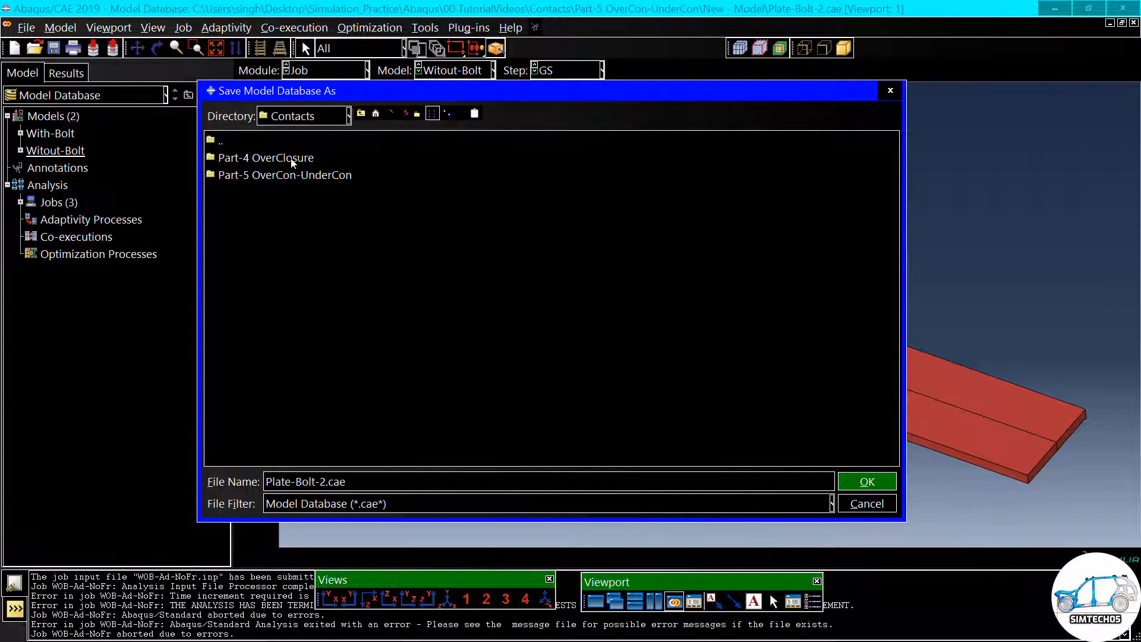
- Create a folder named Part-5 Video - UnderCon inside Contacts and save the model database there as Plate-Bolt-2.cae
click(407, 113)
click(417, 114)
click(417, 114)
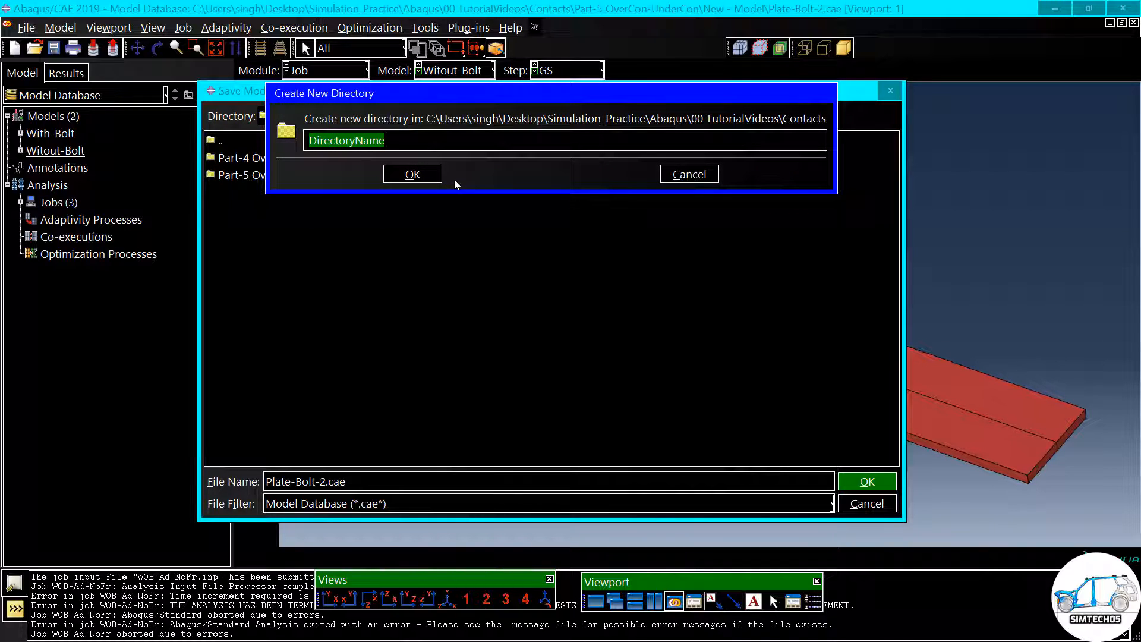
text(Part-)
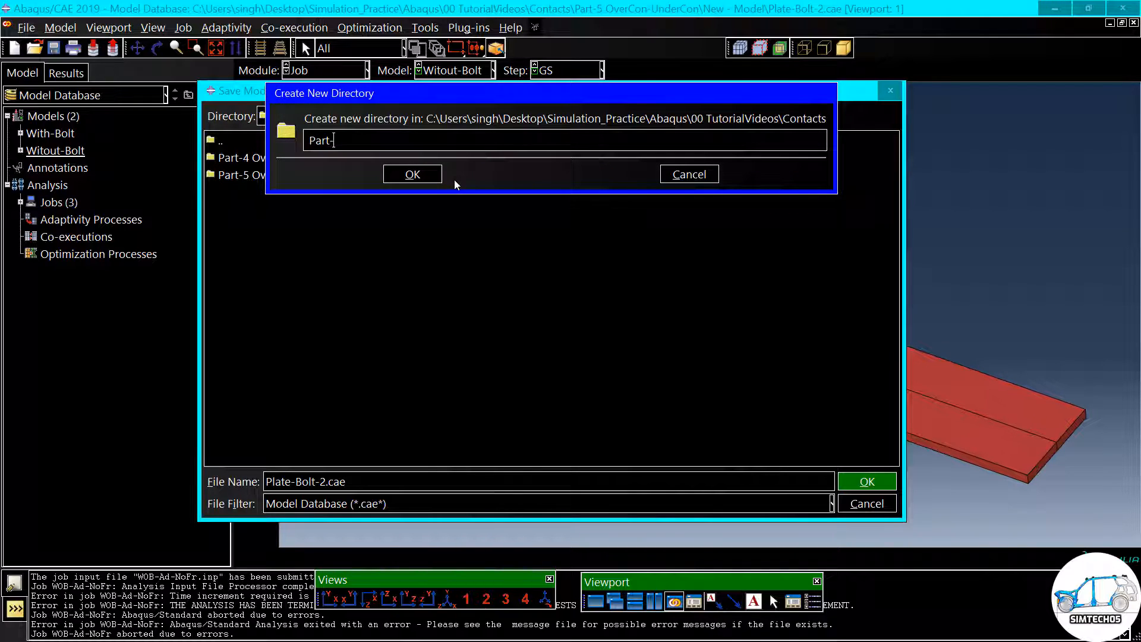
text(5 Video - UnderCon)
click(427, 176)
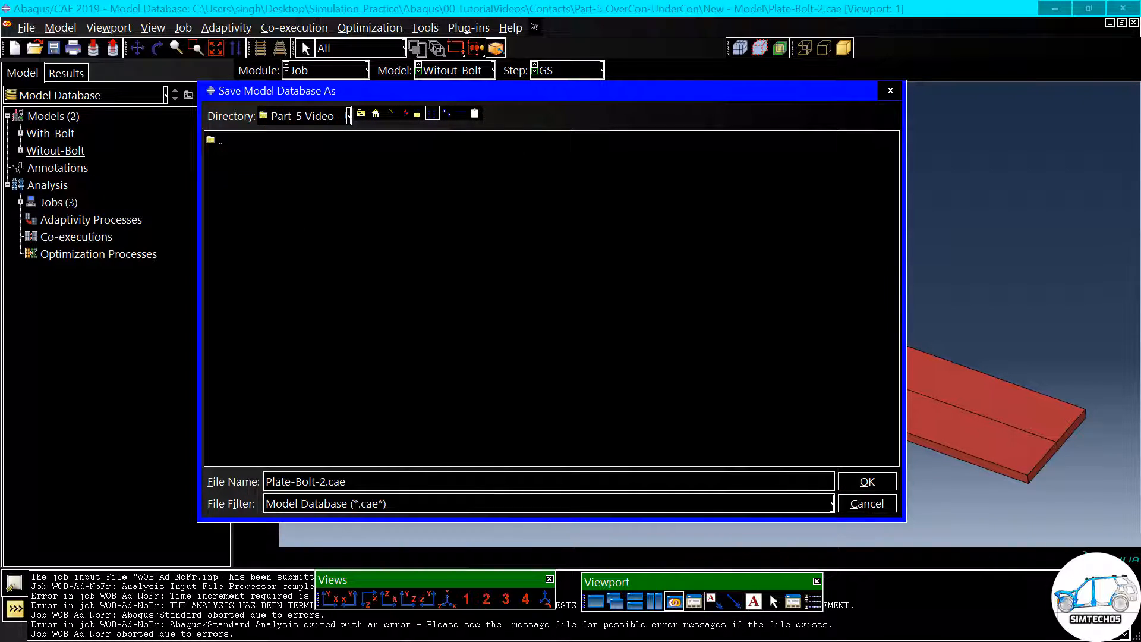
click(865, 484)
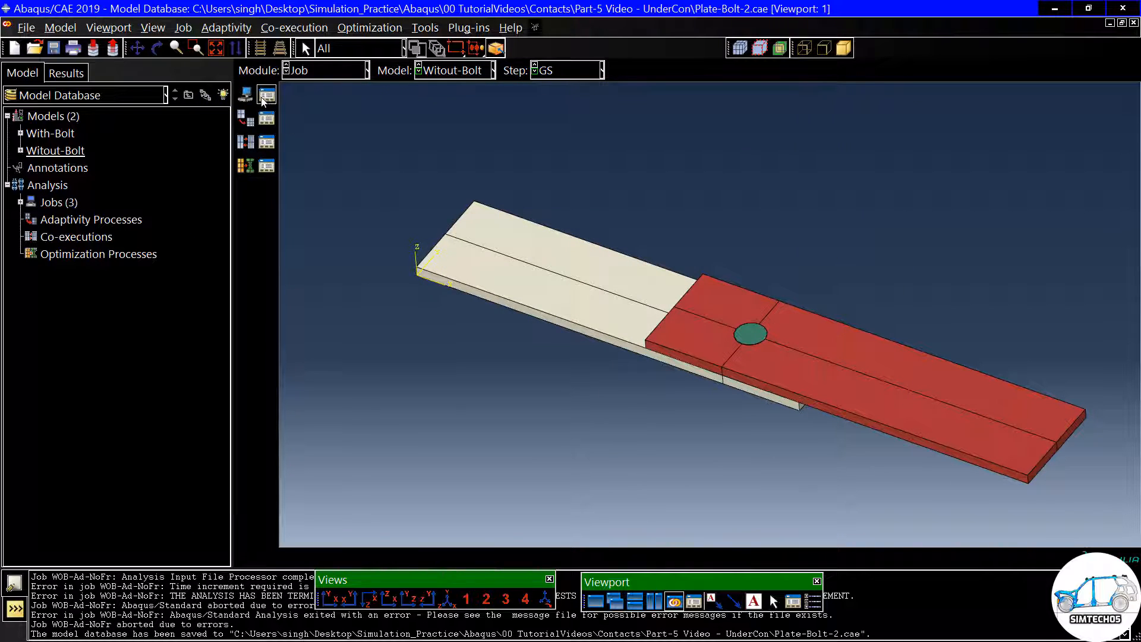
- Delete the jobs WOB-Ad-NoFr, WOB-Fr-Ad and WOB-NoFr-NoAd, and move the Job Manager aside
click(266, 95)
shift+click(515, 231)
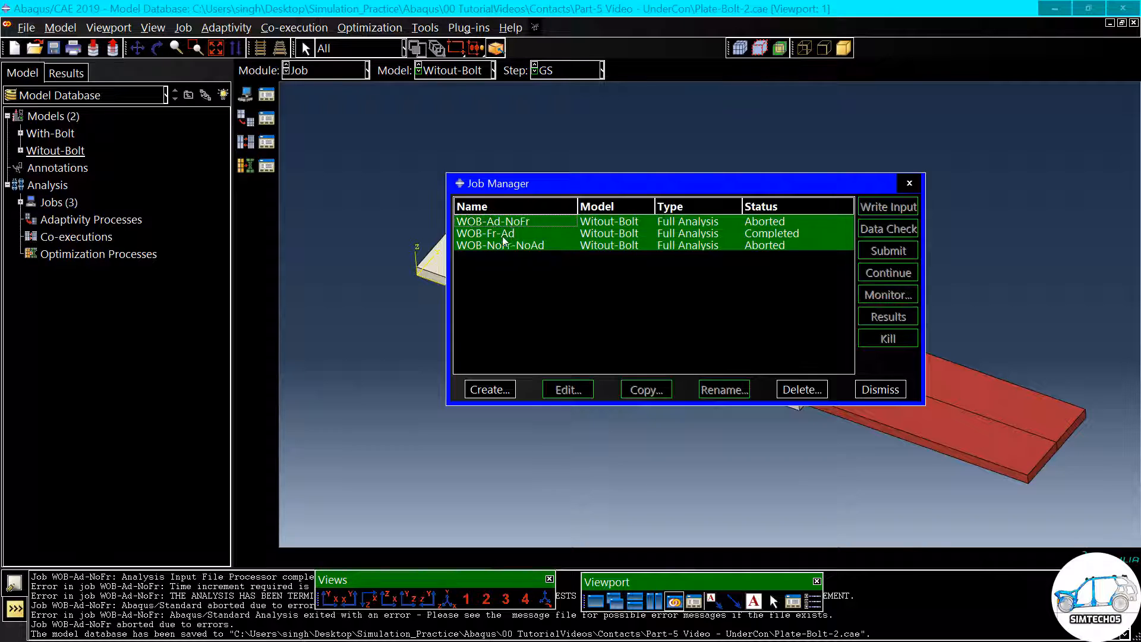
click(802, 389)
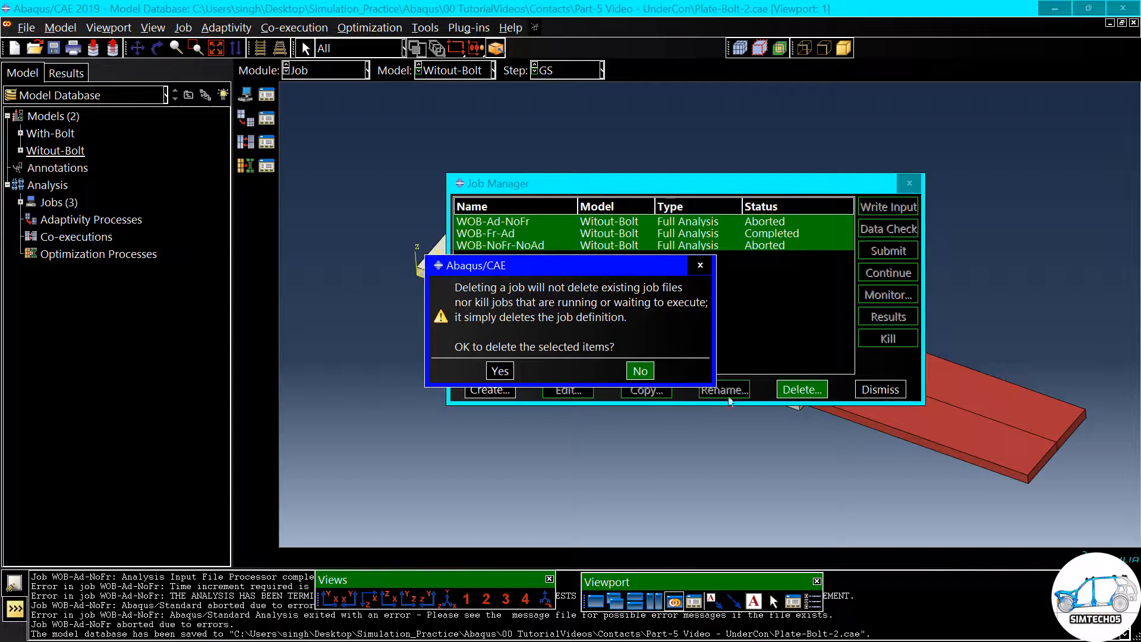
click(500, 370)
drag(536, 191, 216, 171)
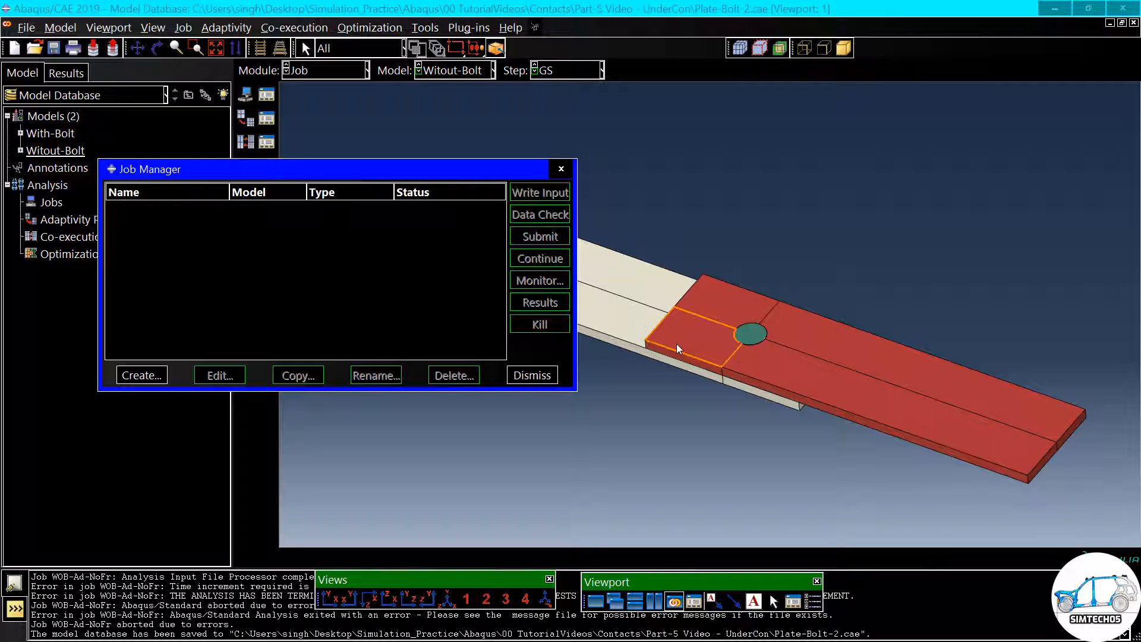
- Create a job named WOB-FL_I-NoAdj from the Witout-Bolt model
click(134, 376)
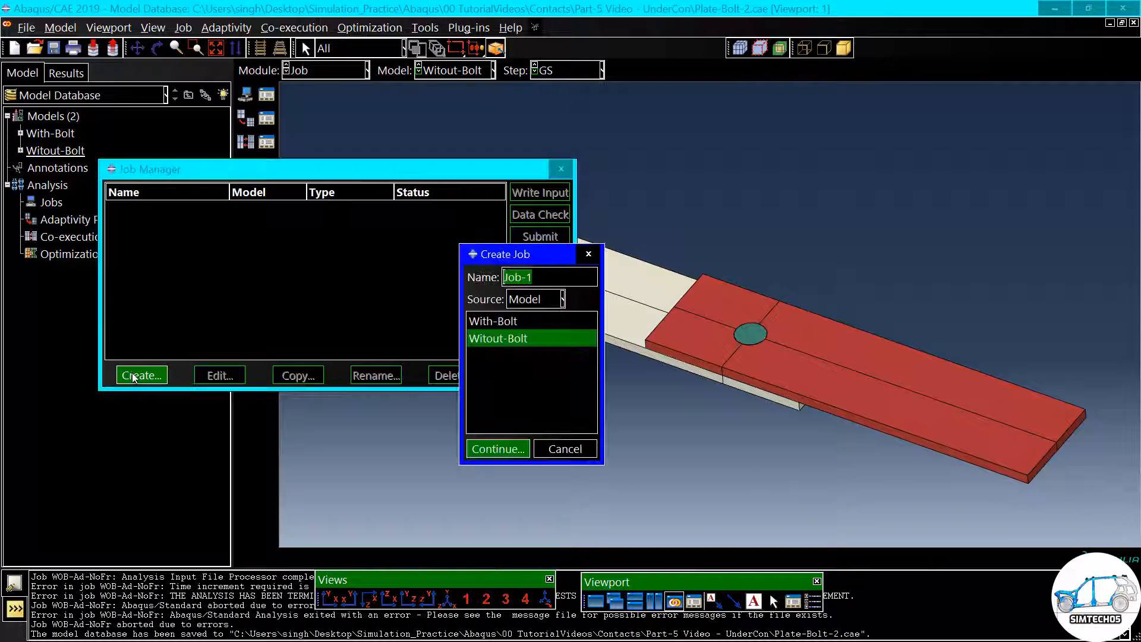
drag(498, 262, 453, 260)
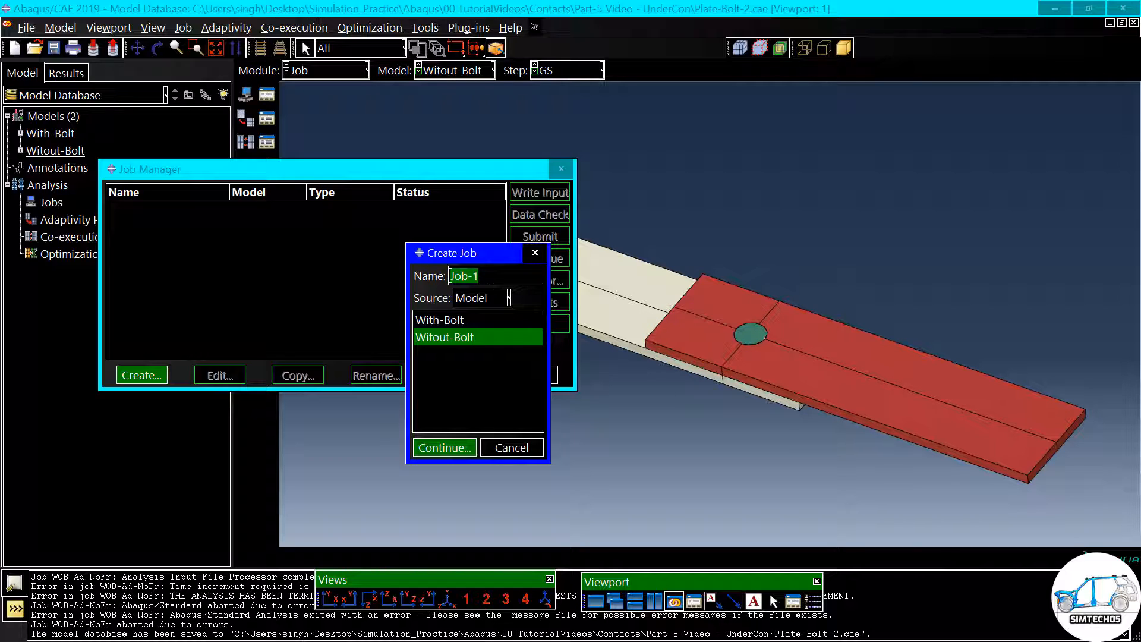
text(WOB-FL_I-NoAdj)
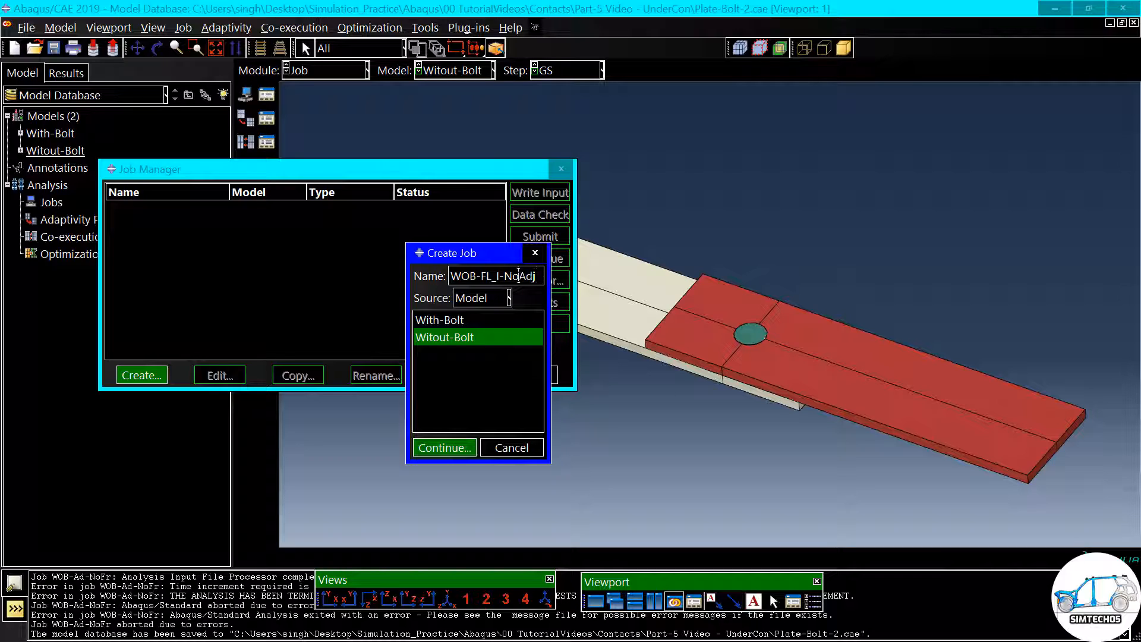
click(458, 451)
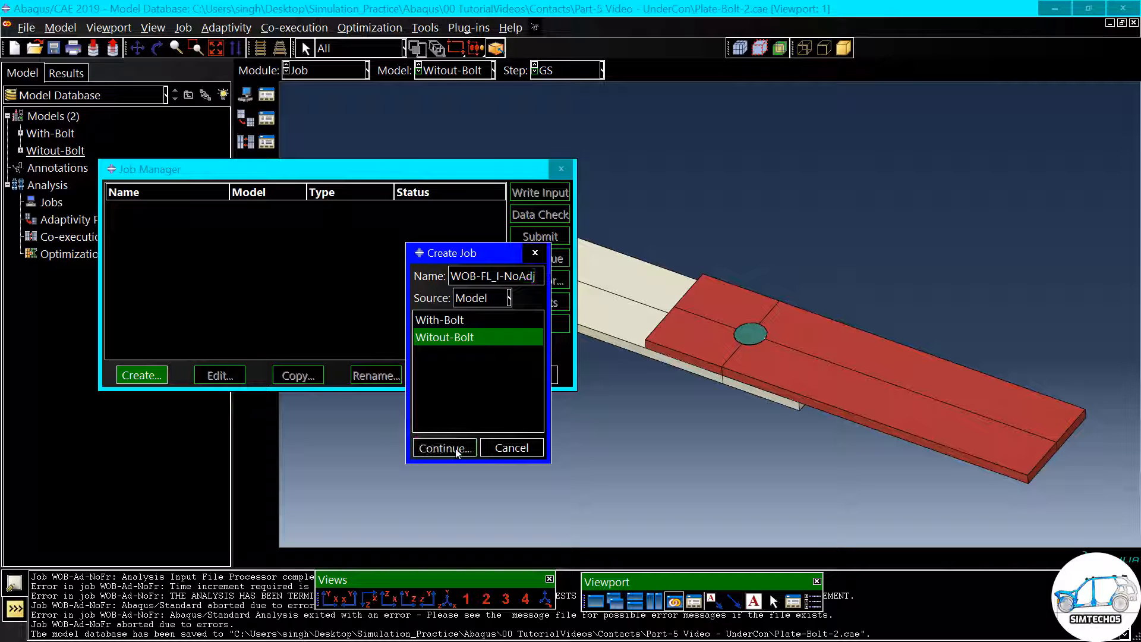
- Set the new job to use multiple processors with a count of 12 and accept its settings
click(788, 151)
click(653, 174)
text(12)
click(690, 418)
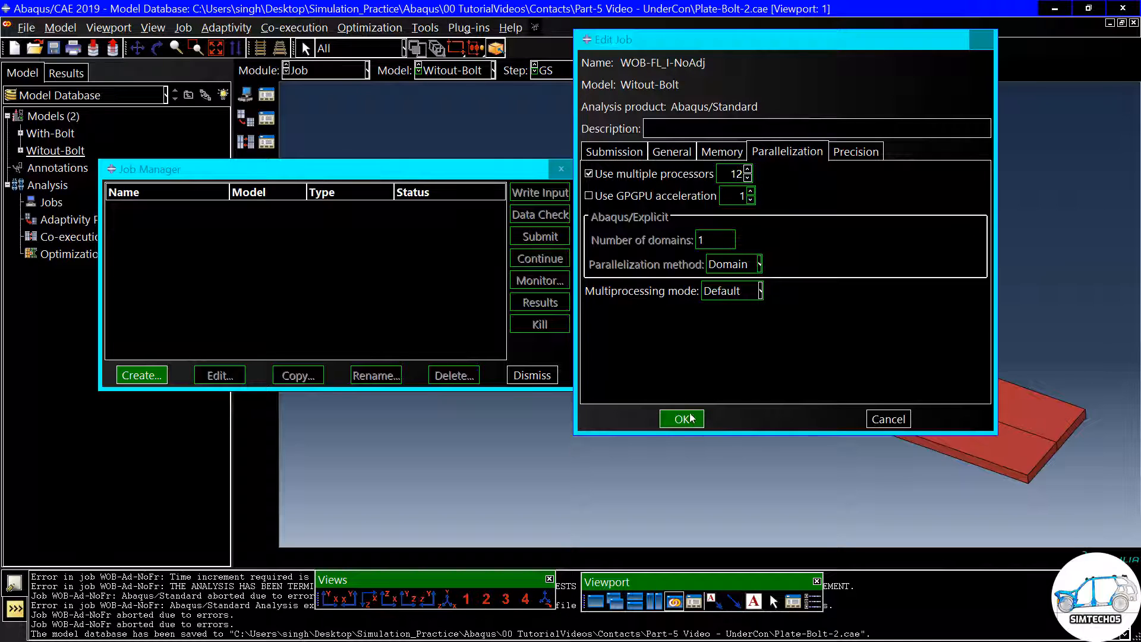
- Switch to the Interaction module and open the Plate-Plate interaction from the Initial step to check its slave adjustment
click(314, 71)
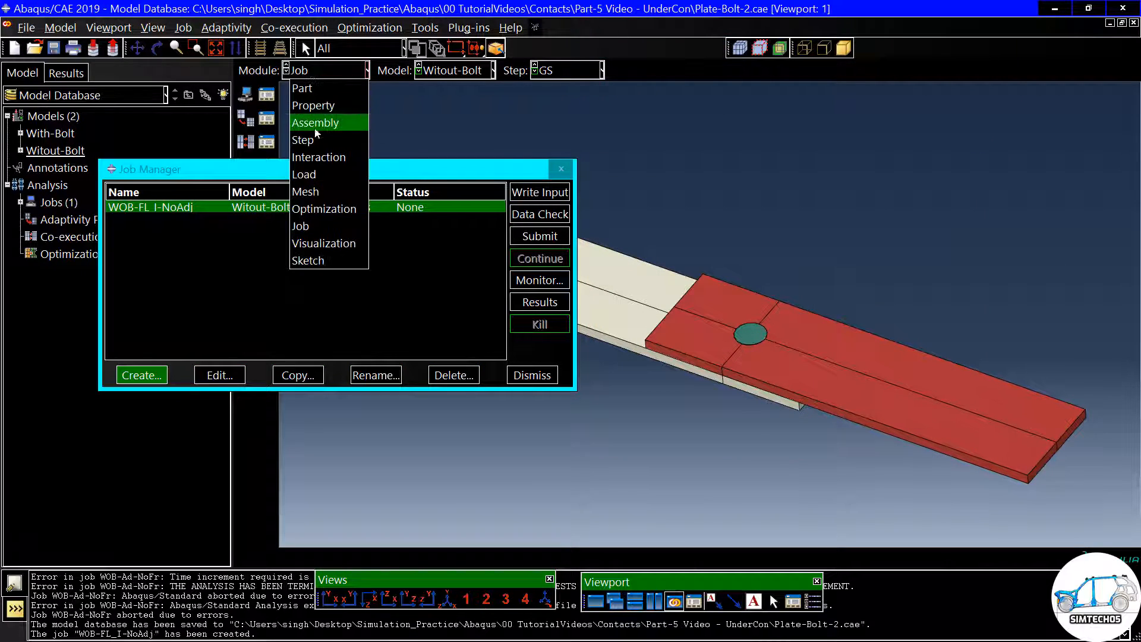
click(320, 157)
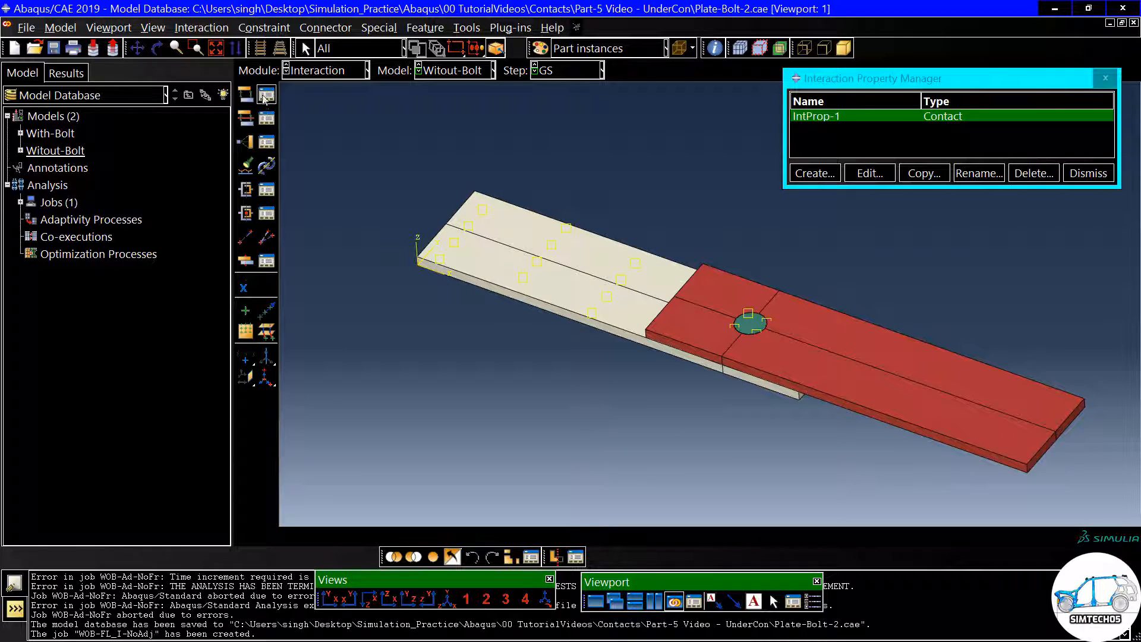
click(267, 94)
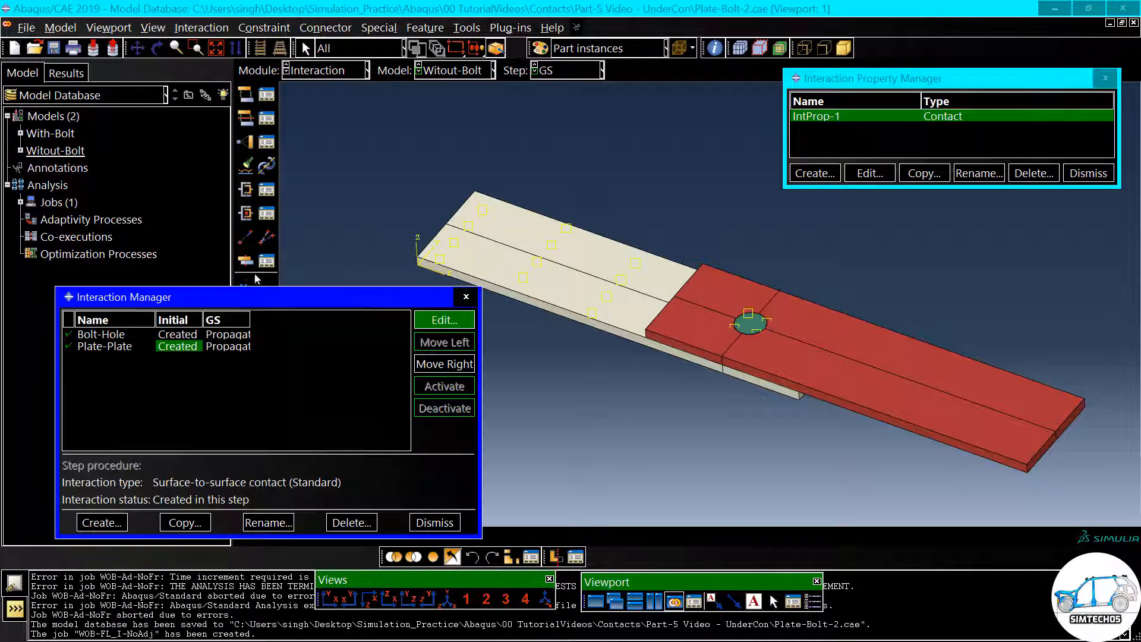
drag(261, 296, 334, 159)
click(253, 211)
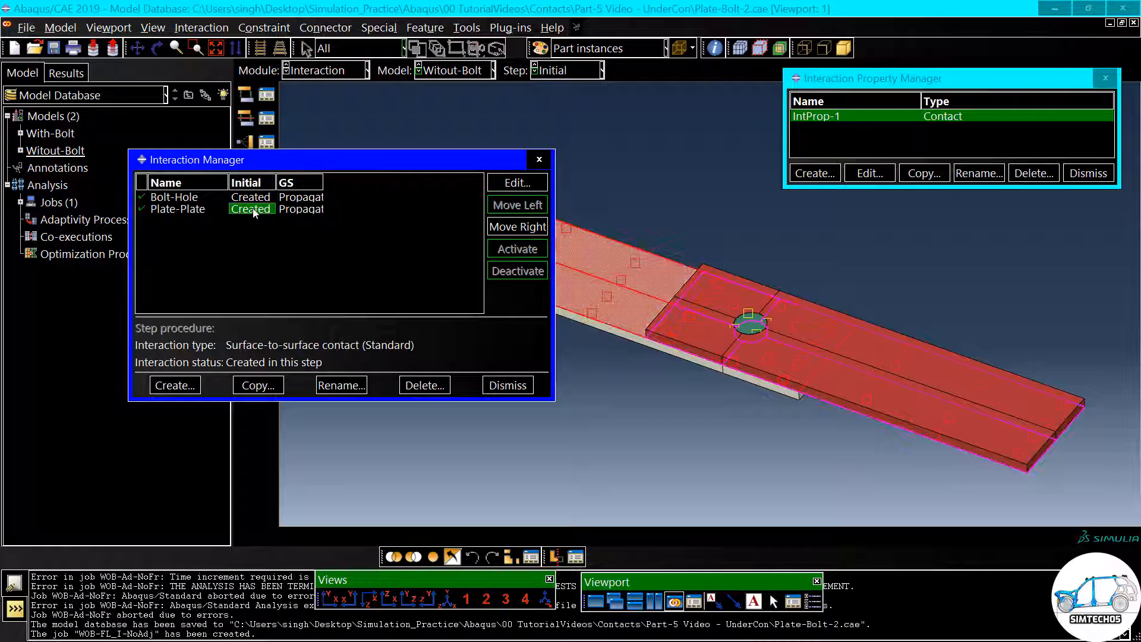
double_click(253, 211)
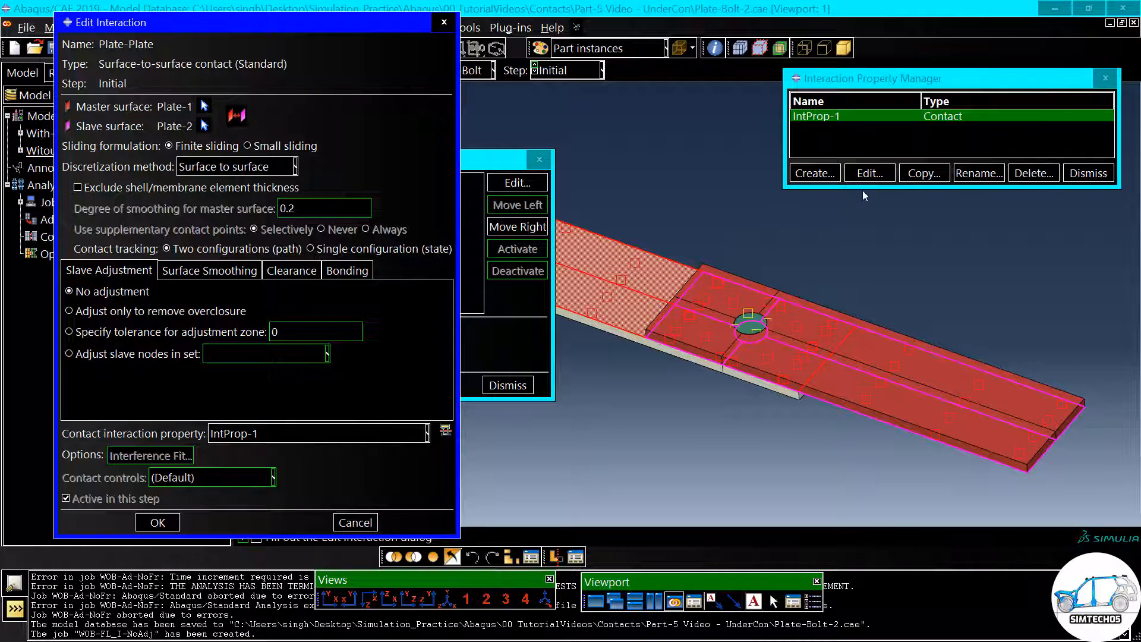
- Review the friction formulation of the IntProp-1 contact property, accepting it and the Plate-Plate interaction as is
click(868, 173)
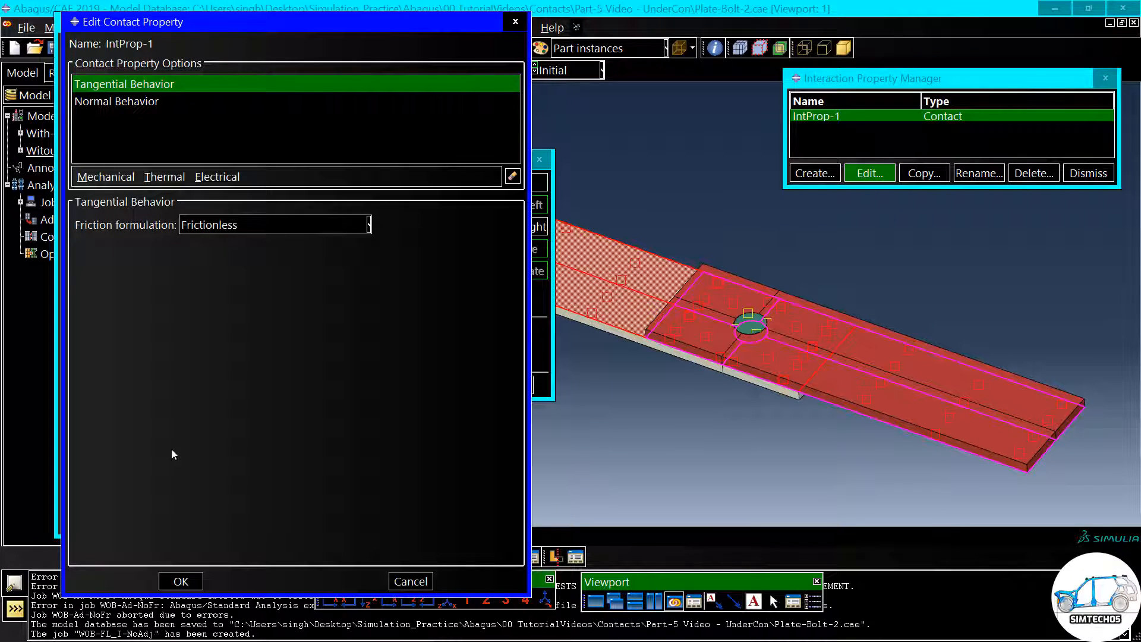
click(181, 581)
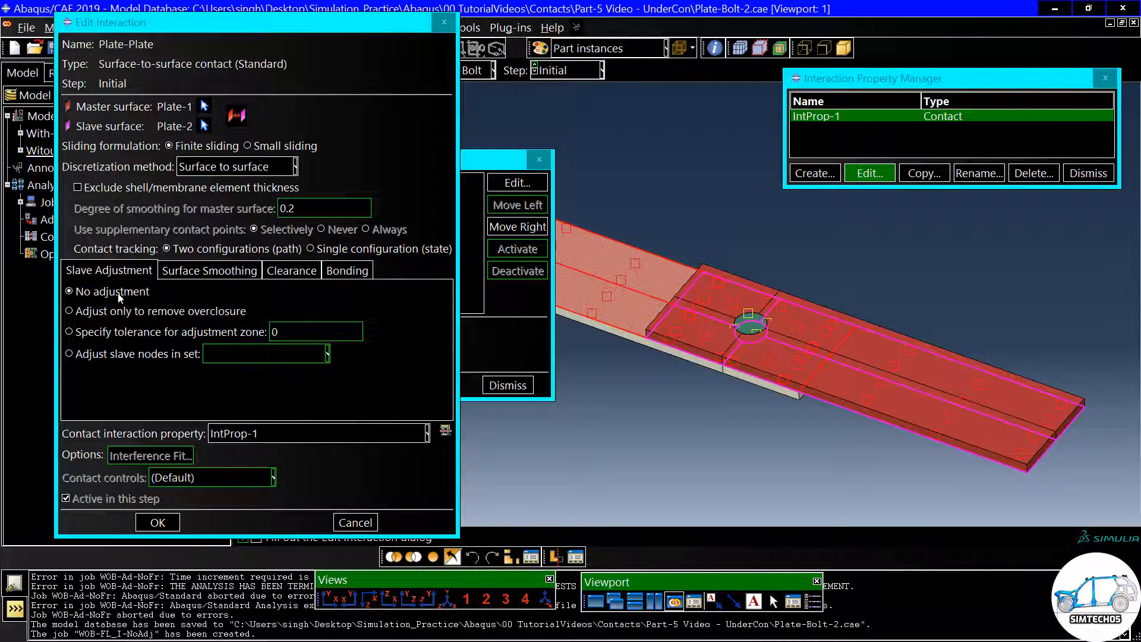
click(159, 522)
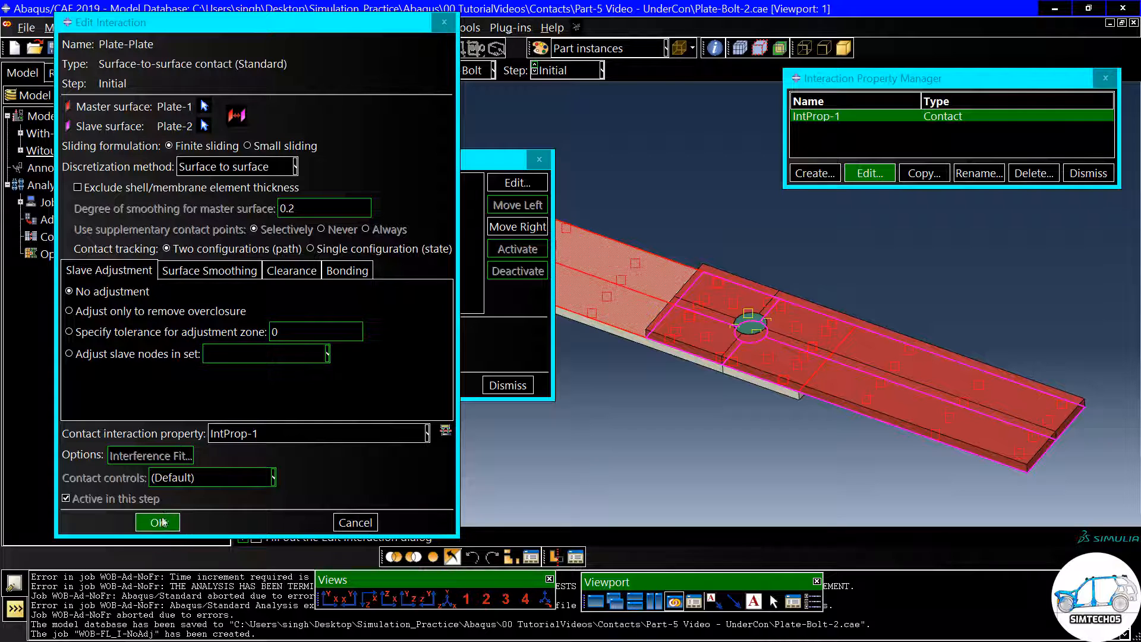
- Switch to the Job module and set the work directory to the Part-5 Video - UnderCon folder inside Contacts
click(329, 70)
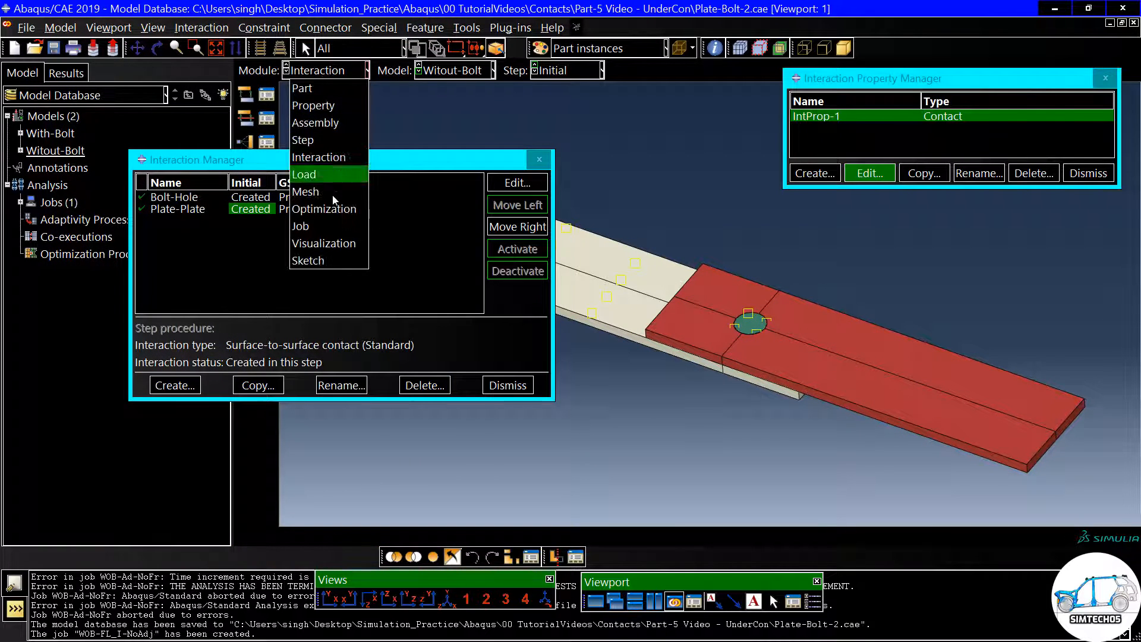
click(325, 226)
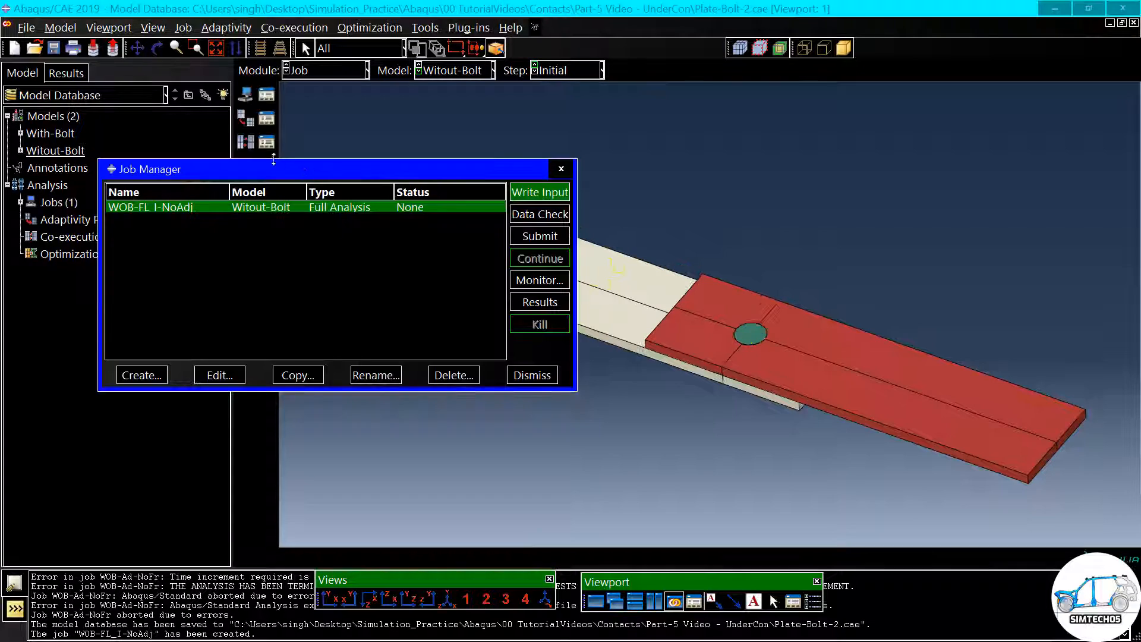
click(27, 27)
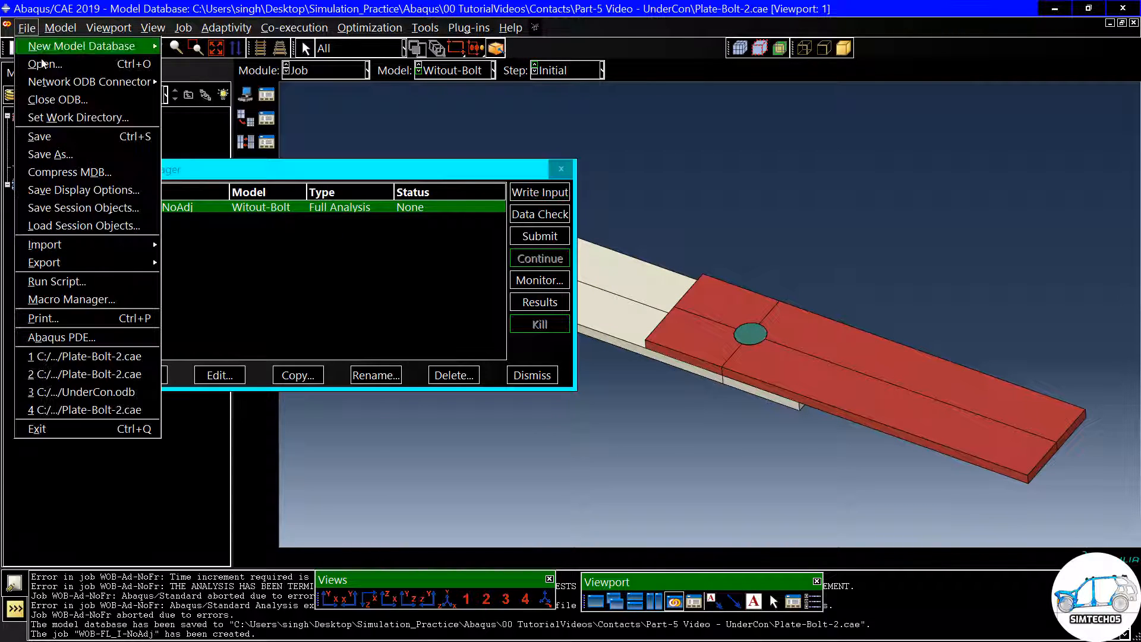
click(70, 117)
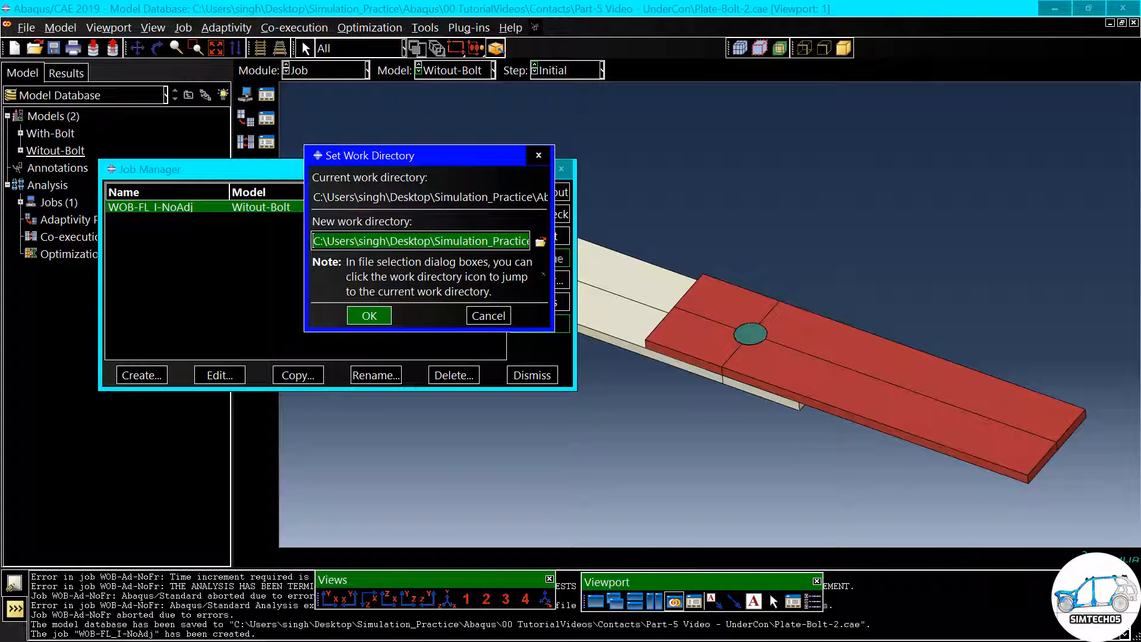
click(538, 245)
click(447, 192)
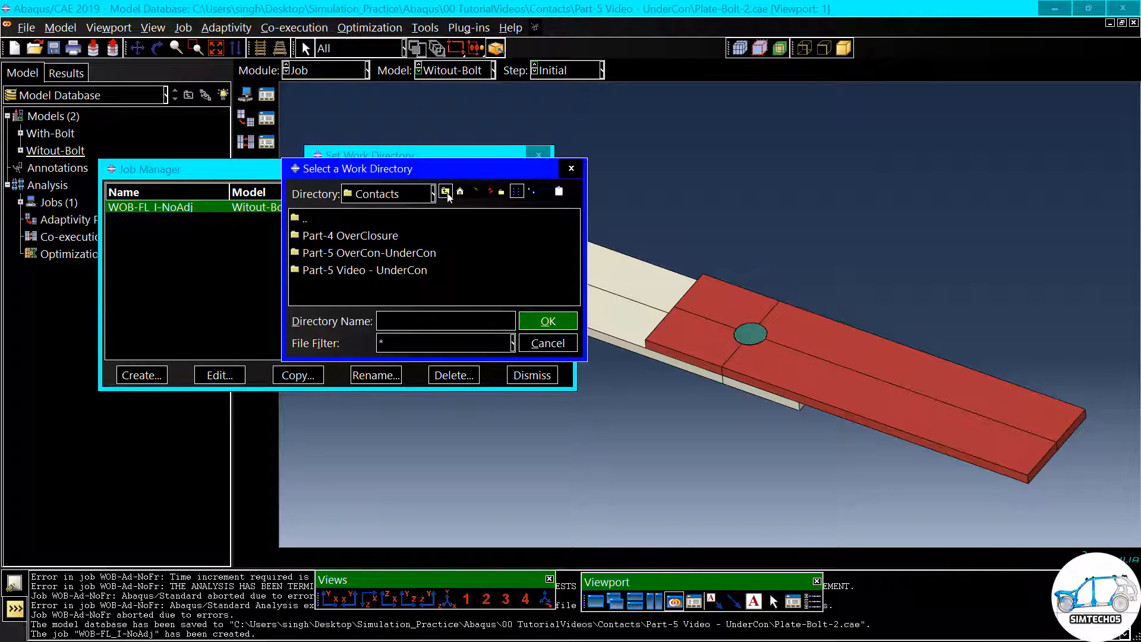
click(375, 272)
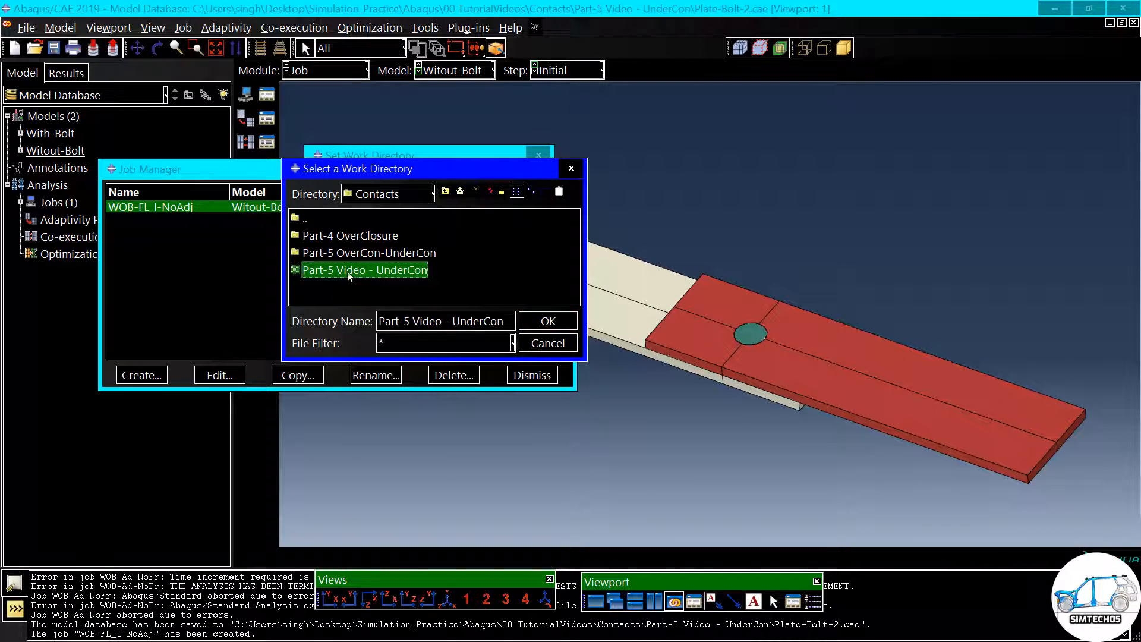
click(548, 321)
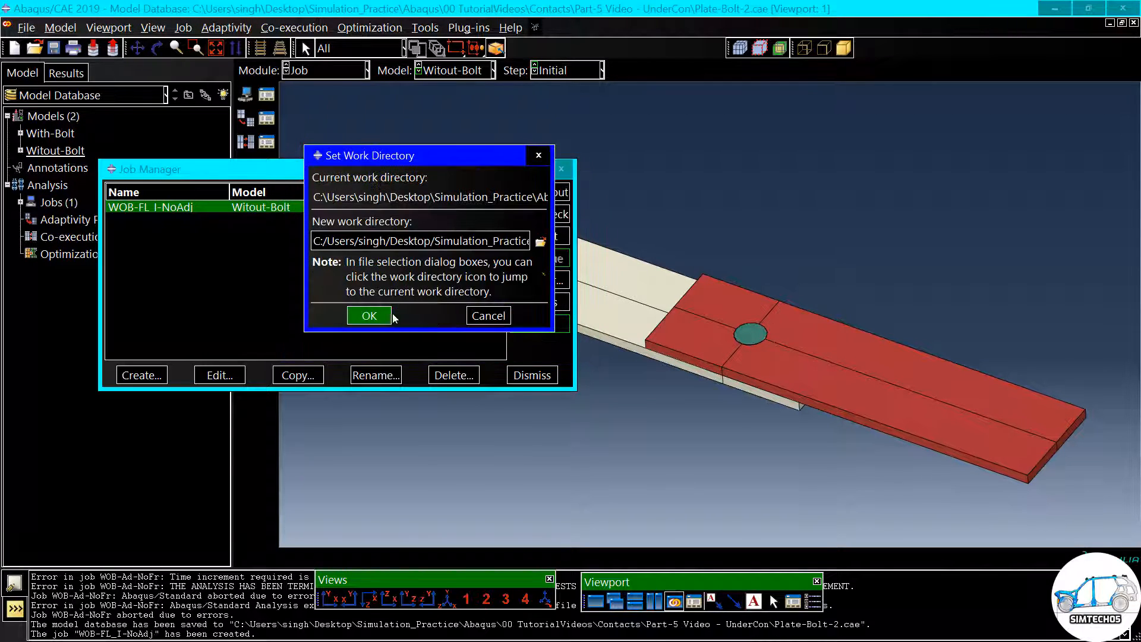
click(352, 318)
- Submit the WOB-FL_I-NoAdj job and examine its errors in an enlarged job monitor, closing the job windows when finished
click(533, 241)
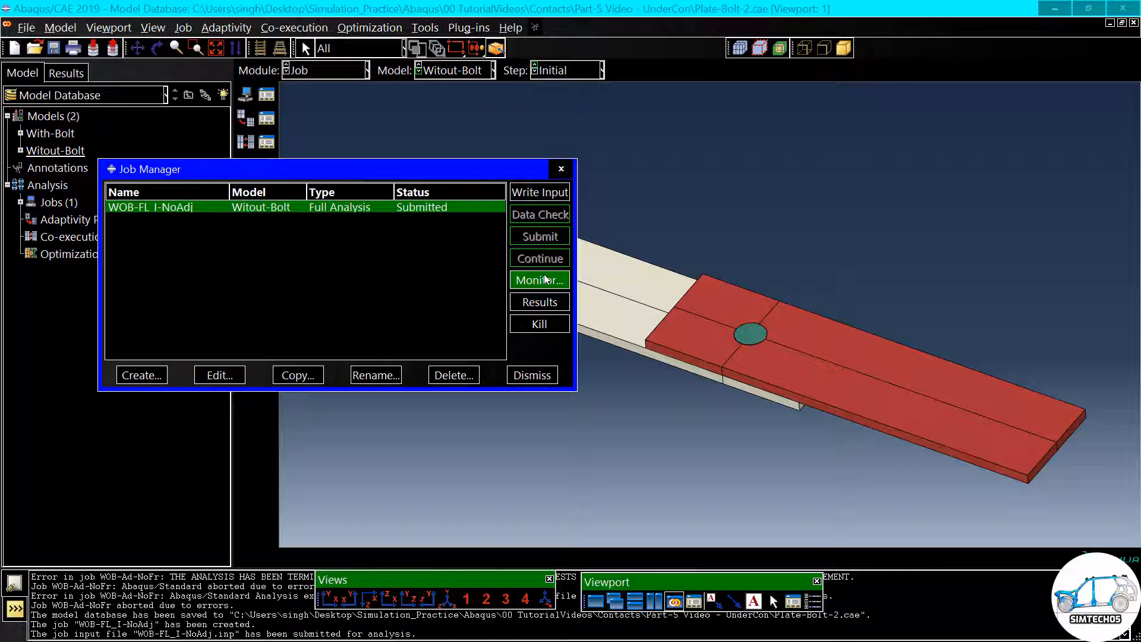
drag(461, 167, 616, 141)
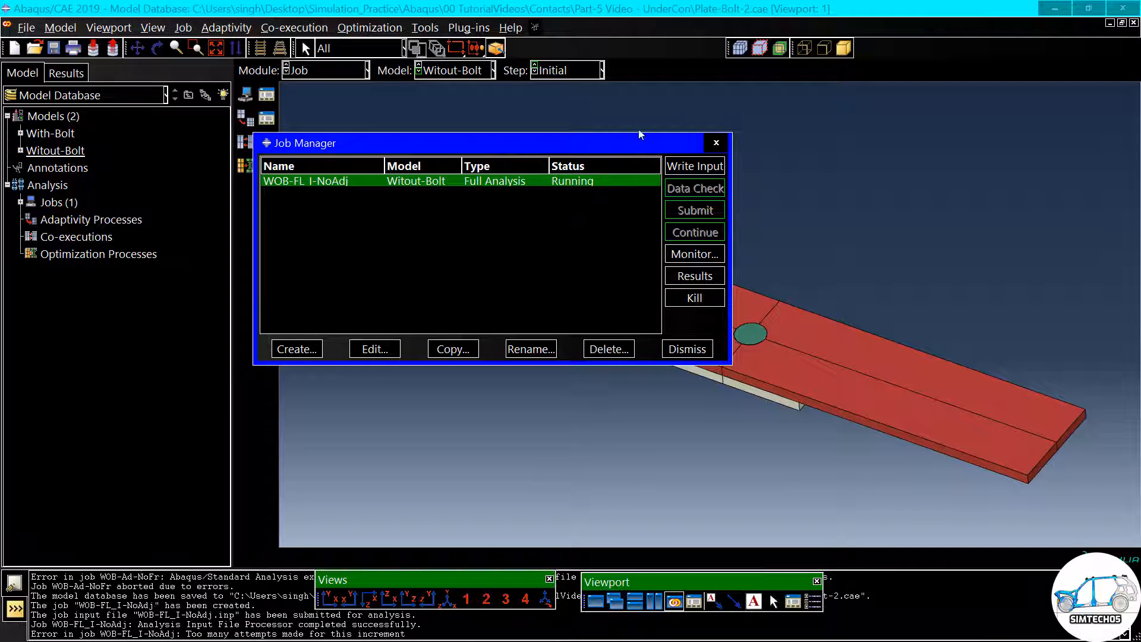
click(700, 255)
drag(386, 229, 567, 142)
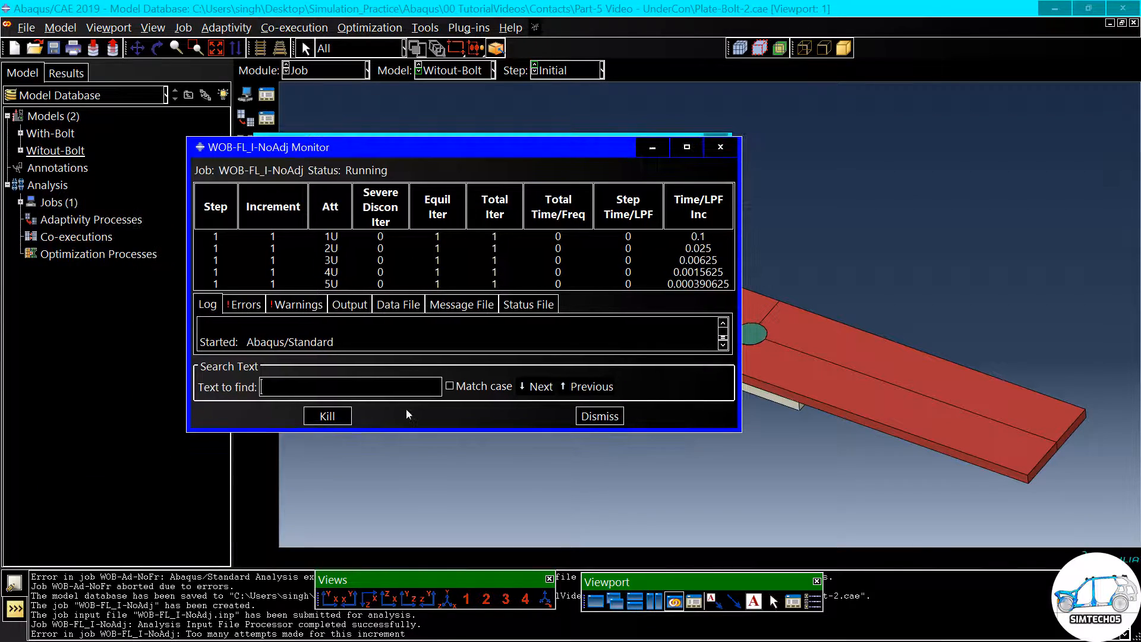
drag(459, 433, 461, 492)
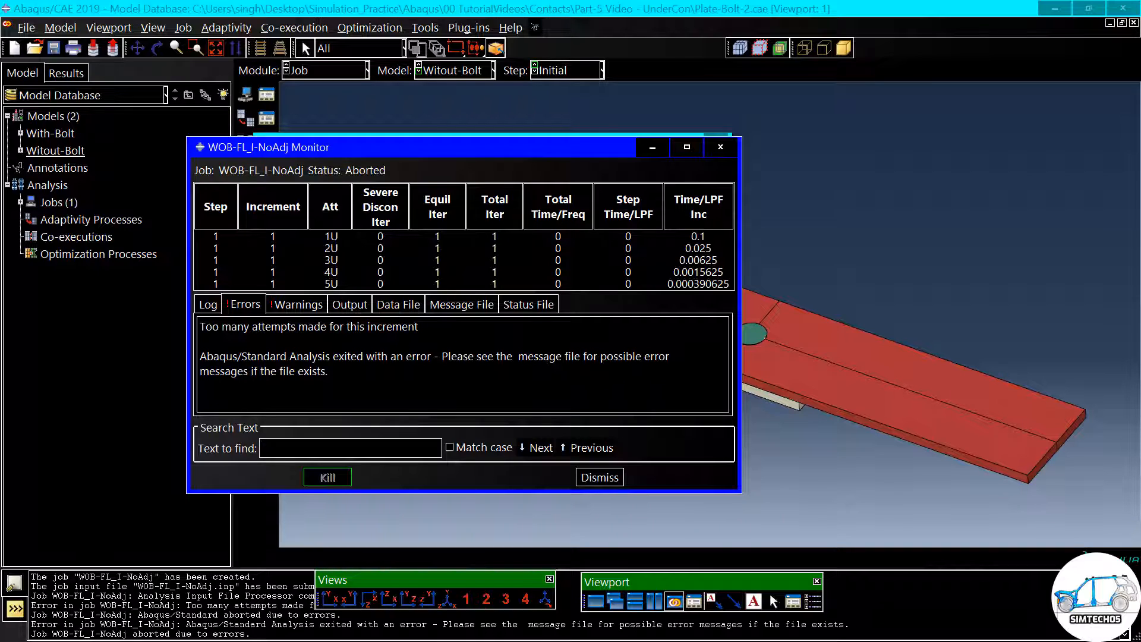
drag(236, 326, 392, 327)
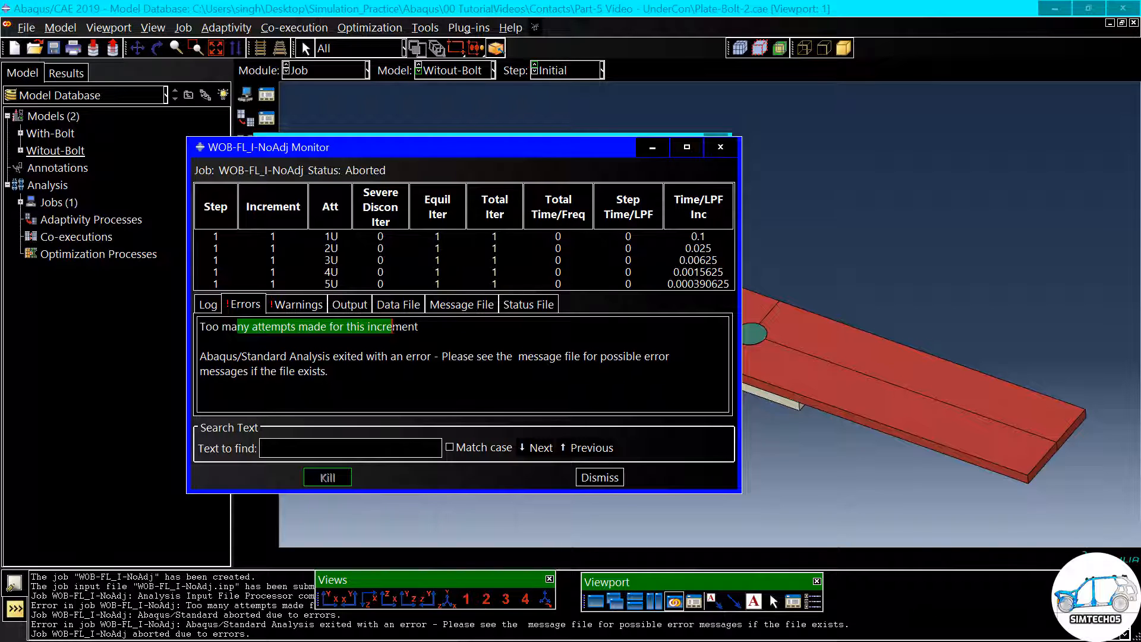
click(654, 150)
click(686, 349)
scroll(796, 362, down, 1)
scroll(748, 207, up, 2)
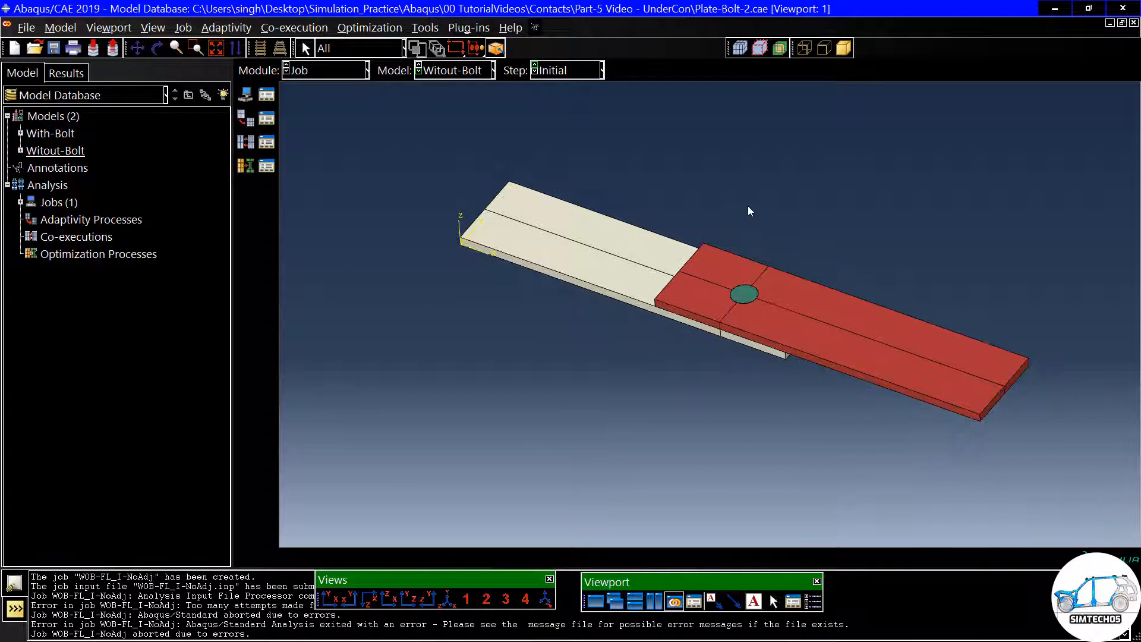
scroll(781, 233, down, 1)
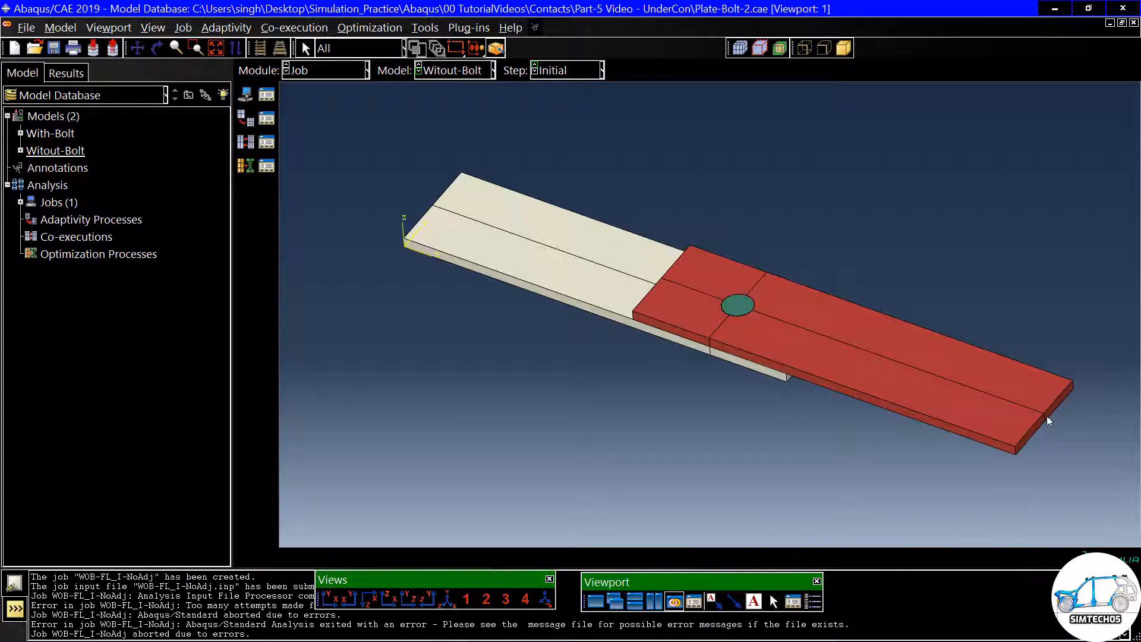
ctrl+alt+drag(1047, 415, 709, 369)
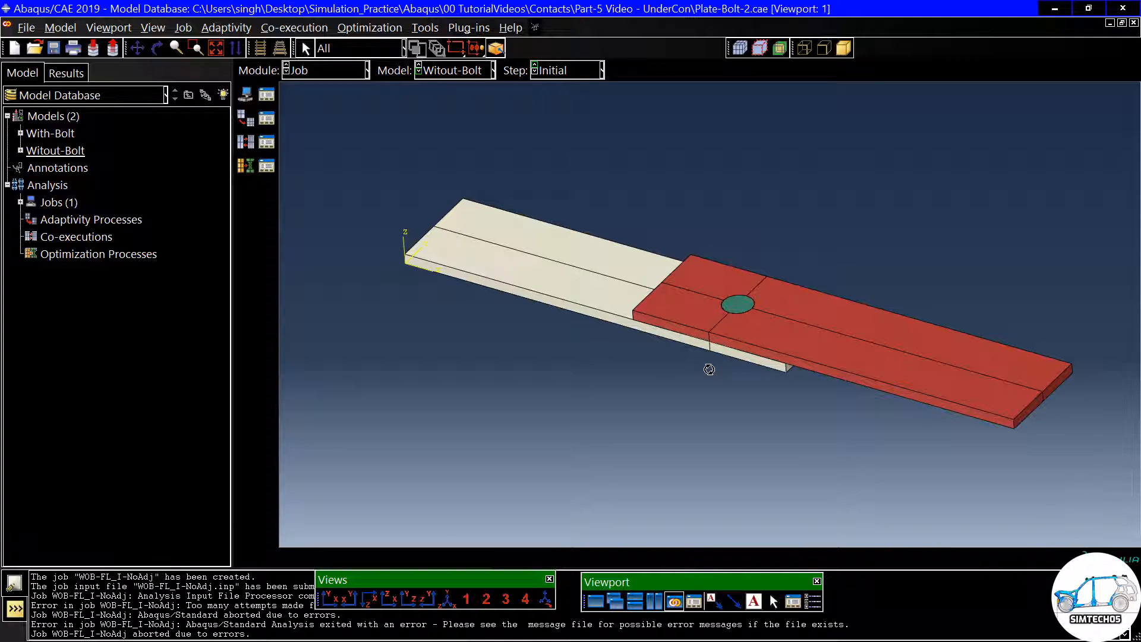
click(738, 307)
- In the Interaction module, set the Bolt-Hole interaction's slave adjustment to Adjust only to remove overclosure and accept it
click(326, 71)
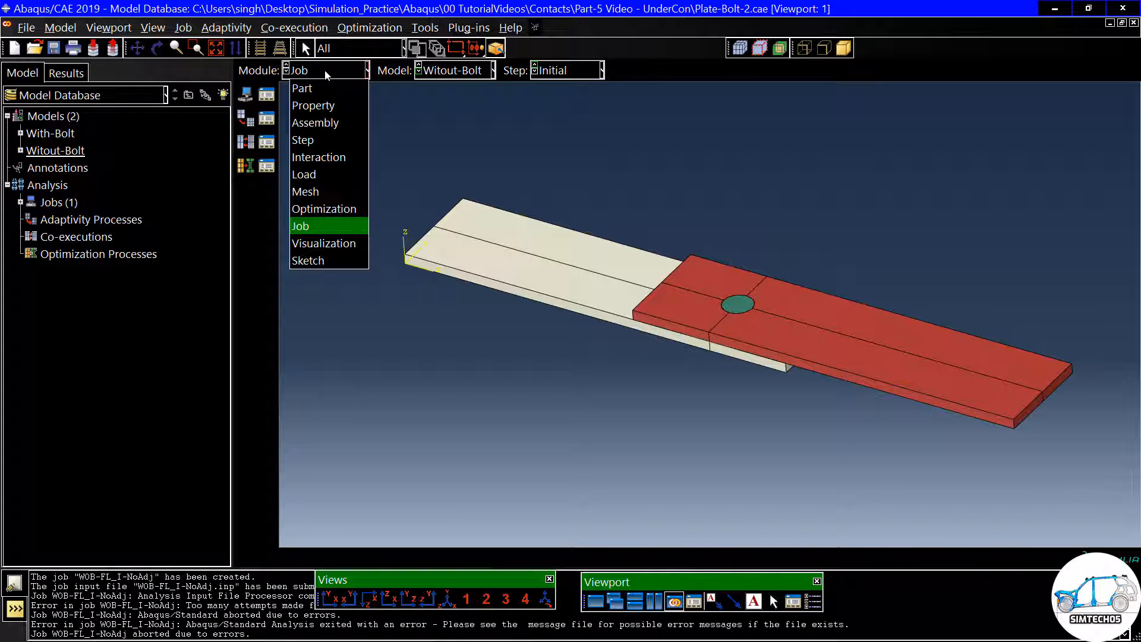
click(326, 155)
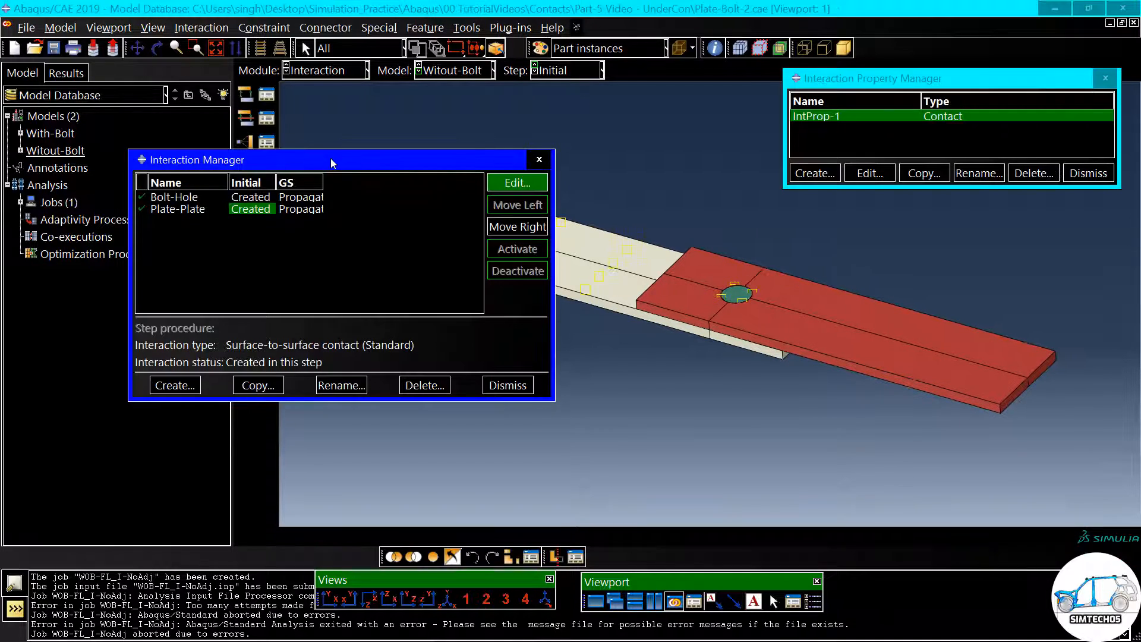
drag(330, 158, 340, 132)
double_click(268, 172)
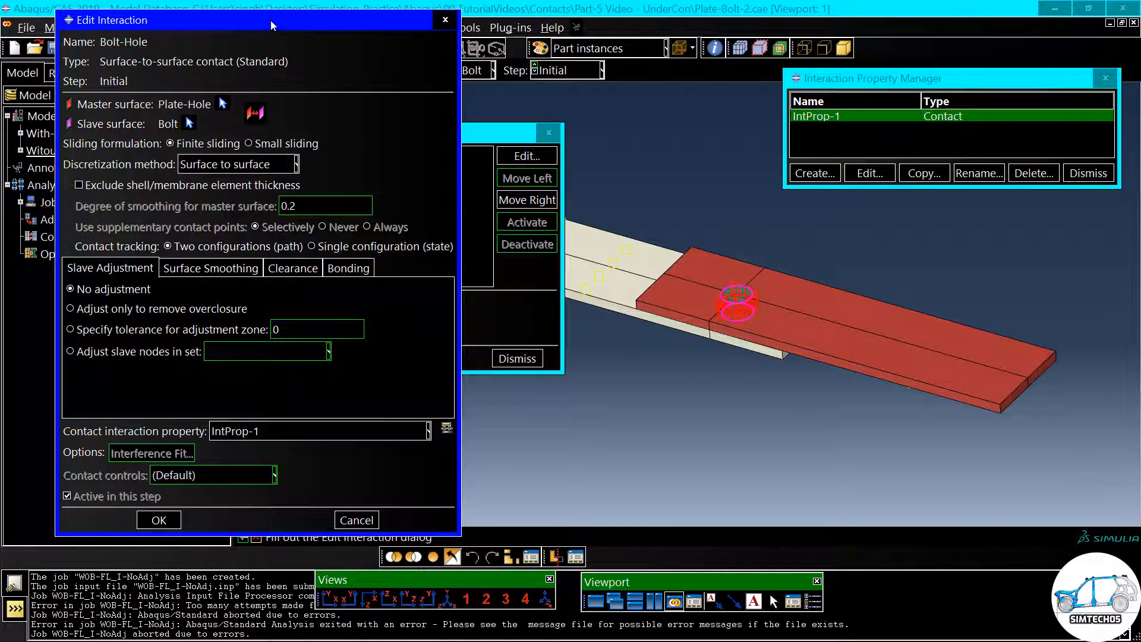
click(99, 310)
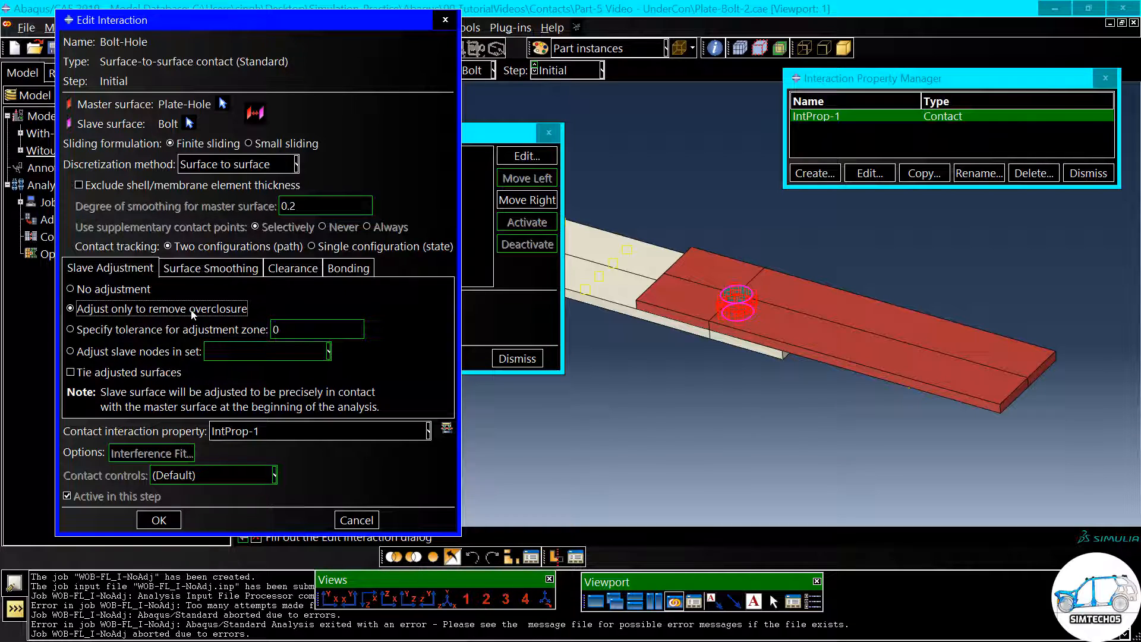
scroll(714, 313, up, 5)
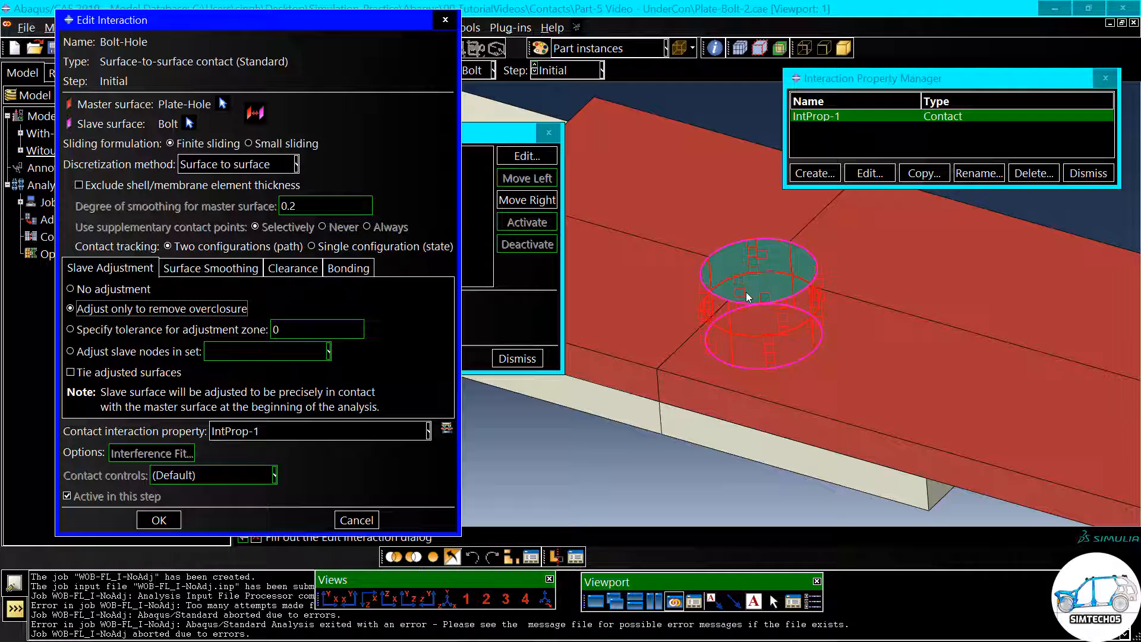
scroll(749, 294, up, 3)
scroll(819, 270, down, 1)
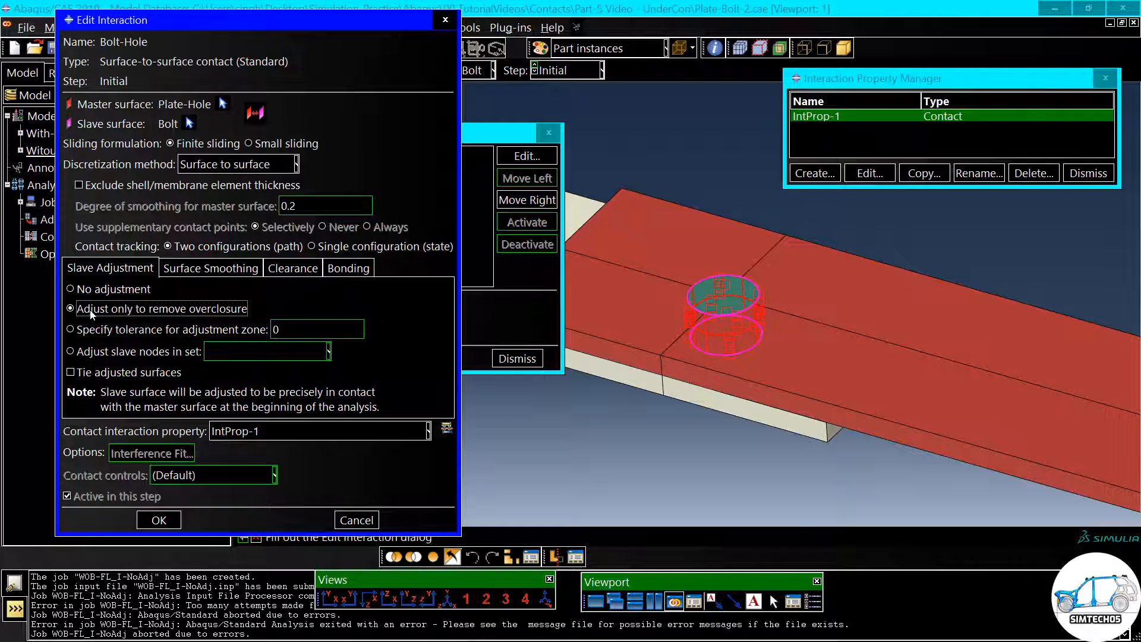
click(168, 520)
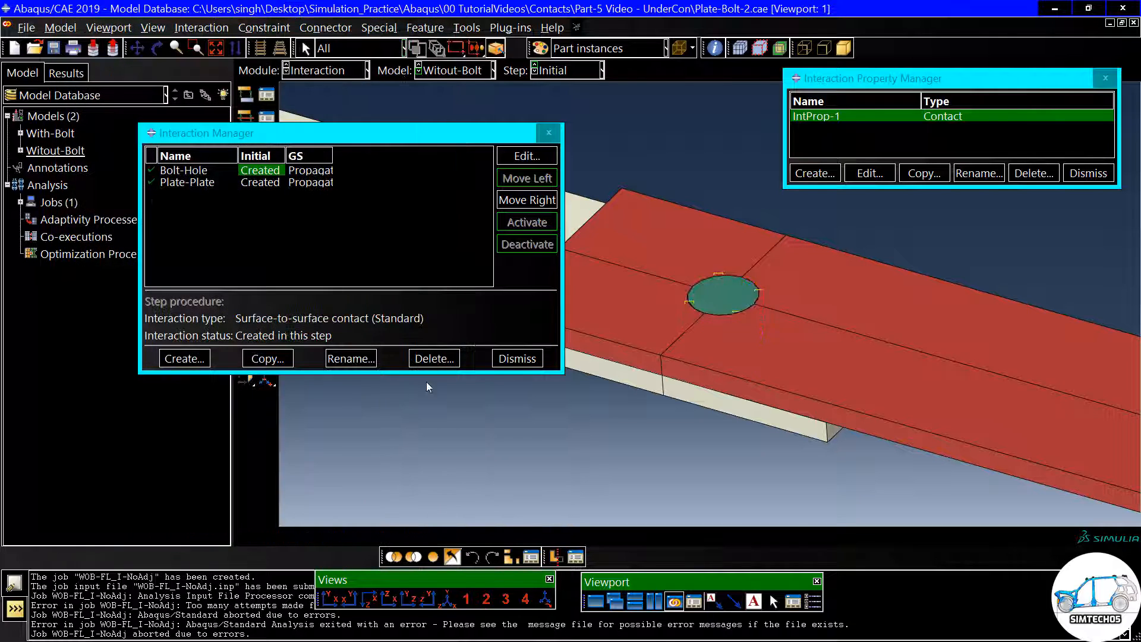
click(517, 358)
- Switch to the Job module and save the model database
click(319, 71)
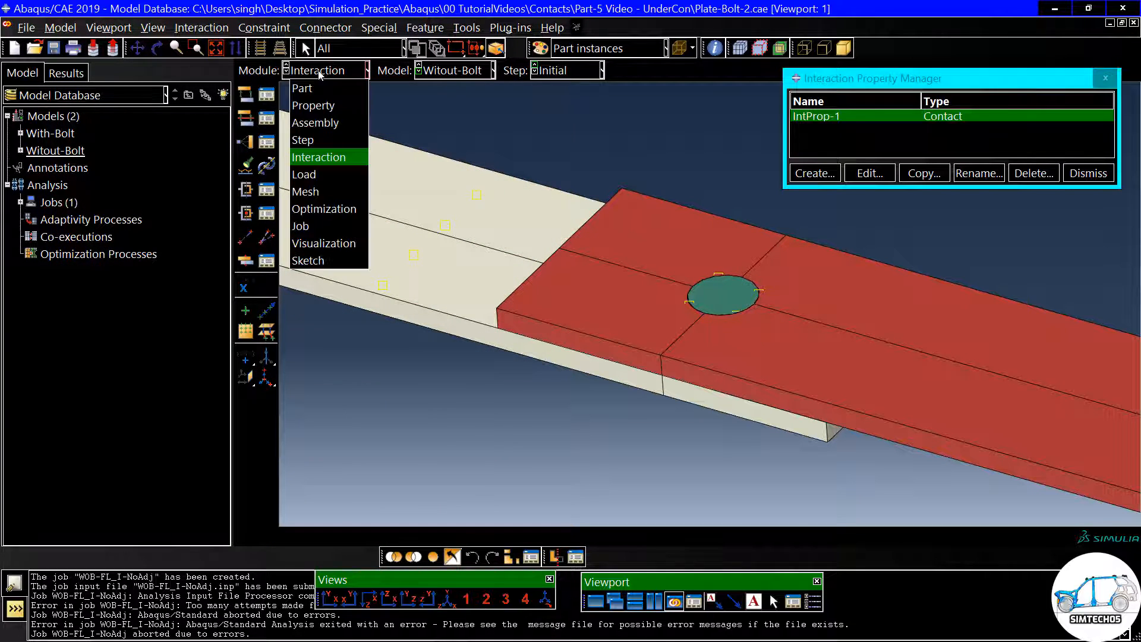
click(318, 225)
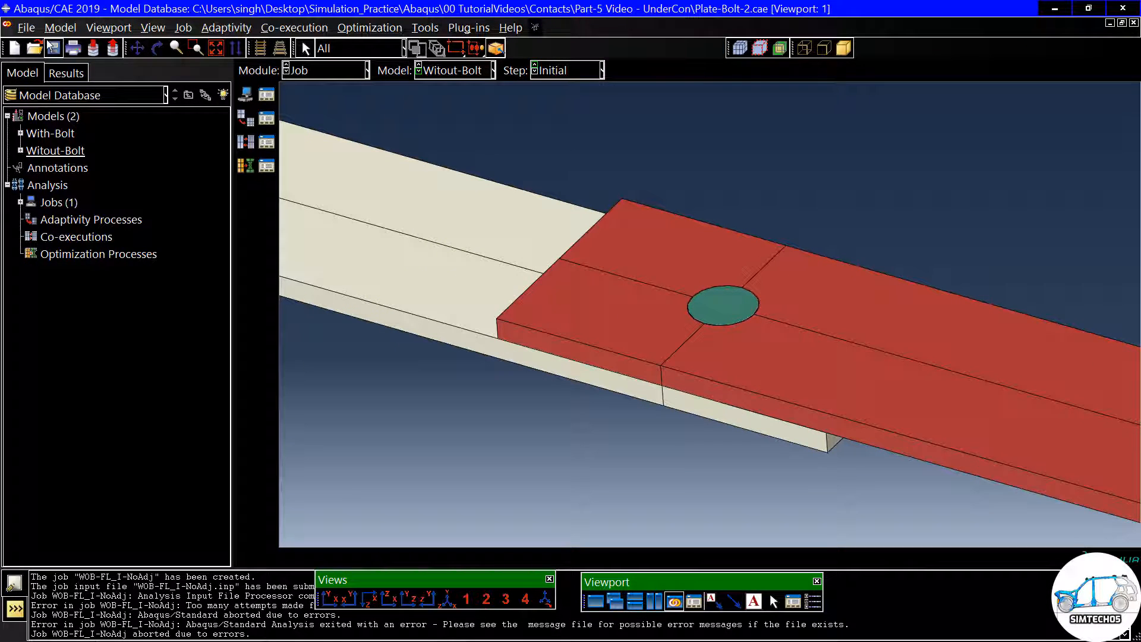
click(54, 49)
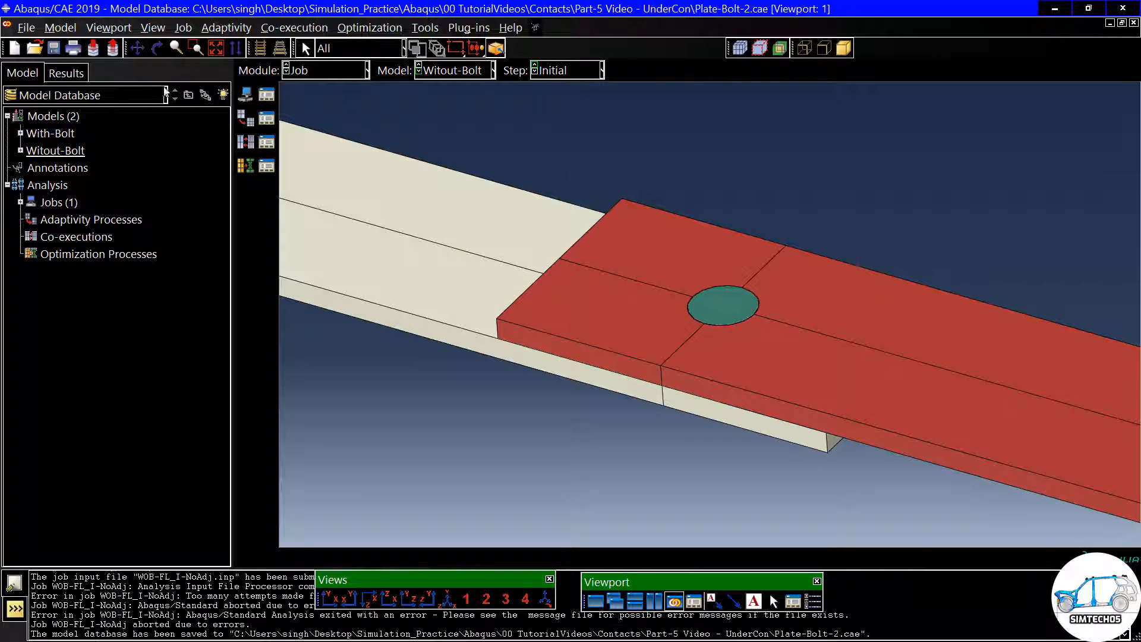
- Copy the WOB-FL_I-NoAdj job to a new job named WOB-FL_I-Adj, with Witout-Bolt as its source model
click(263, 100)
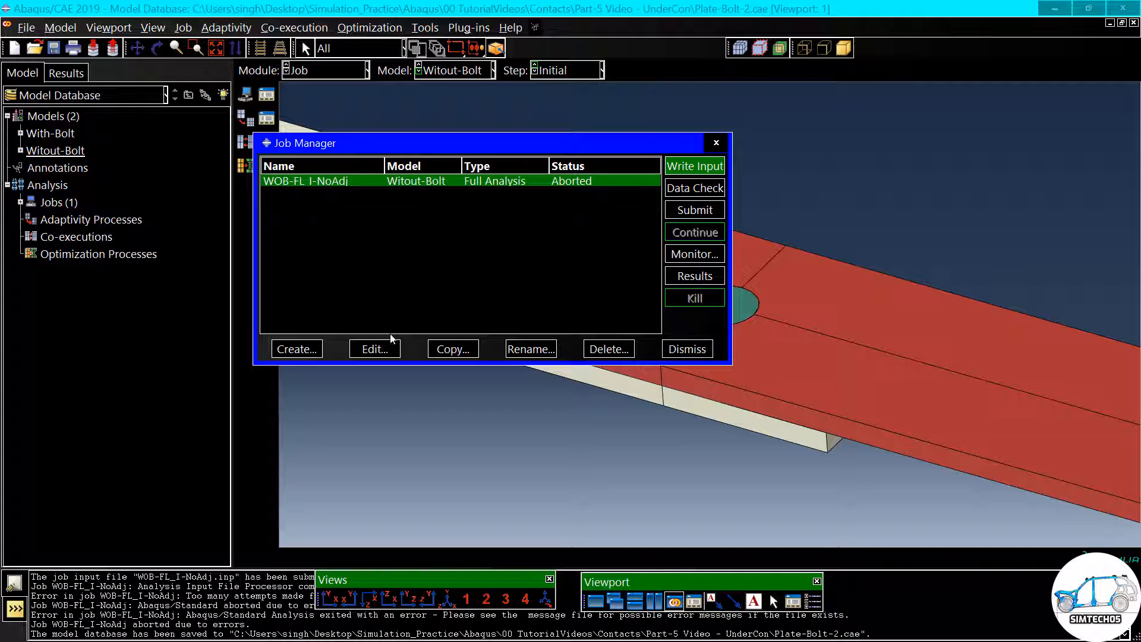
click(448, 351)
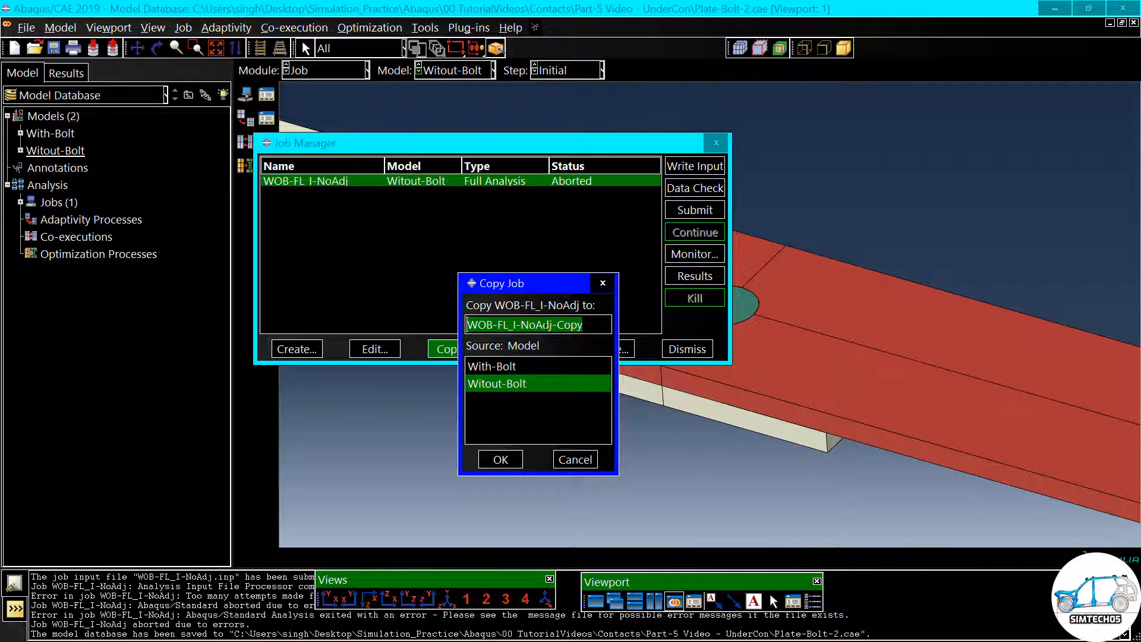
click(537, 325)
key(BackSpace)
key(BackSpace)
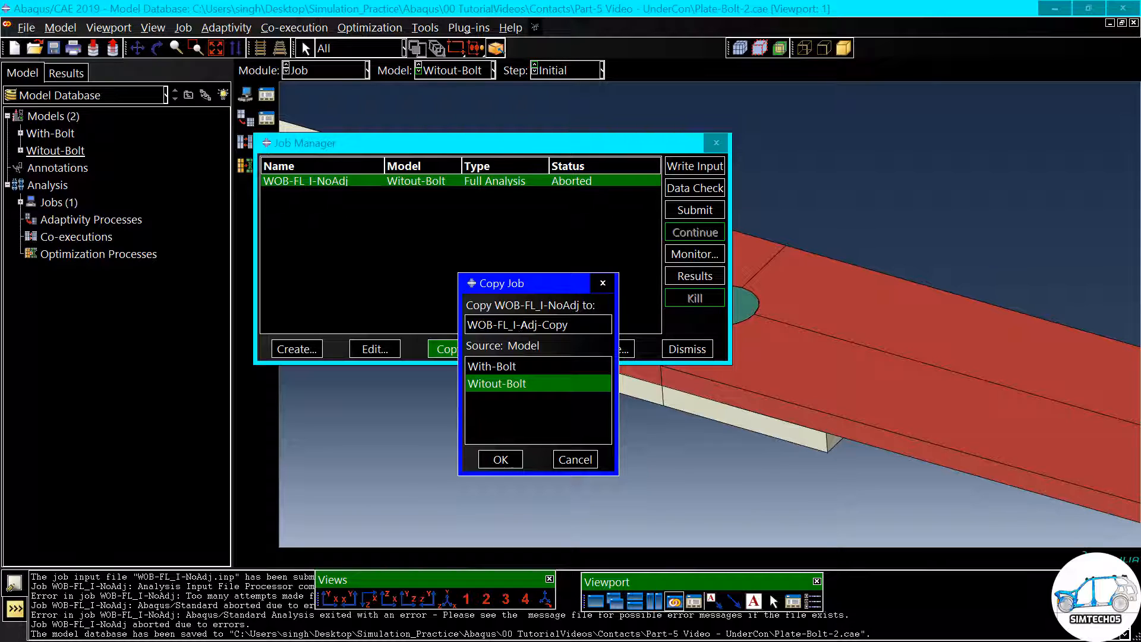
drag(476, 324, 509, 324)
click(516, 325)
mouse_move(520, 324)
mouse_down()
mouse_move(559, 325)
mouse_move(542, 324)
mouse_up()
key(BackSpace)
click(500, 459)
- Submit the WOB-FL_I-Adj job and examine its increments and iterations in a job monitor enlarged to show the full table
click(693, 214)
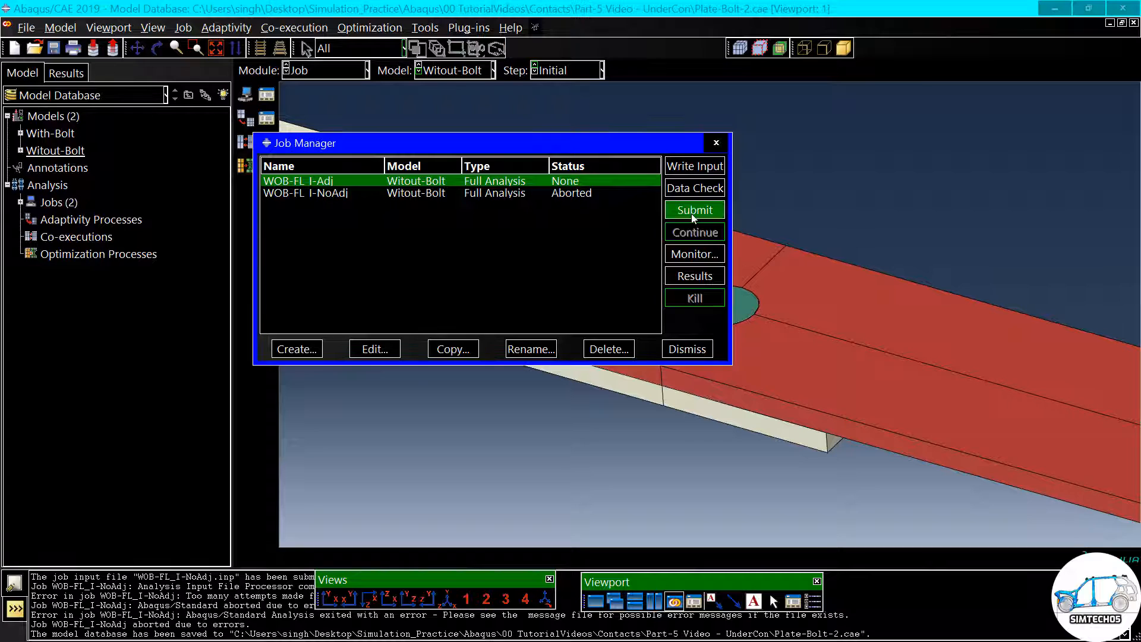
click(693, 216)
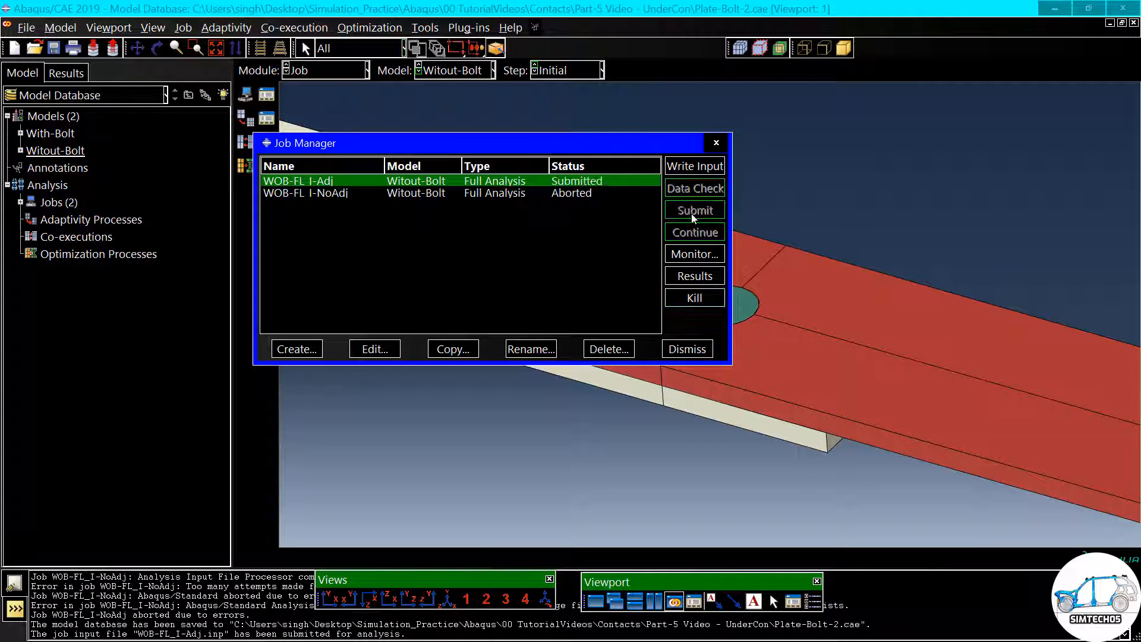
drag(623, 149, 654, 131)
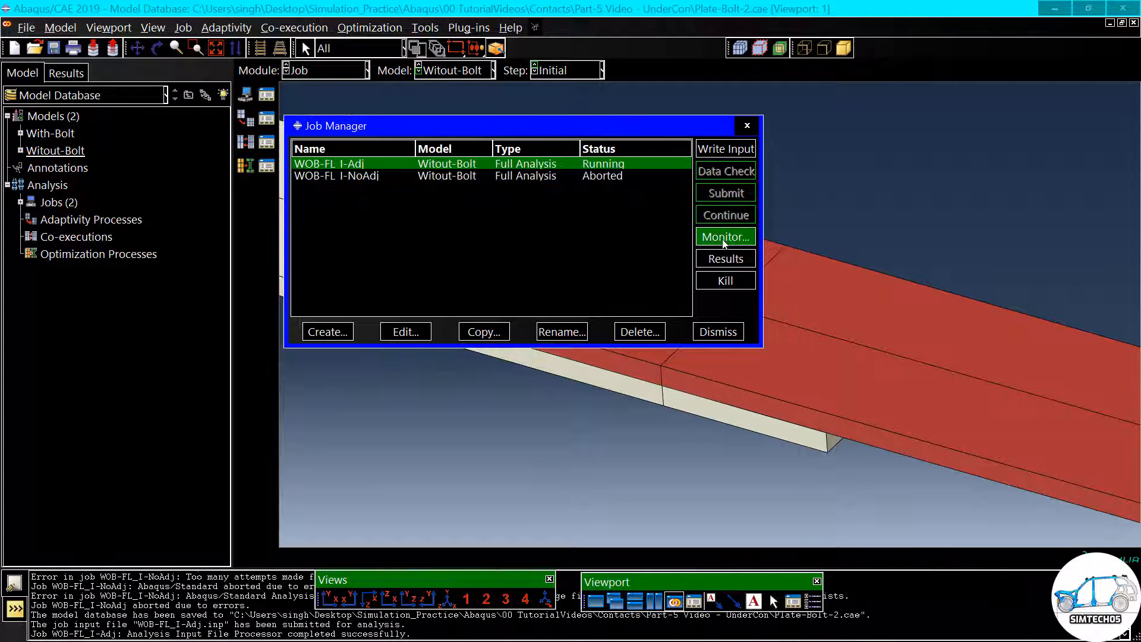
click(722, 237)
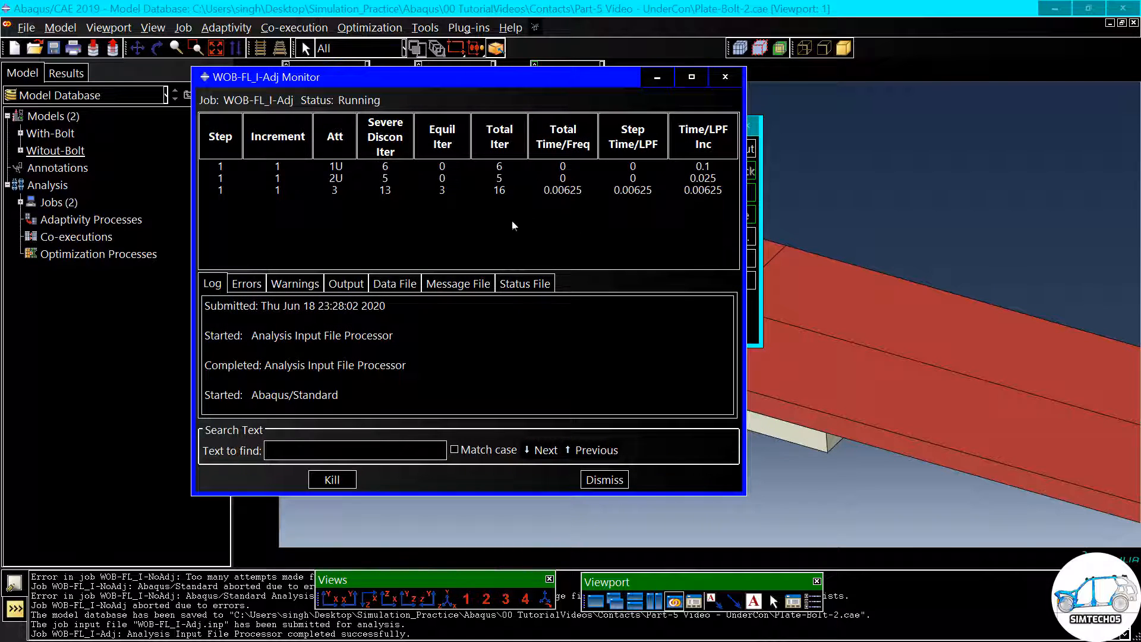
click(221, 190)
drag(221, 190, 713, 195)
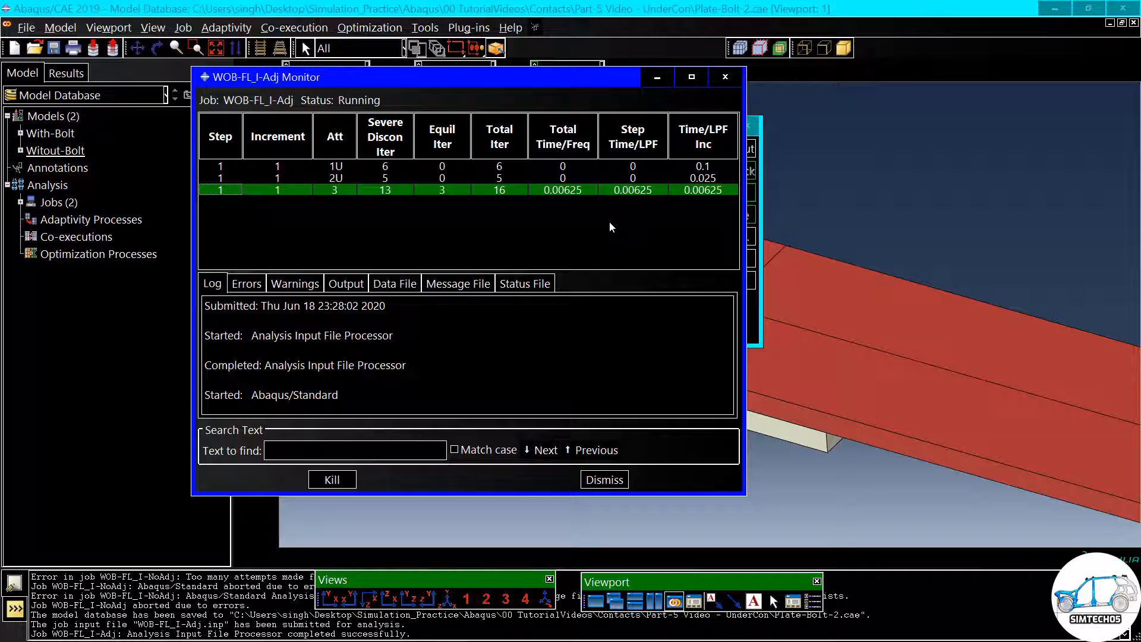
drag(456, 269, 455, 290)
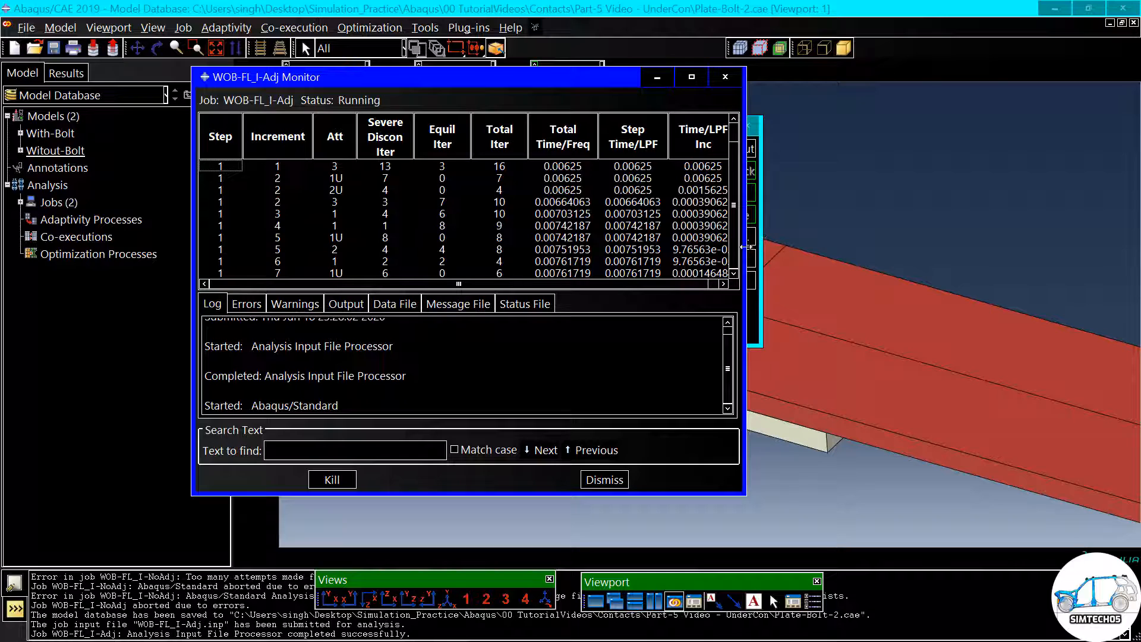
drag(772, 245, 793, 248)
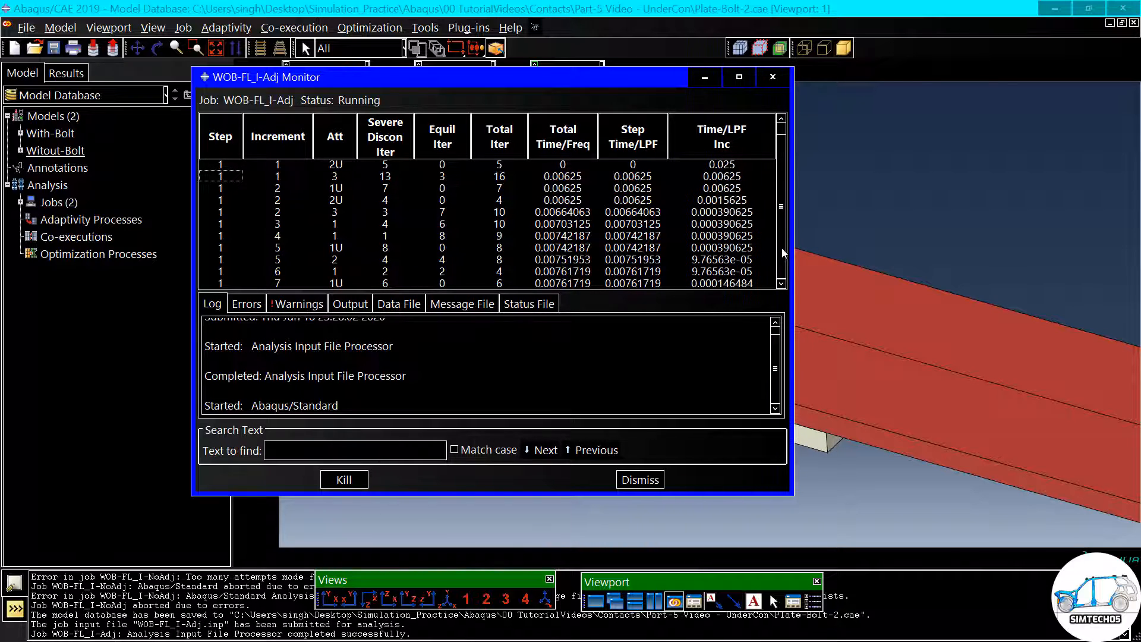
- Examine the increments and error messages of the WOB-FL_I-Adj job, and close its monitor
click(739, 271)
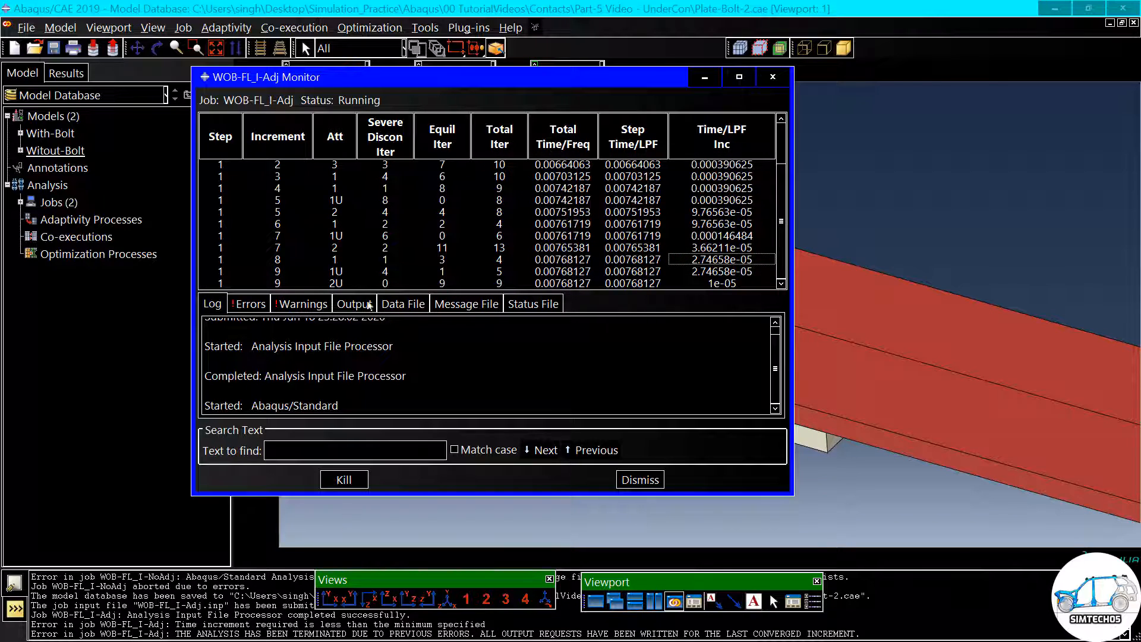
click(251, 304)
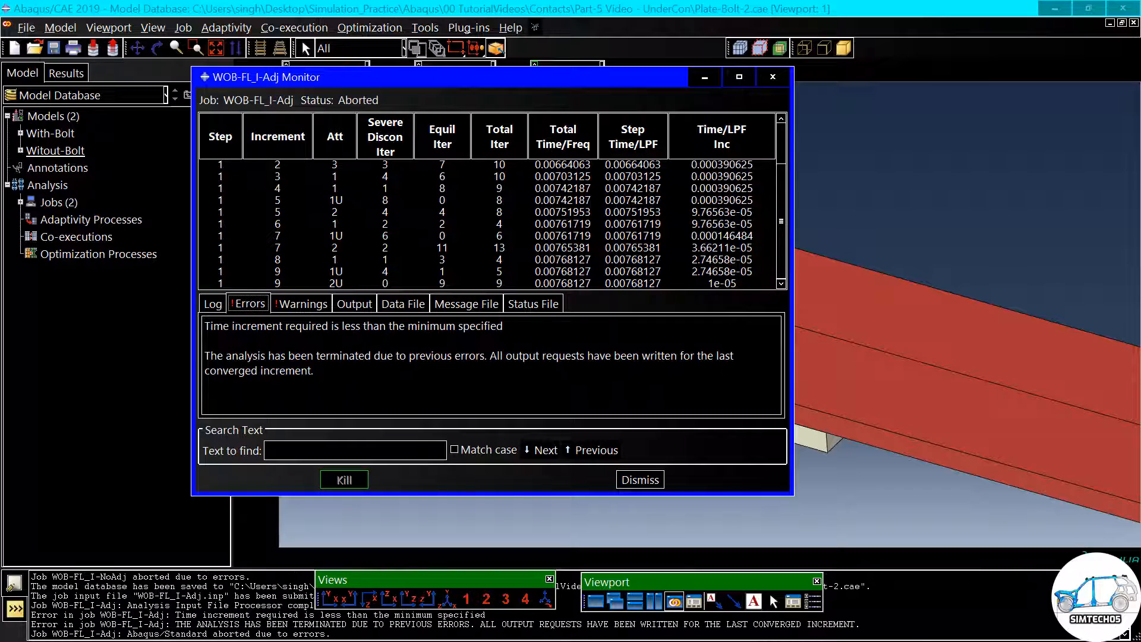
click(640, 480)
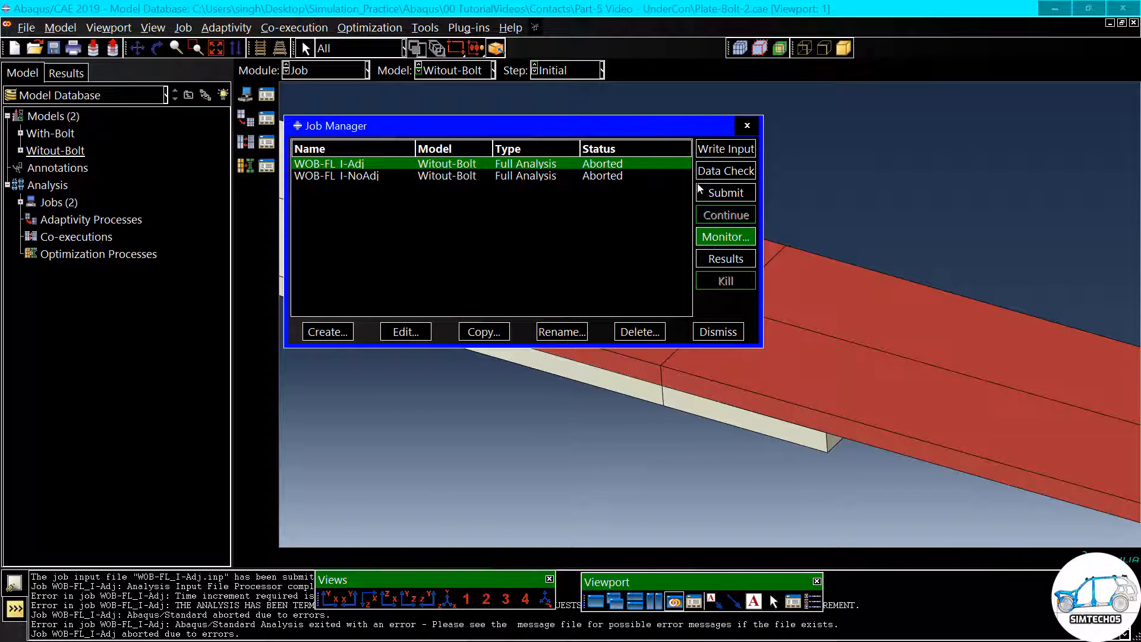
- Open the WOB-FL_I-Adj results, plot the contours on the deformed shape, and inspect the plates and bolt from the side
click(725, 259)
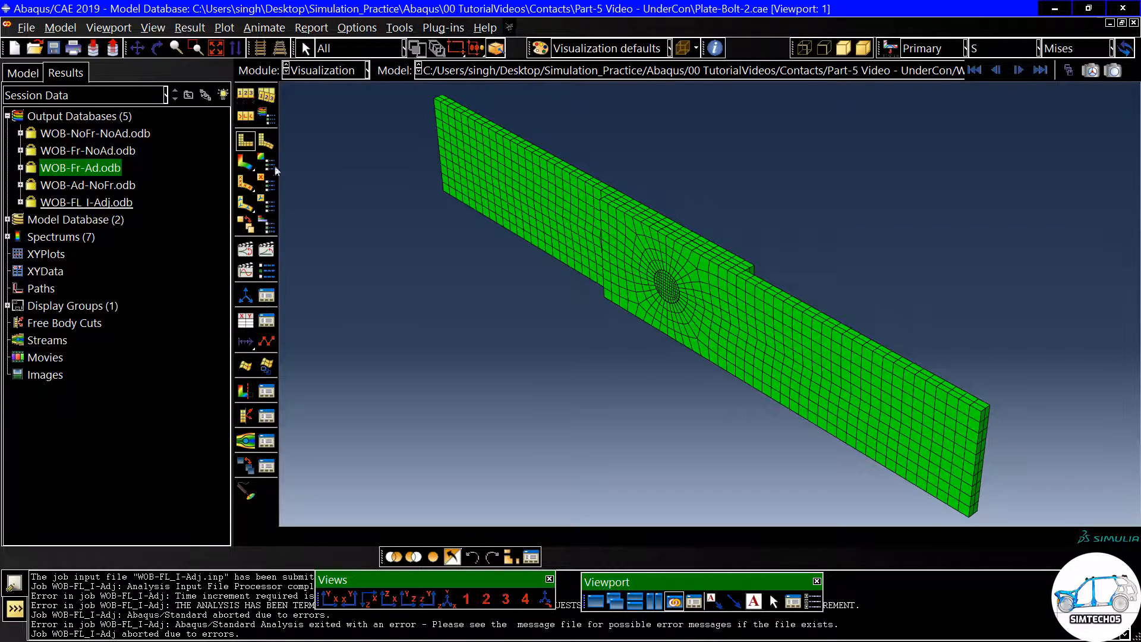
click(245, 161)
ctrl+alt+drag(646, 363, 719, 170)
ctrl+alt+drag(686, 330, 665, 208)
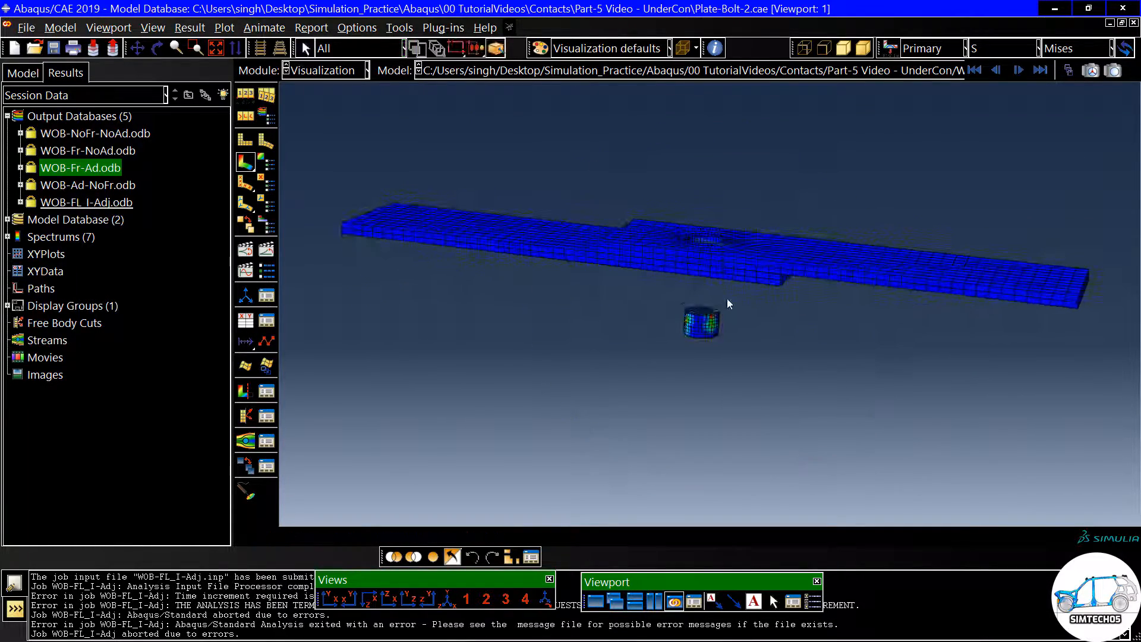
scroll(727, 299, down, 3)
ctrl+alt+drag(754, 295, 717, 306)
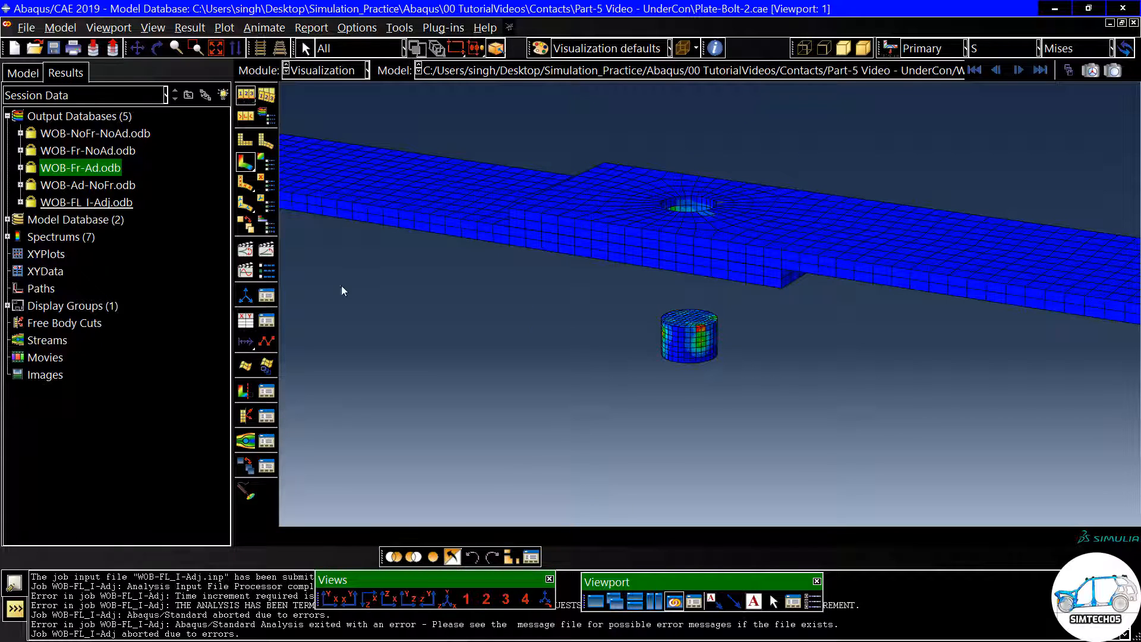
- Set a uniform deformation scale factor of 1 and inspect the bolt in its hole
click(77, 280)
double_click(85, 301)
click(71, 435)
ctrl+alt+drag(663, 224, 733, 229)
scroll(718, 177, down, 3)
ctrl+alt+drag(780, 280, 765, 287)
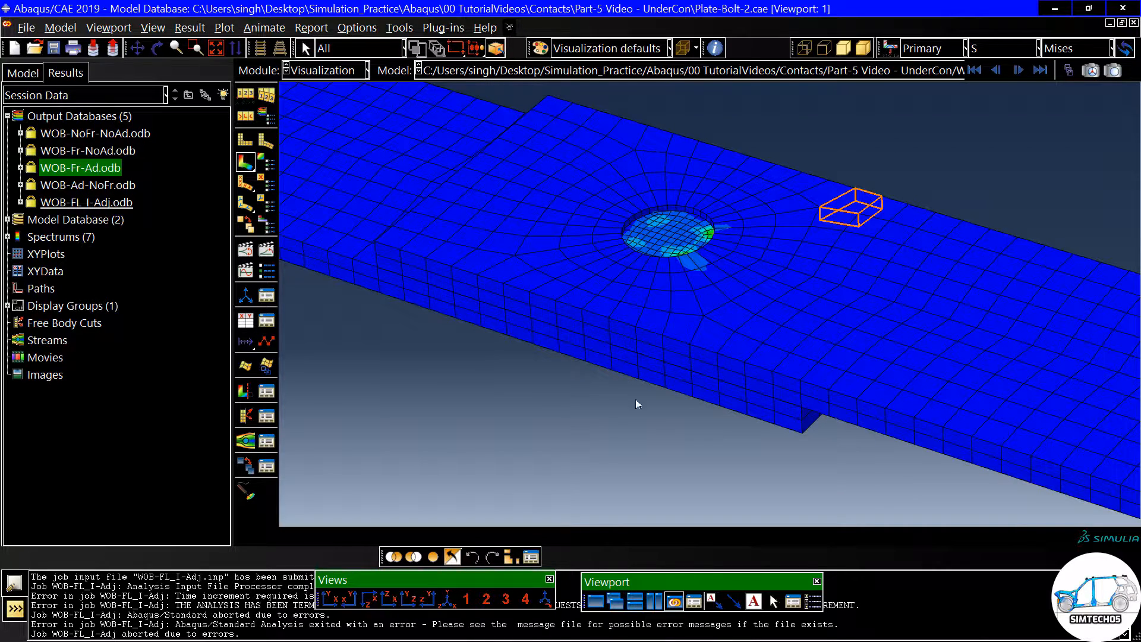
- Turn on all viewport annotations, including compass, triad, legend, title block and state block
click(812, 602)
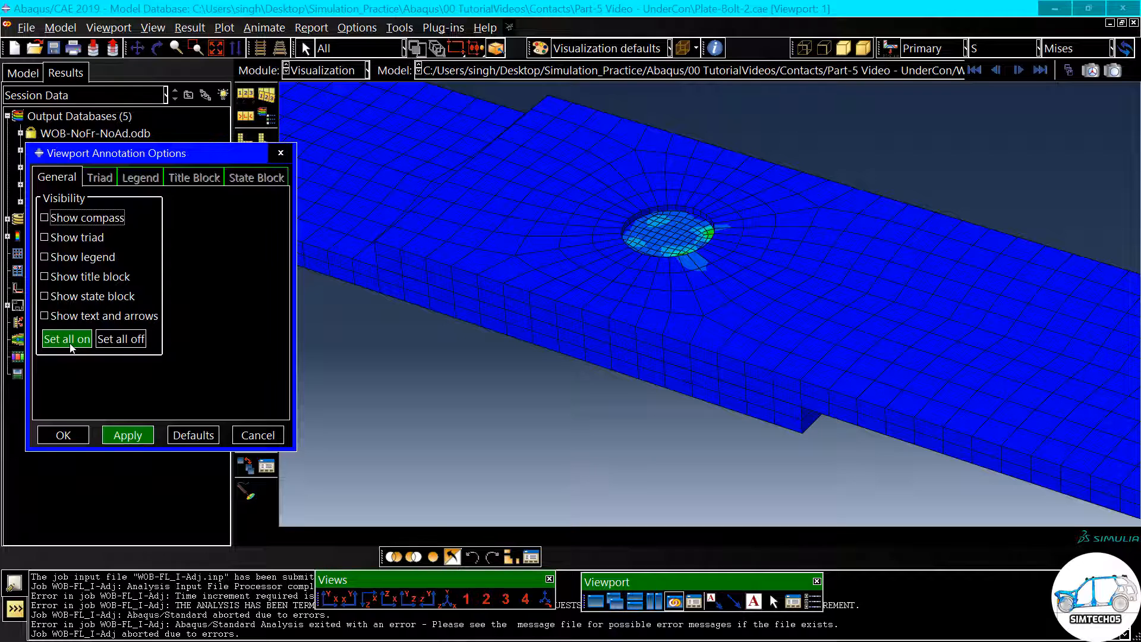
click(119, 343)
click(67, 339)
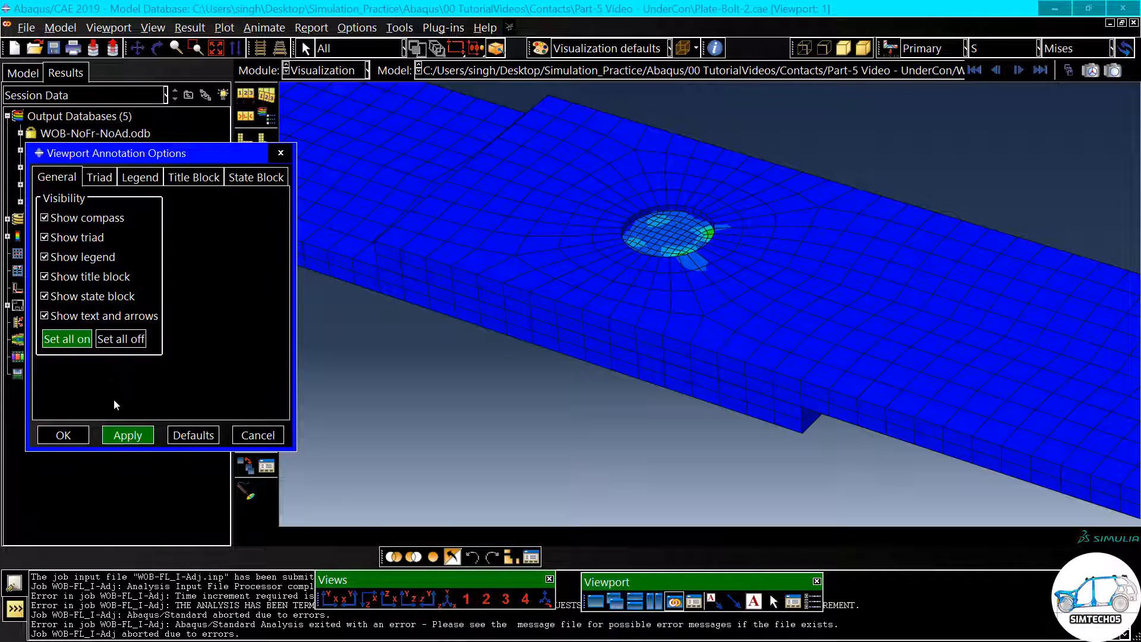
click(63, 435)
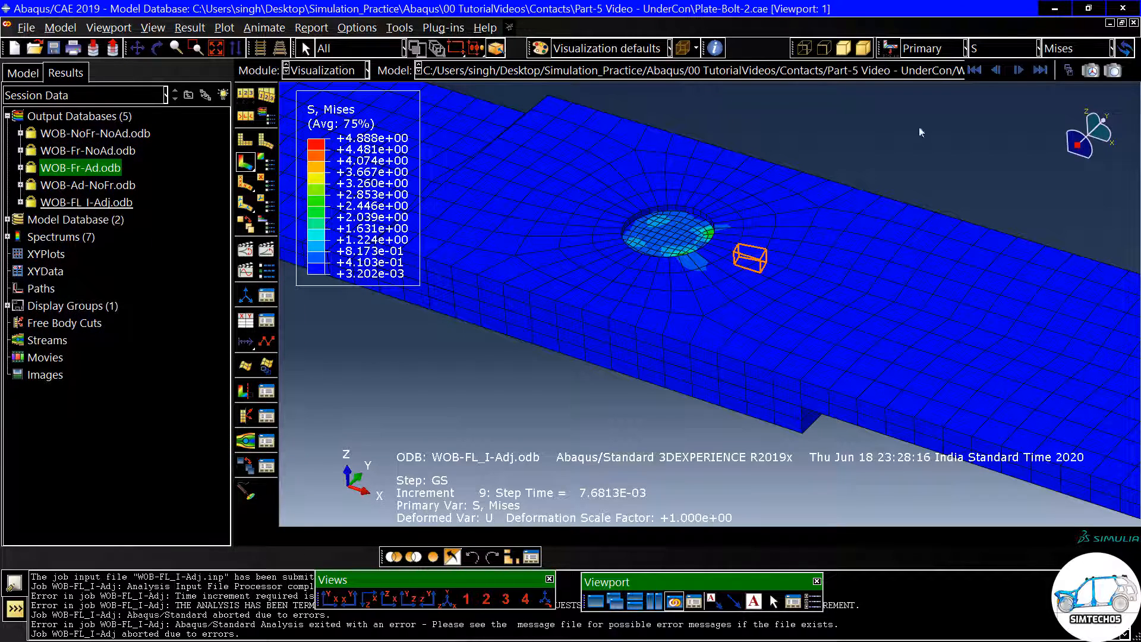
- Go from the first frame to increment 1 and examine the Mises stress and contact around the bolt hole
click(977, 70)
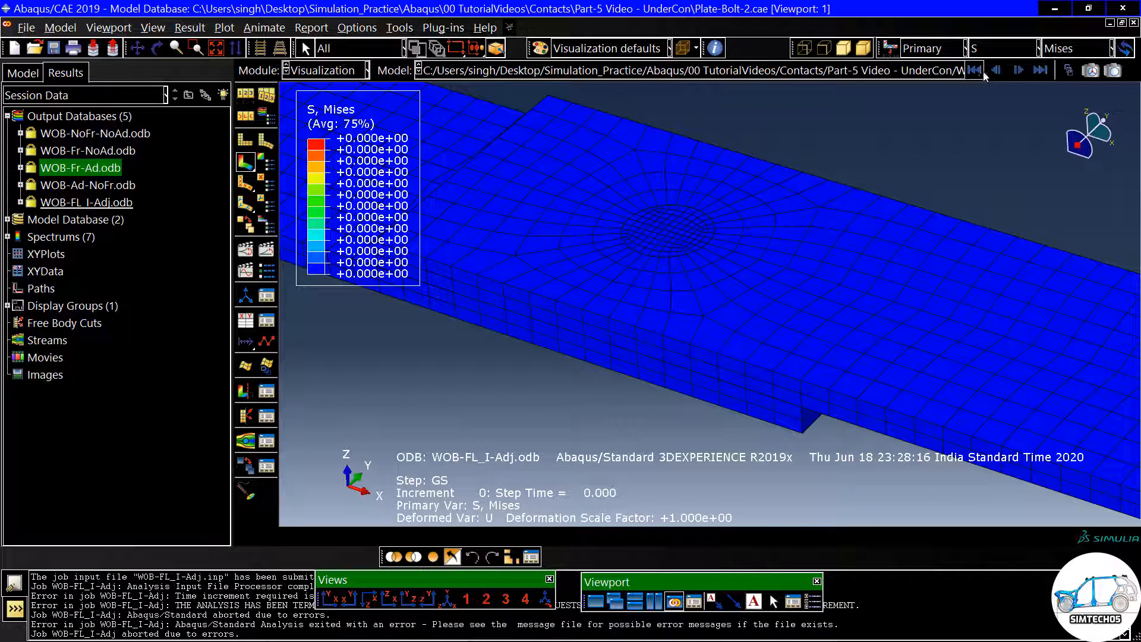
click(1019, 71)
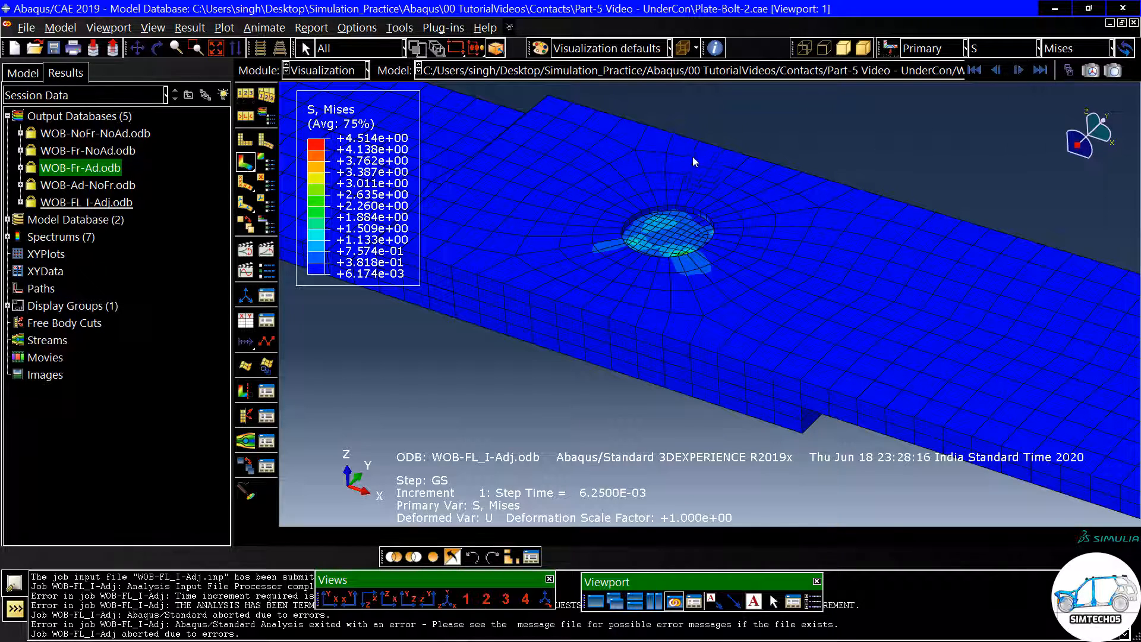
scroll(648, 207, up, 3)
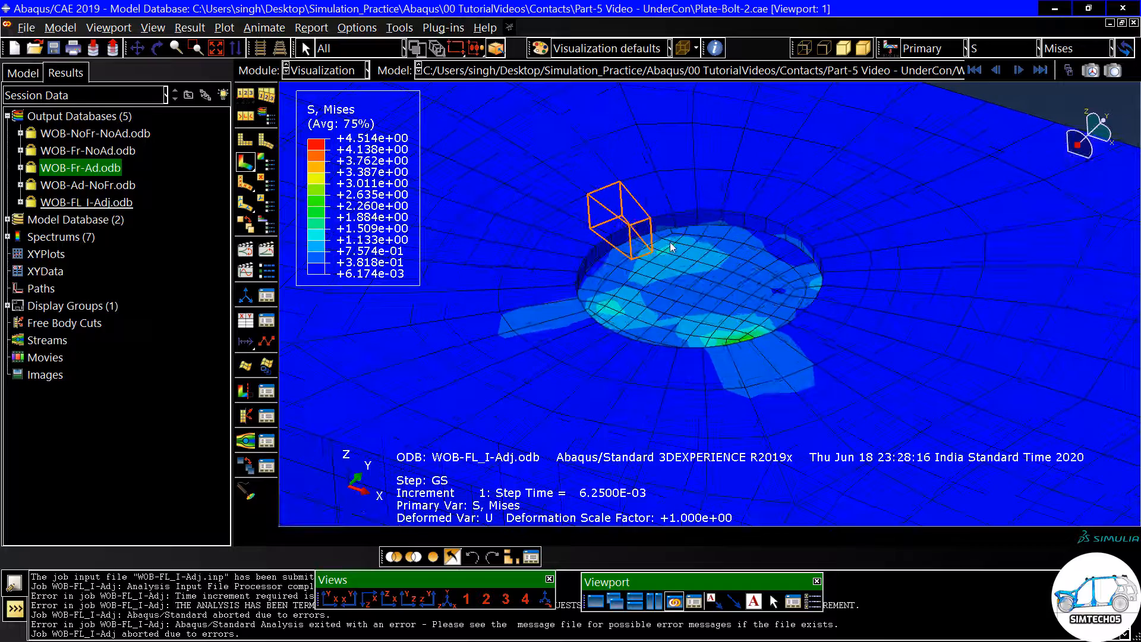
ctrl+alt+drag(646, 233, 651, 210)
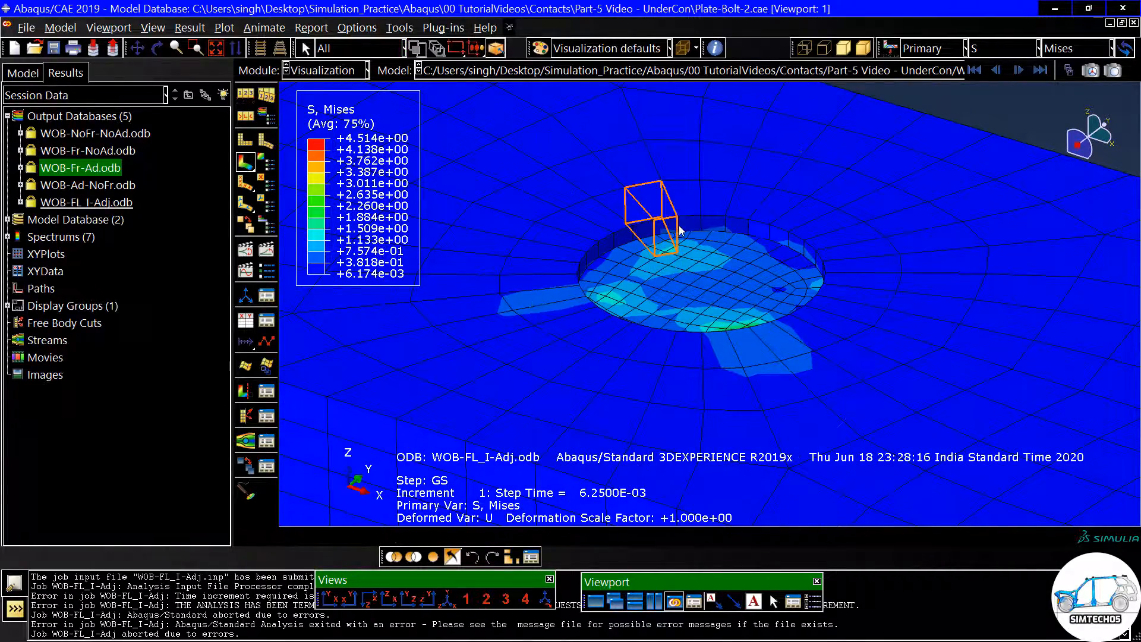
scroll(696, 215, down, 5)
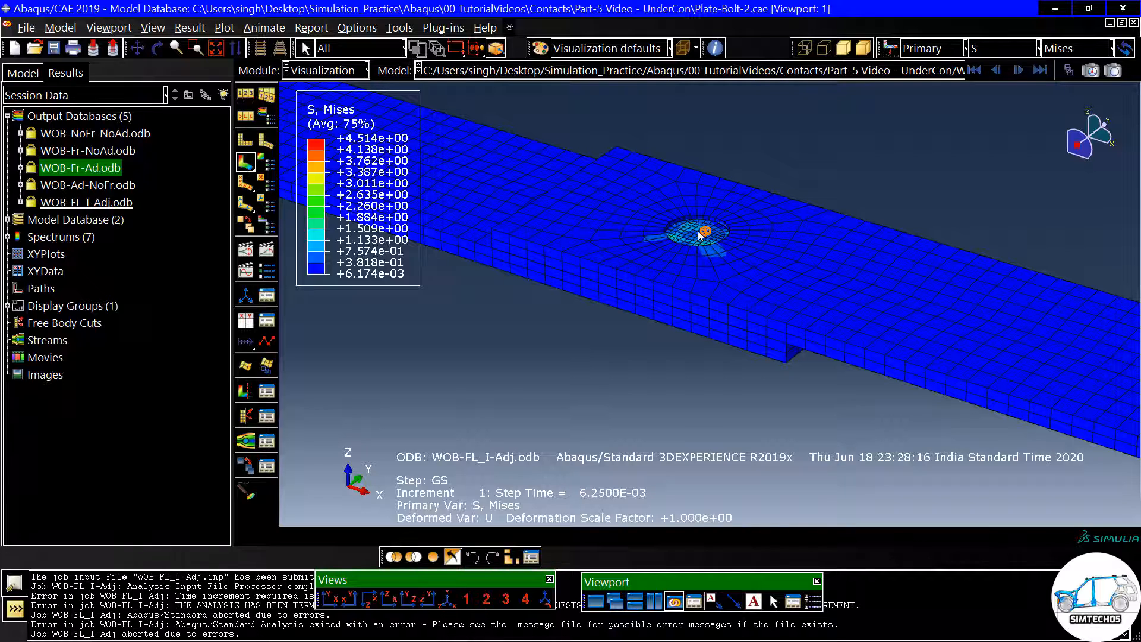
scroll(692, 230, up, 1)
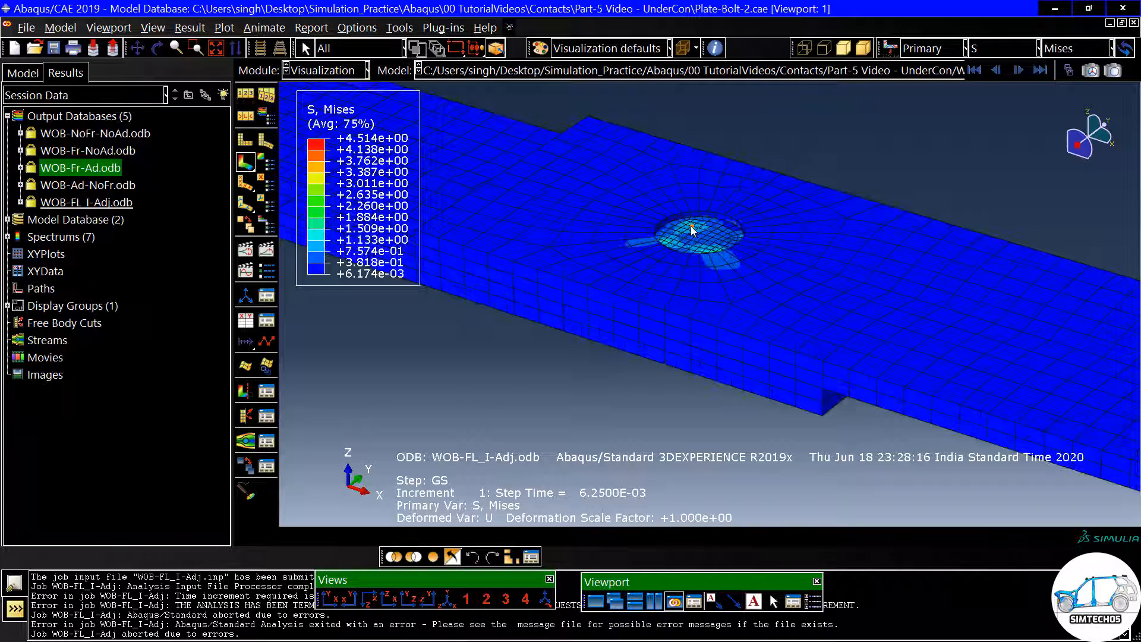
scroll(692, 231, up, 1)
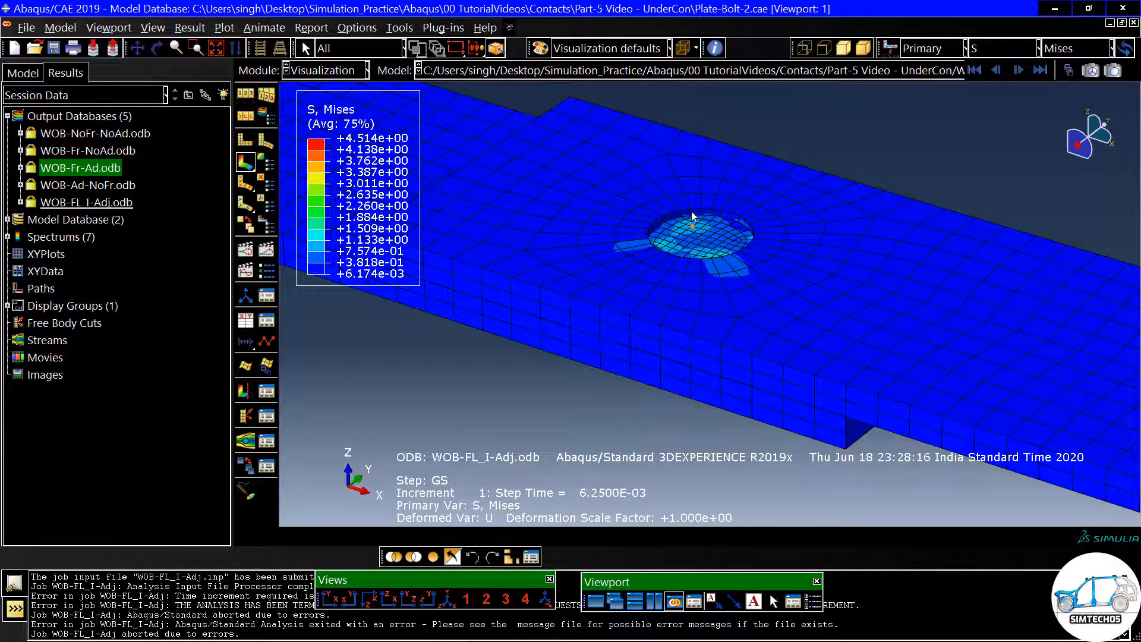
scroll(693, 219, down, 1)
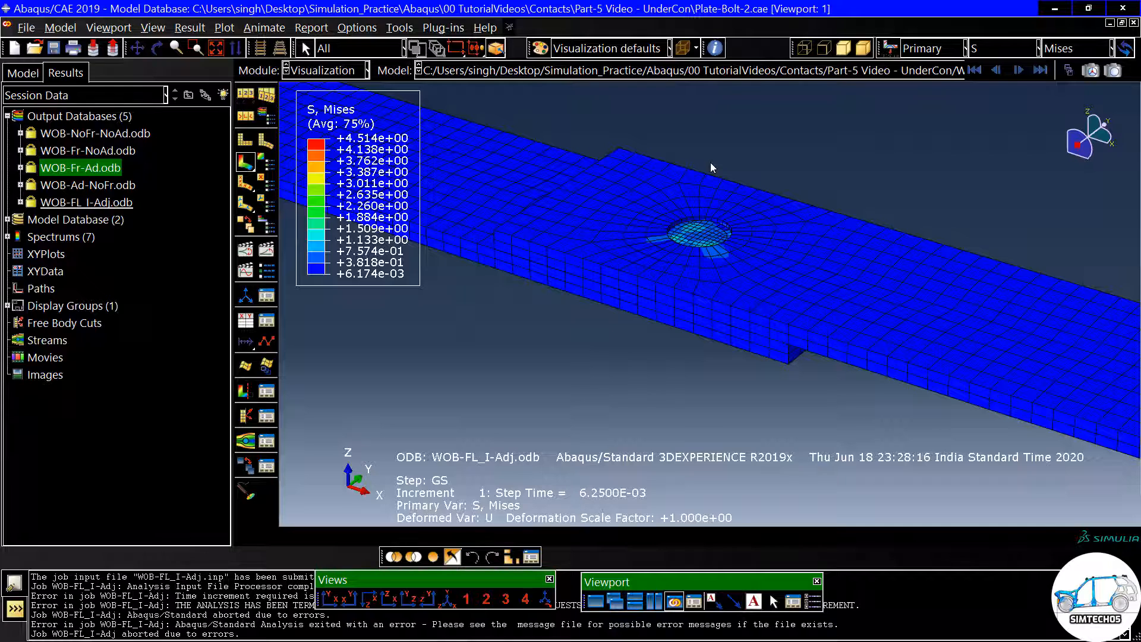
scroll(692, 236, up, 3)
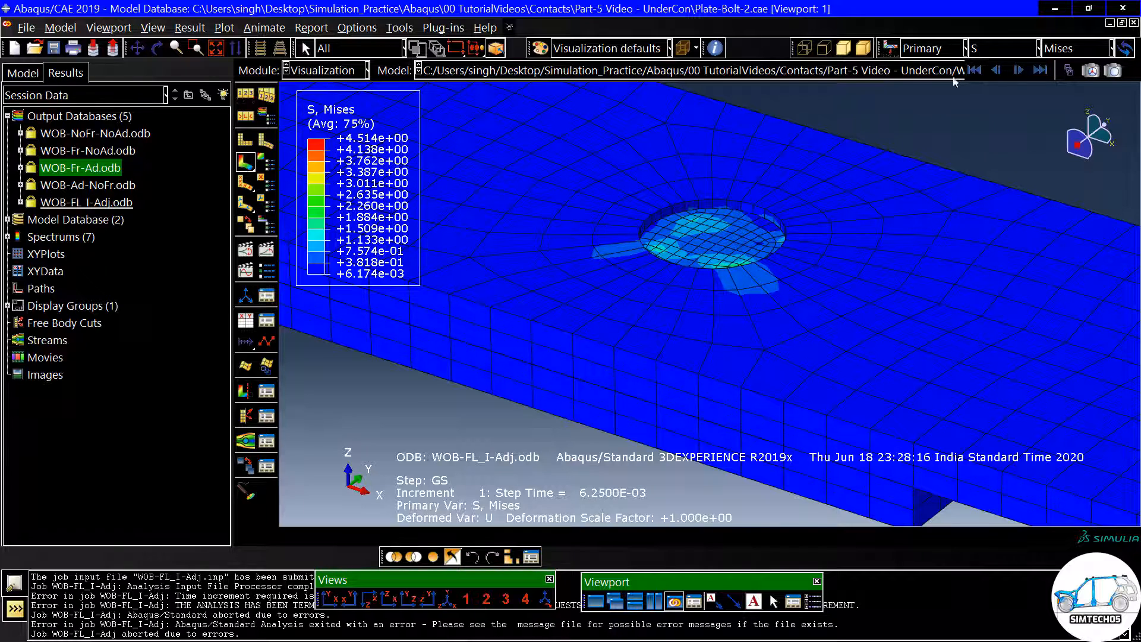
- Show the last result frame and inspect the stress around the bolt hole
click(1040, 70)
ctrl+alt+drag(746, 192, 716, 307)
scroll(715, 303, up, 4)
ctrl+alt+drag(716, 220, 710, 242)
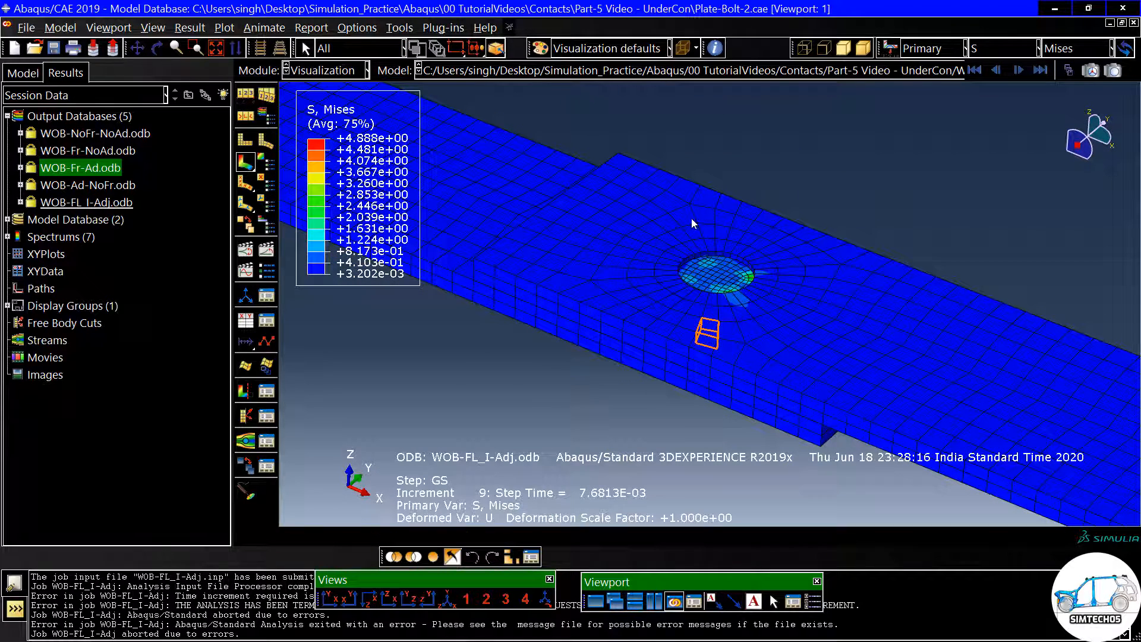
- Return to the Job module and move the Job Manager off the bolted joint
click(308, 72)
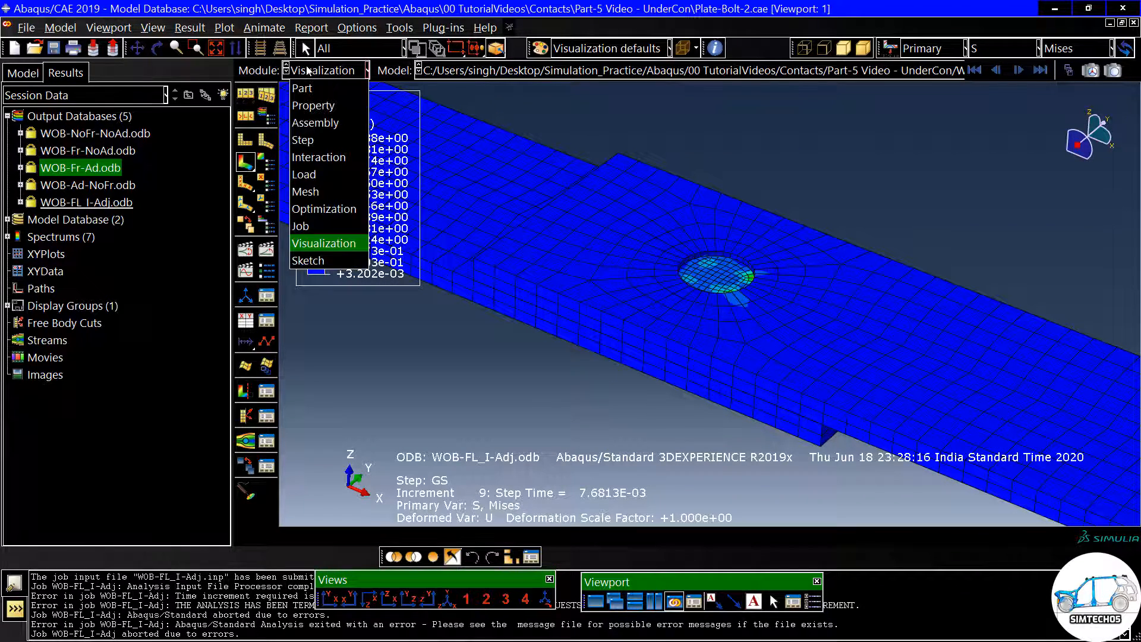
click(310, 227)
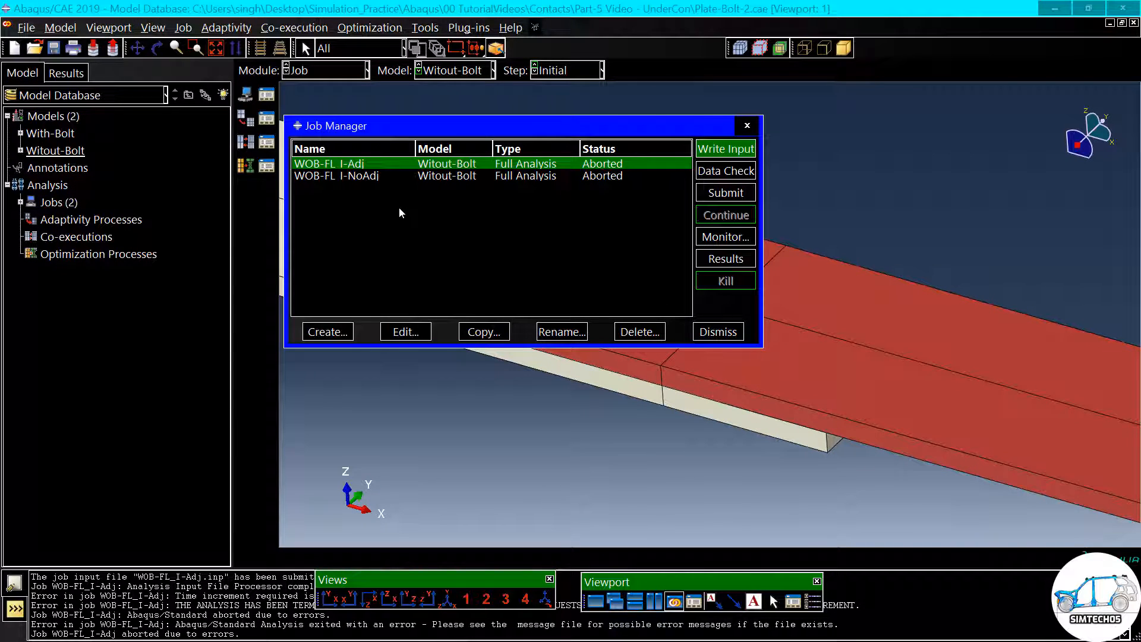
drag(479, 136, 354, 182)
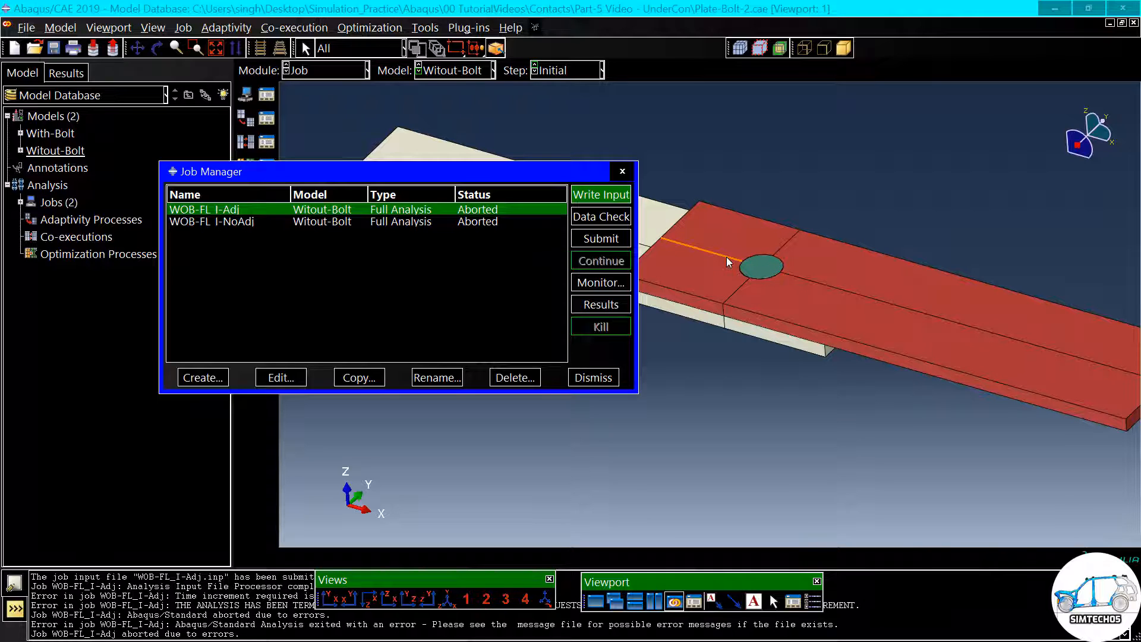
- Switch to the Interaction module and open the Bolt-Hole interaction for editing to check its slave adjustment and contact property
click(337, 74)
click(327, 156)
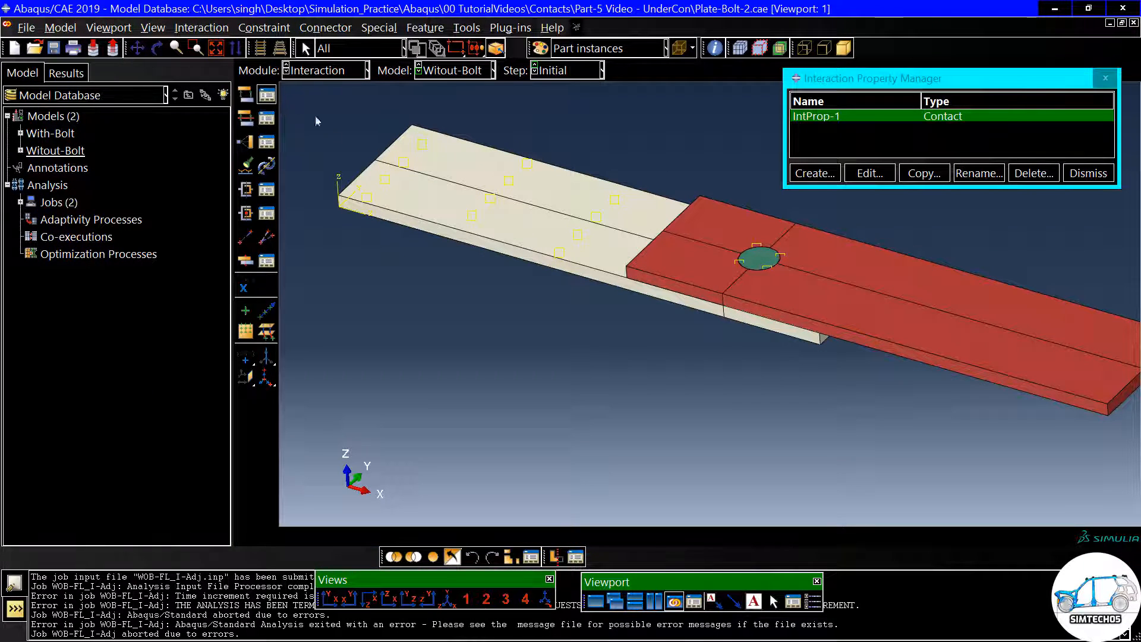
click(266, 94)
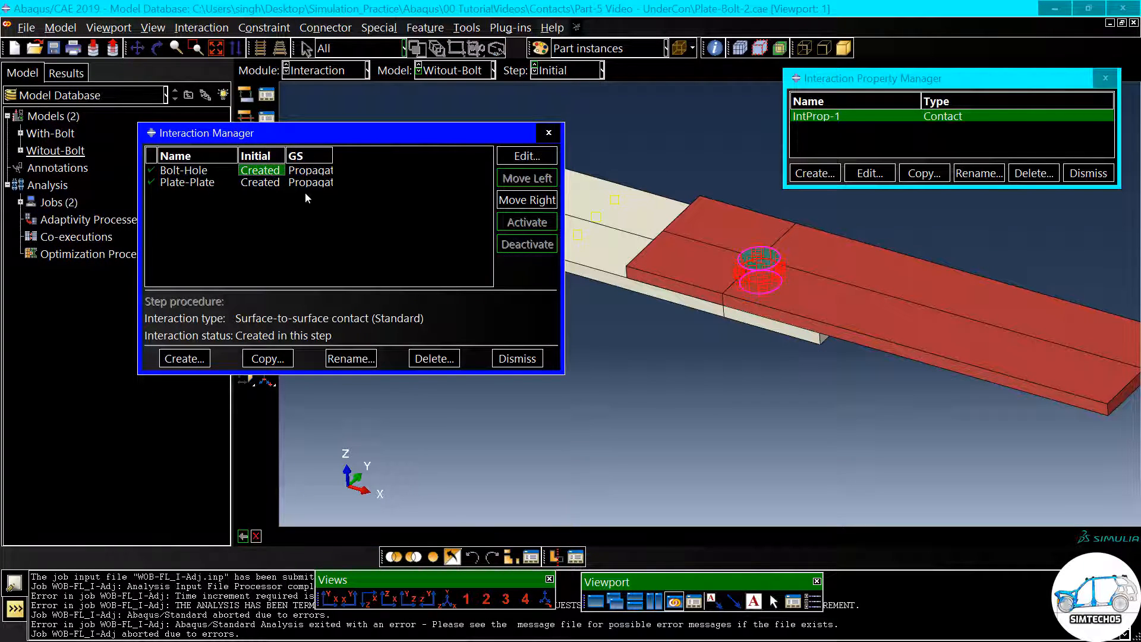
double_click(265, 172)
click(261, 164)
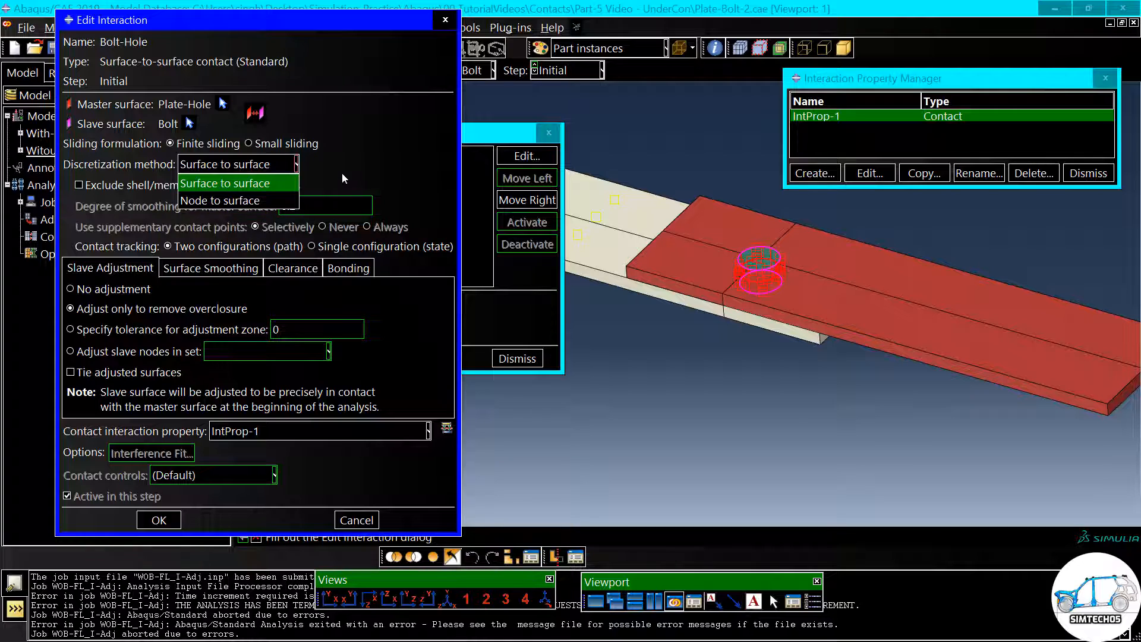
click(341, 173)
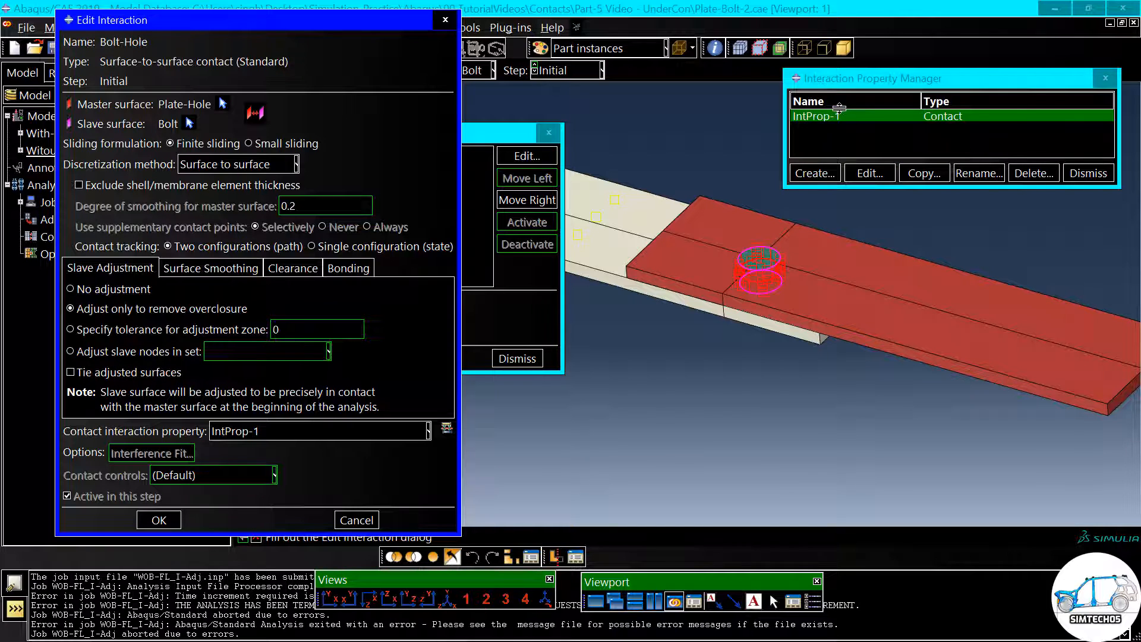
- Change IntProp-1's tangential behavior to the Penalty friction formulation with a friction coefficient of 0.3
drag(879, 81, 868, 110)
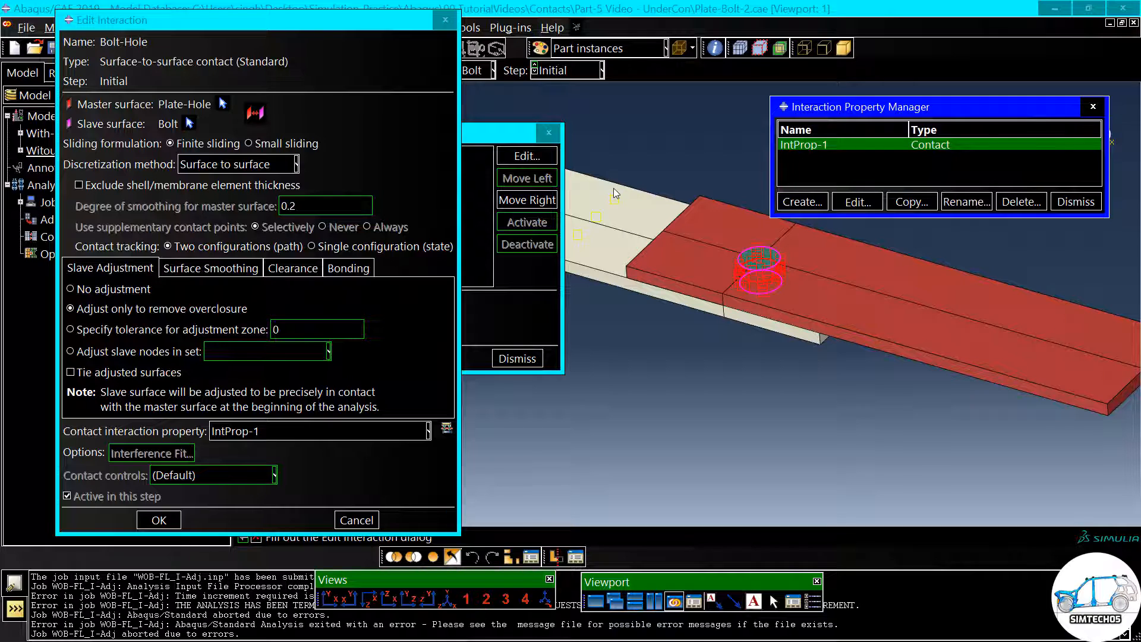
click(858, 201)
click(229, 225)
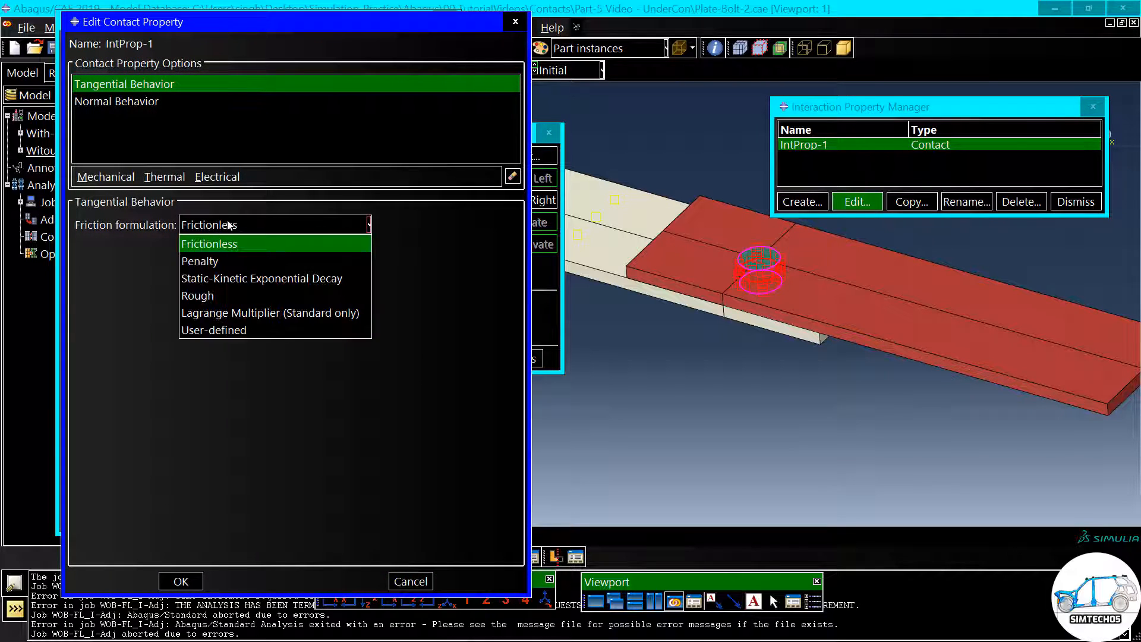
click(217, 259)
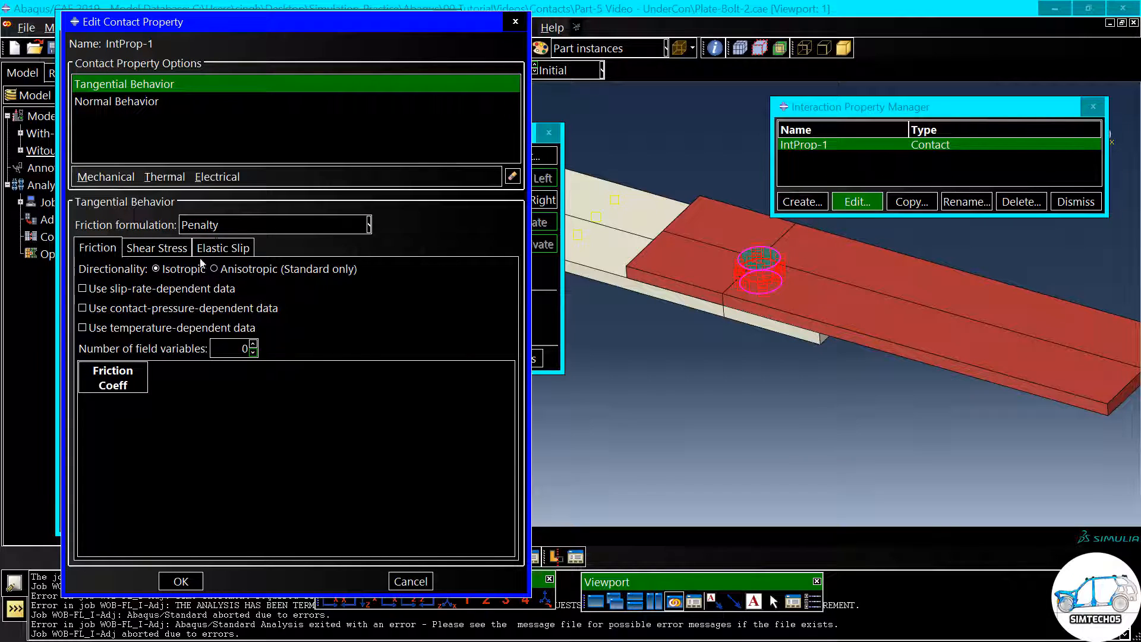
click(120, 399)
text(0.3)
click(176, 581)
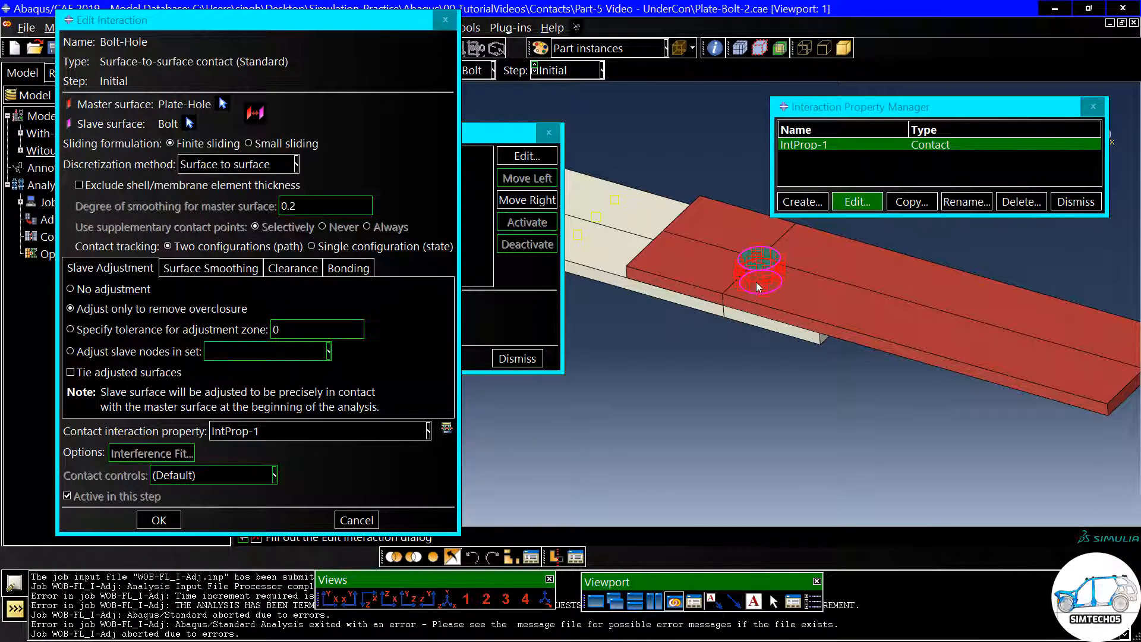
- Move the Edit Interaction dialog aside, switch to the Job module and open the Job Manager
drag(397, 30, 787, 21)
click(343, 70)
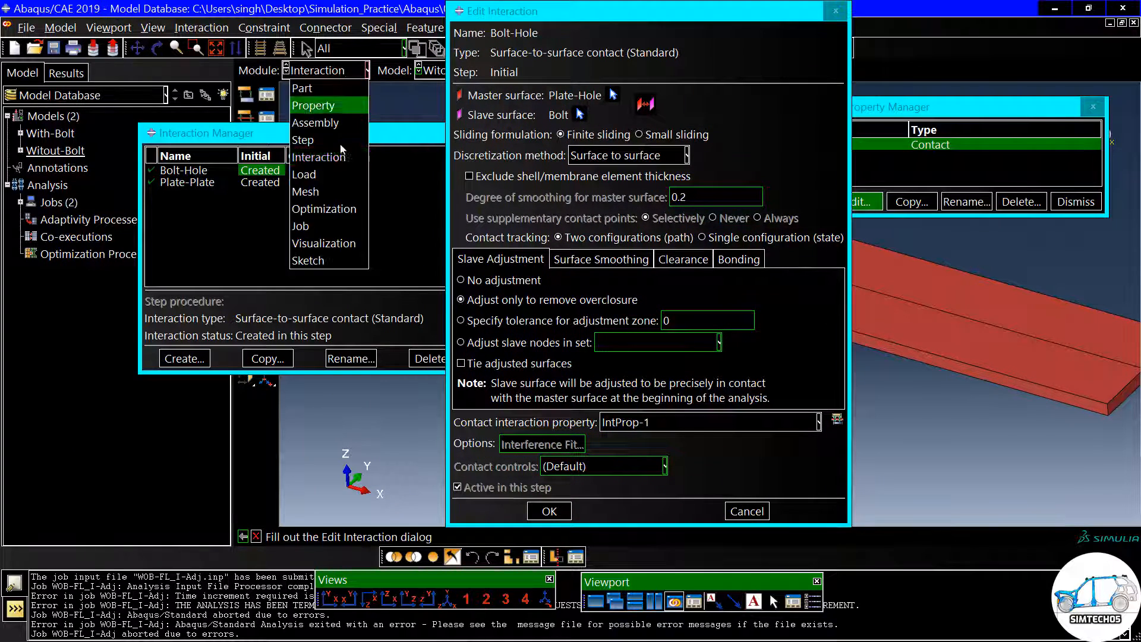
click(332, 225)
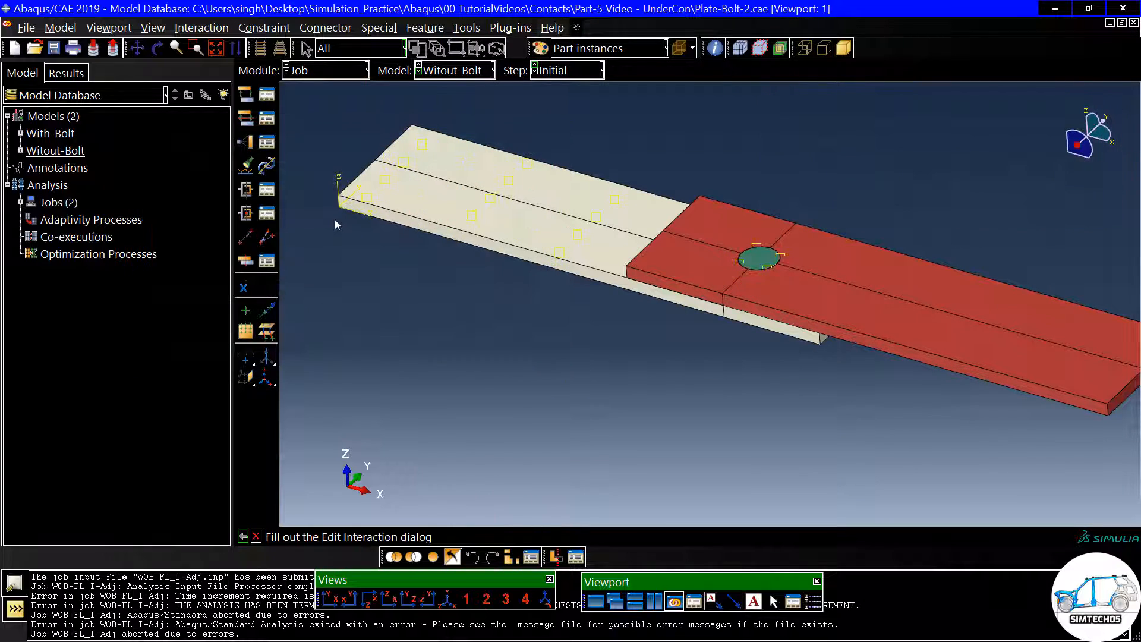
click(266, 94)
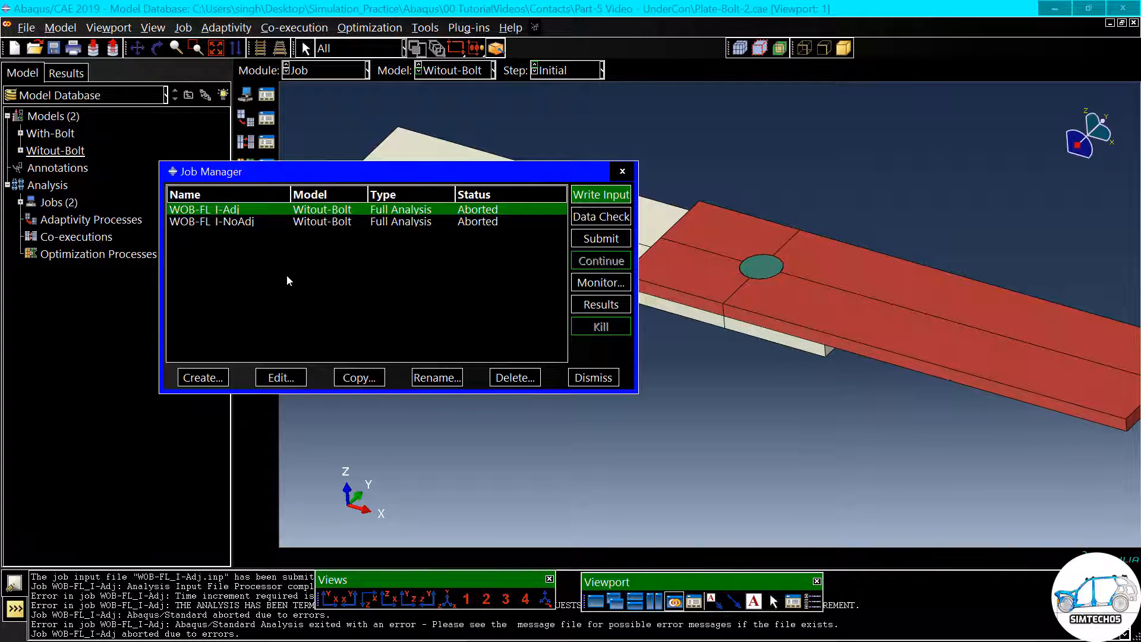
- Copy the WOB-FL_I-Adj job to a new job named WOB-F_I-Adj, using Witout-Bolt as the source model
click(357, 378)
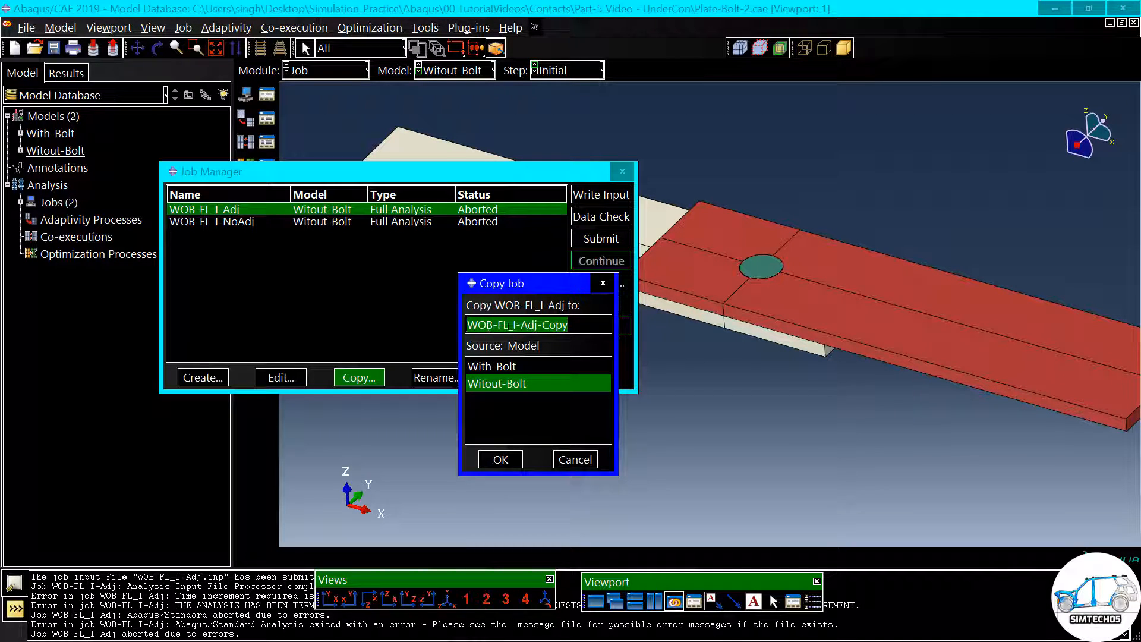
click(511, 324)
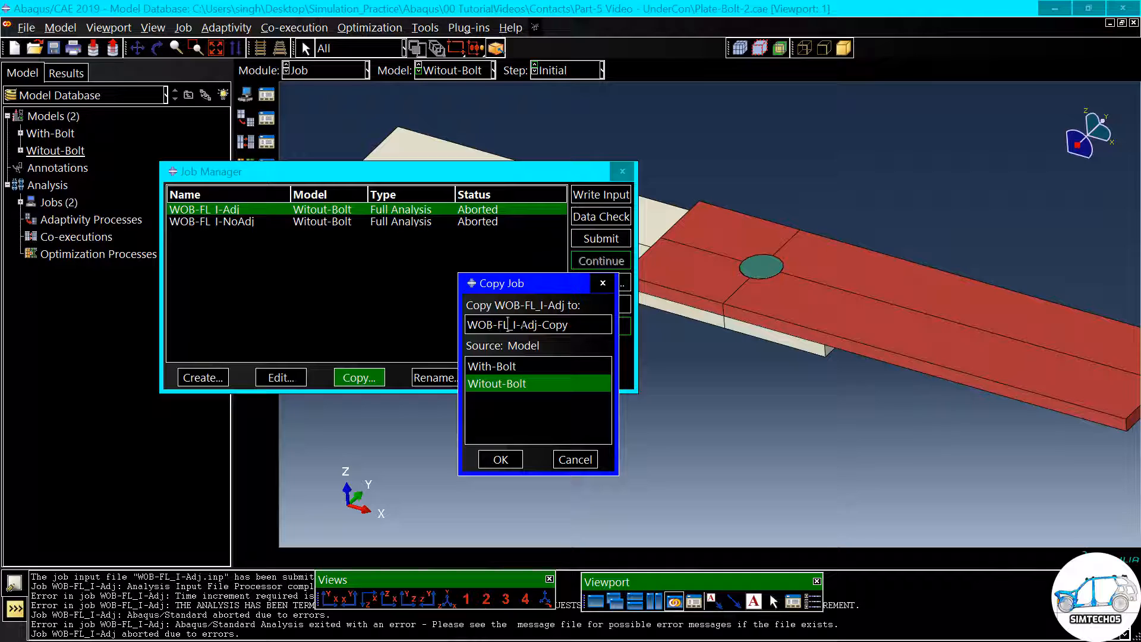
key(BackSpace)
key(shift+Right)
key(Right)
key(Right)
key(Right)
key(Right)
key(Right)
key(Right)
key(shift+End)
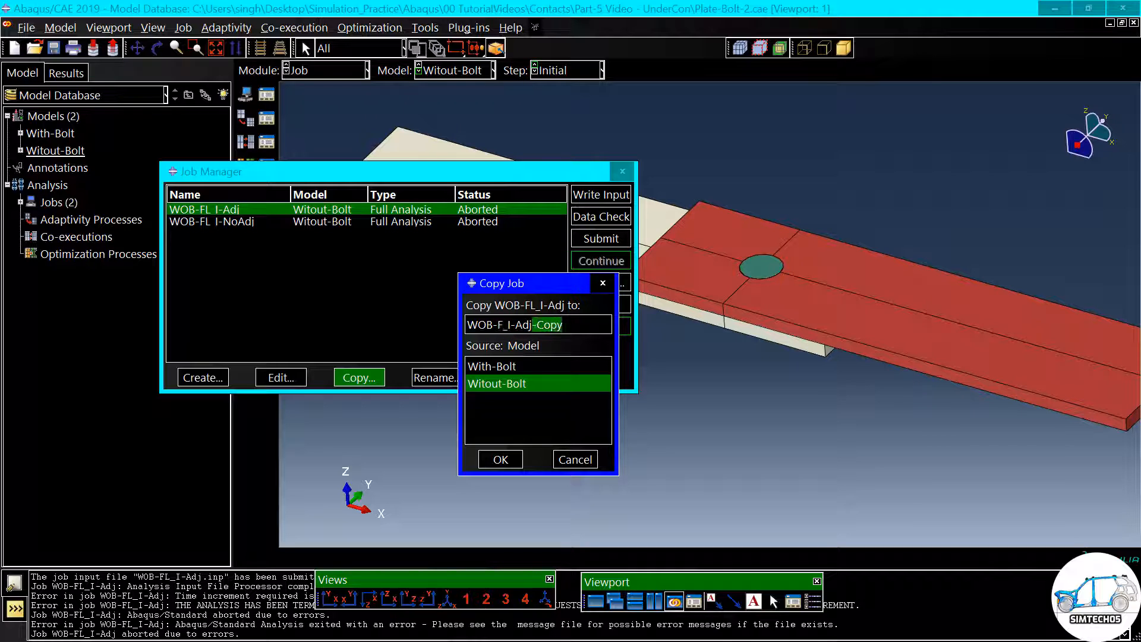
key(BackSpace)
click(501, 459)
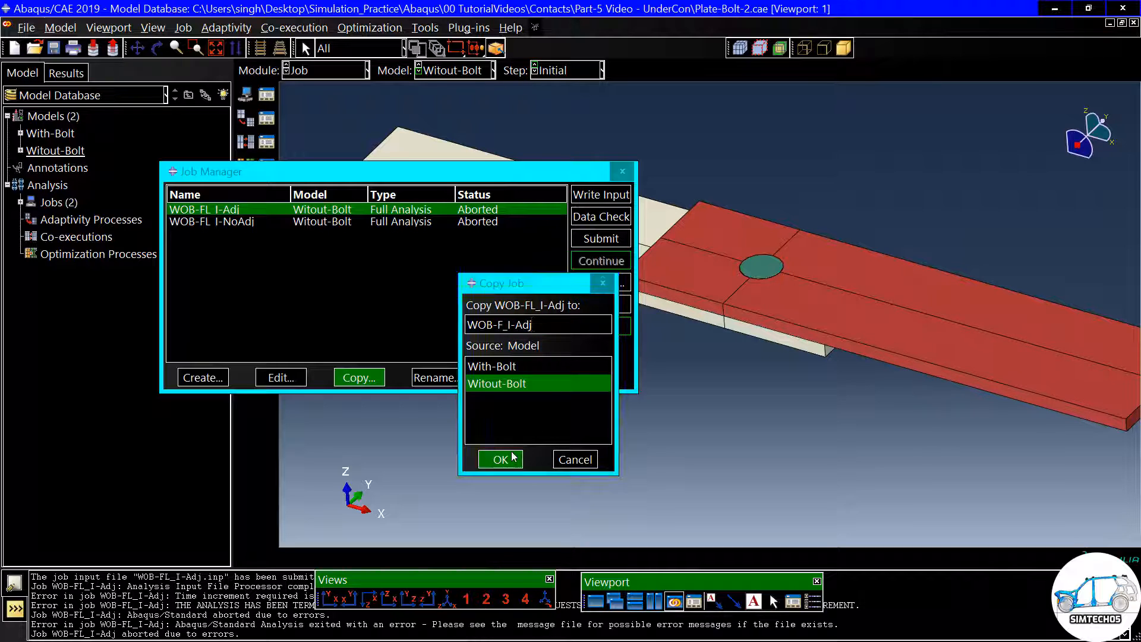
- Submit the WOB-F_I-Adj job and inspect the bolted joint with the Job Manager moved aside
click(591, 243)
click(591, 241)
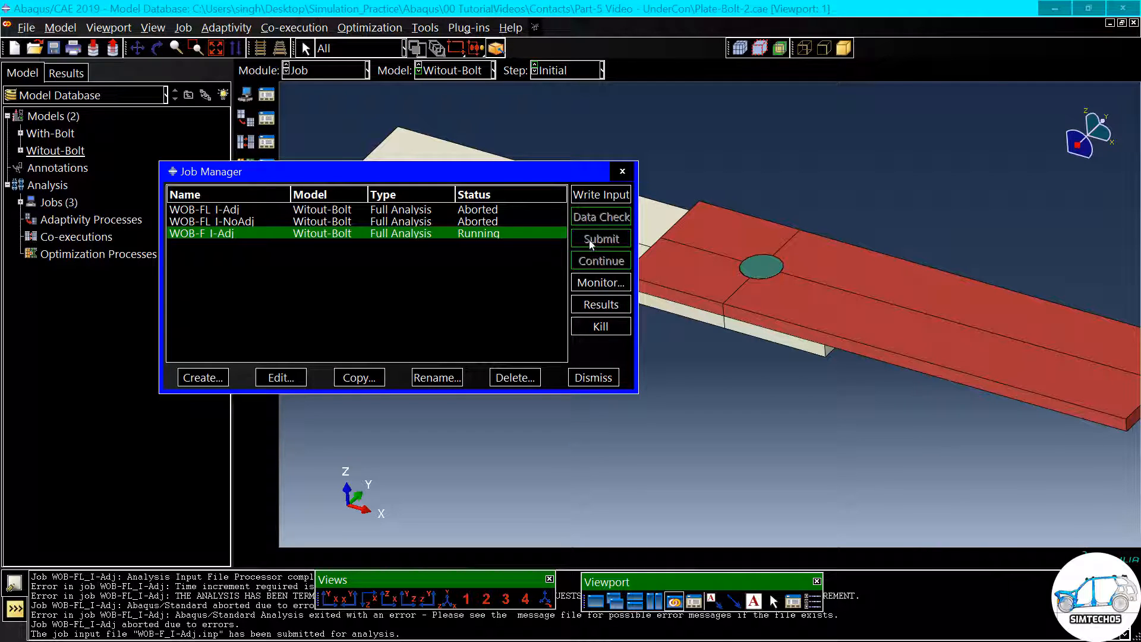
drag(571, 181, 484, 206)
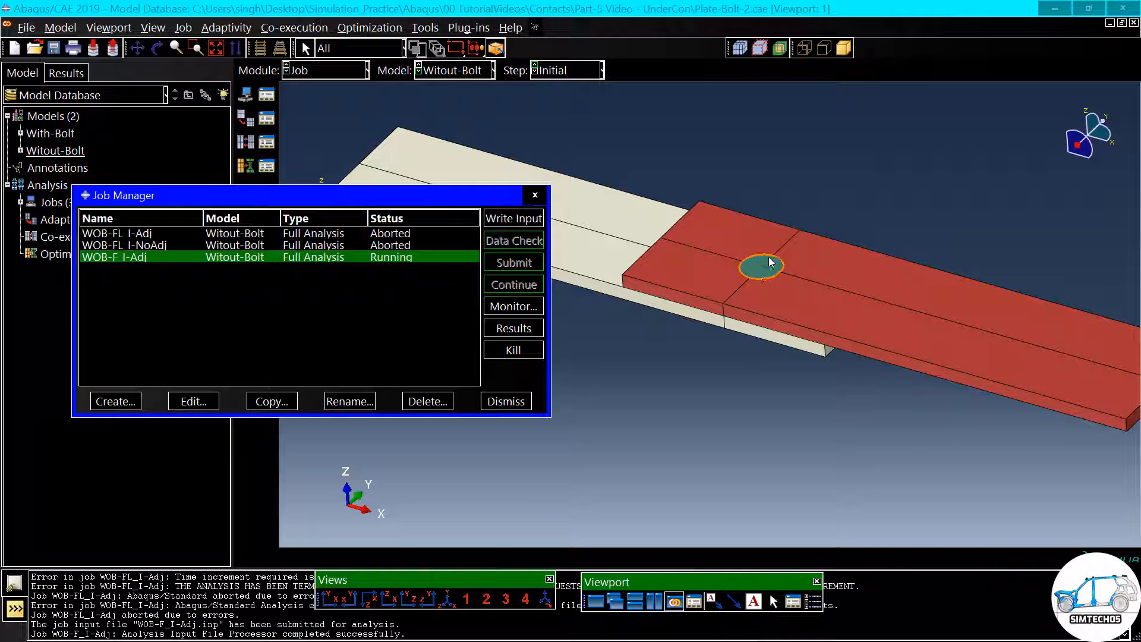
ctrl+alt+drag(759, 274, 786, 256)
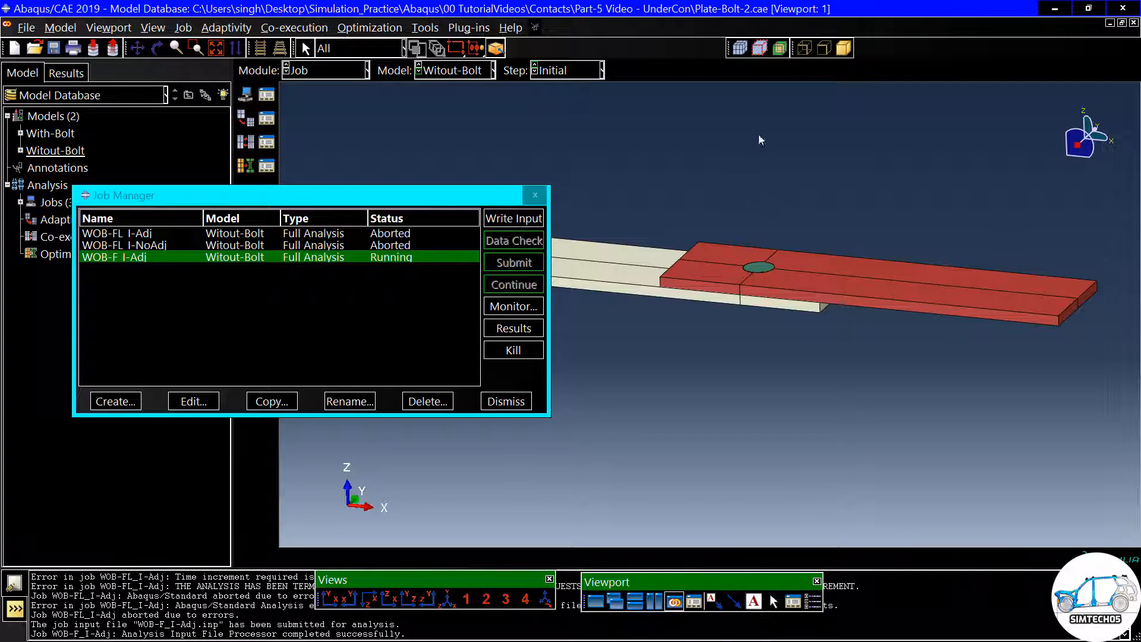
ctrl+alt+drag(814, 290, 775, 329)
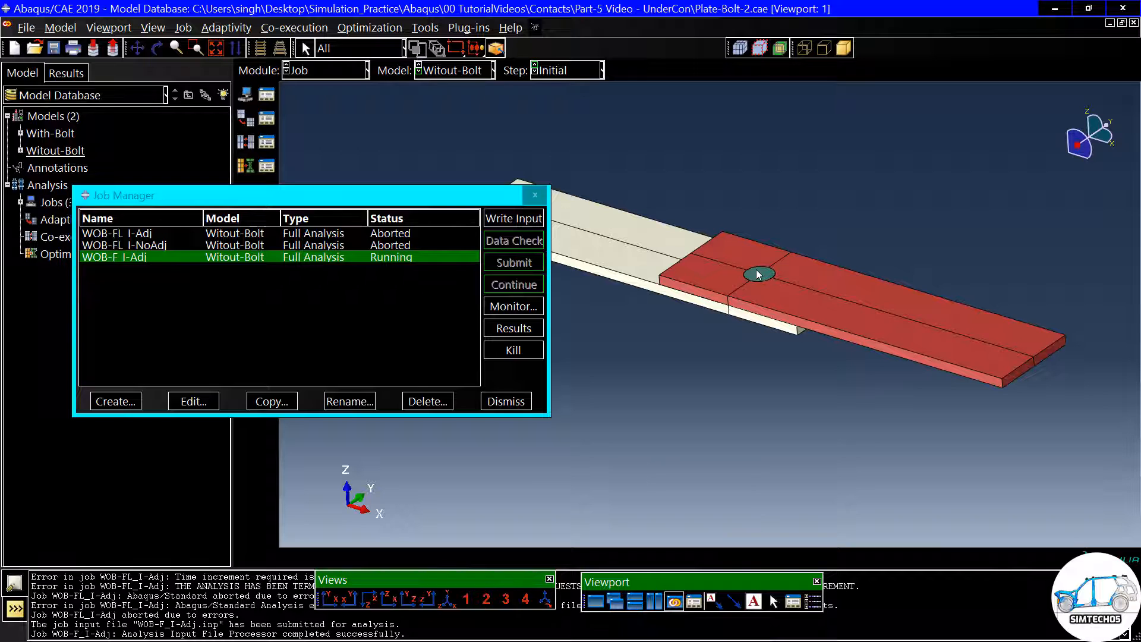
- Monitor the WOB-F_I-Adj job and examine its increments, iterations and step times from first to last
click(518, 309)
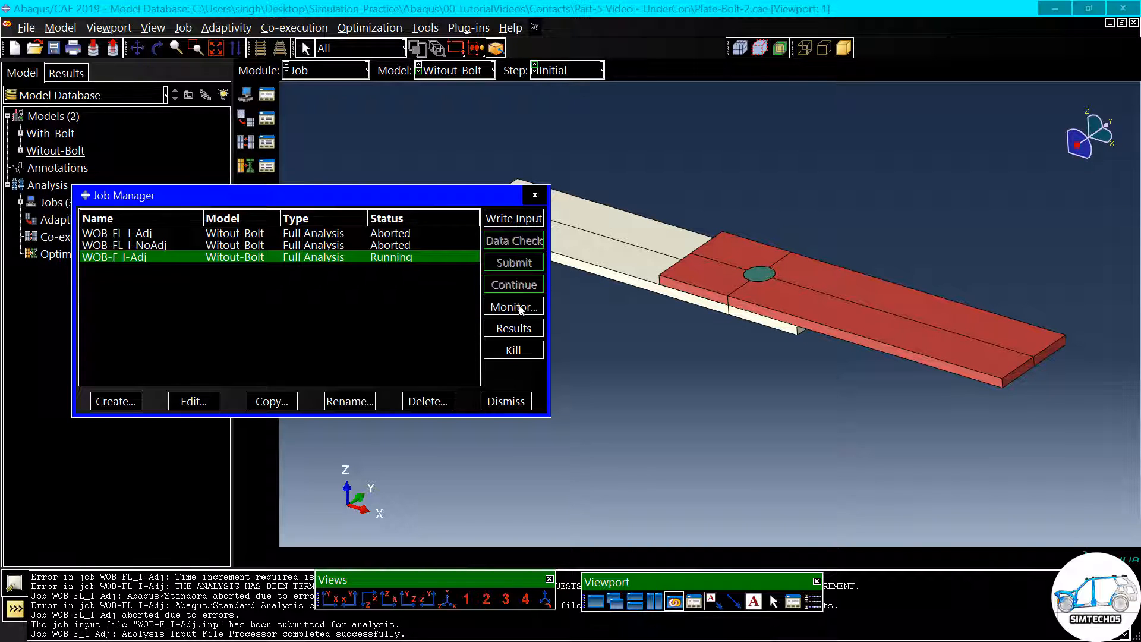
drag(373, 266, 540, 156)
drag(250, 240, 678, 244)
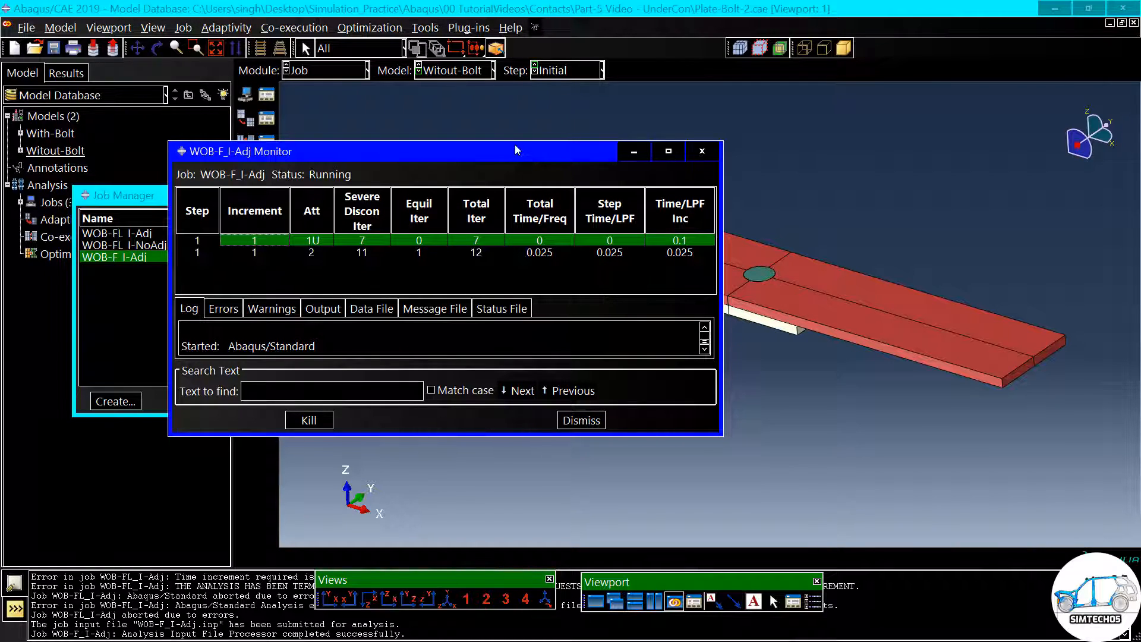
drag(511, 146, 509, 82)
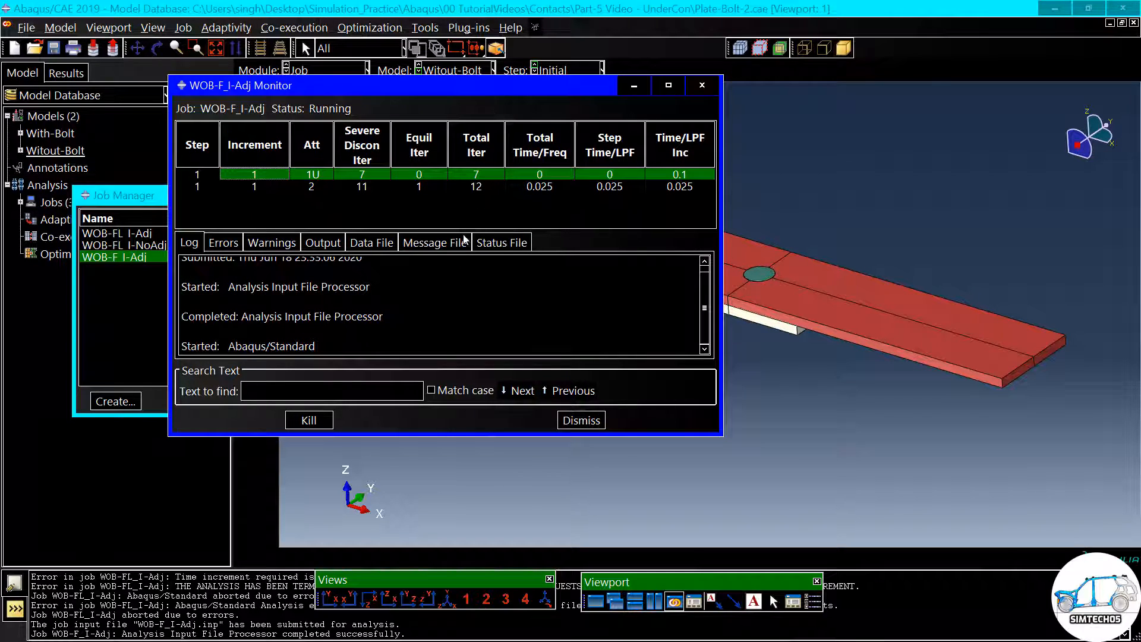
drag(463, 231, 466, 286)
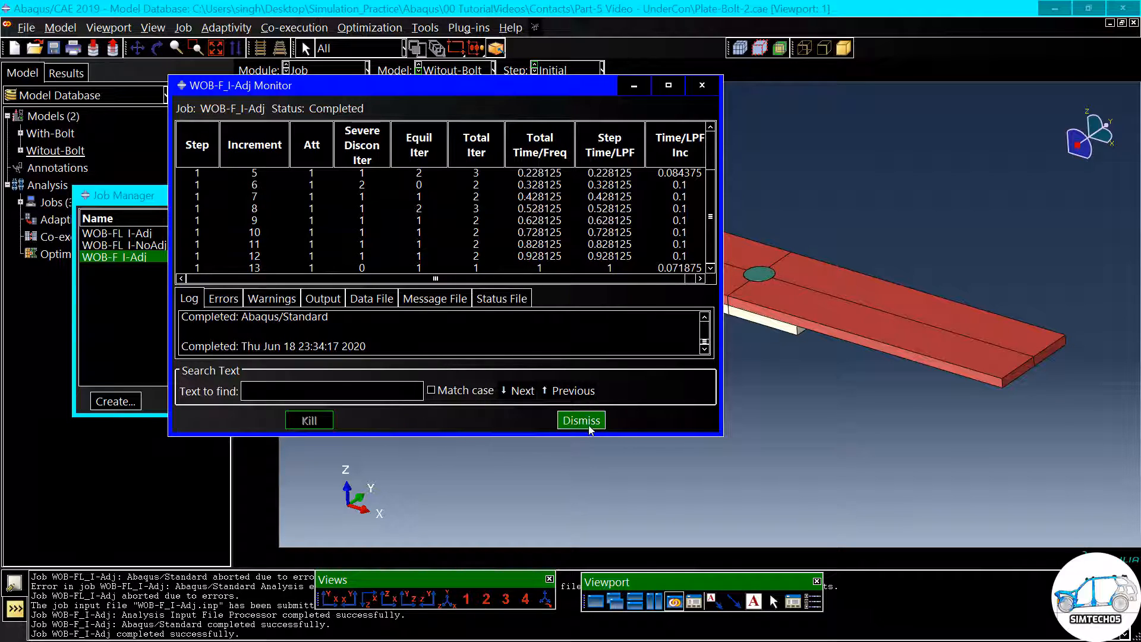
scroll(494, 231, up, 3)
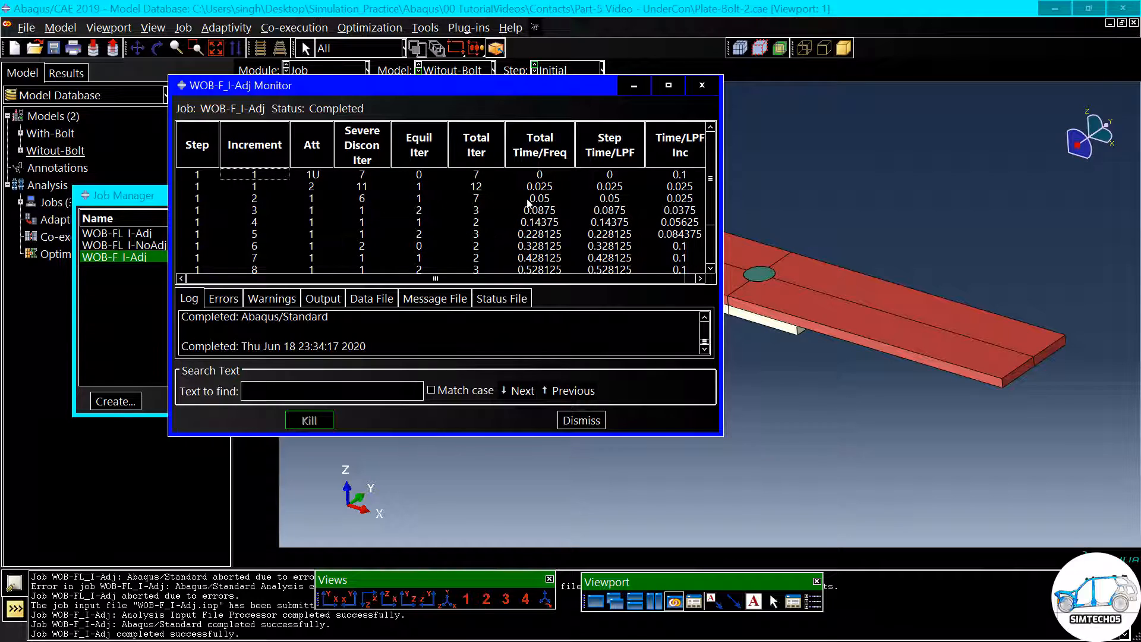
drag(324, 174, 262, 184)
scroll(531, 209, down, 2)
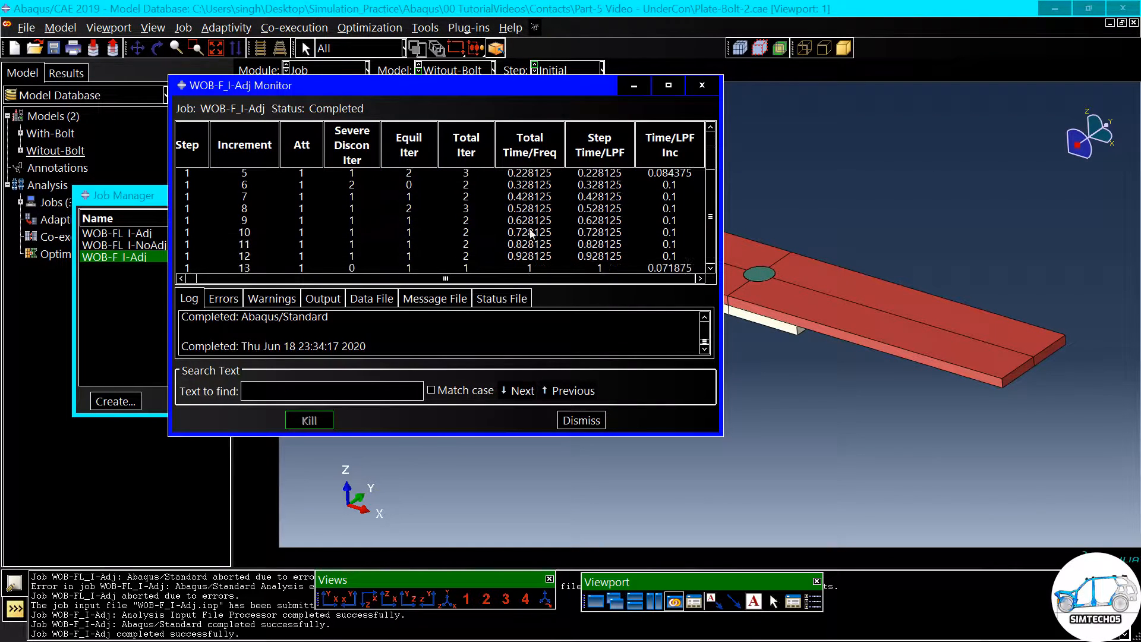
click(581, 422)
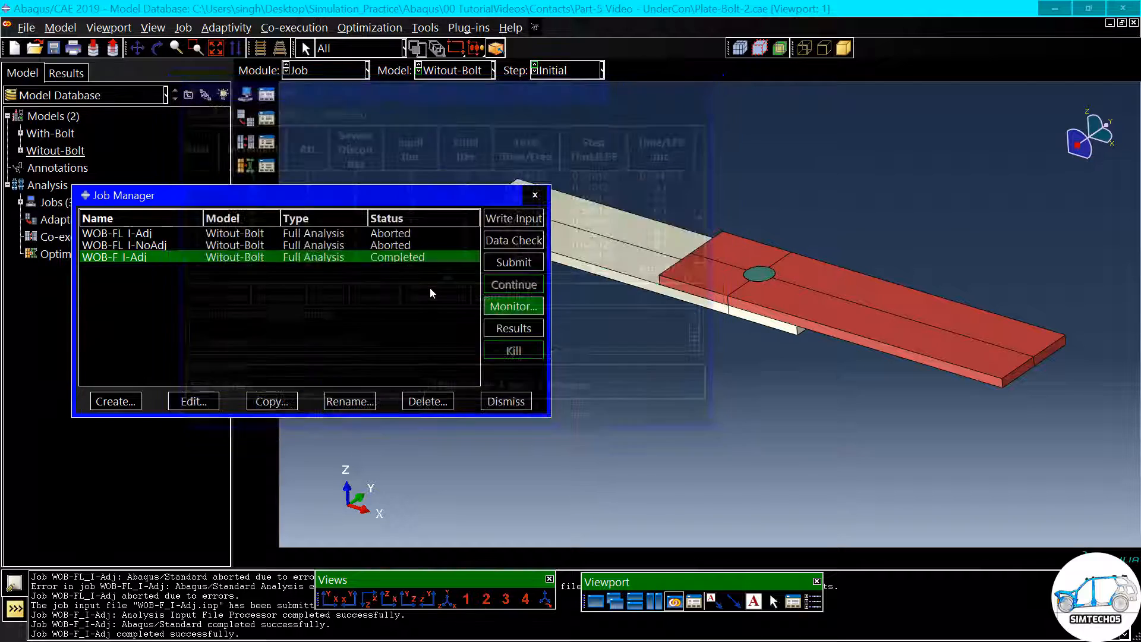
- Open the WOB-F_I-Adj results and plot the Mises stress contours on the deformed joint
drag(412, 202, 403, 199)
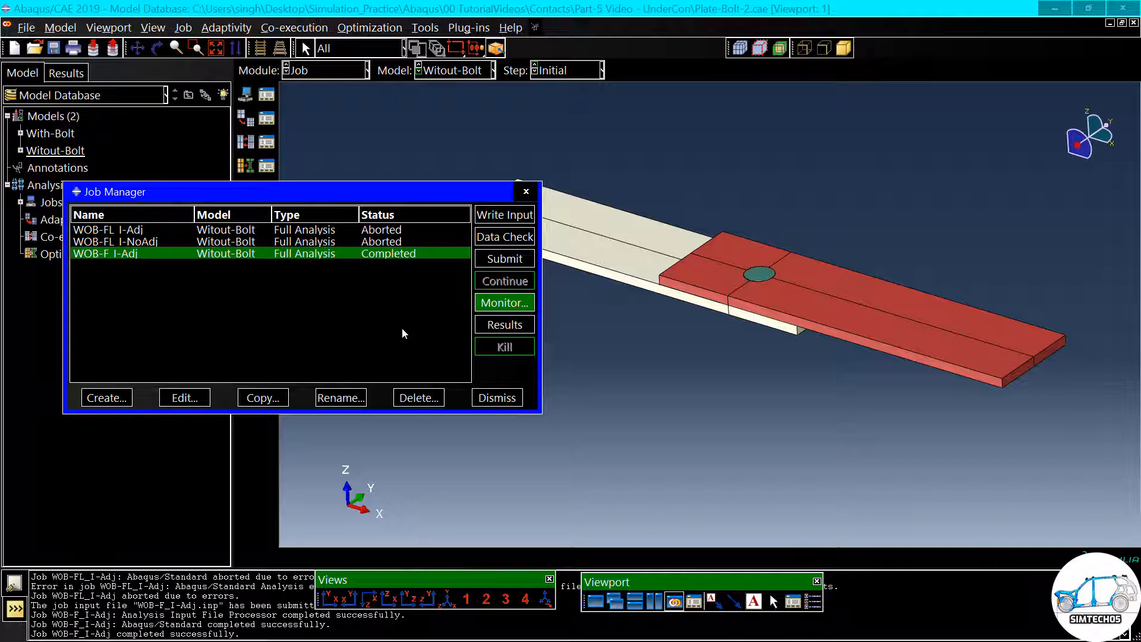
click(504, 325)
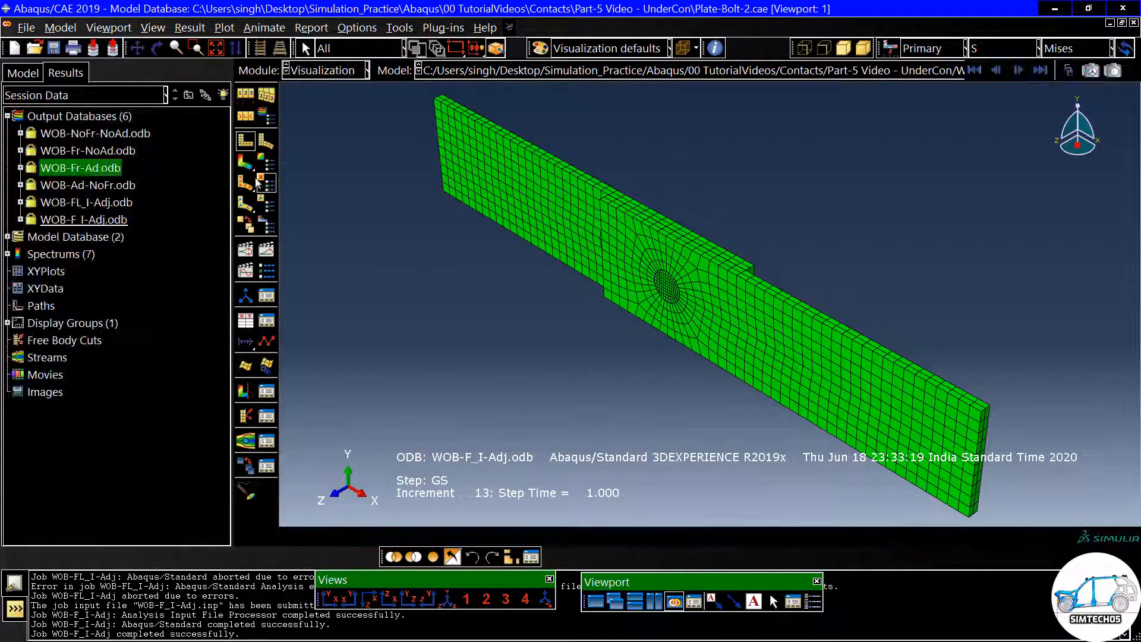
click(253, 166)
ctrl+alt+drag(583, 355, 701, 267)
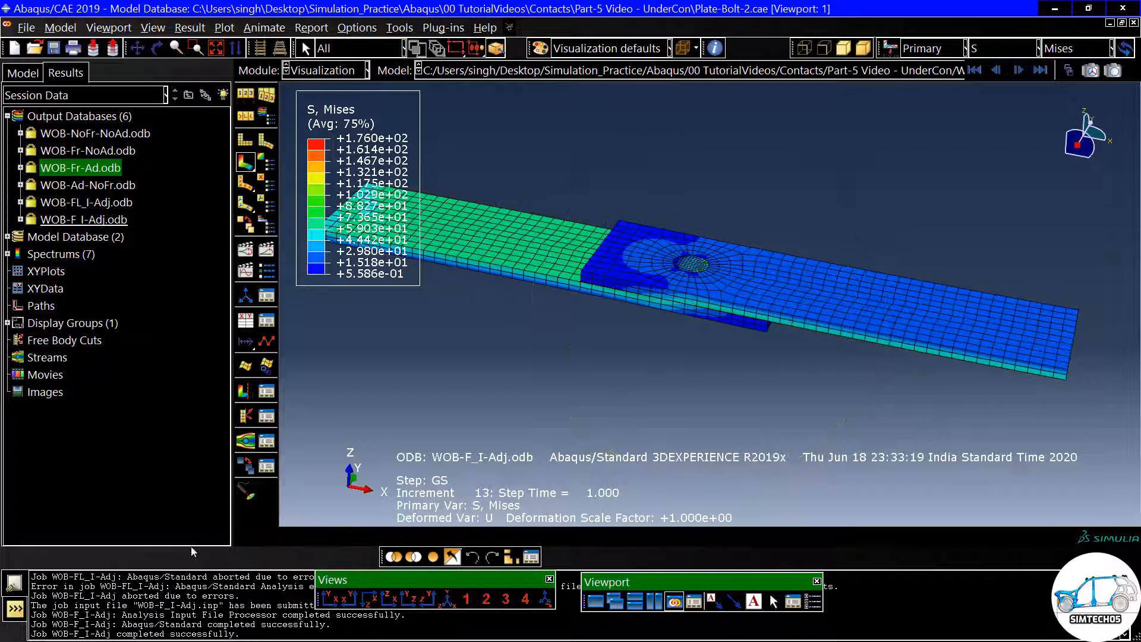
- Move the Views toolbar into the viewport and view the last result frame edge-on with X horizontal and Z pointing up
drag(375, 583, 402, 445)
click(400, 461)
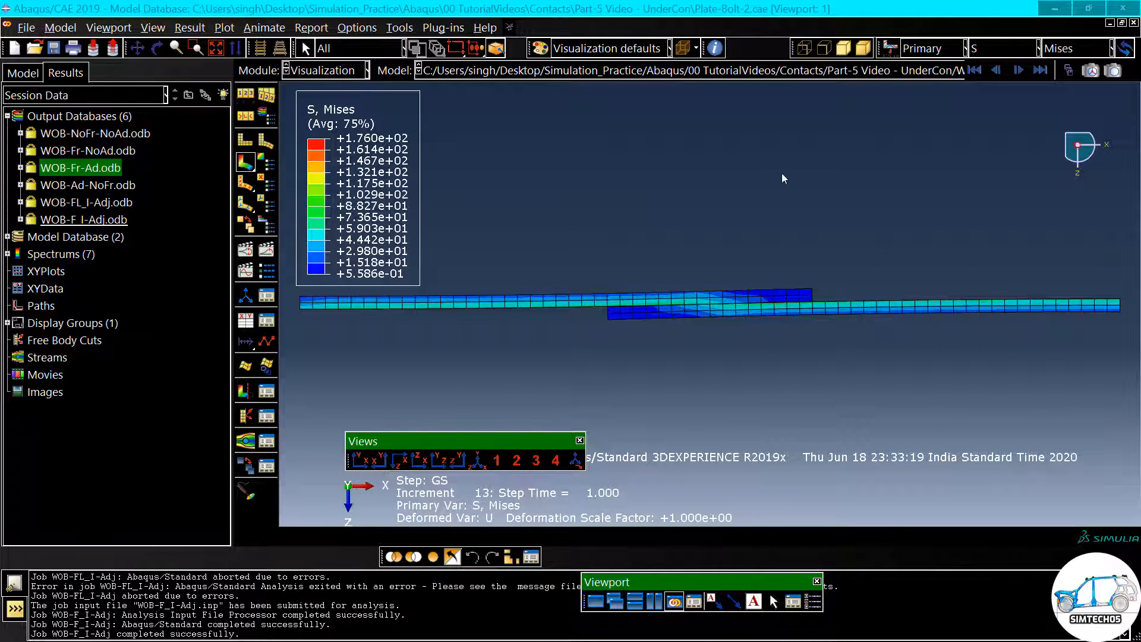
scroll(939, 204, up, 1)
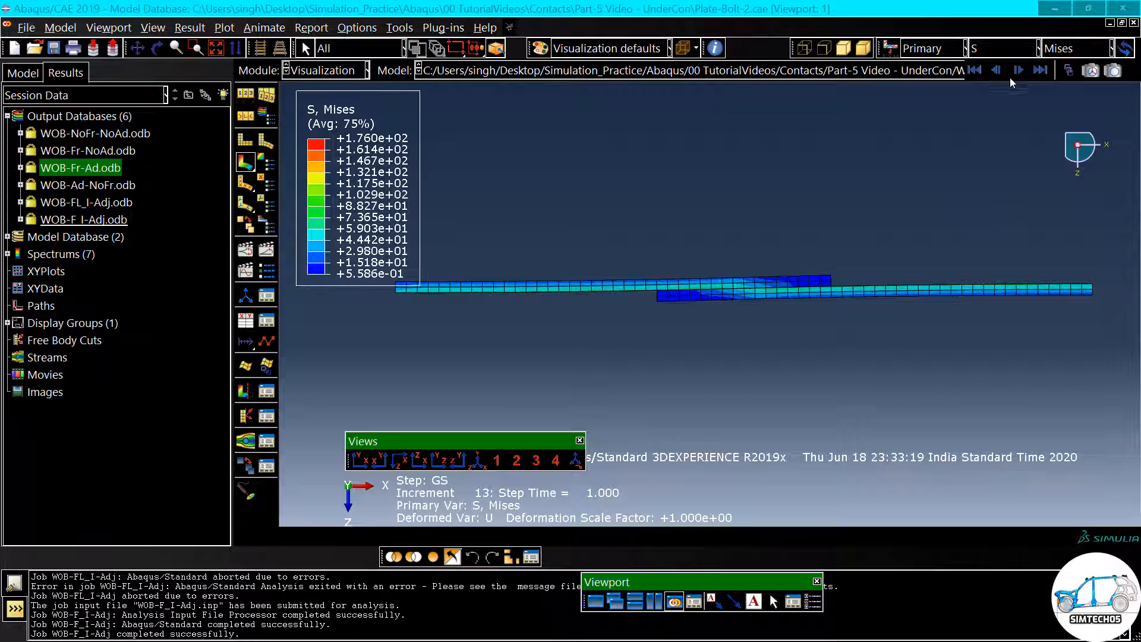
click(1039, 70)
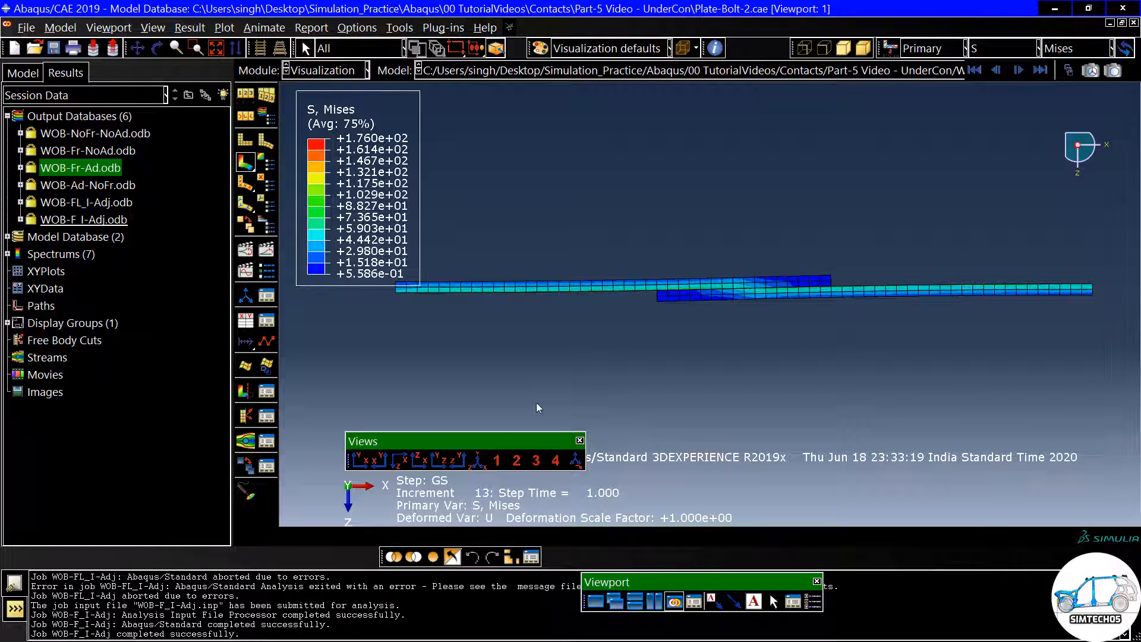
click(419, 459)
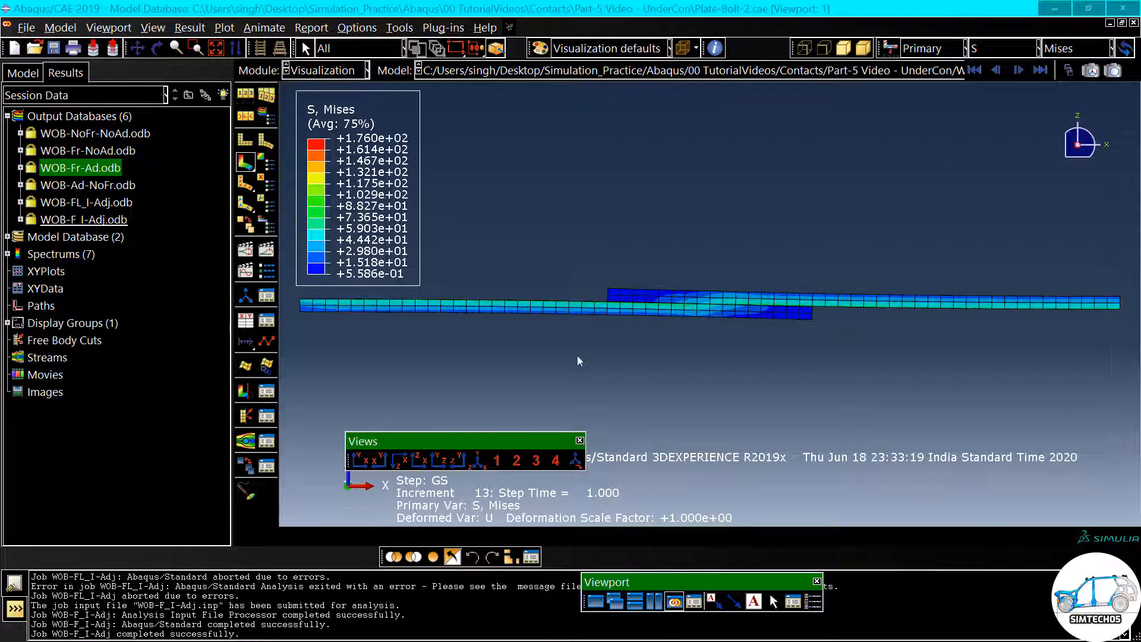
- Compare the first and last result frames of the joint in the edge-on view
click(974, 70)
click(1039, 70)
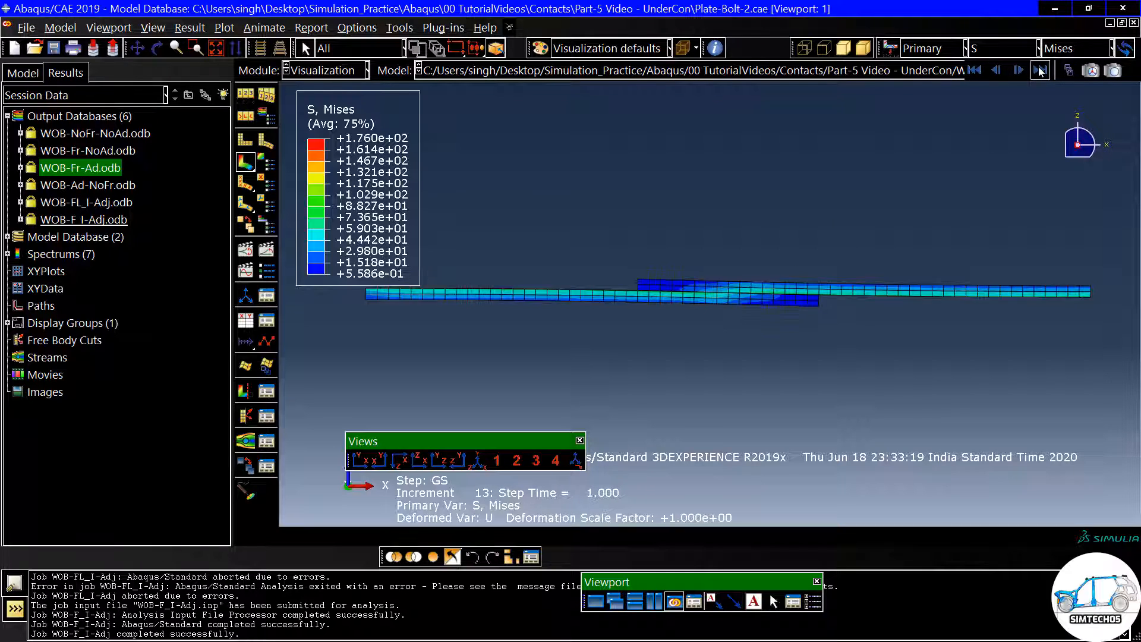
click(975, 70)
scroll(776, 257, up, 2)
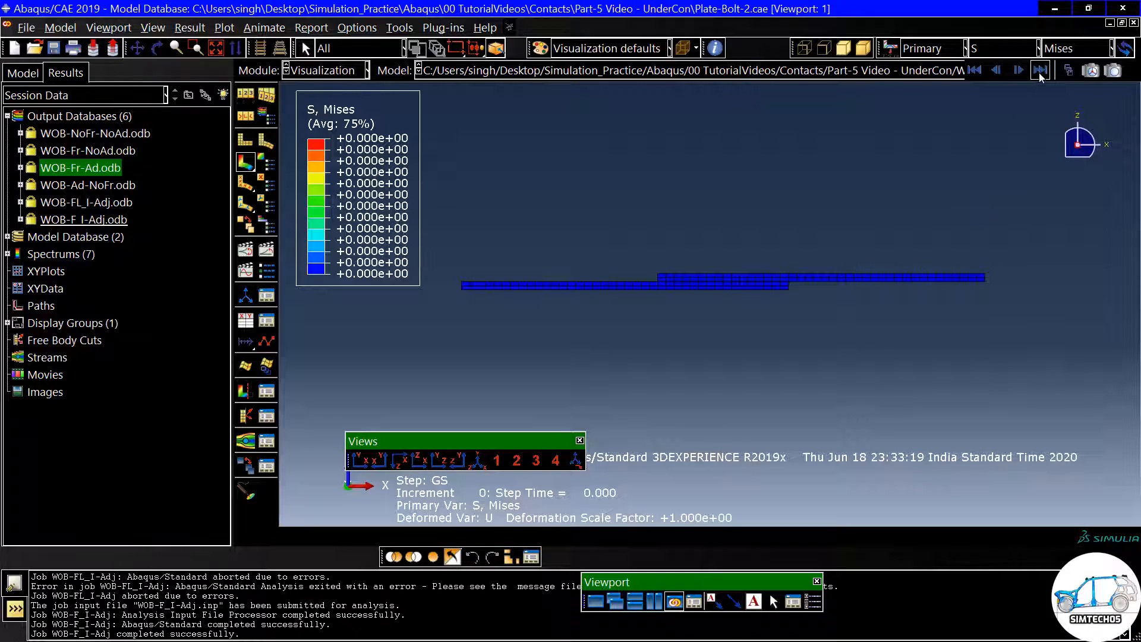
- Plot the Mises contours of the last frame on both undeformed and deformed shapes and inspect the plate ends and overlap
click(246, 162)
click(1041, 70)
scroll(990, 291, up, 5)
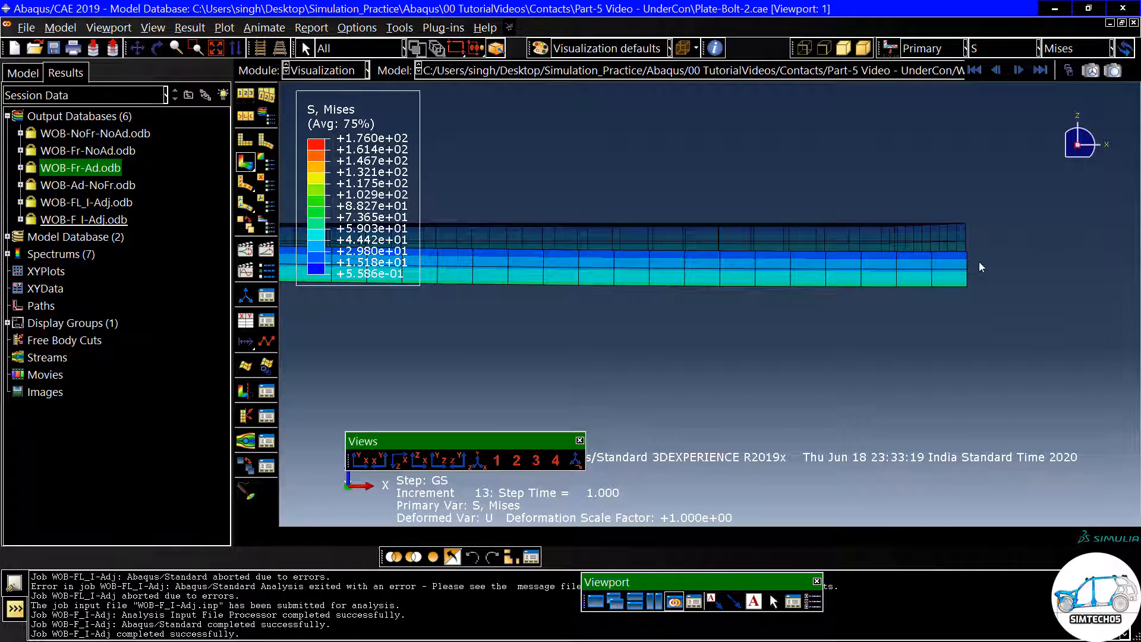
scroll(1029, 287, down, 4)
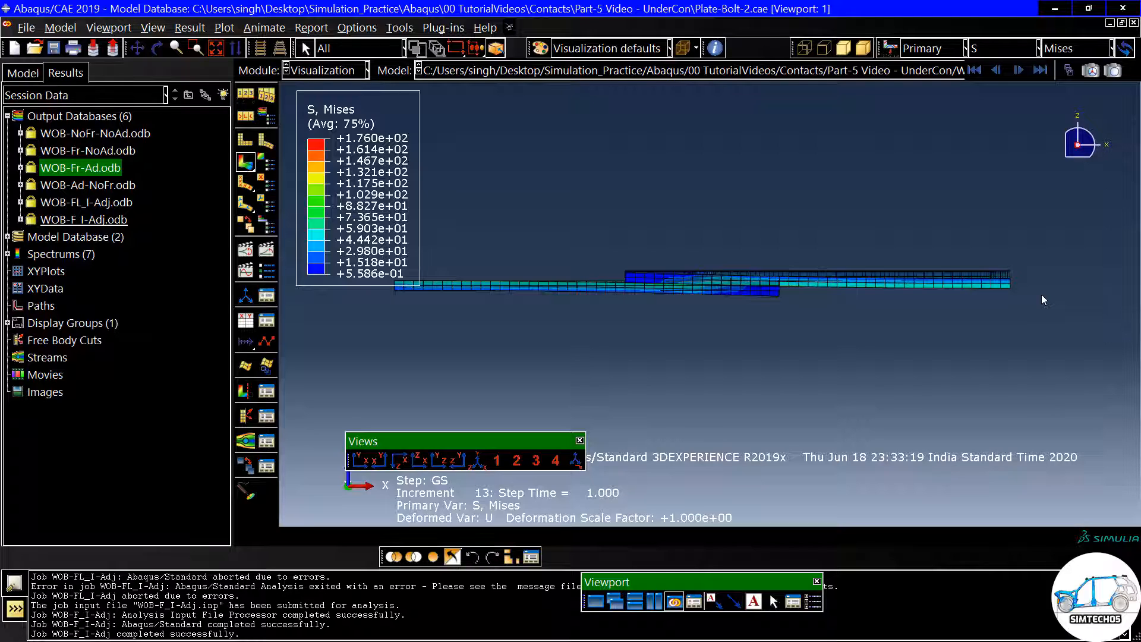
scroll(1037, 301, down, 2)
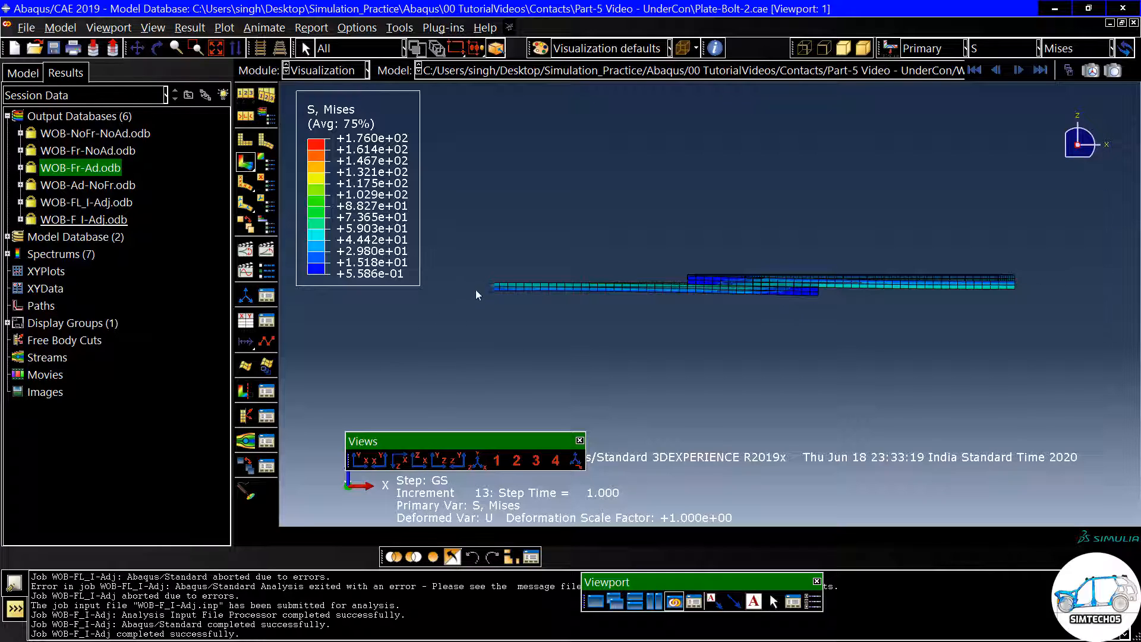
click(497, 286)
scroll(767, 291, up, 4)
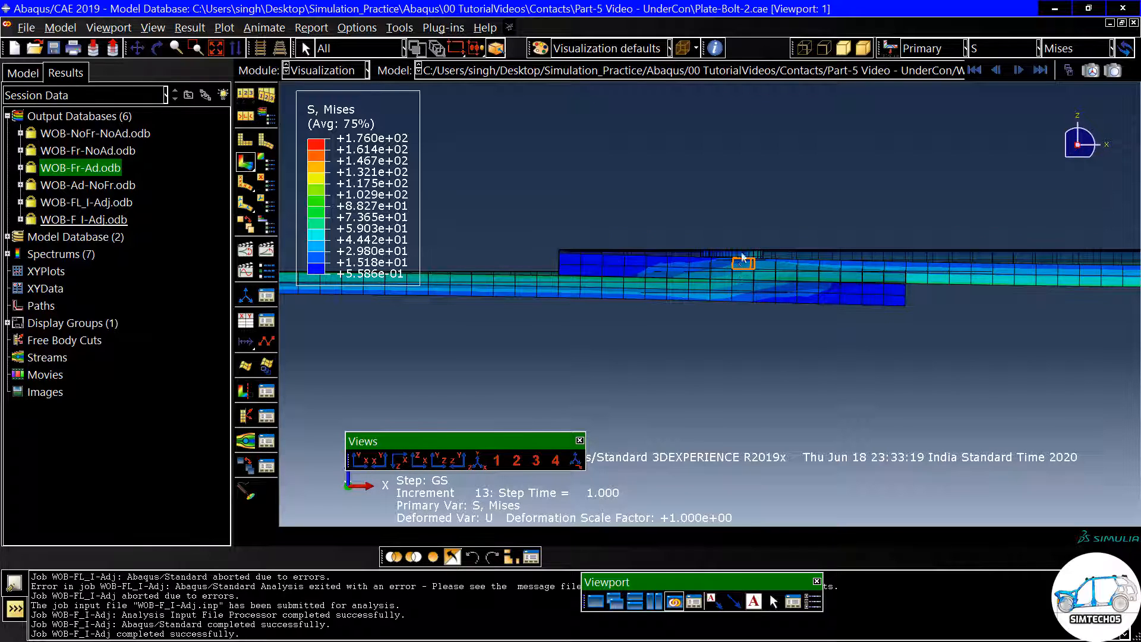
scroll(738, 256, down, 1)
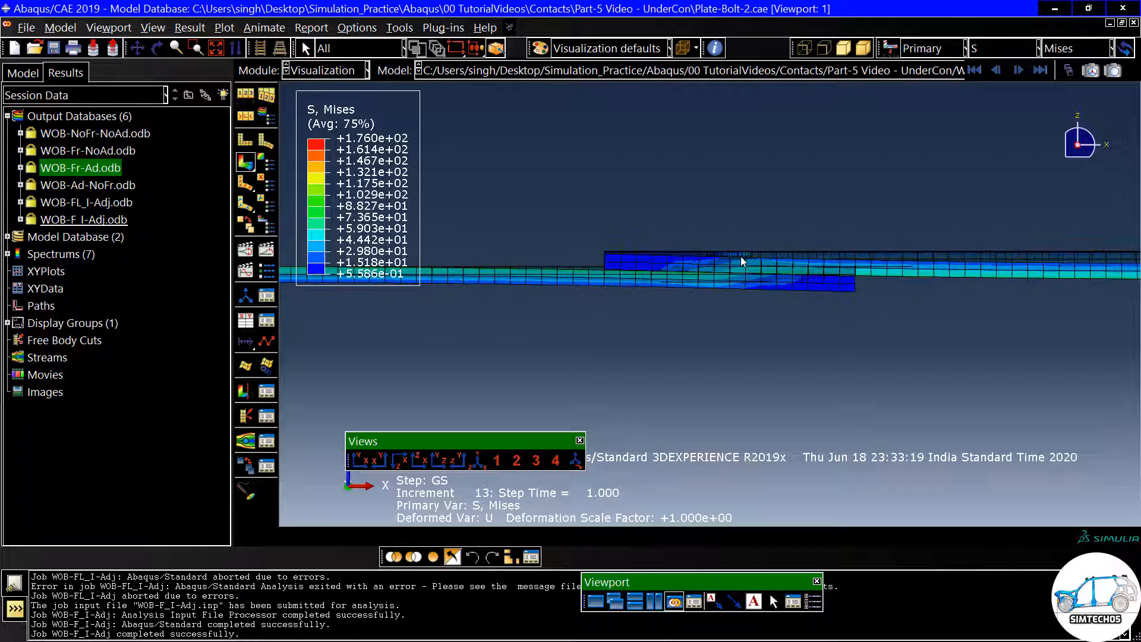
scroll(742, 256, down, 1)
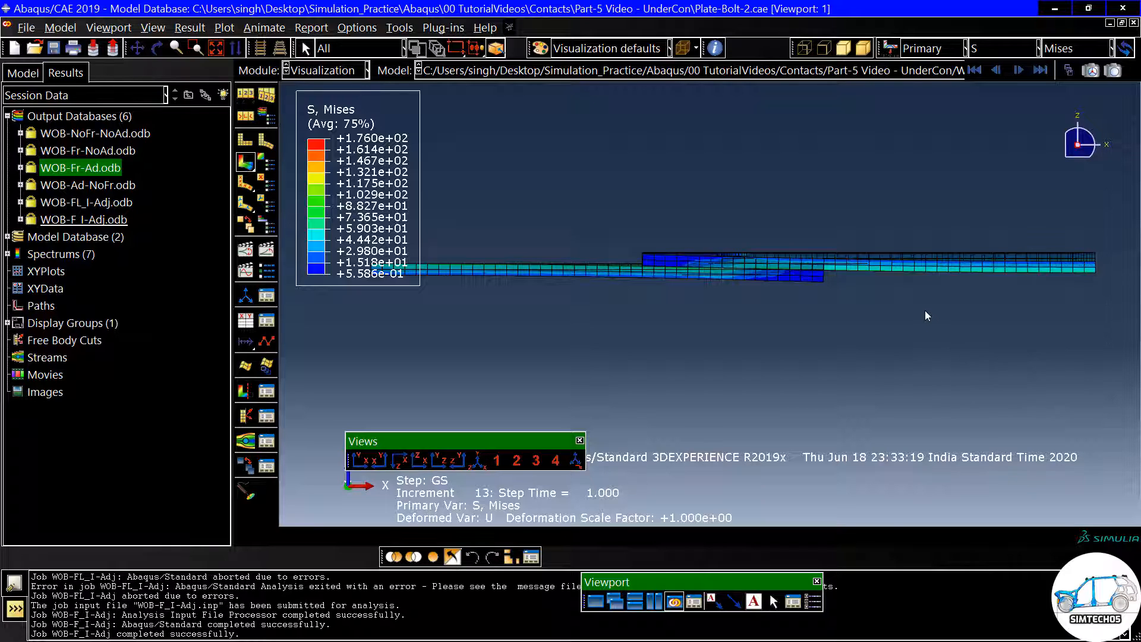
- Inspect the stress around the bolt hole in an angled view and restore the contours to the deformed shape only
scroll(925, 310, down, 1)
ctrl+alt+drag(945, 222, 706, 252)
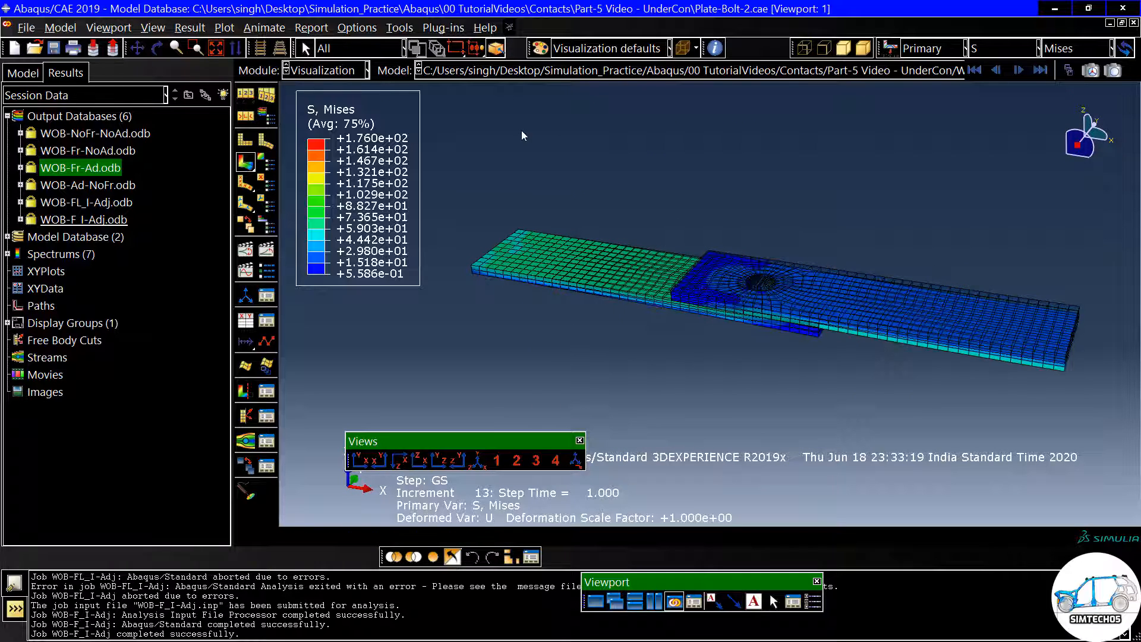
scroll(777, 259, up, 3)
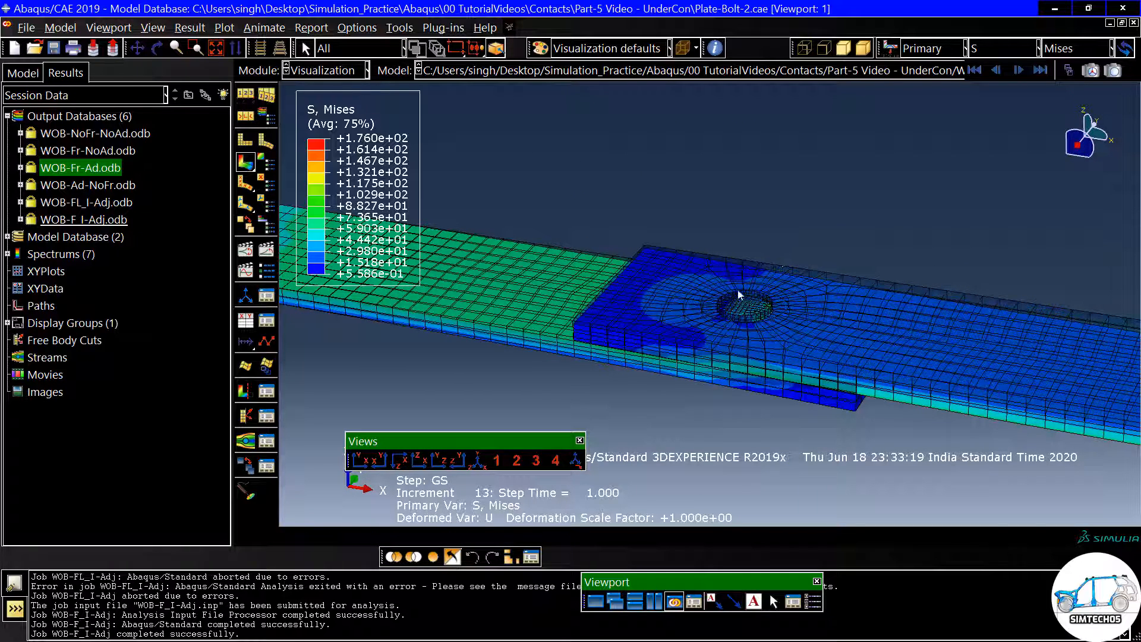
scroll(778, 289, down, 2)
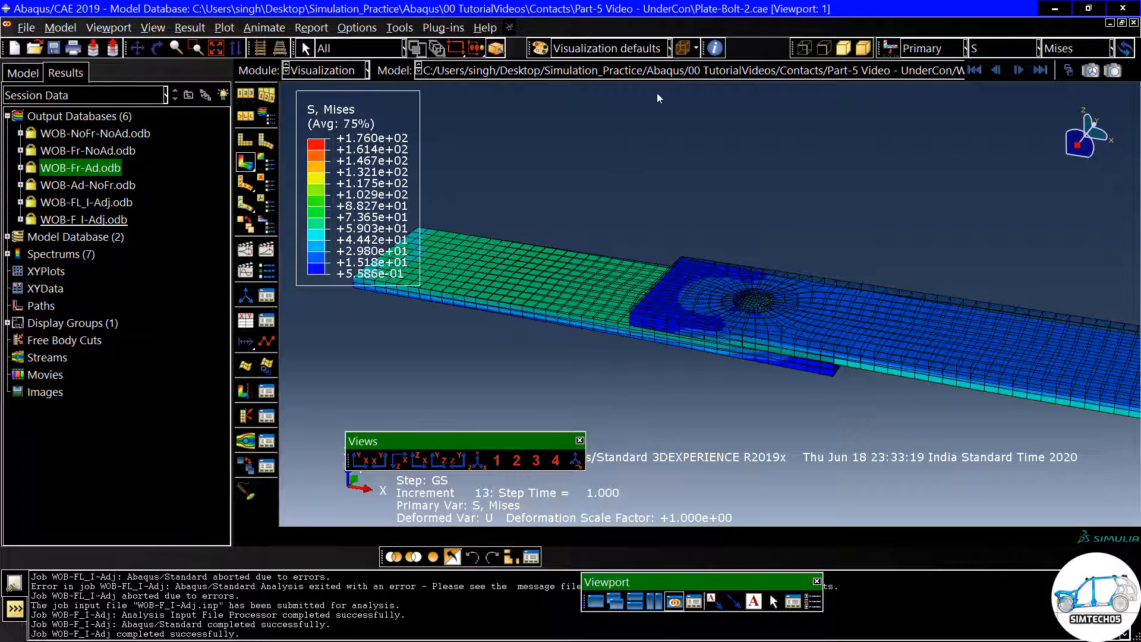
click(247, 162)
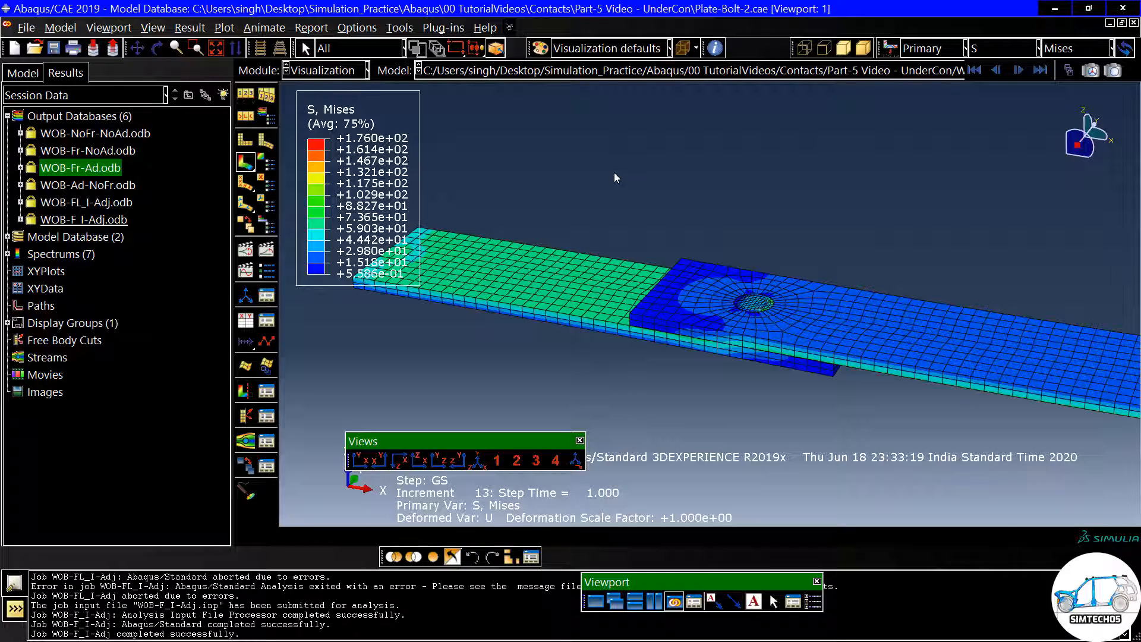
- Set the U1 displacement of boundary condition Disp to 2 in step GS of the Witout-Bolt model
click(339, 73)
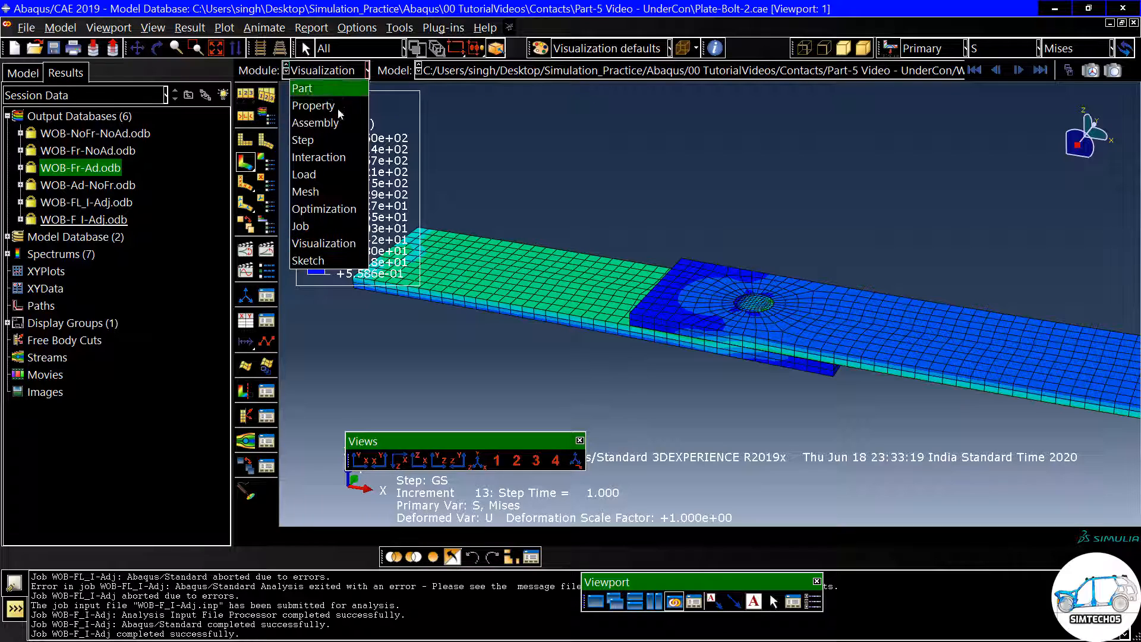
click(335, 173)
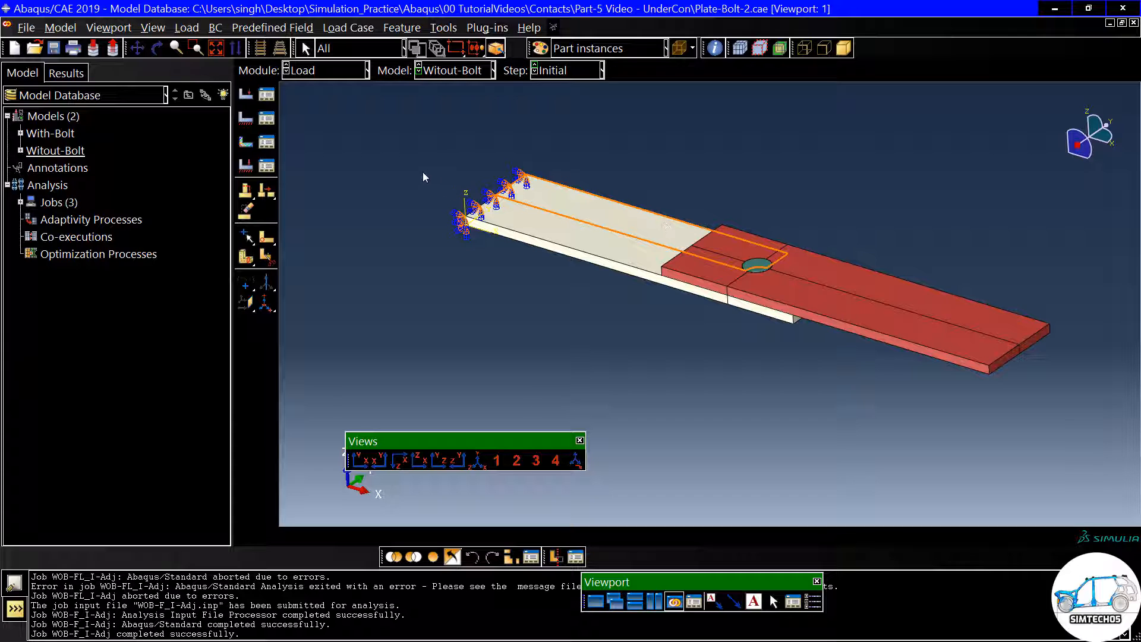
click(266, 119)
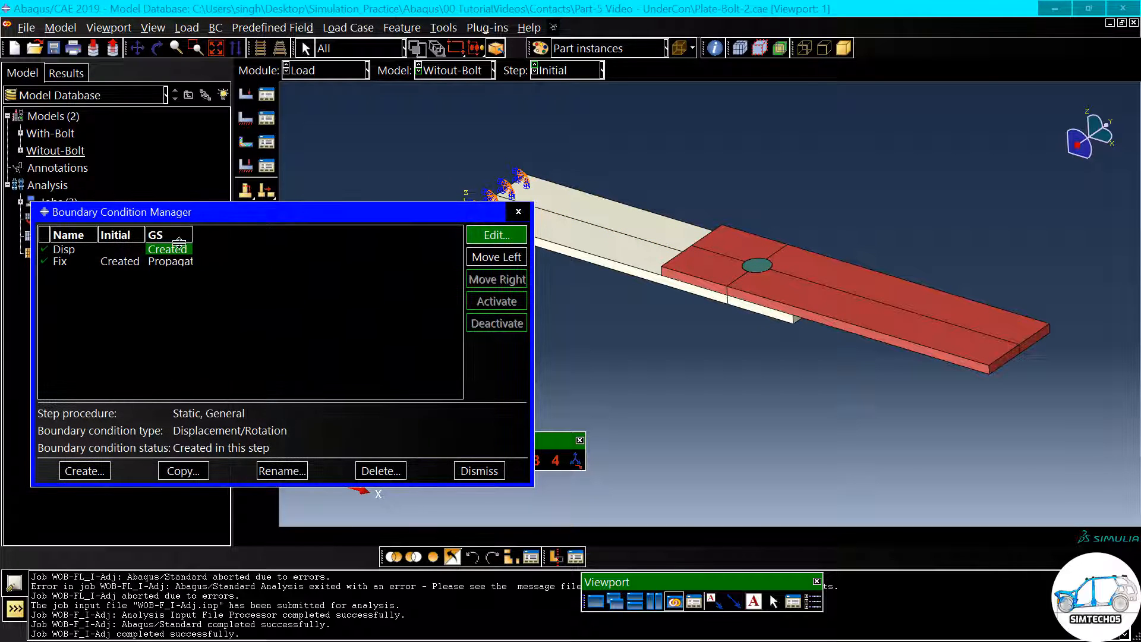
double_click(176, 253)
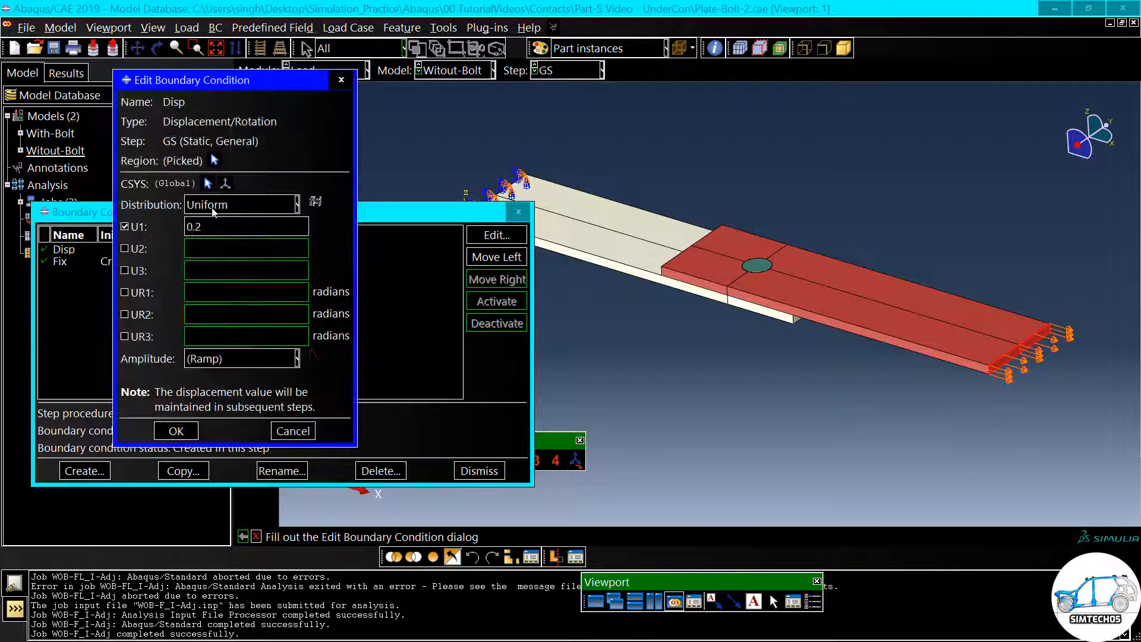
drag(222, 227, 166, 225)
text(2)
click(176, 431)
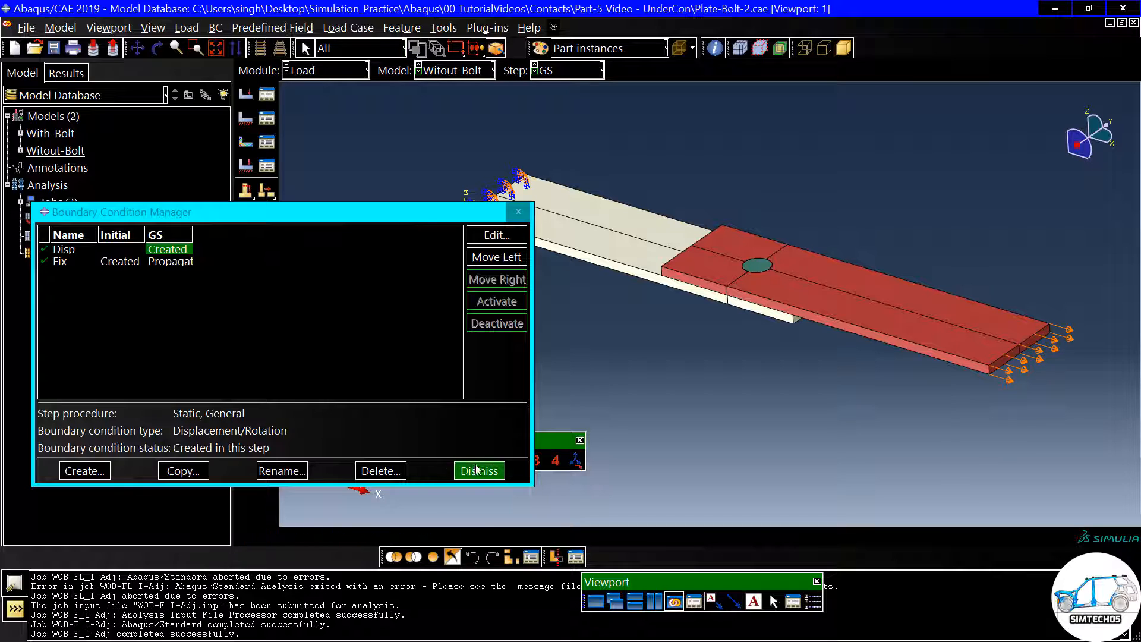
click(478, 471)
- Resubmit job WOB-F_I-Adj for analysis and monitor its increments
click(326, 70)
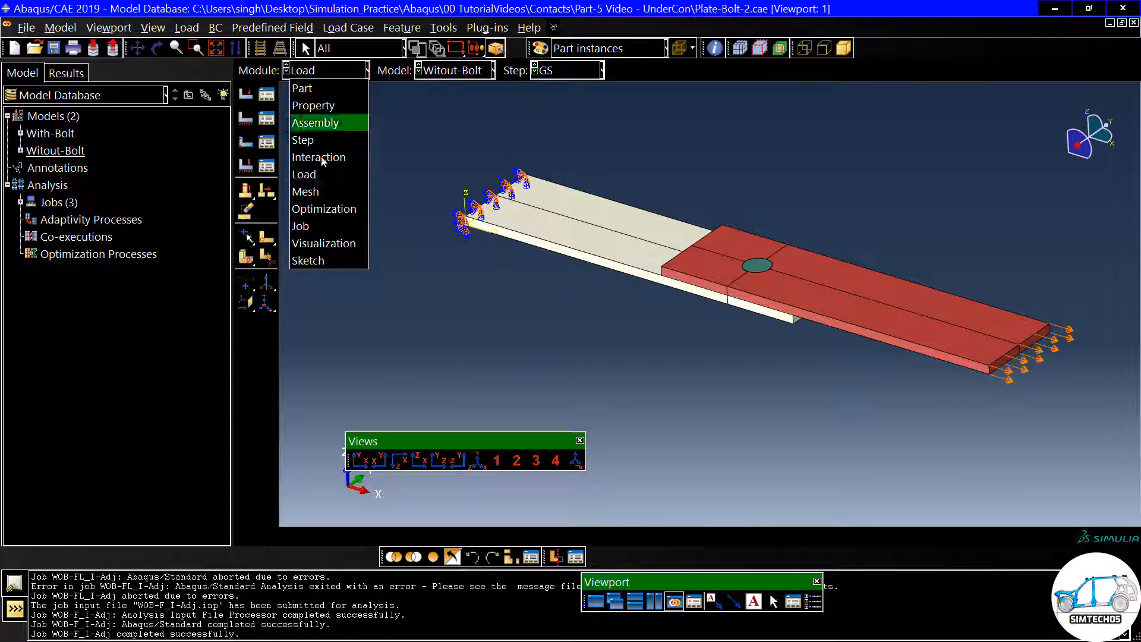
click(318, 226)
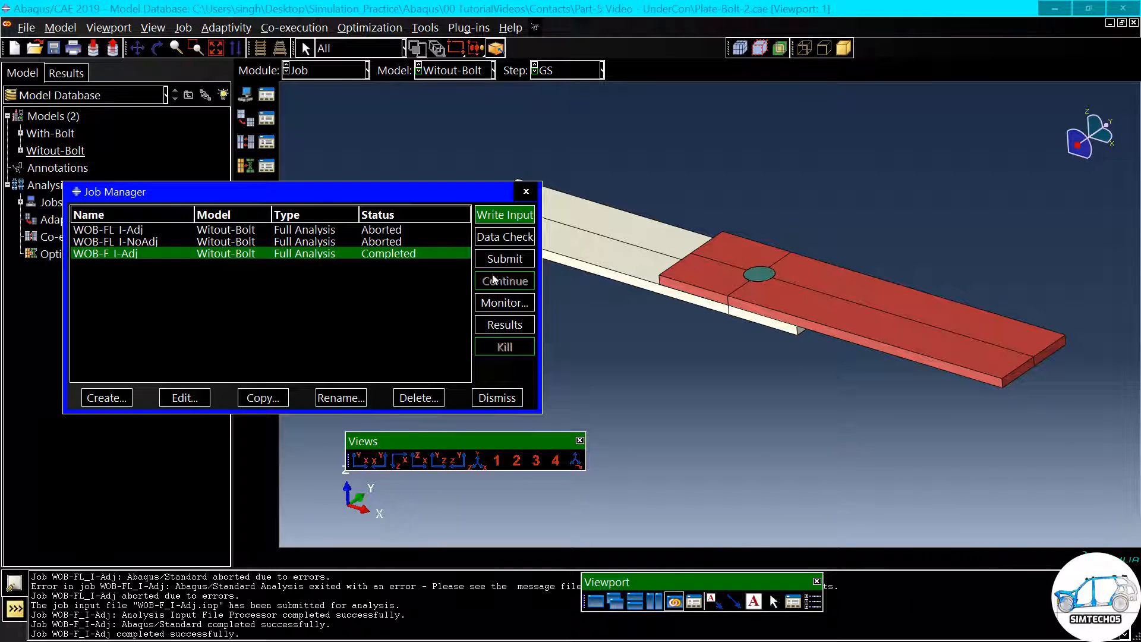
click(505, 258)
click(446, 311)
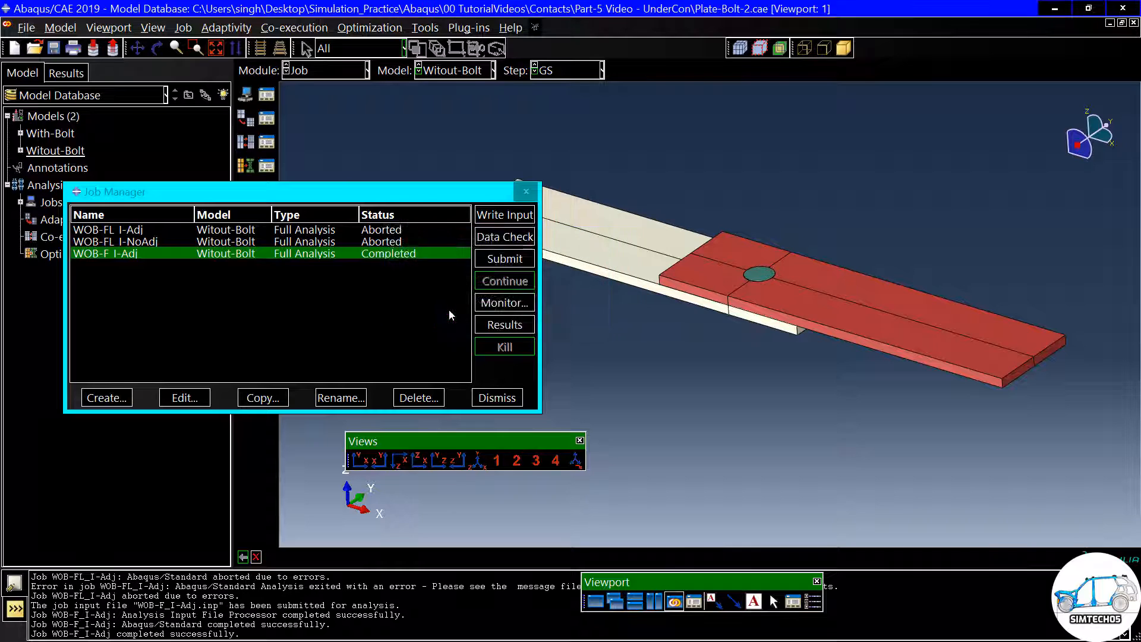
click(486, 303)
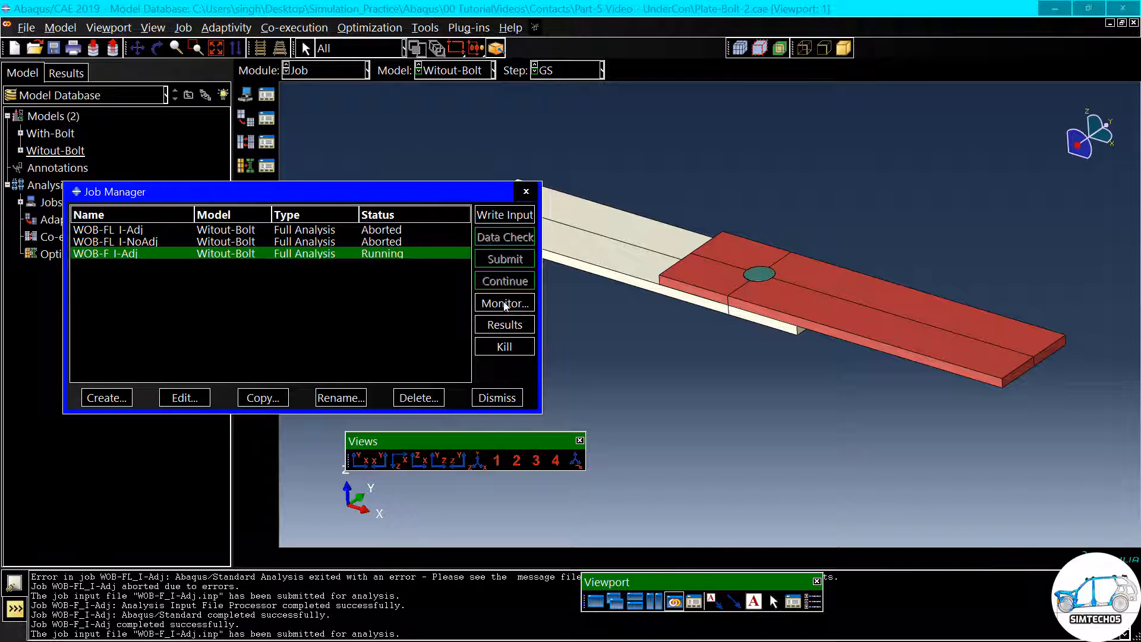
drag(430, 88, 471, 116)
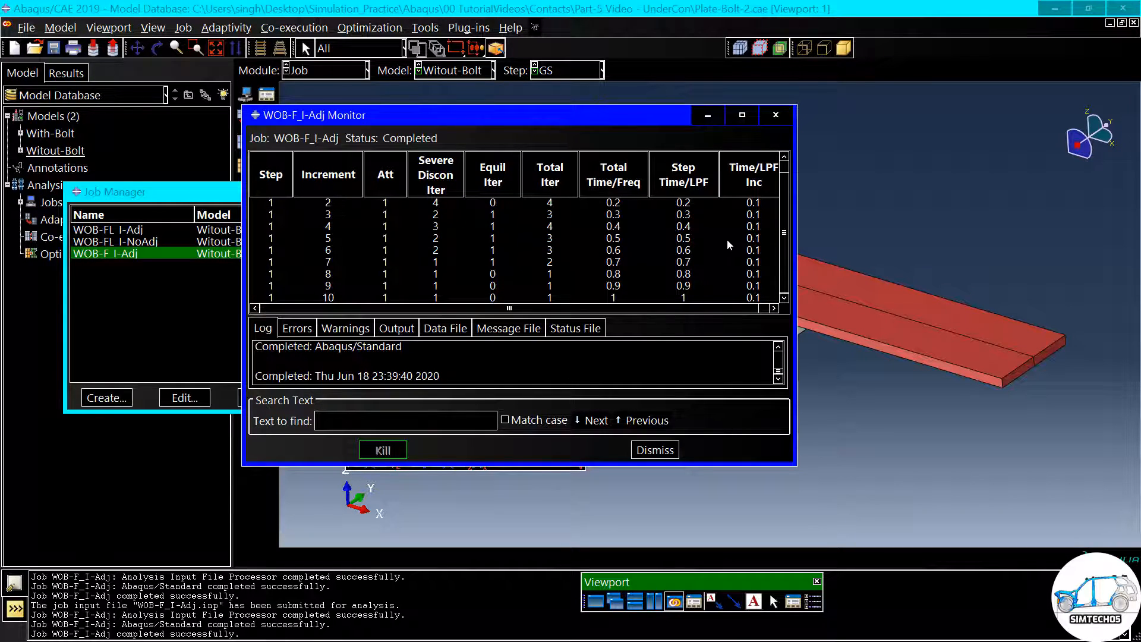
click(655, 450)
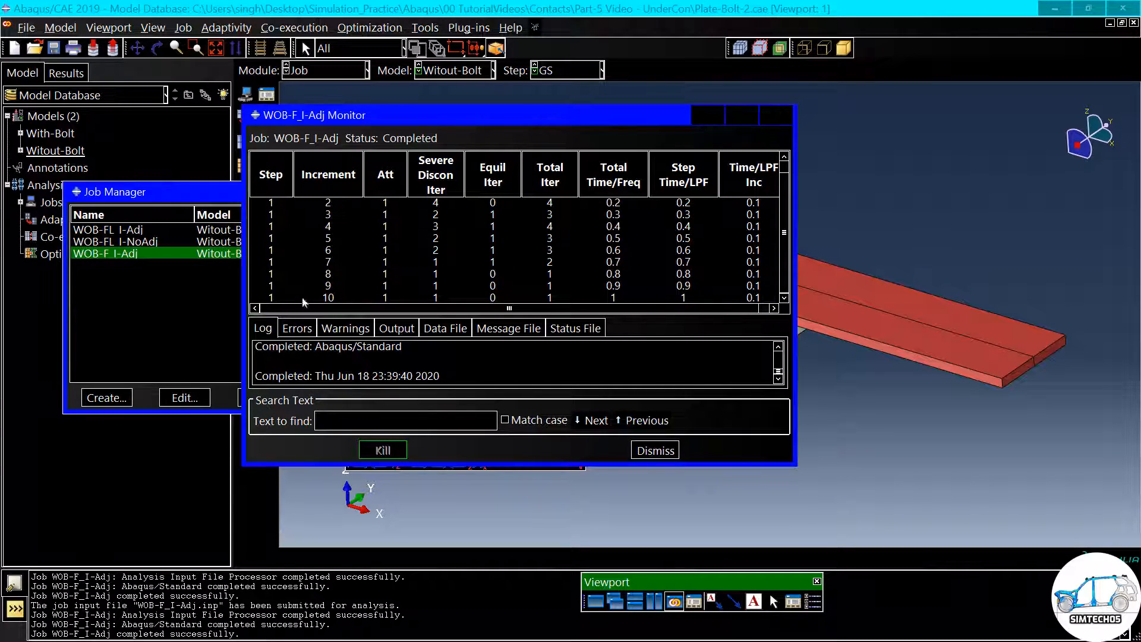
- Plot the Mises contours of the new WOB-F_I-Adj results on the deformed shape, viewed edge-on with X horizontal and Z up
click(515, 328)
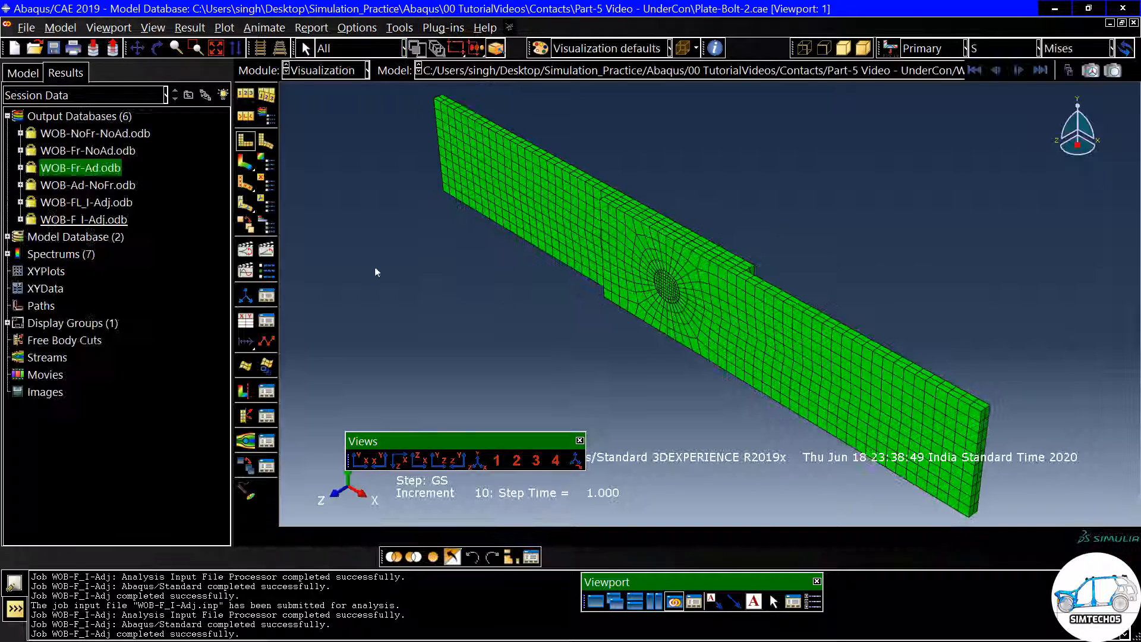
click(246, 163)
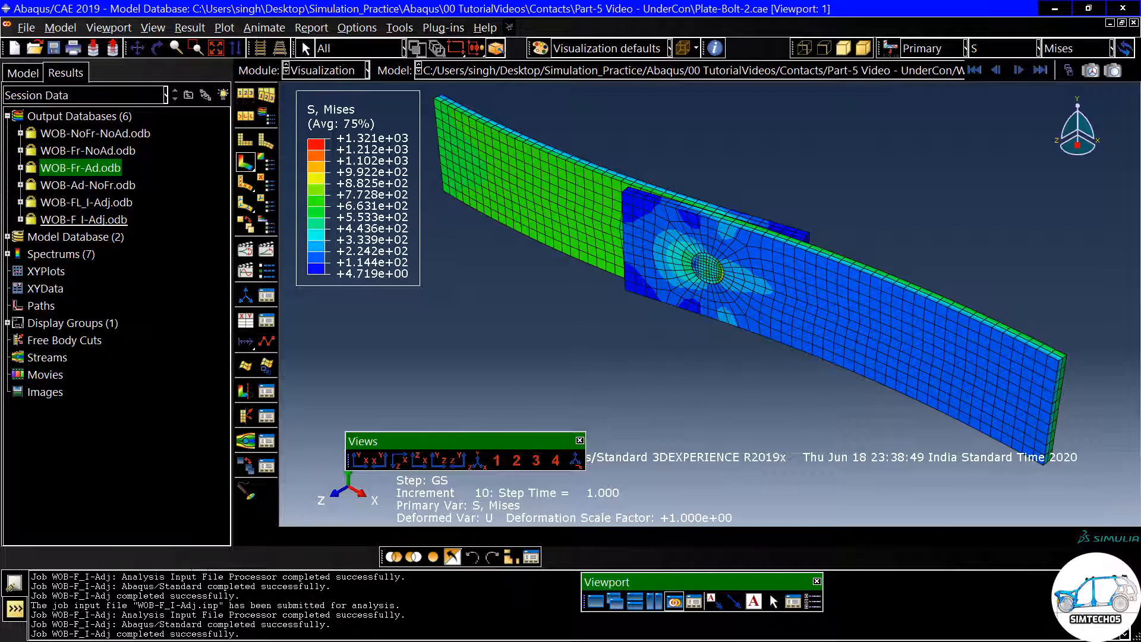
click(419, 460)
scroll(779, 217, up, 3)
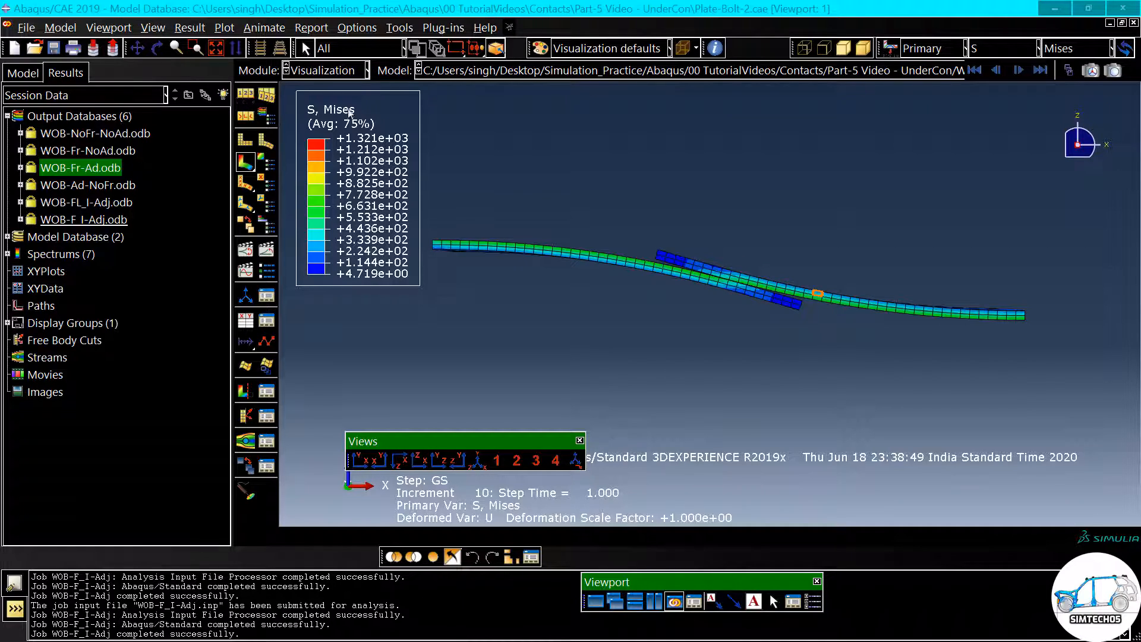
- Show the model's contact interactions, move the Interaction Manager clear of the plates, and examine the bolt region in the hole
click(318, 71)
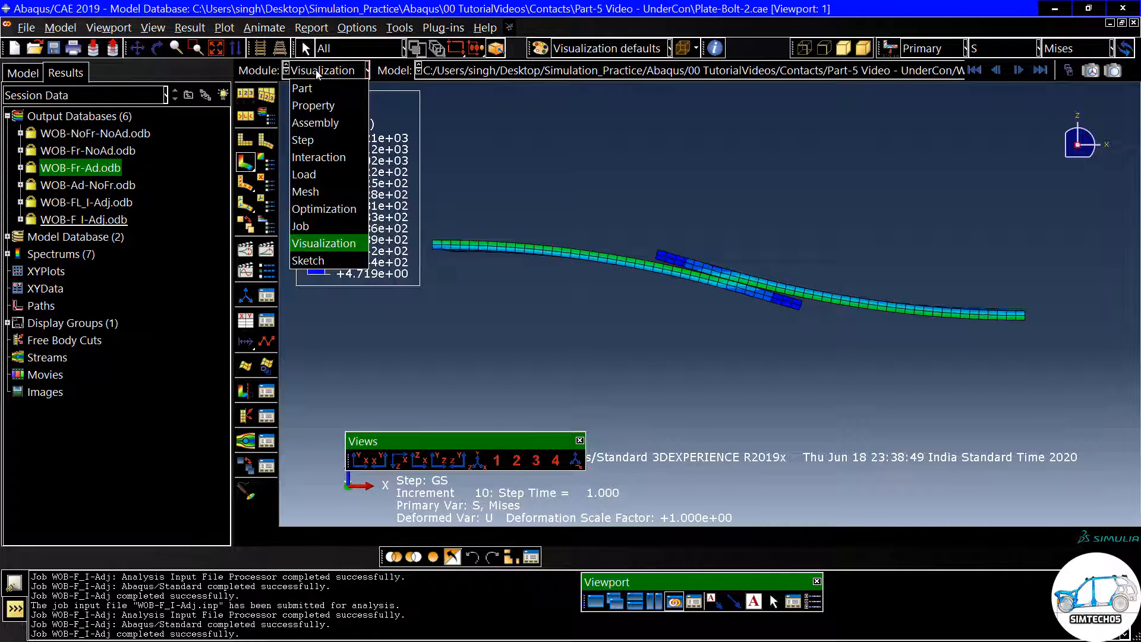
click(315, 157)
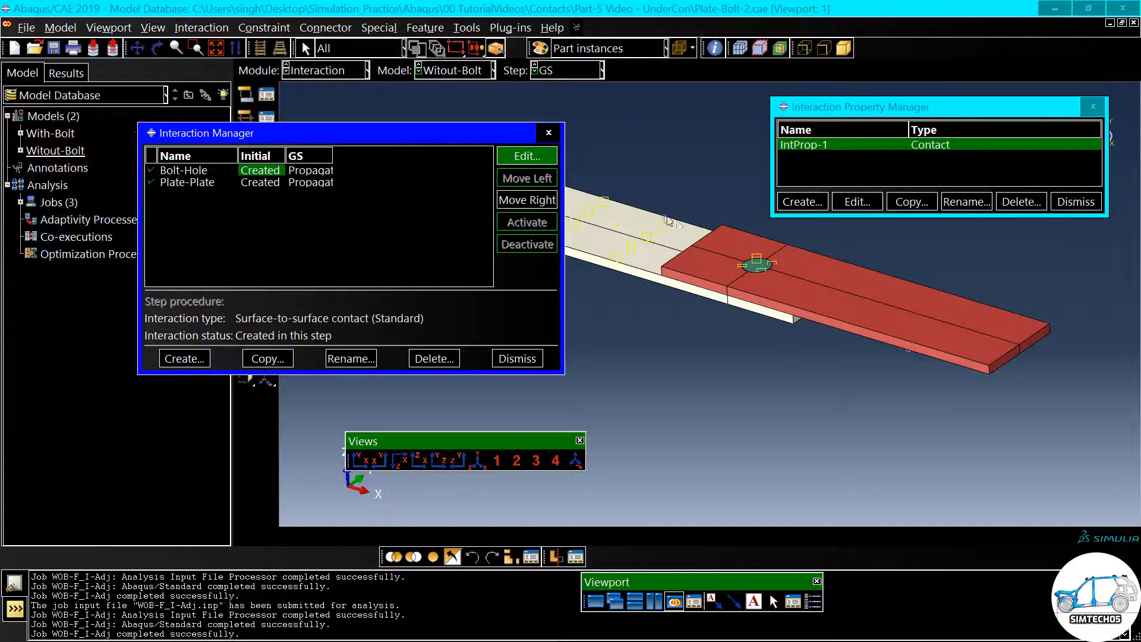
drag(499, 134, 1023, 250)
drag(907, 254, 1005, 256)
scroll(629, 255, down, 4)
scroll(730, 240, up, 4)
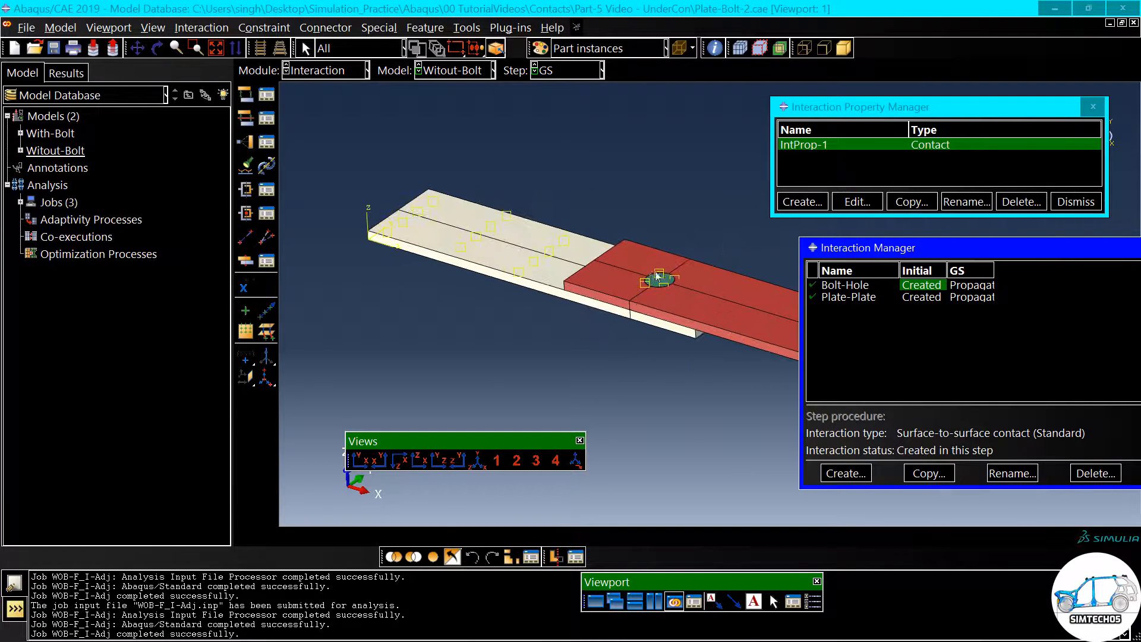
scroll(649, 279, up, 2)
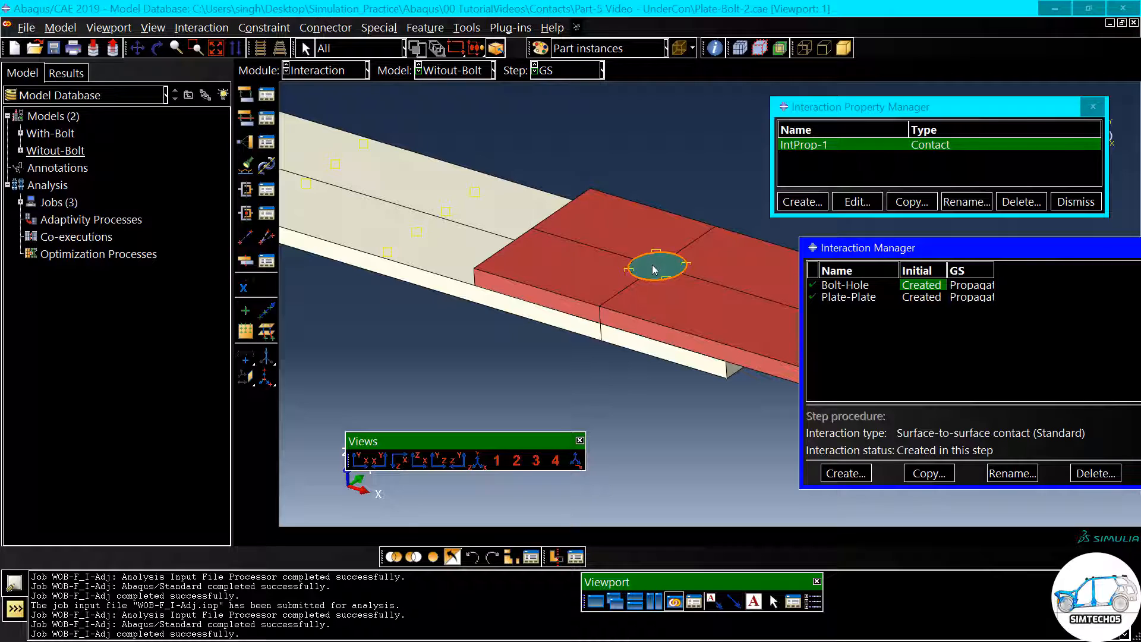
scroll(654, 269, up, 4)
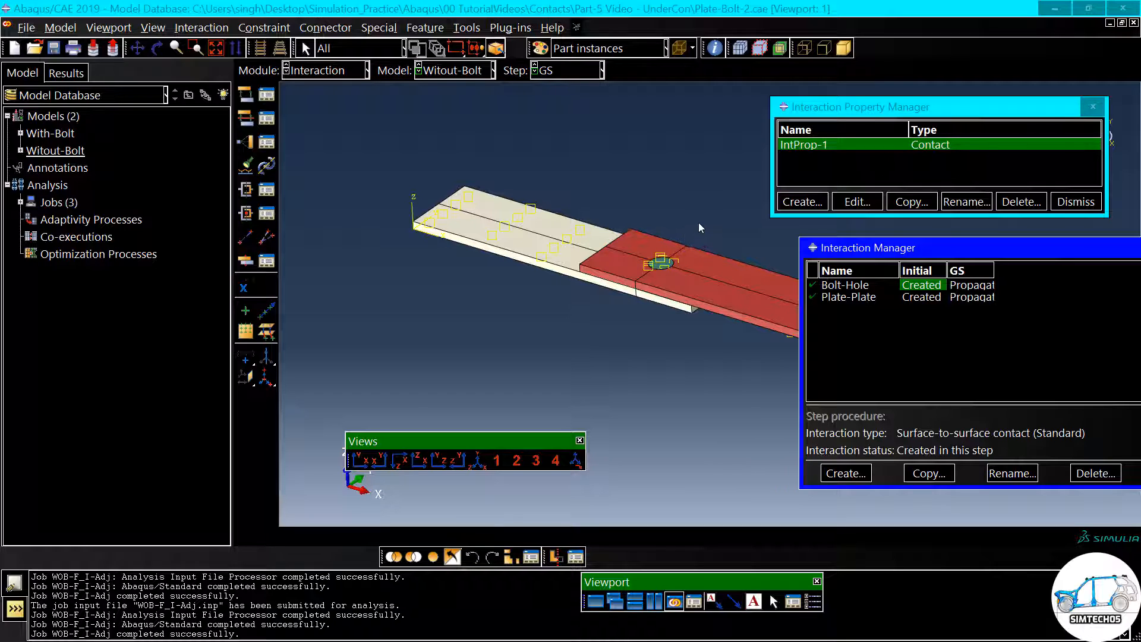
- Change the tangential behavior of contact property IntProp-1 to the Frictionless formulation
click(856, 202)
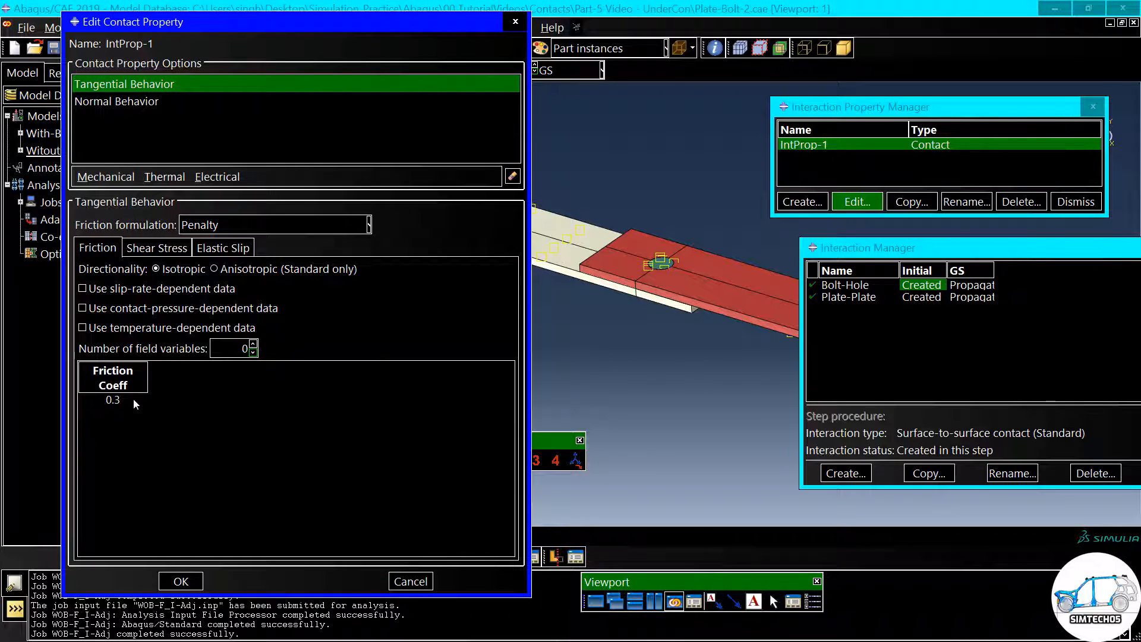
click(220, 225)
click(209, 245)
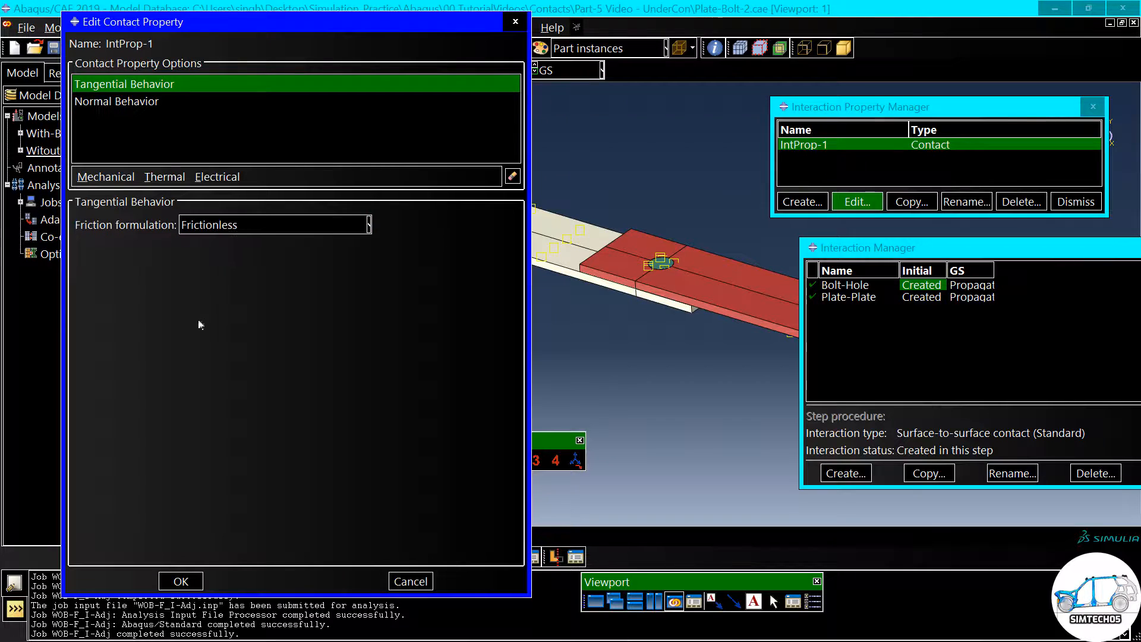
click(181, 581)
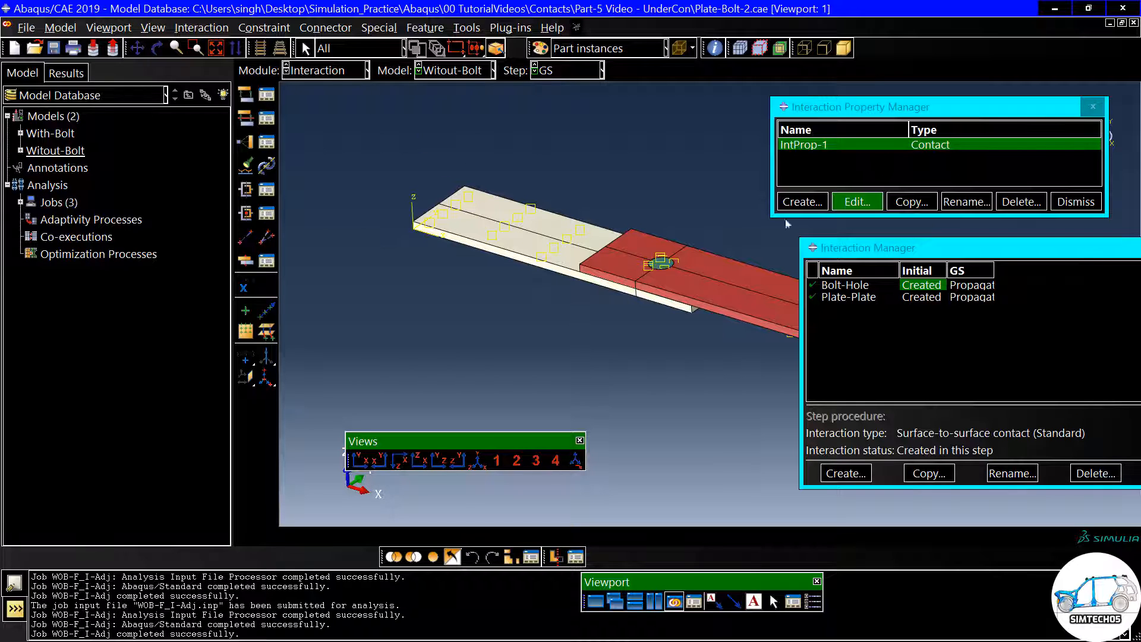
- Open the Bolt-Hole interaction for editing and examine its tolerance-zone and slave-node-set adjustment options against the bolt surfaces
click(849, 292)
double_click(922, 289)
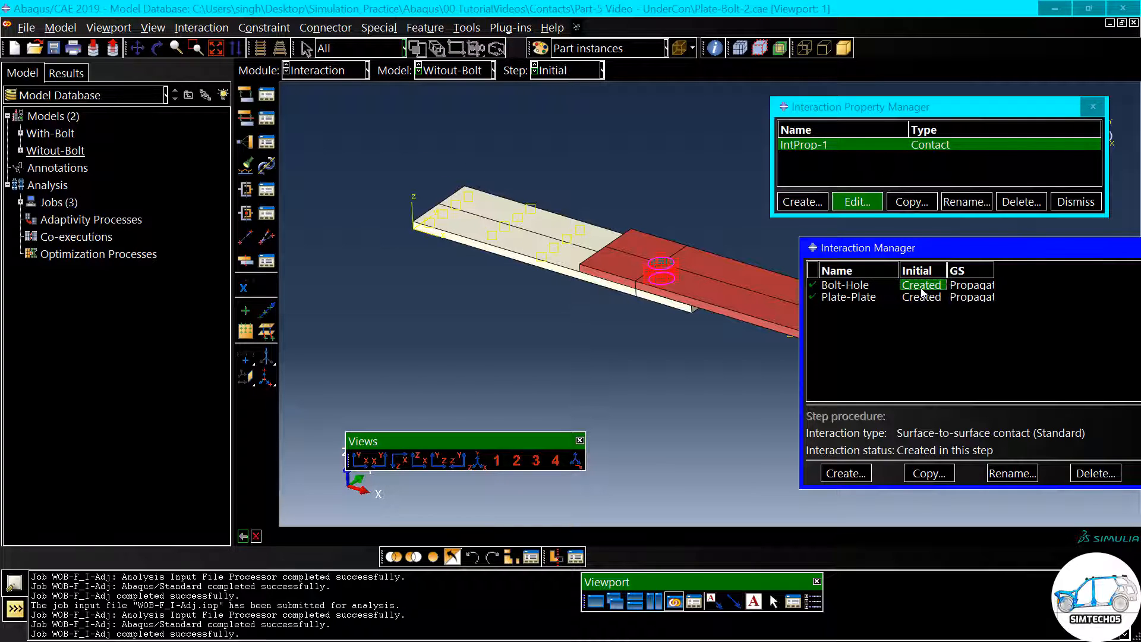
drag(559, 12, 197, 12)
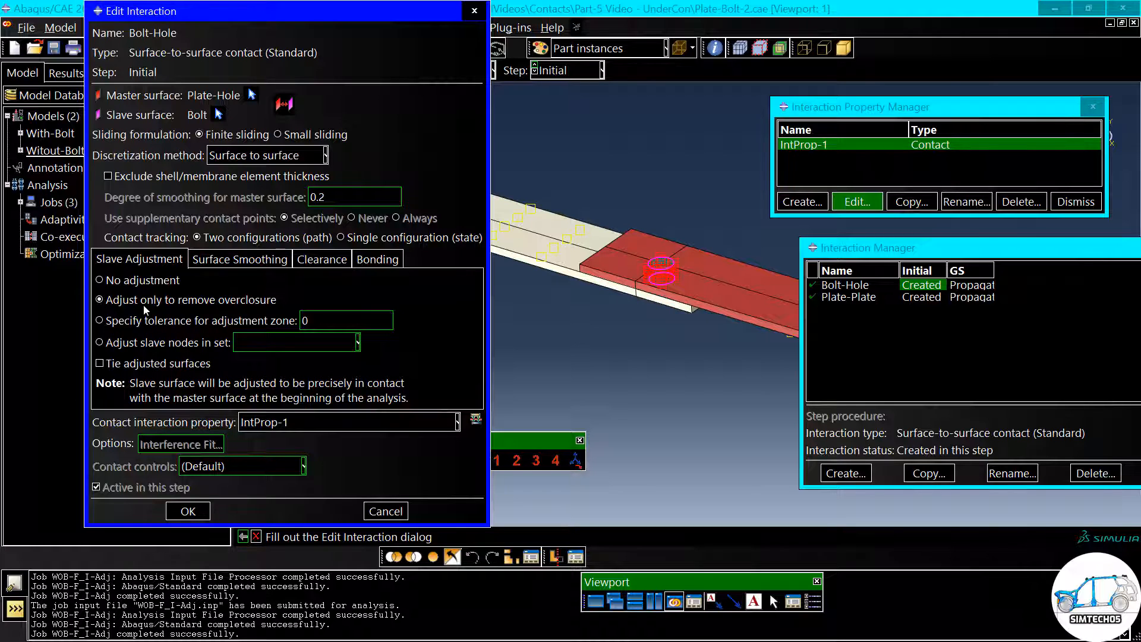
click(132, 323)
click(160, 345)
scroll(659, 265, up, 2)
scroll(658, 264, up, 2)
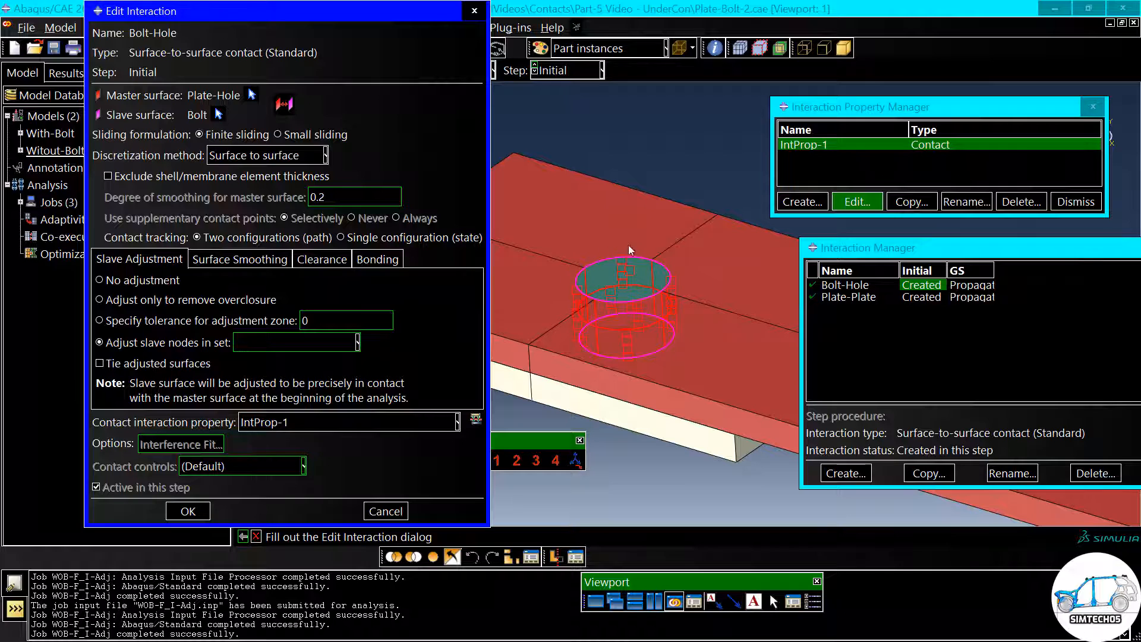
scroll(656, 277, down, 3)
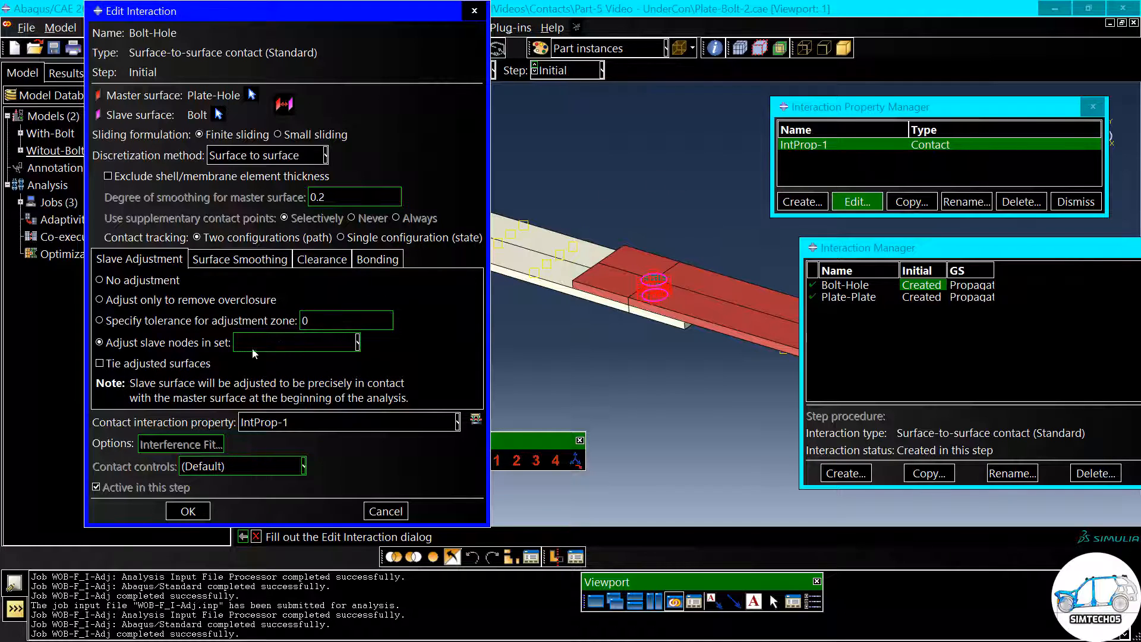
- Set the Bolt-Hole slave adjustment to remove overclosure only, and tie the adjusted surfaces
click(110, 367)
click(120, 302)
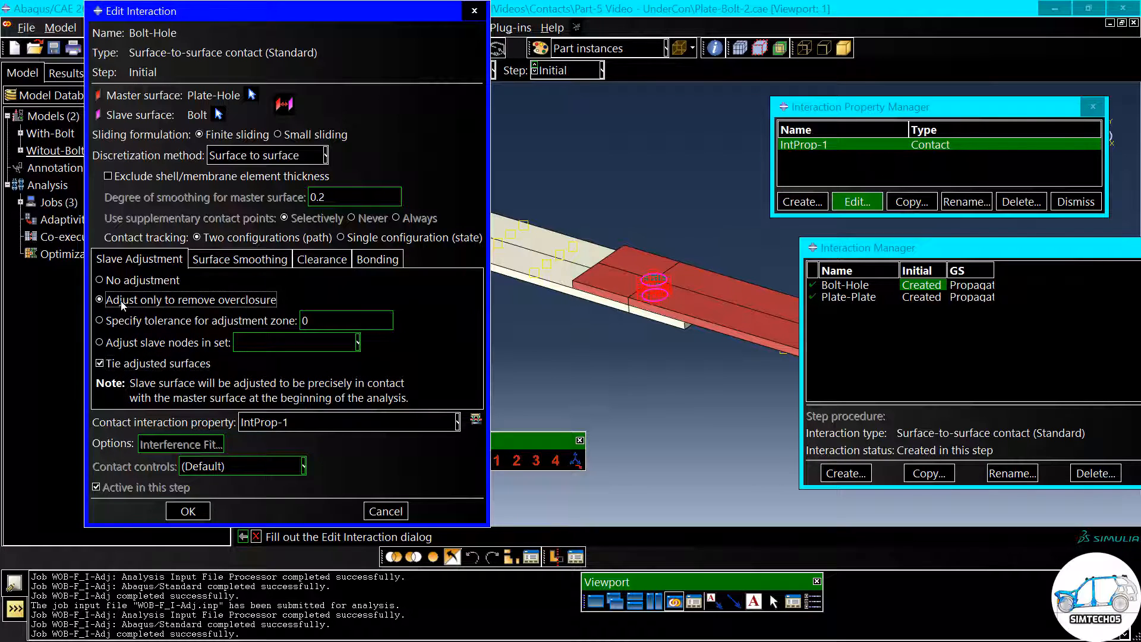
click(105, 281)
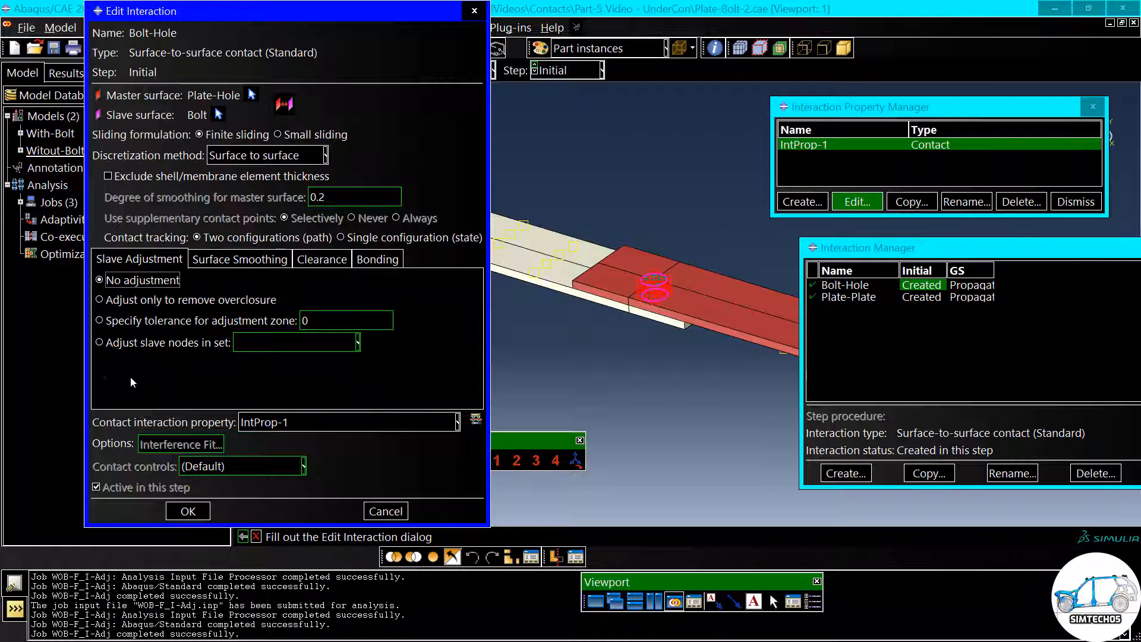
click(143, 301)
click(105, 365)
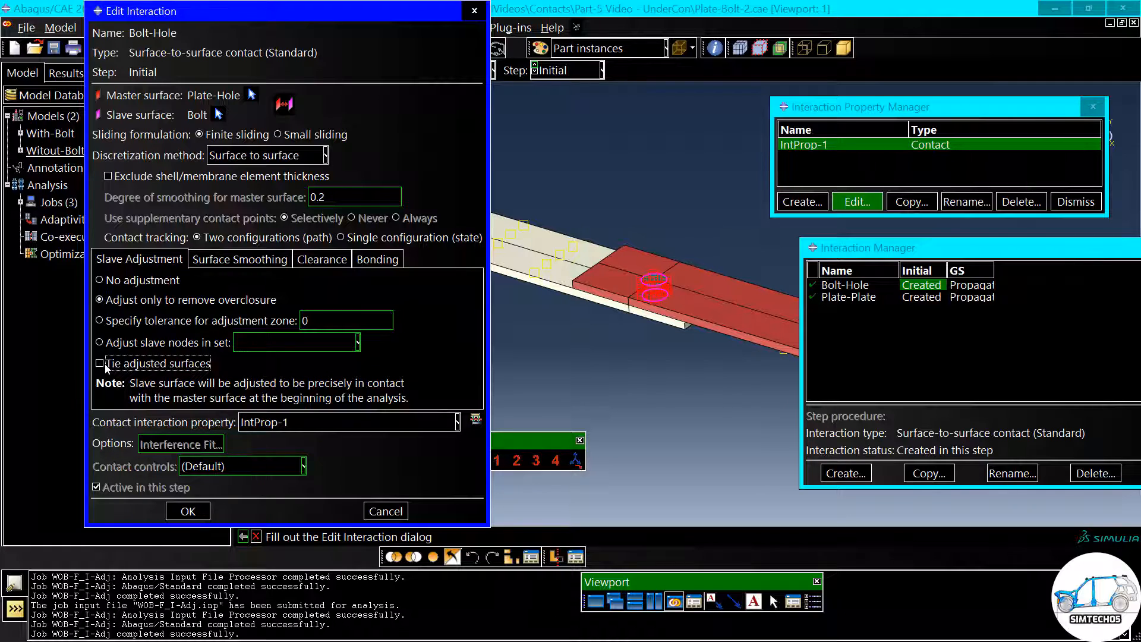
click(105, 365)
click(118, 344)
click(128, 301)
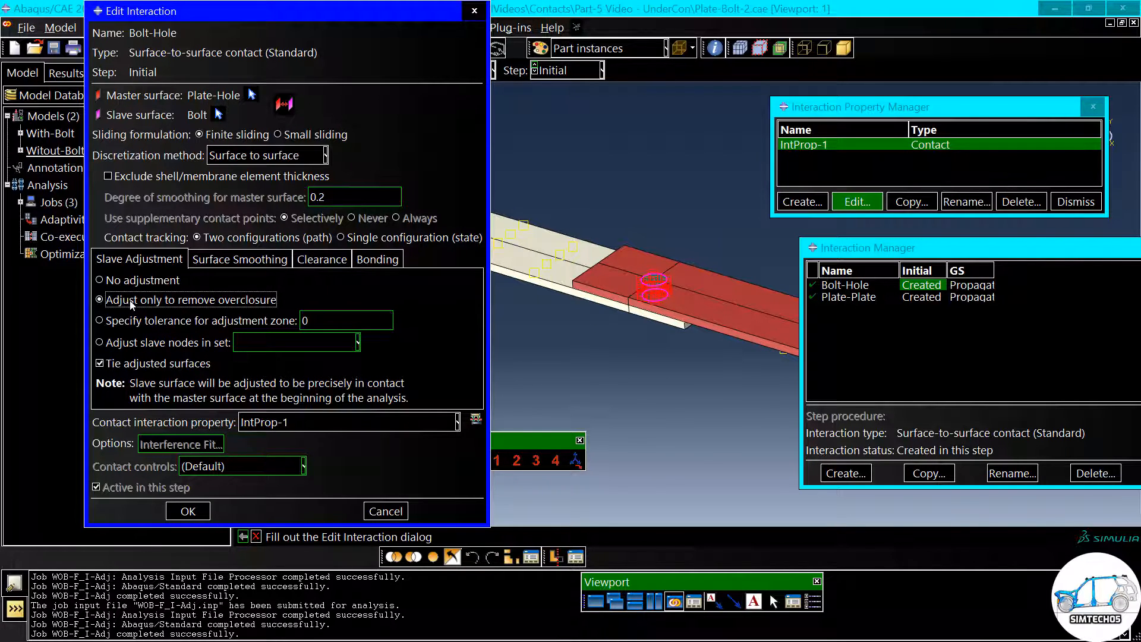
click(188, 512)
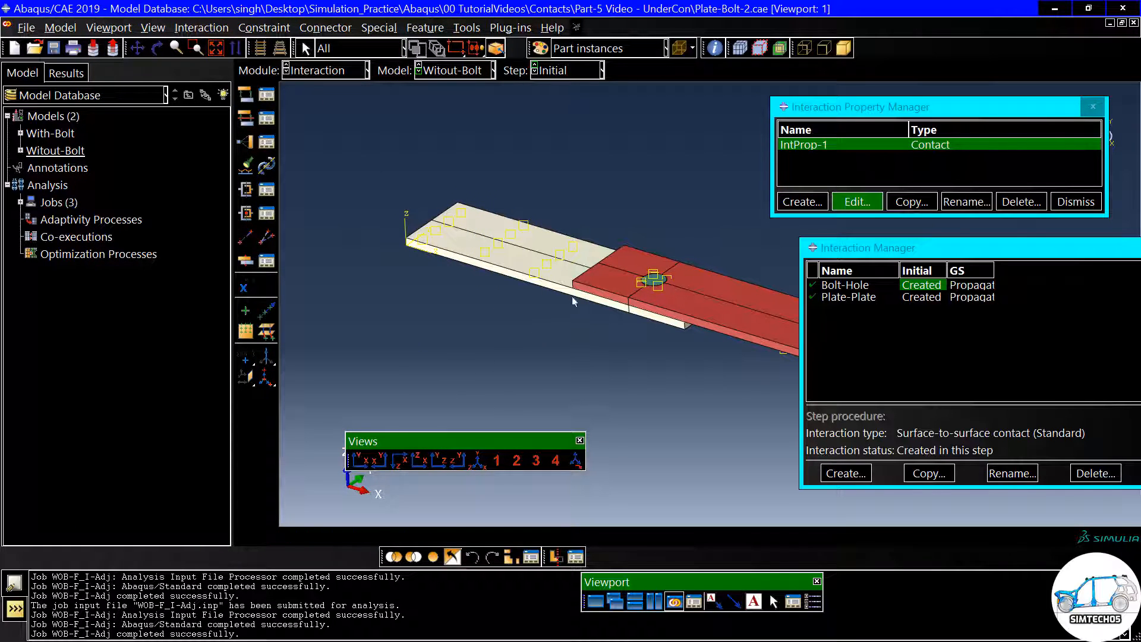
- Review the tangential behavior of contact property IntProp-1, and switch to the Job module
click(857, 203)
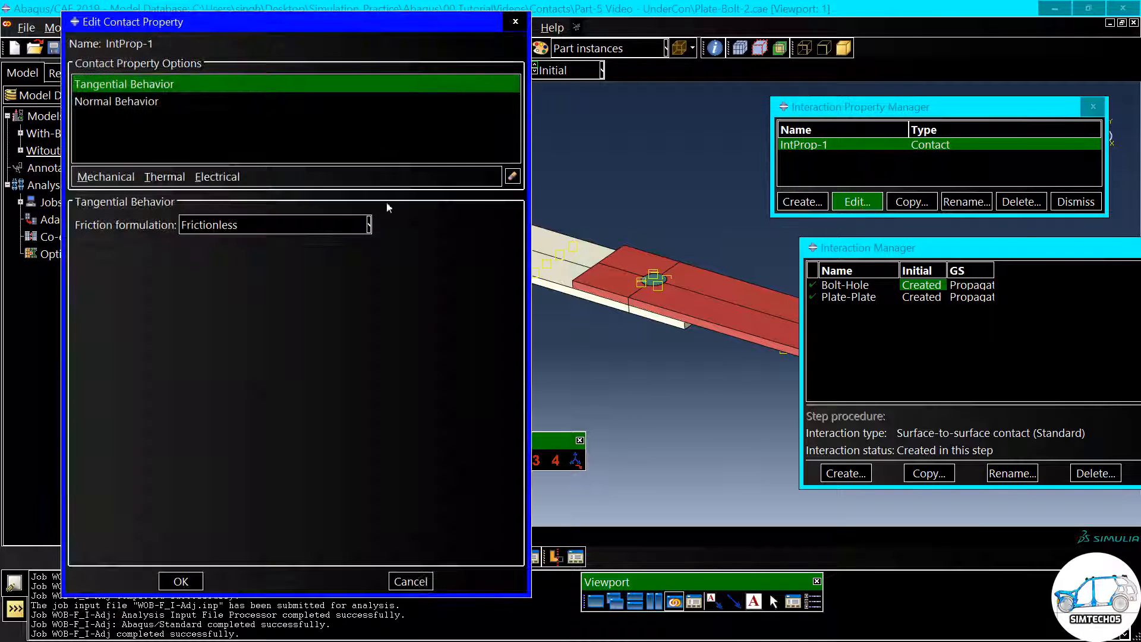
click(180, 581)
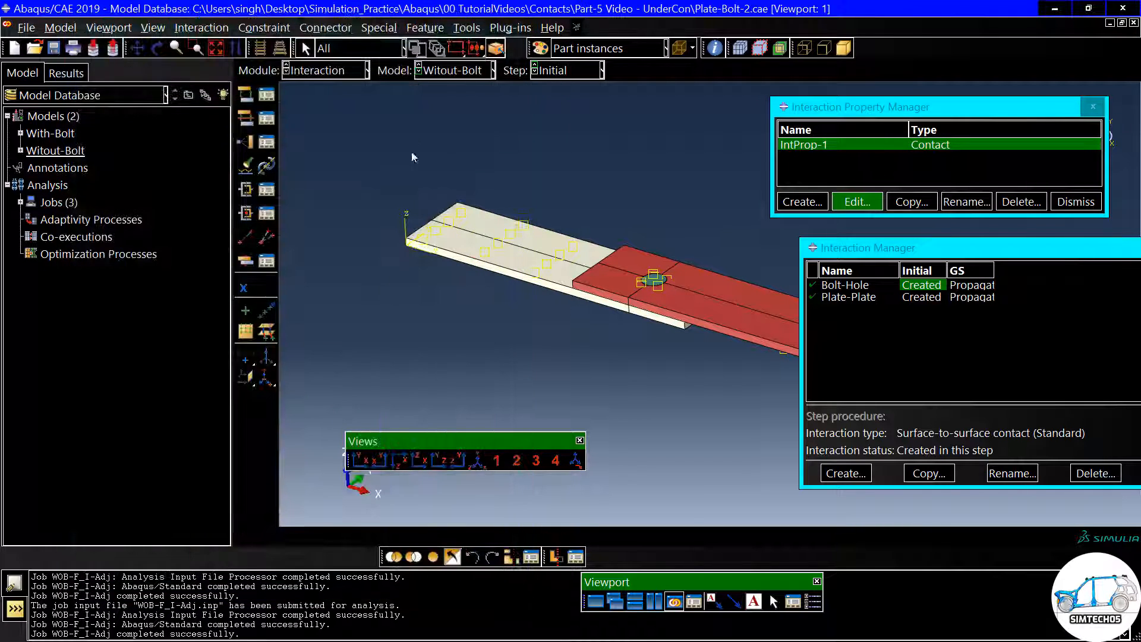
click(317, 72)
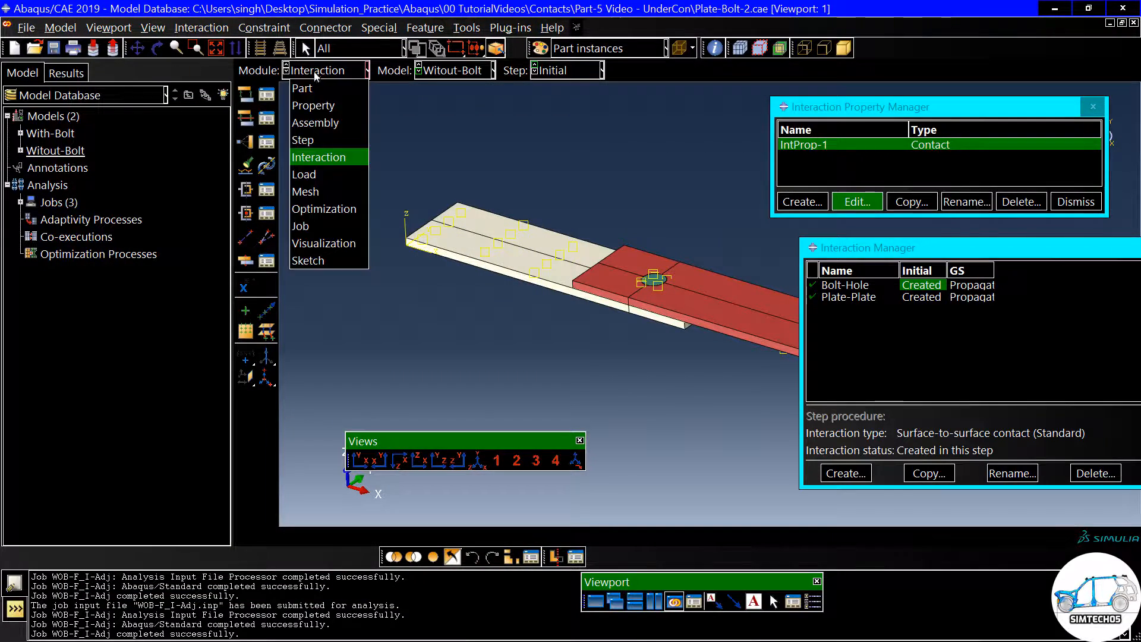
click(305, 223)
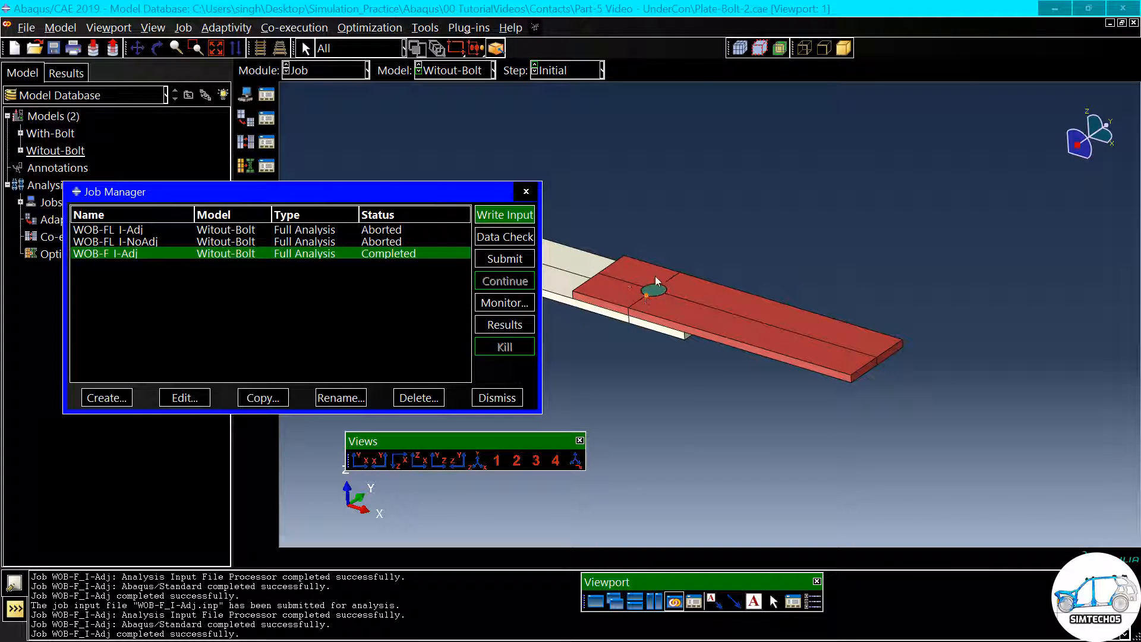
- Display the mesh on the assembly and examine how the bolt's edge nodes meet the edge of the plate hole
scroll(641, 295, up, 5)
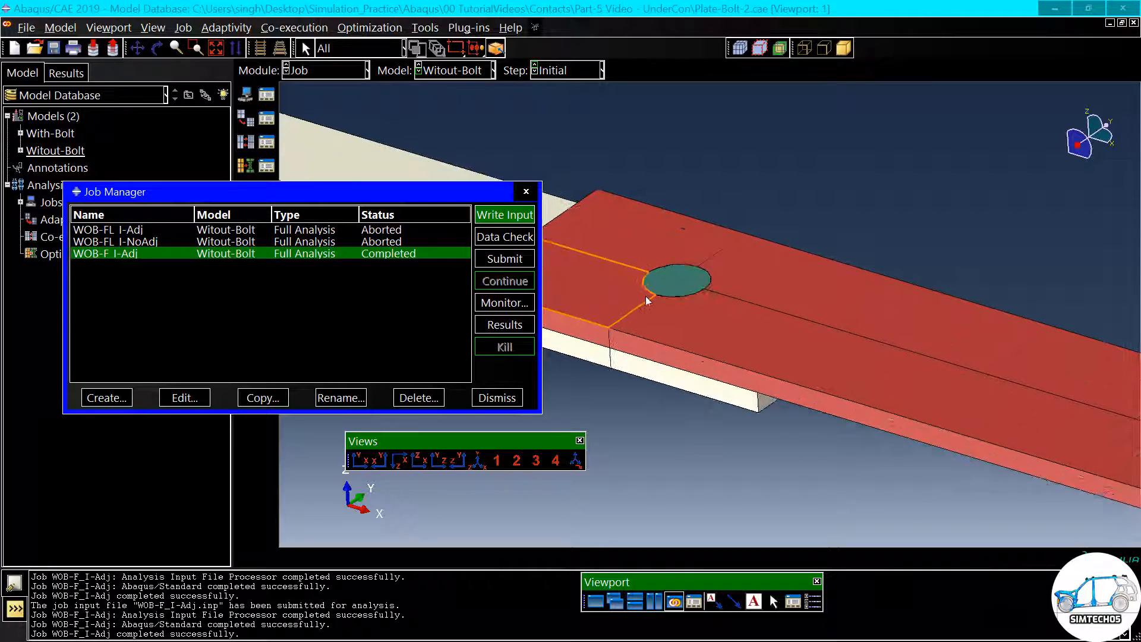
click(740, 51)
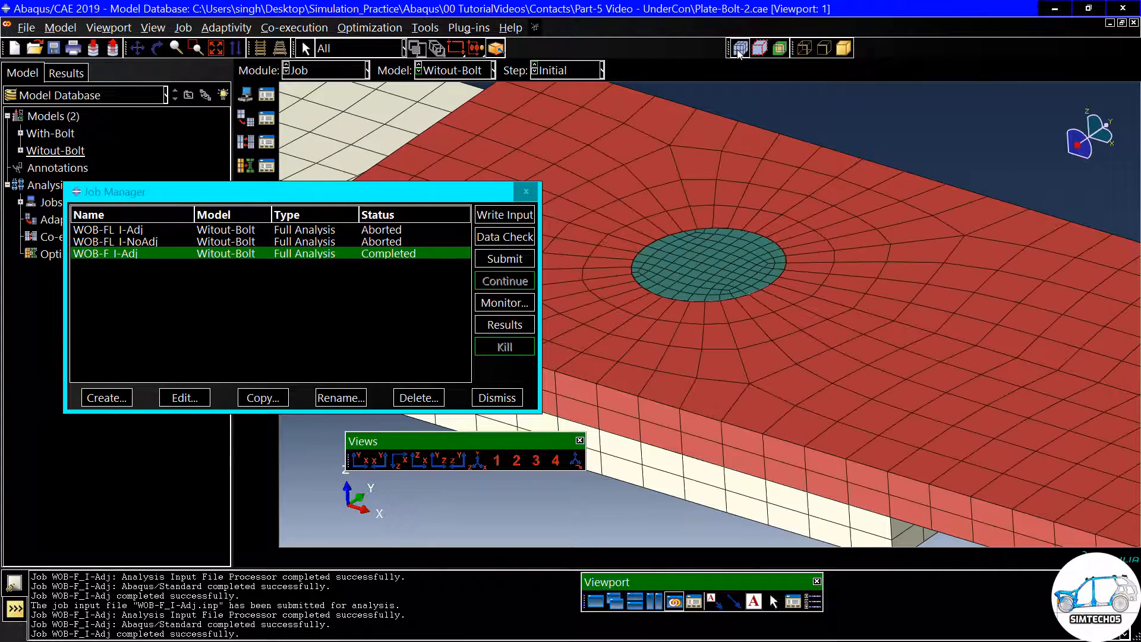
ctrl+alt+drag(679, 231, 692, 283)
scroll(692, 284, up, 6)
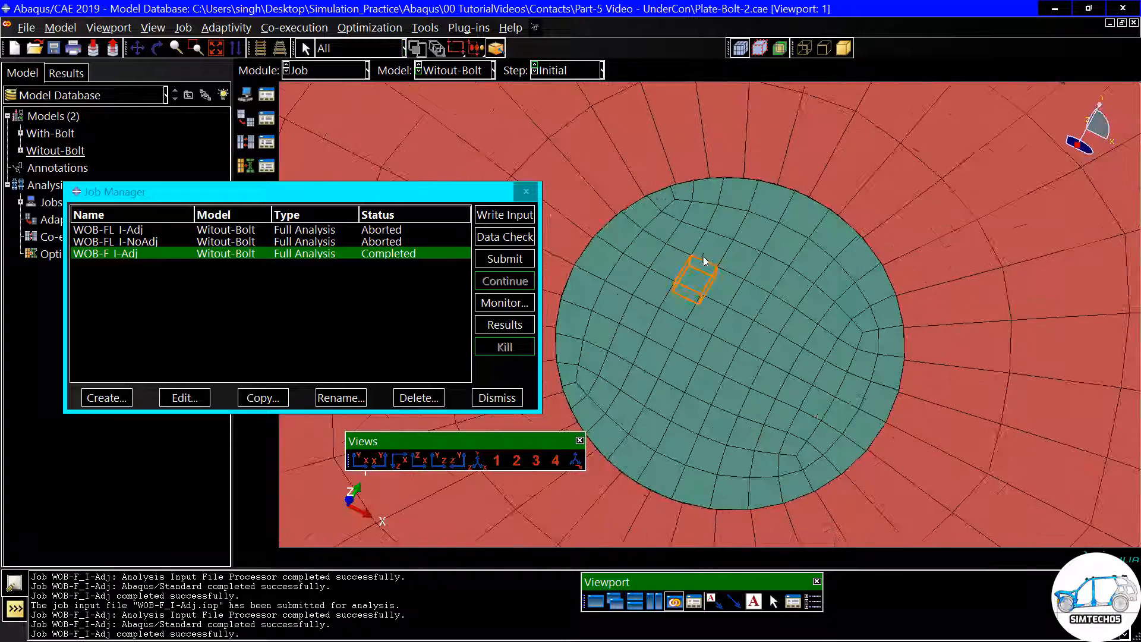
scroll(640, 188, up, 3)
scroll(640, 184, up, 5)
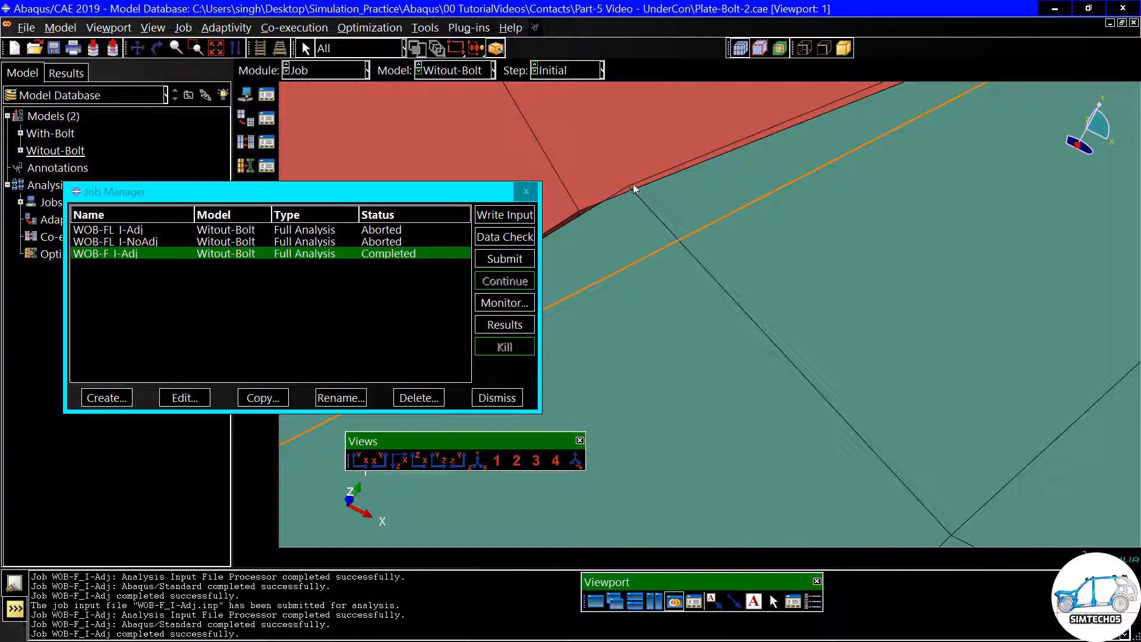
scroll(633, 187, down, 10)
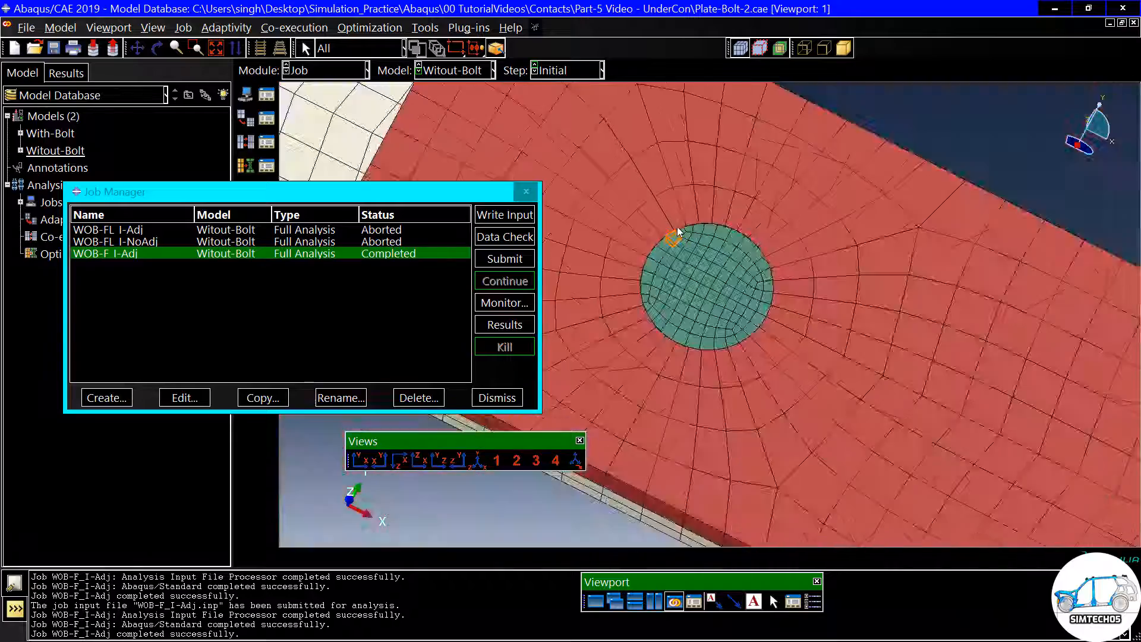
ctrl+alt+drag(704, 271, 662, 225)
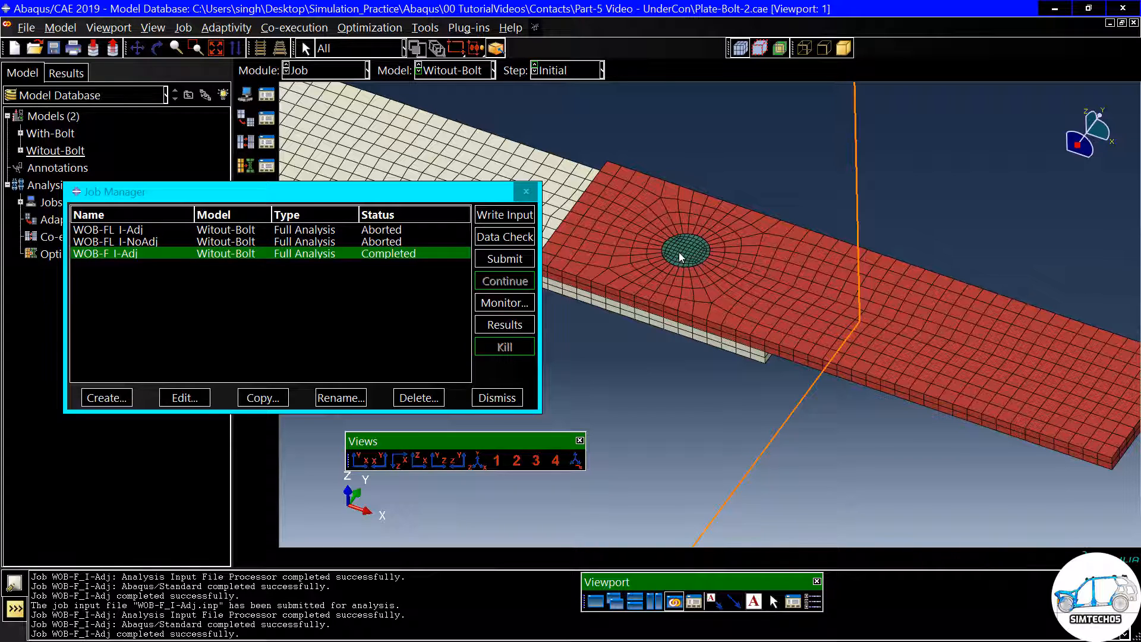
scroll(679, 252, down, 5)
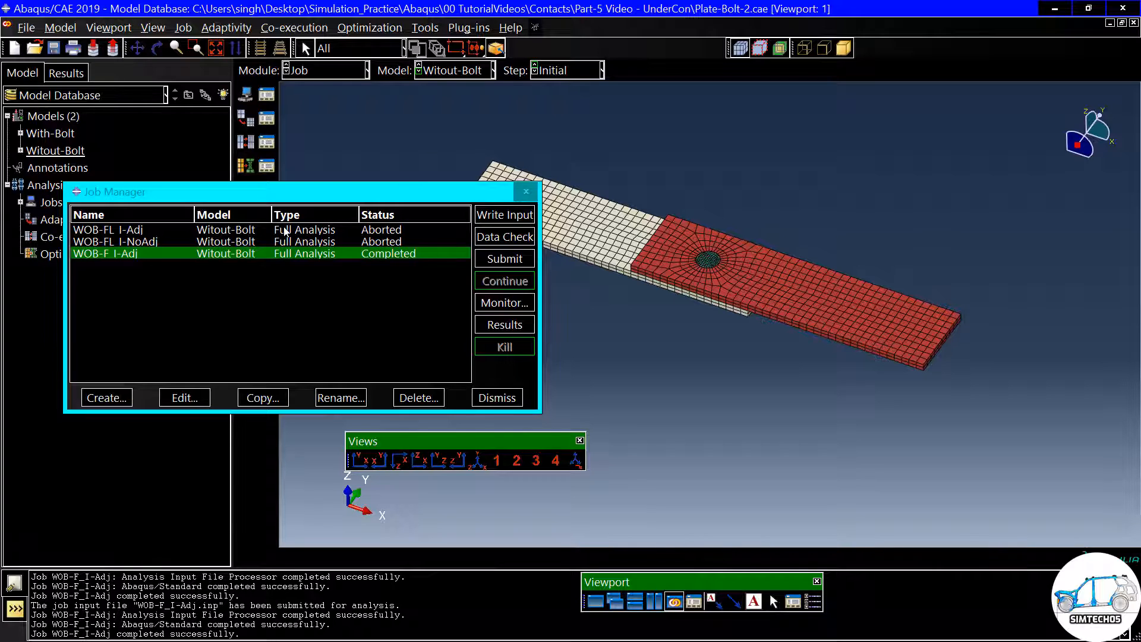
- Copy job WOB-F_I-Adj to a new job named WOB-F_I-Adj_T, with Witout-Bolt as its source model
click(262, 397)
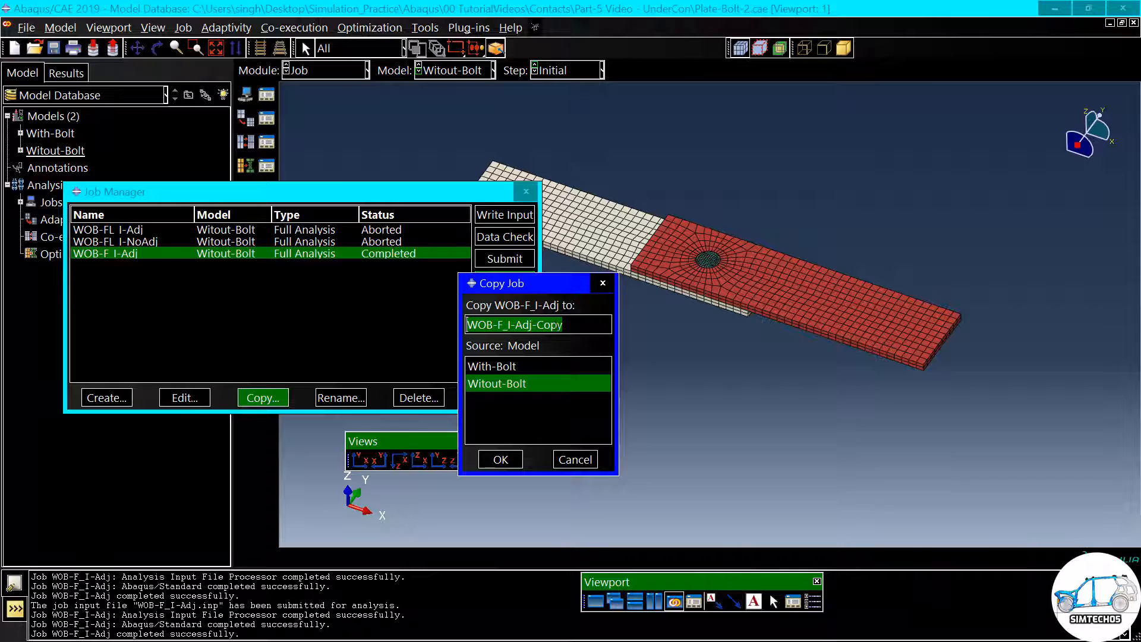
drag(561, 326, 537, 325)
key(BackSpace)
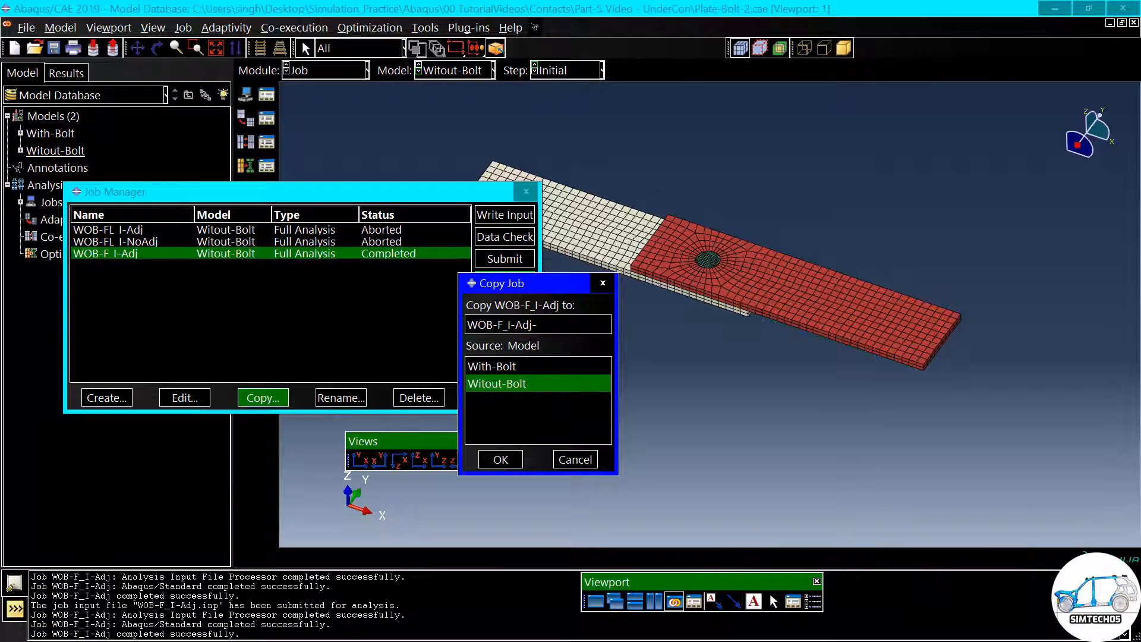
text(_T)
click(501, 459)
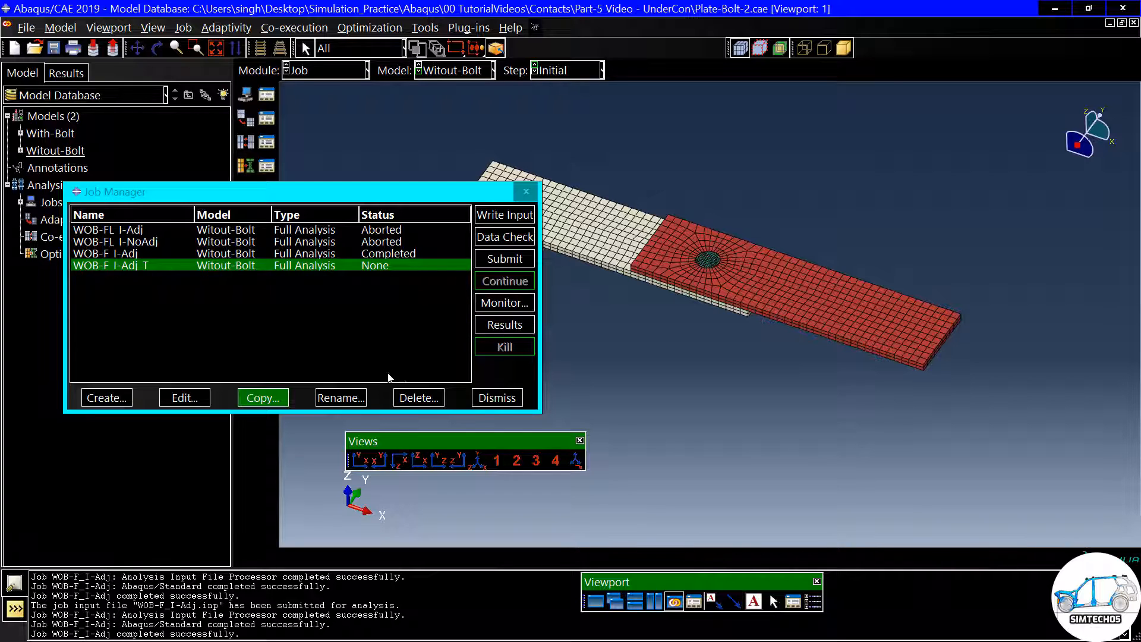
- Rename the copied job as WOB-FL_I-Adj_T
click(343, 399)
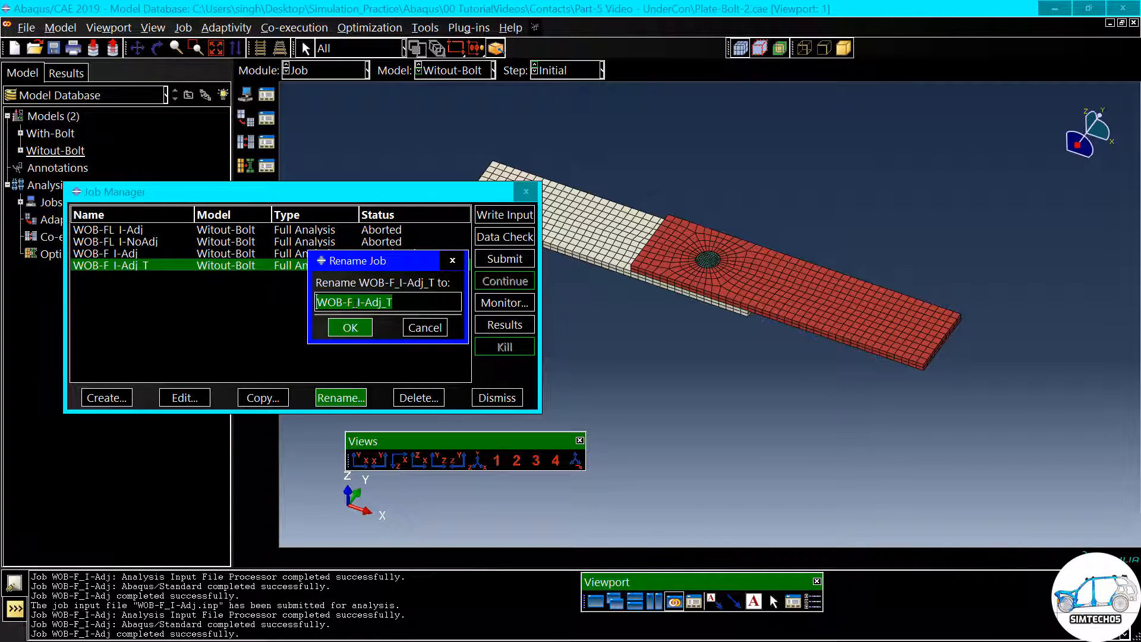
click(352, 302)
text(L)
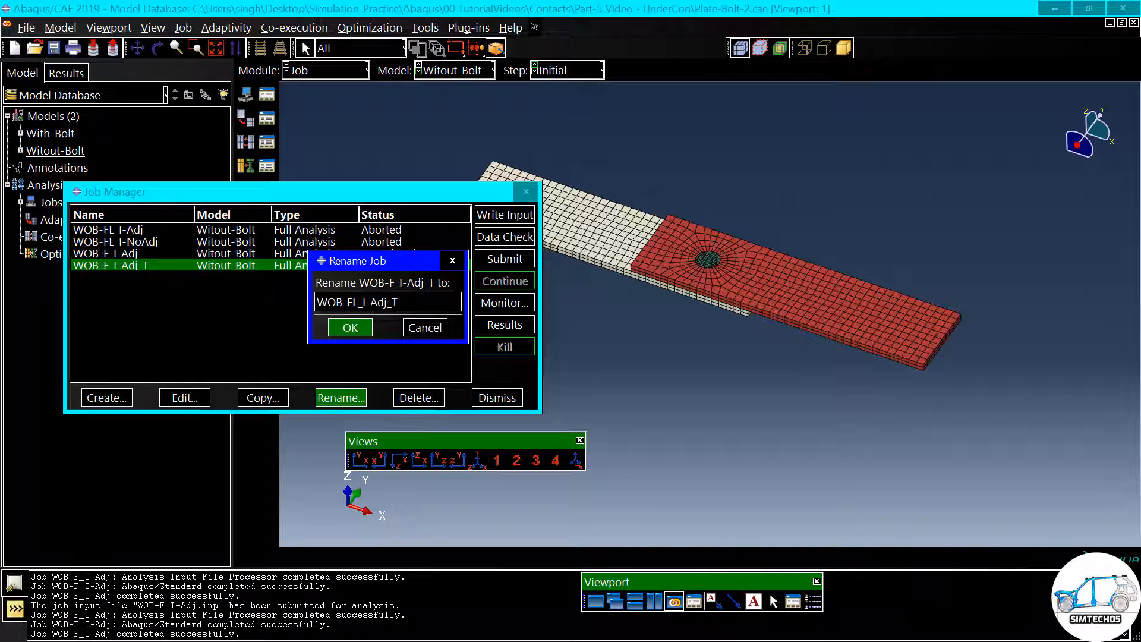
click(351, 327)
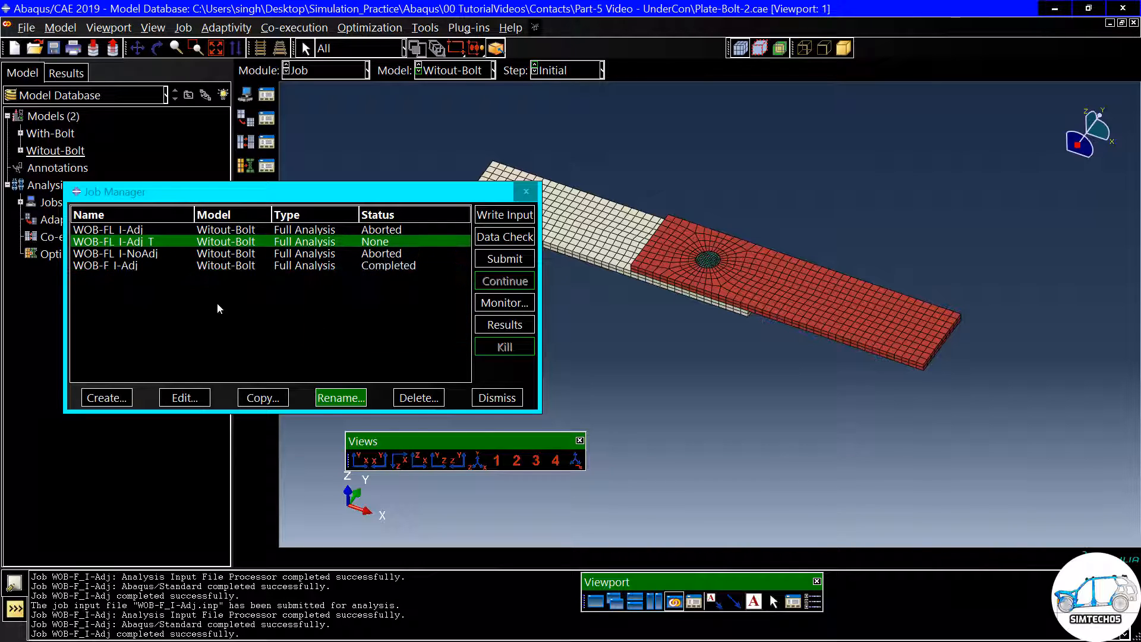
- Submit job WOB-FL_I-Adj_T for analysis and monitor its increments and iterations until the run ends
click(496, 261)
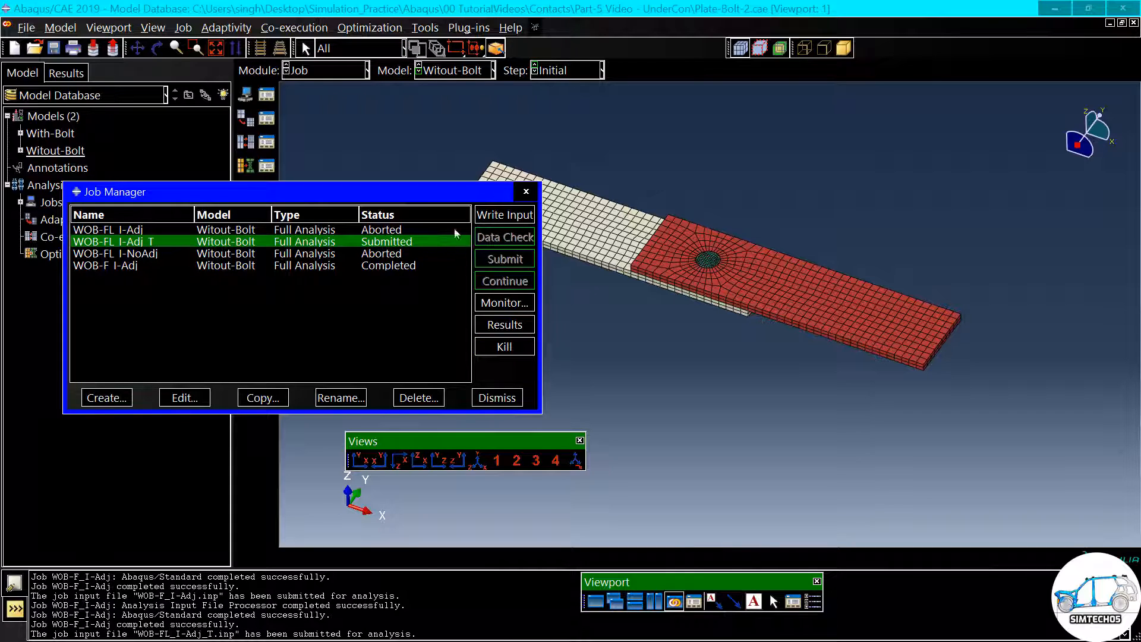
drag(430, 199, 490, 128)
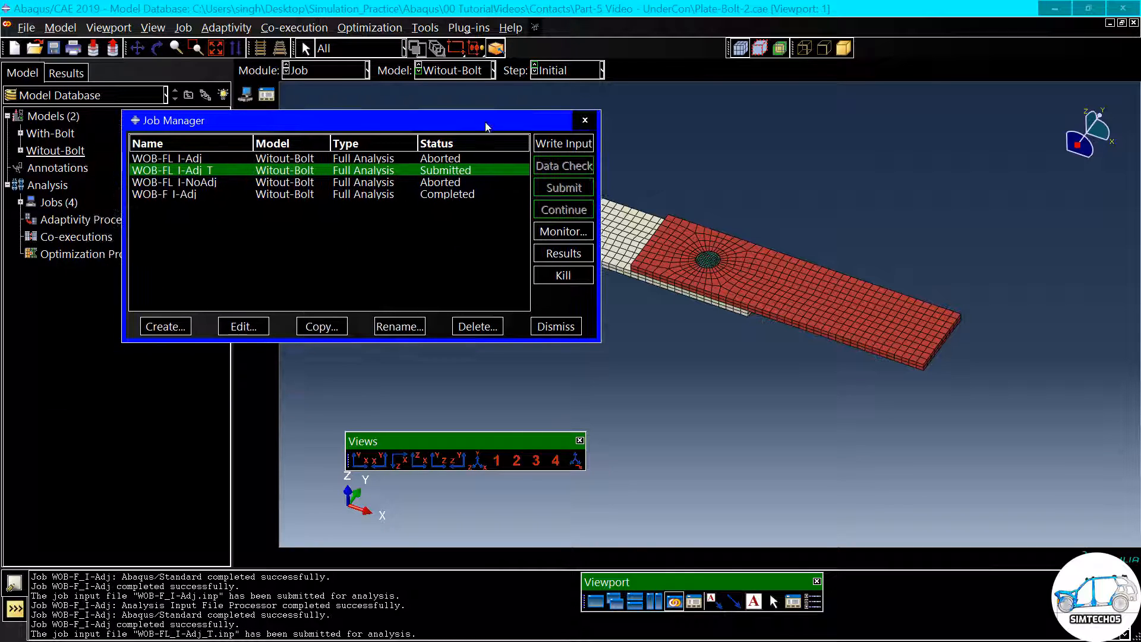
click(567, 235)
drag(372, 281, 488, 207)
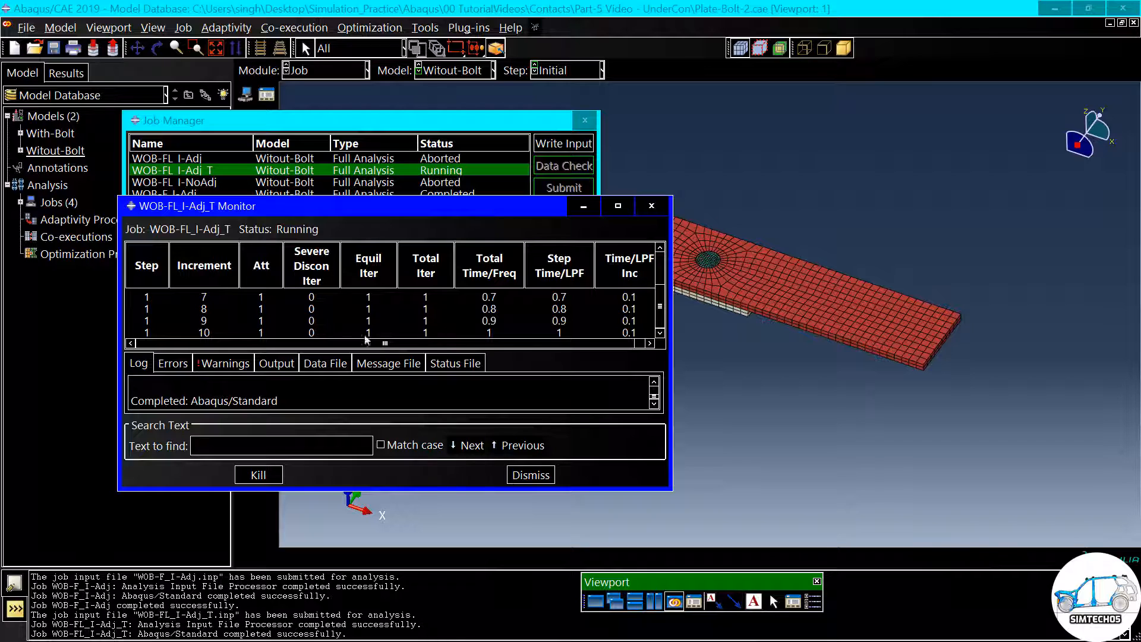
scroll(404, 316, up, 5)
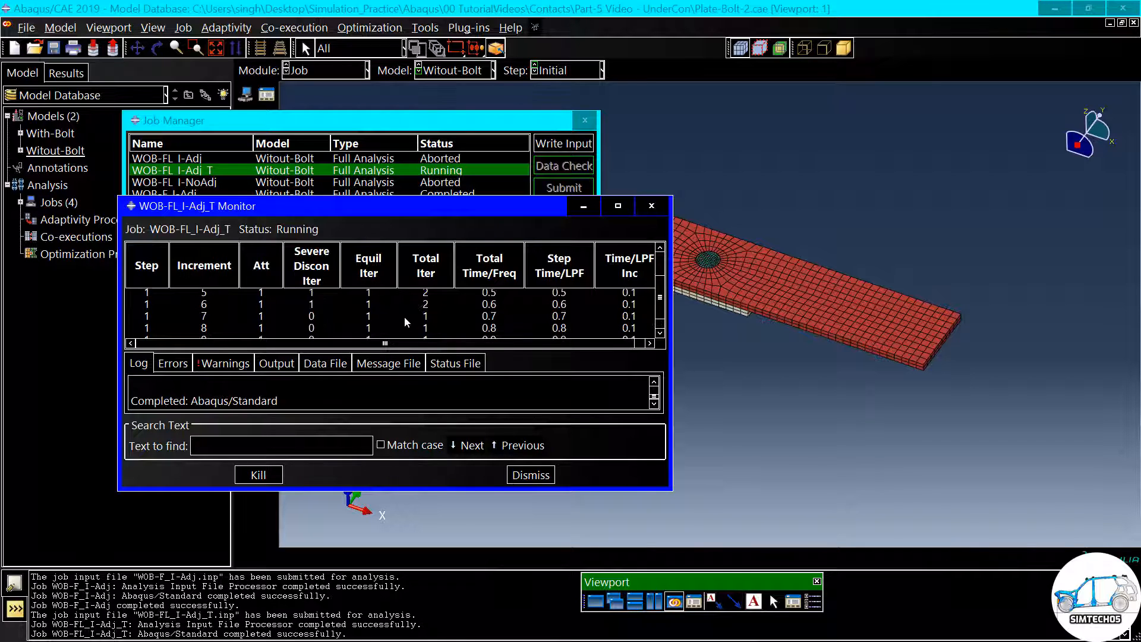
click(521, 476)
- Open the results of job WOB-FL_I-Adj_T, plot Mises stress contours on the deformed shape, and inspect the bolt-hole region
click(564, 256)
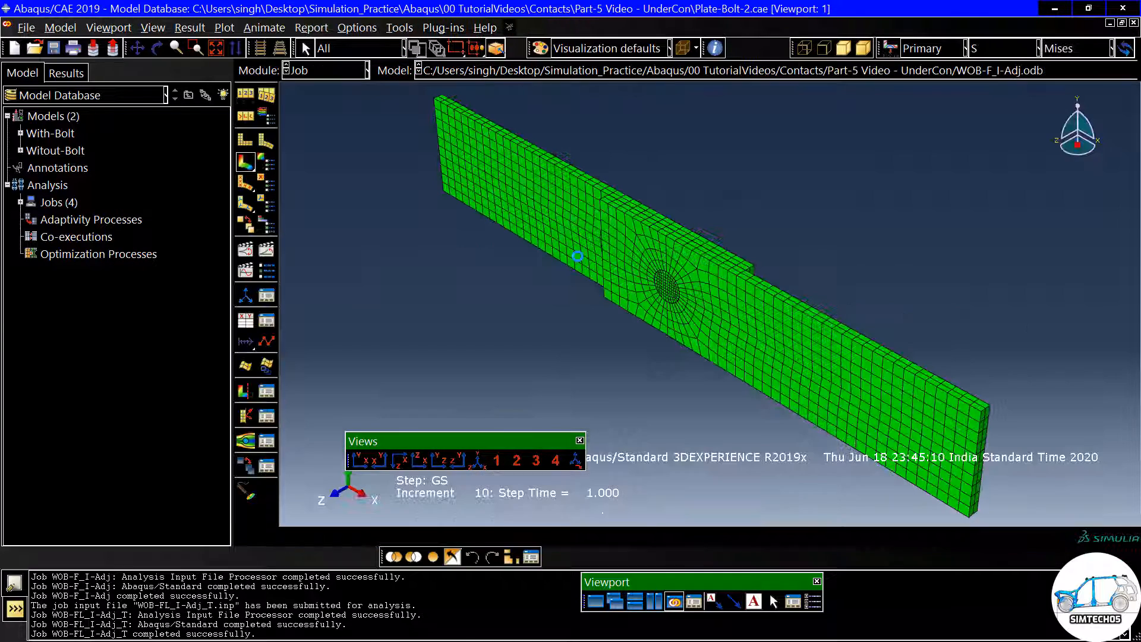
click(246, 161)
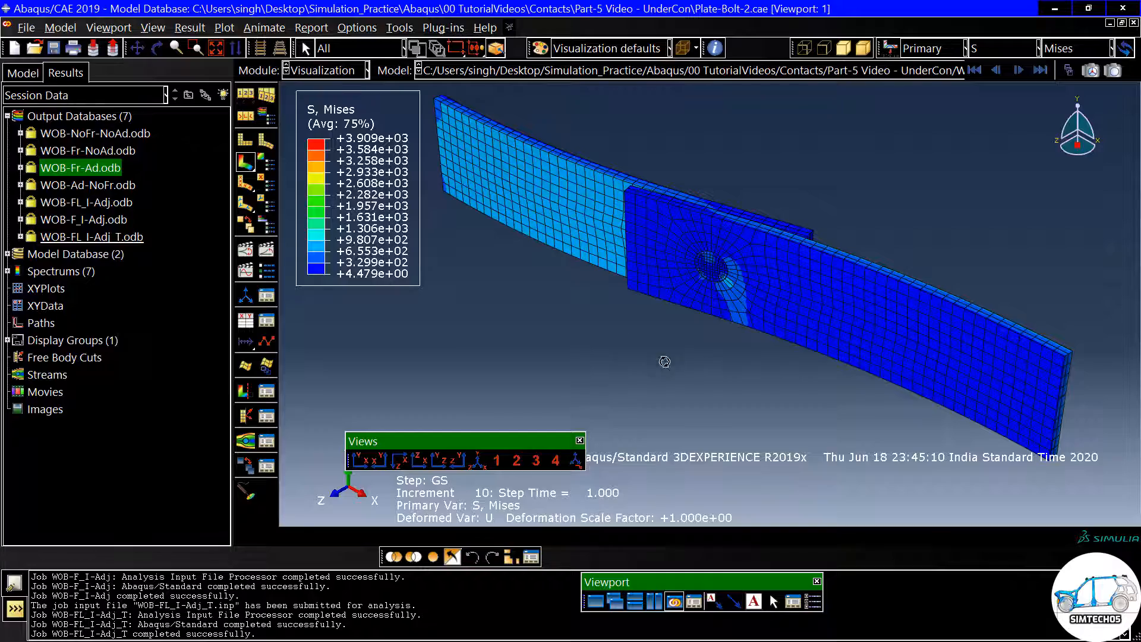
ctrl+alt+drag(665, 366, 716, 163)
ctrl+alt+drag(639, 339, 659, 296)
scroll(711, 291, down, 3)
ctrl+alt+drag(734, 263, 628, 343)
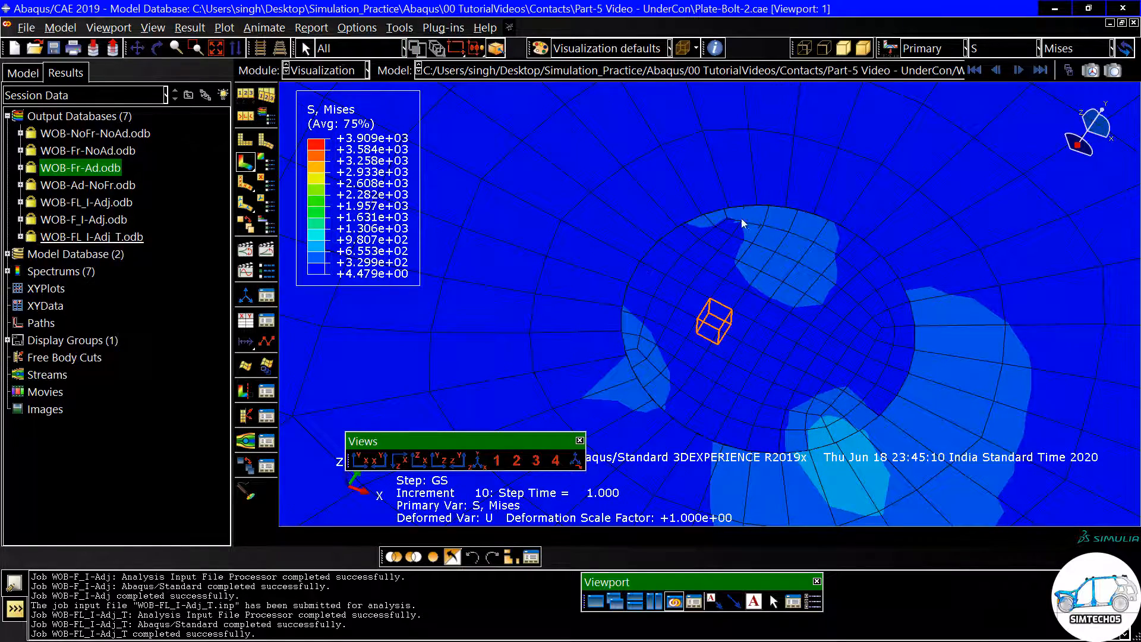
scroll(762, 342, down, 5)
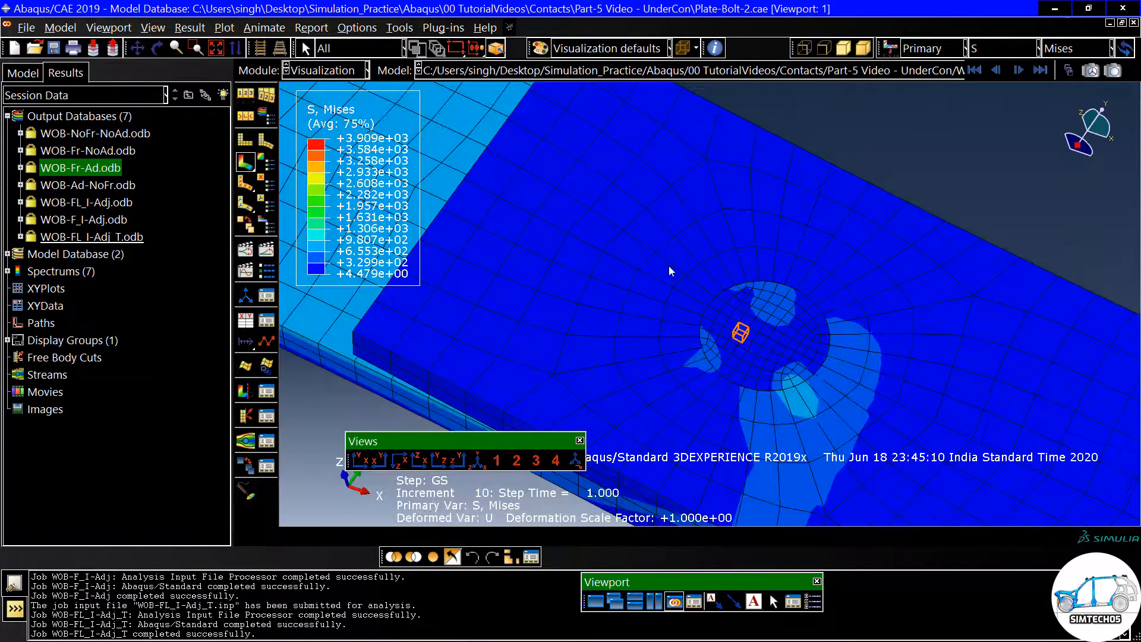
- Examine the bending of the deformed plates and the stress distribution where they overlap around the bolt
mouse_move(673, 384)
ctrl+alt+mouse_down()
mouse_move(715, 292)
mouse_move(704, 255)
ctrl+alt+mouse_up()
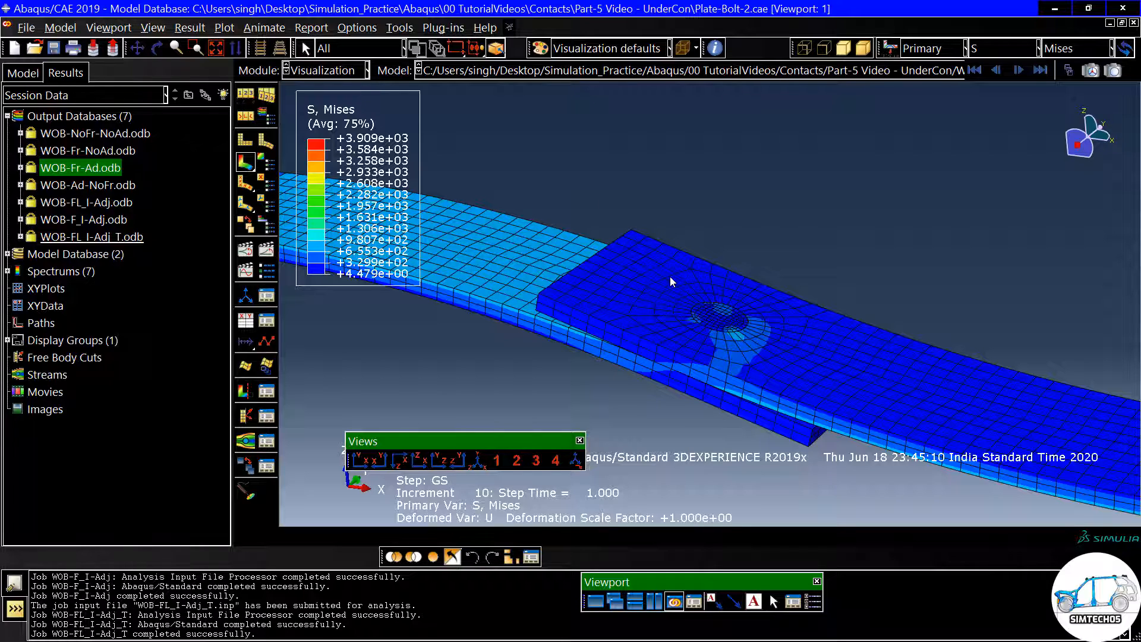
scroll(669, 258, down, 3)
ctrl+alt+drag(697, 257, 690, 273)
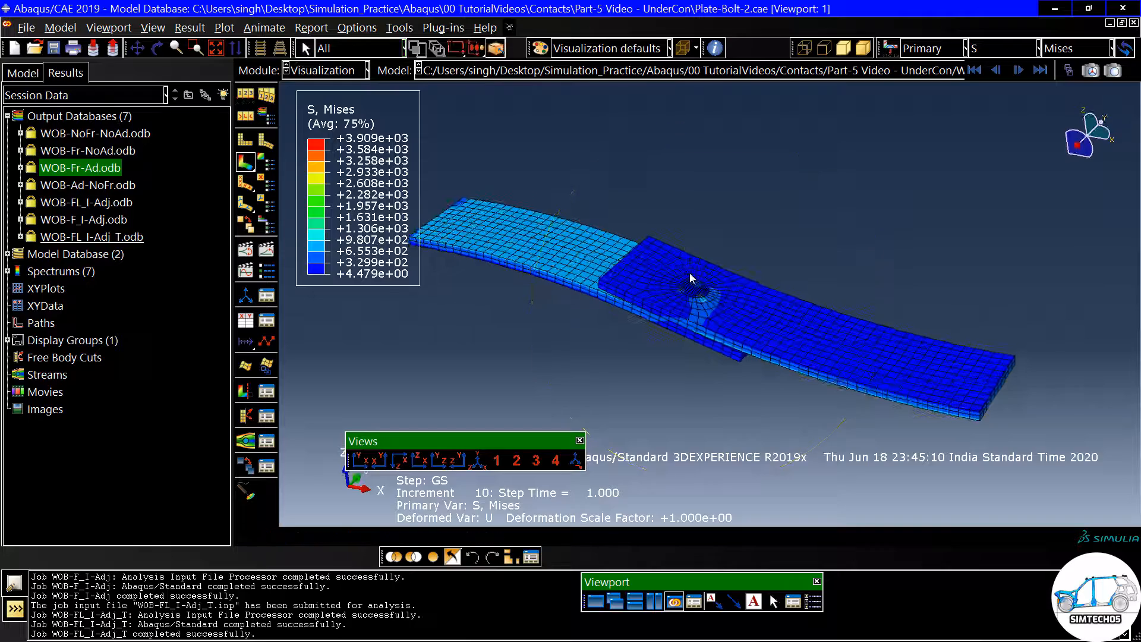
scroll(693, 290, up, 3)
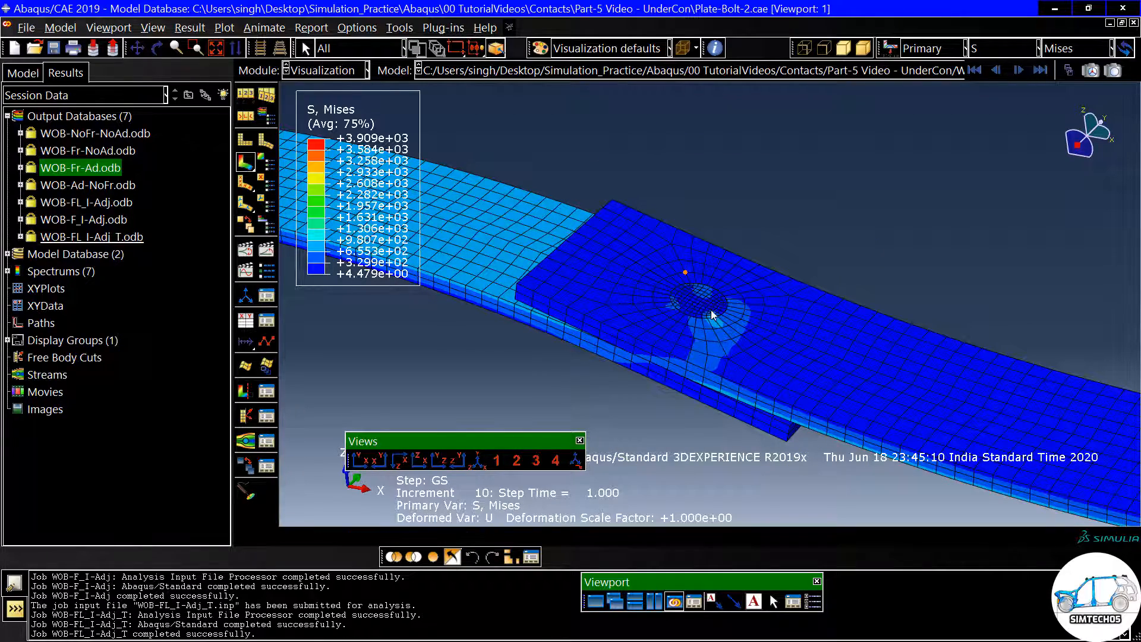
ctrl+alt+drag(704, 319, 685, 305)
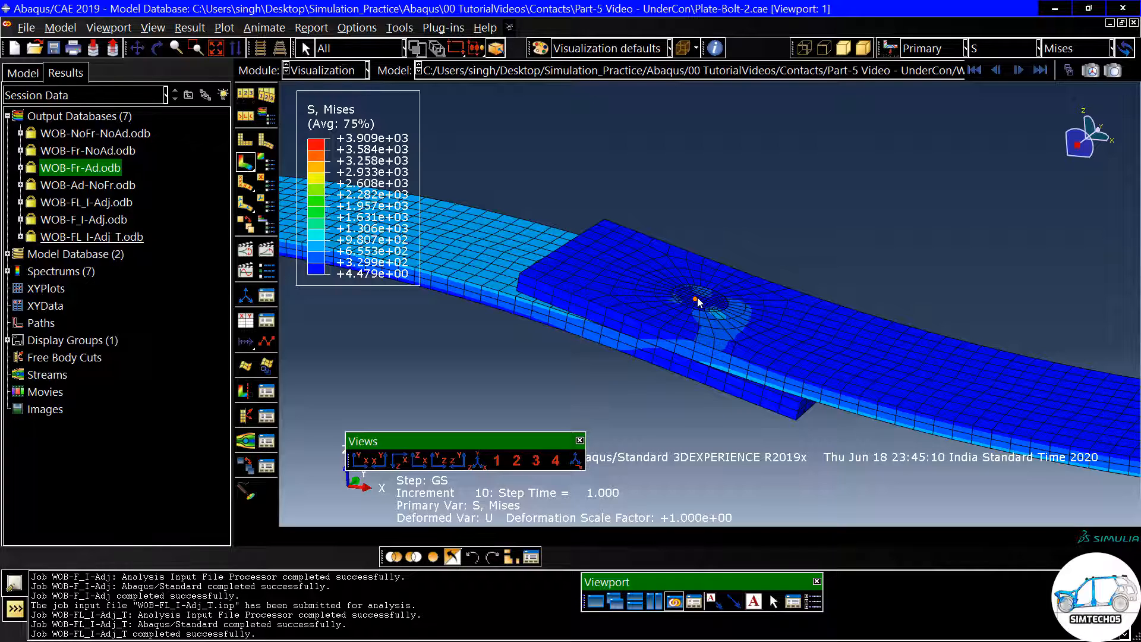
ctrl+alt+drag(742, 205, 731, 242)
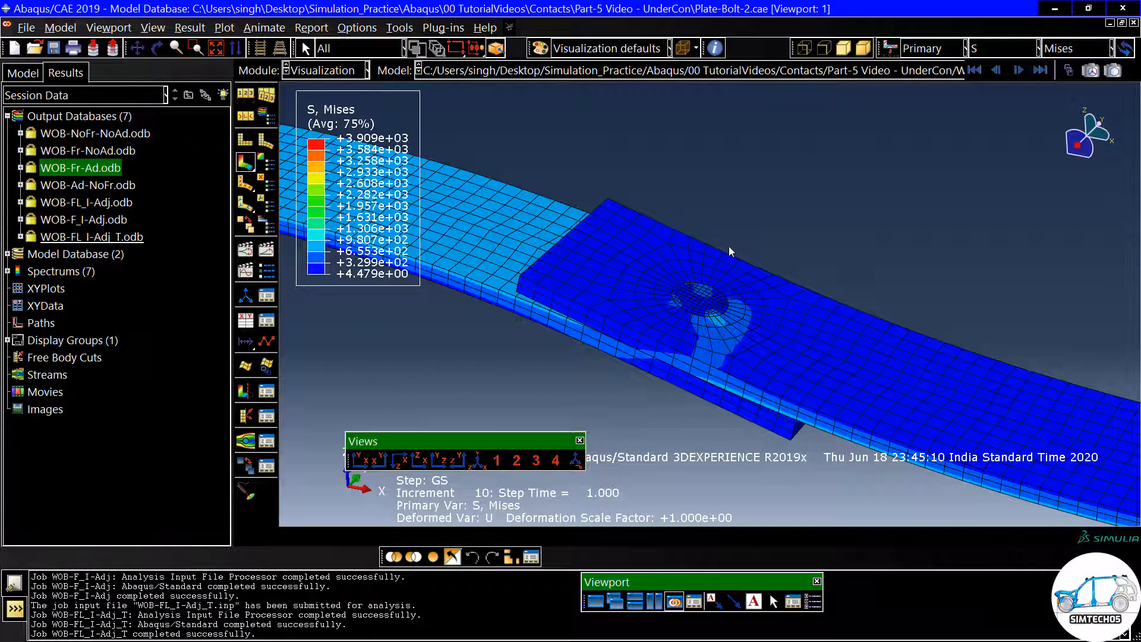
- Switch to the Interaction module for the With-Bolt model and bring its bolt head into close view
click(339, 71)
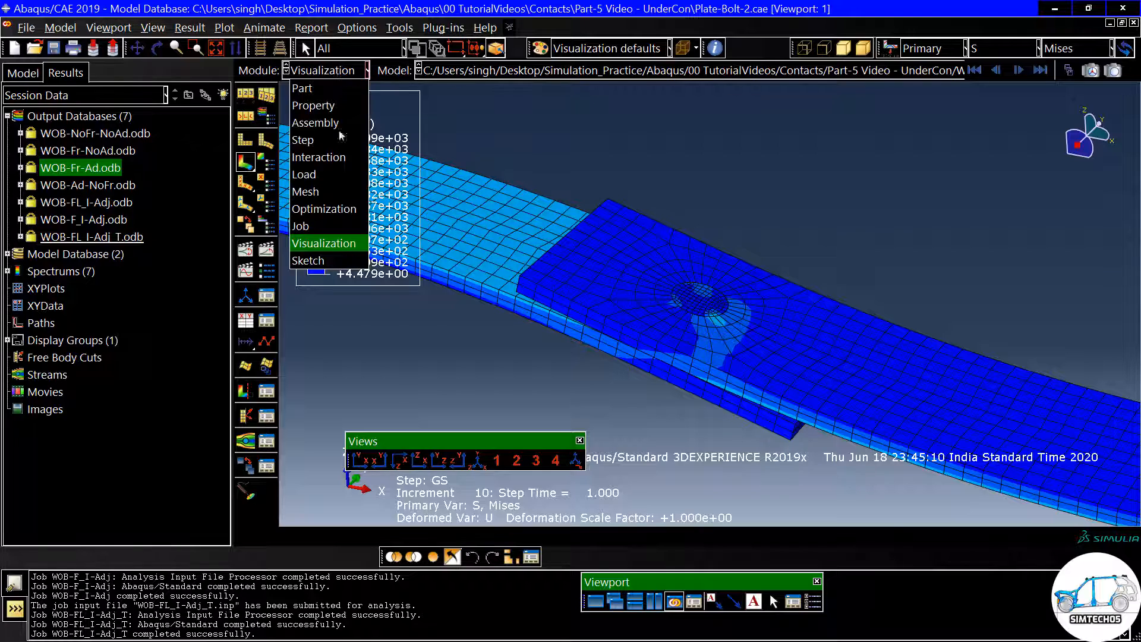
click(324, 157)
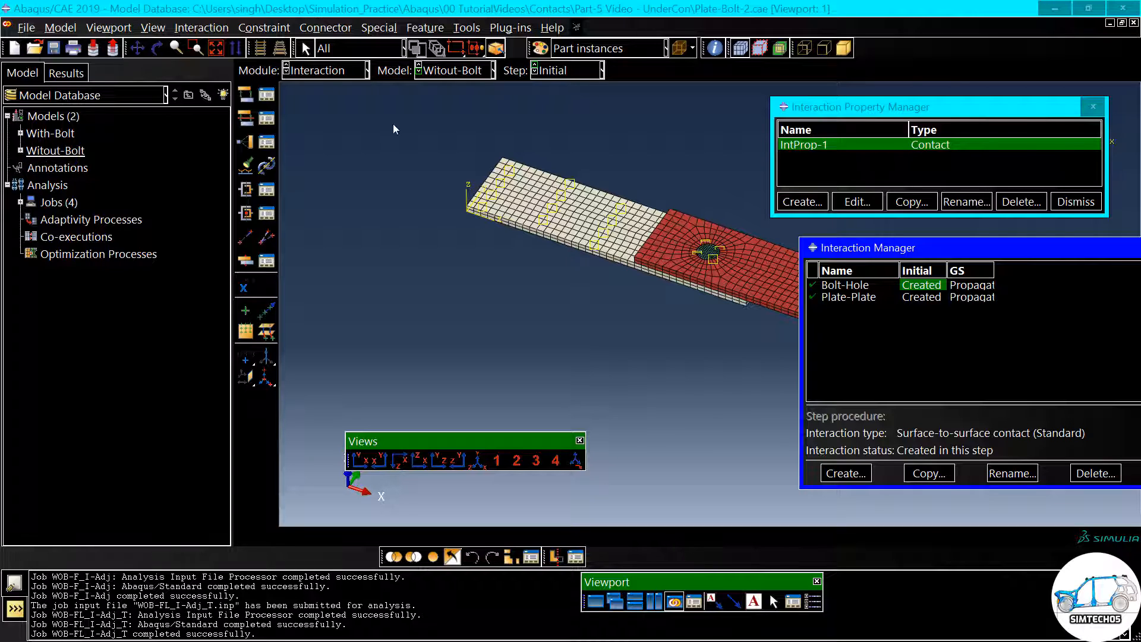
click(437, 79)
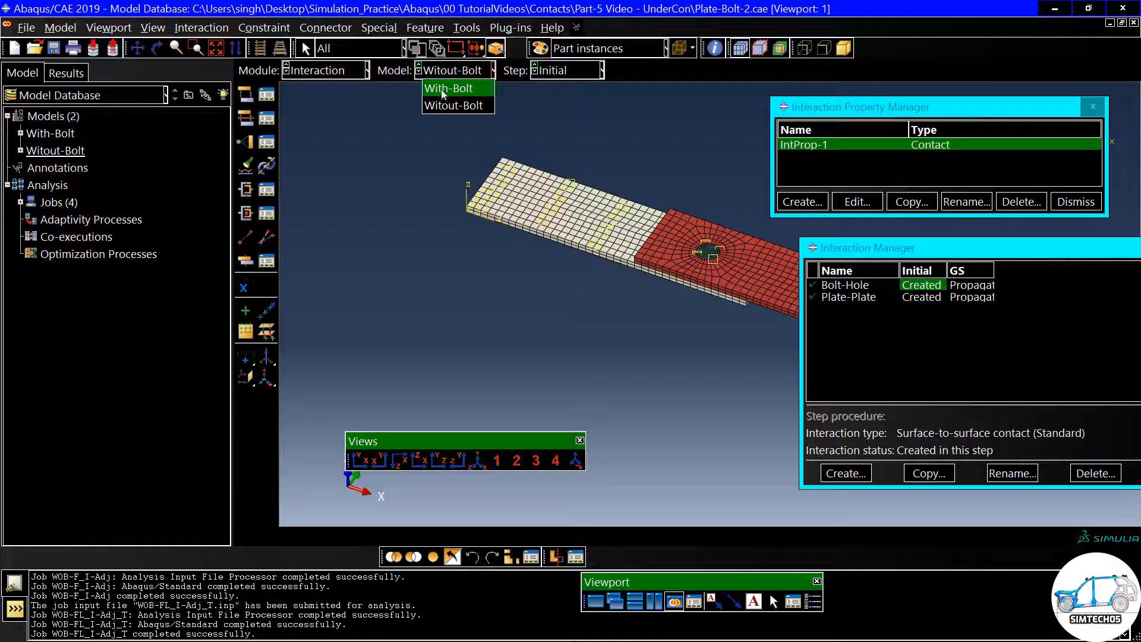
click(441, 89)
ctrl+alt+drag(679, 319, 700, 302)
scroll(689, 267, down, 1)
scroll(701, 302, down, 5)
ctrl+alt+drag(603, 195, 633, 227)
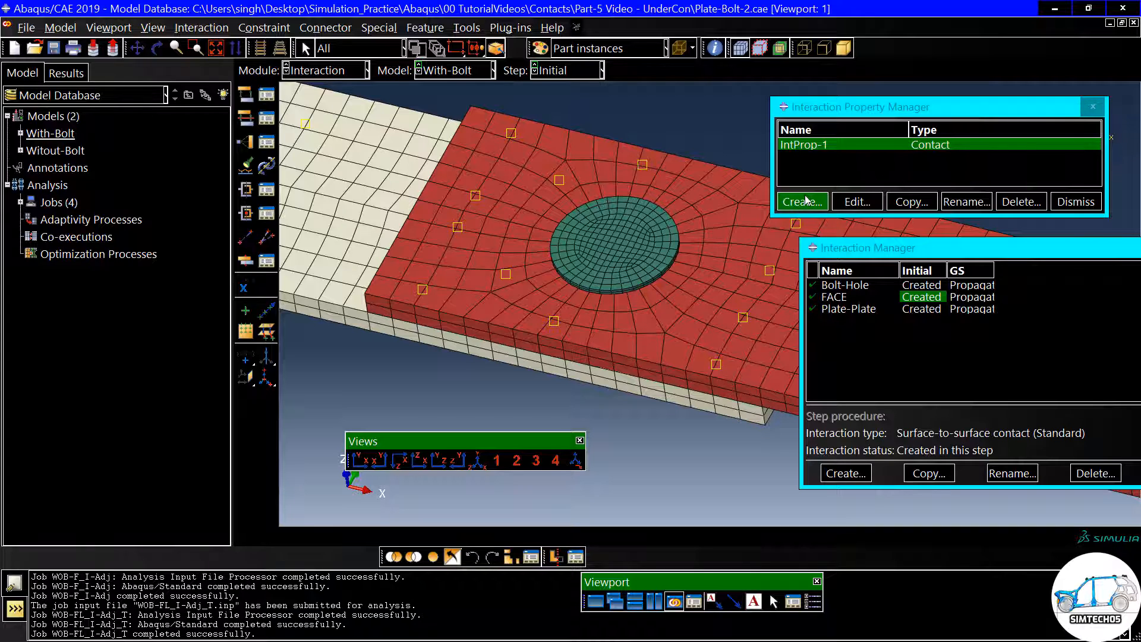
- Review the tangential and normal behavior settings of the contact property IntProp-1
click(856, 203)
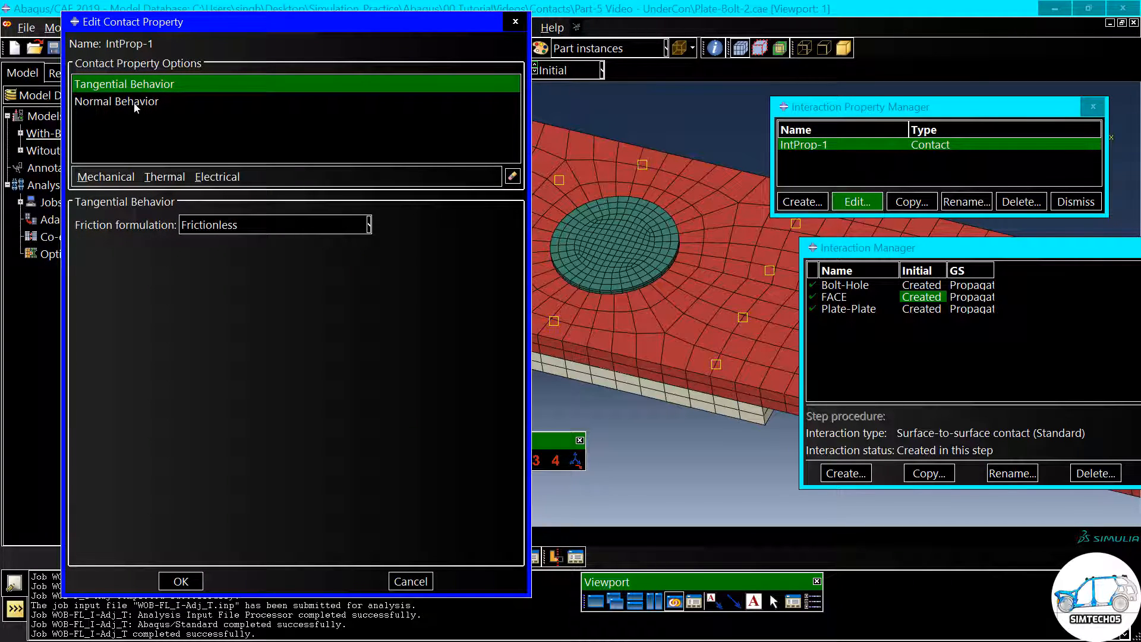
click(140, 102)
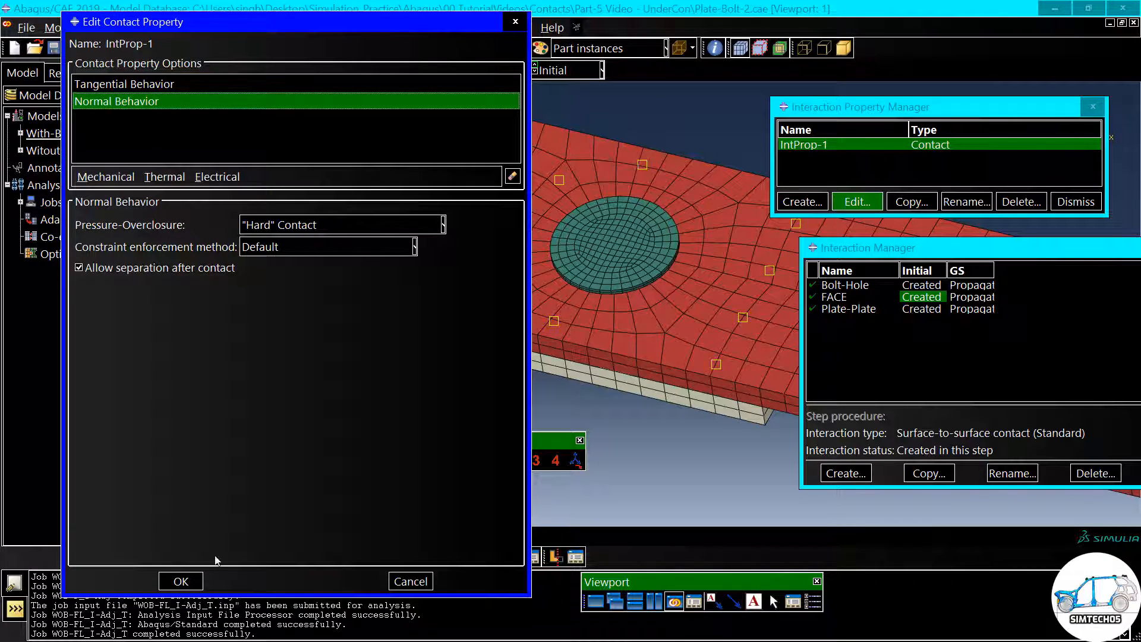
click(181, 581)
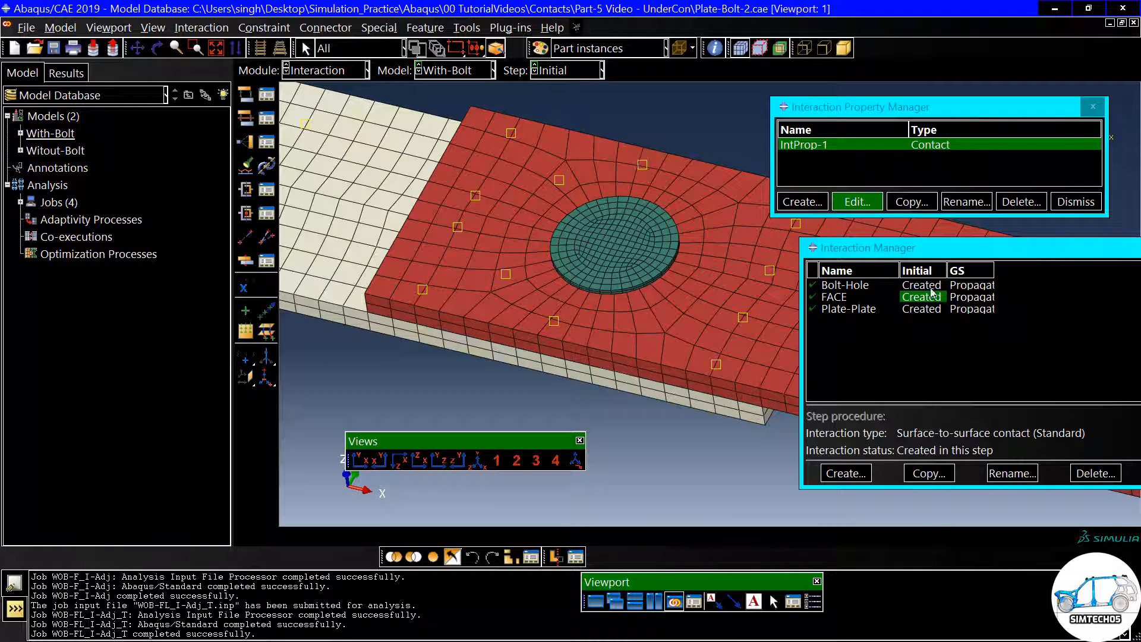
- Inspect the bolt head region and review the Bolt-Hole interaction's surfaces and slave adjustment setting
scroll(701, 258, up, 3)
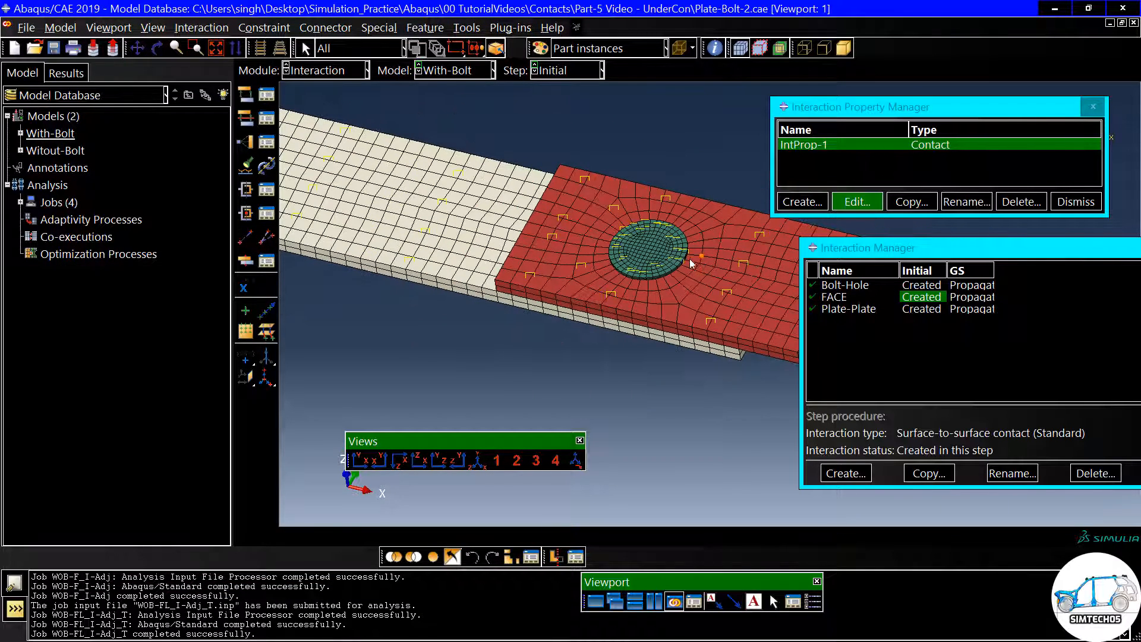
scroll(624, 256, down, 3)
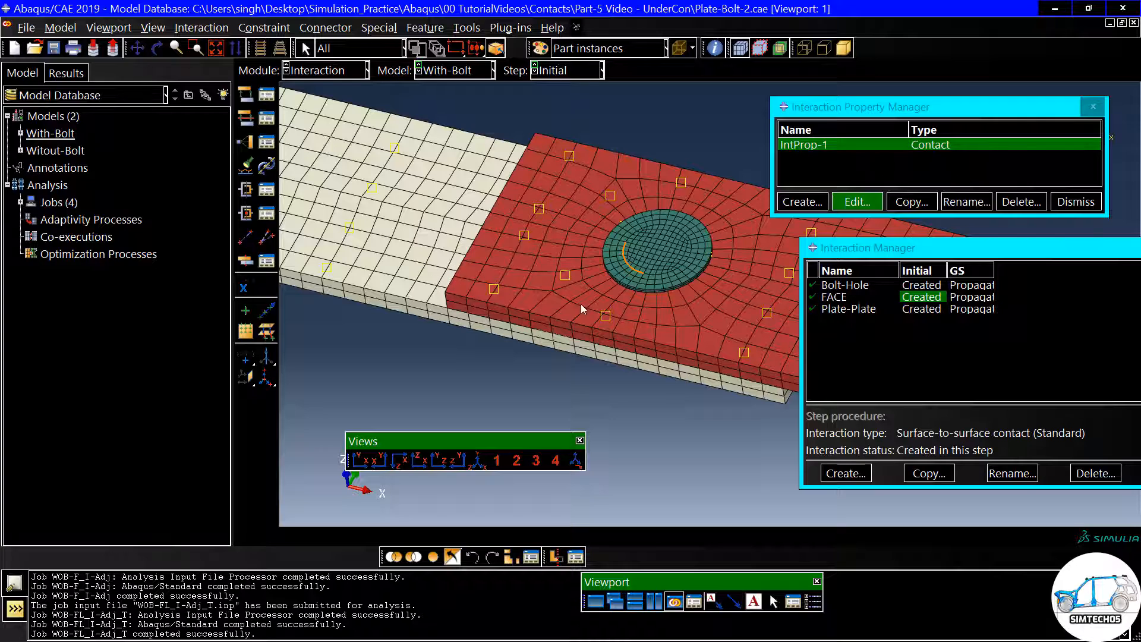
click(838, 286)
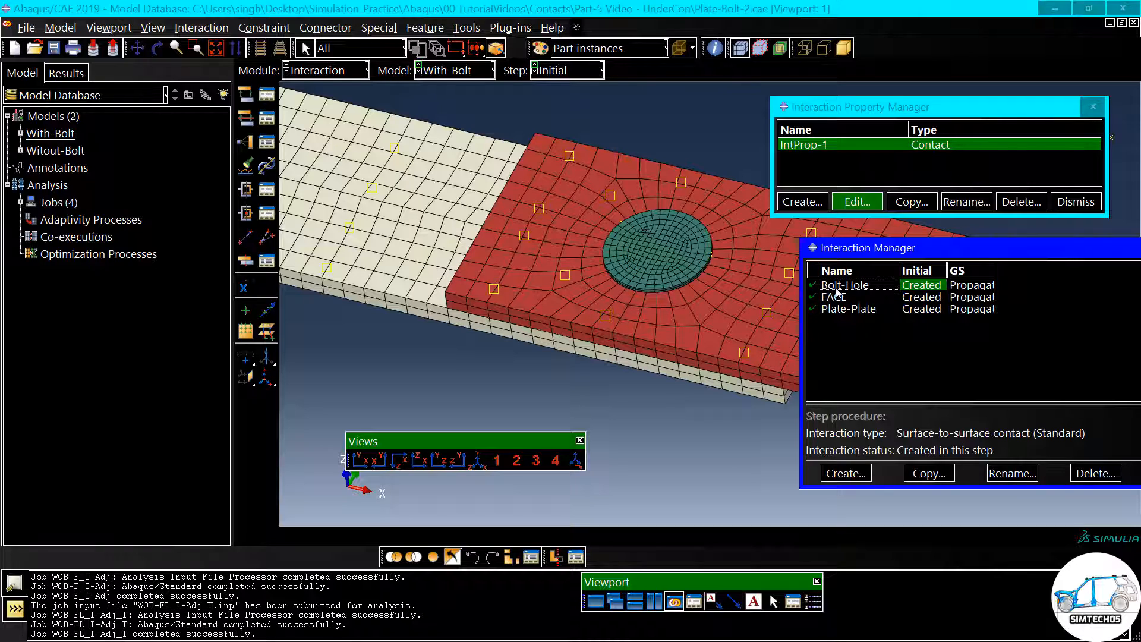
double_click(921, 288)
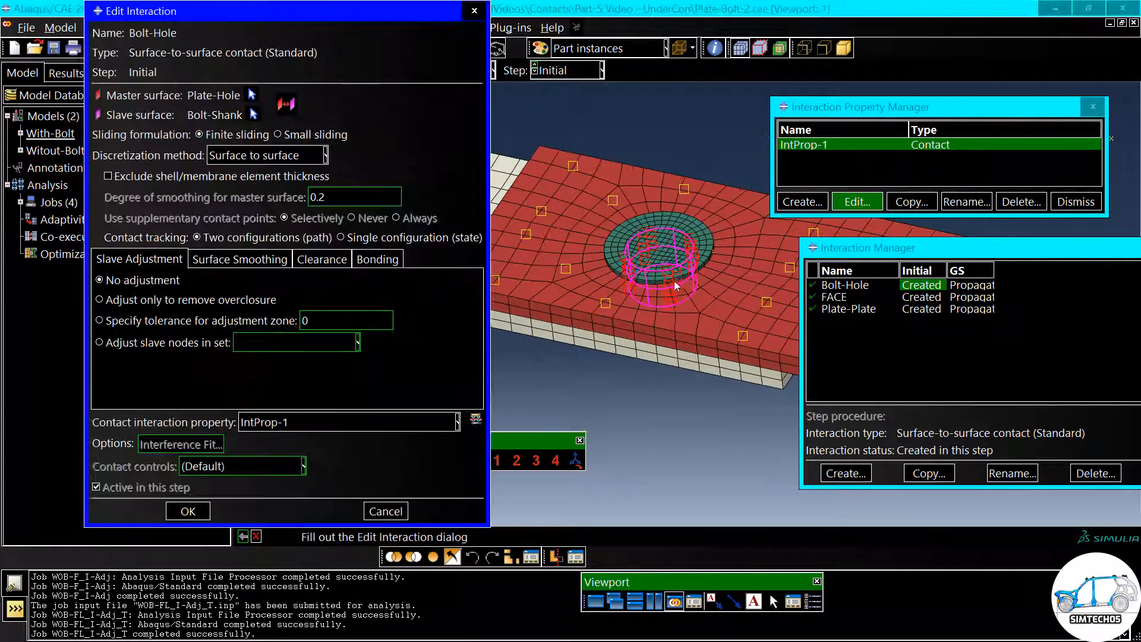
click(386, 511)
- Review the Plate-Plate interaction's settings and view its contact surfaces between the overlapping plates
click(842, 311)
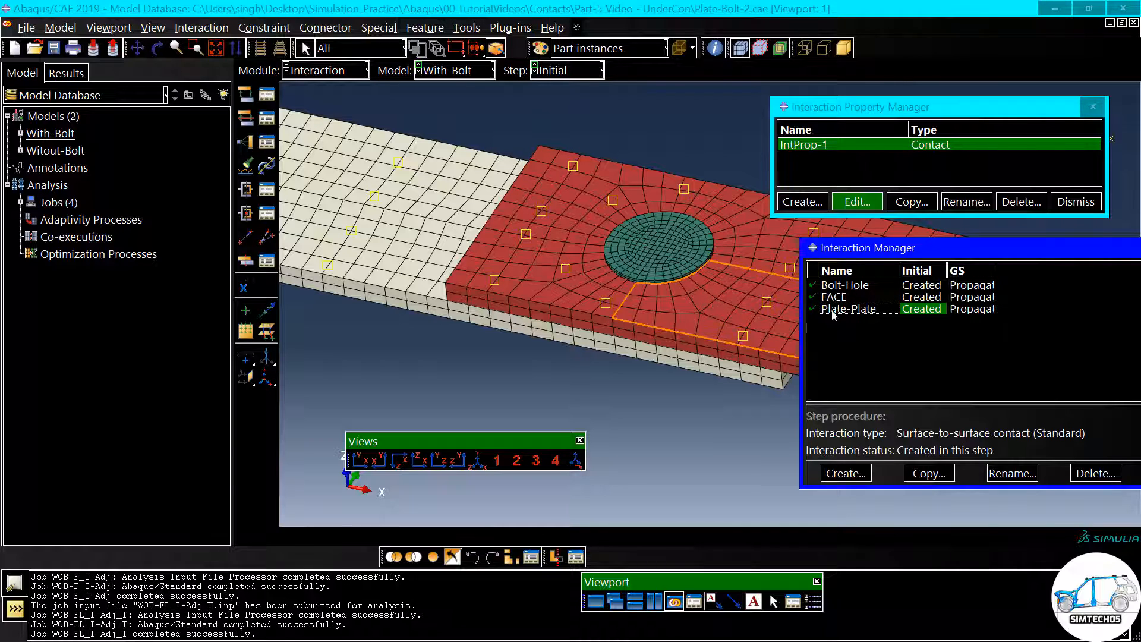
double_click(921, 308)
ctrl+alt+drag(703, 328, 708, 288)
double_click(862, 308)
- Review the FACE interaction and examine its highlighted bolt-head and plate surfaces from above and below
double_click(913, 297)
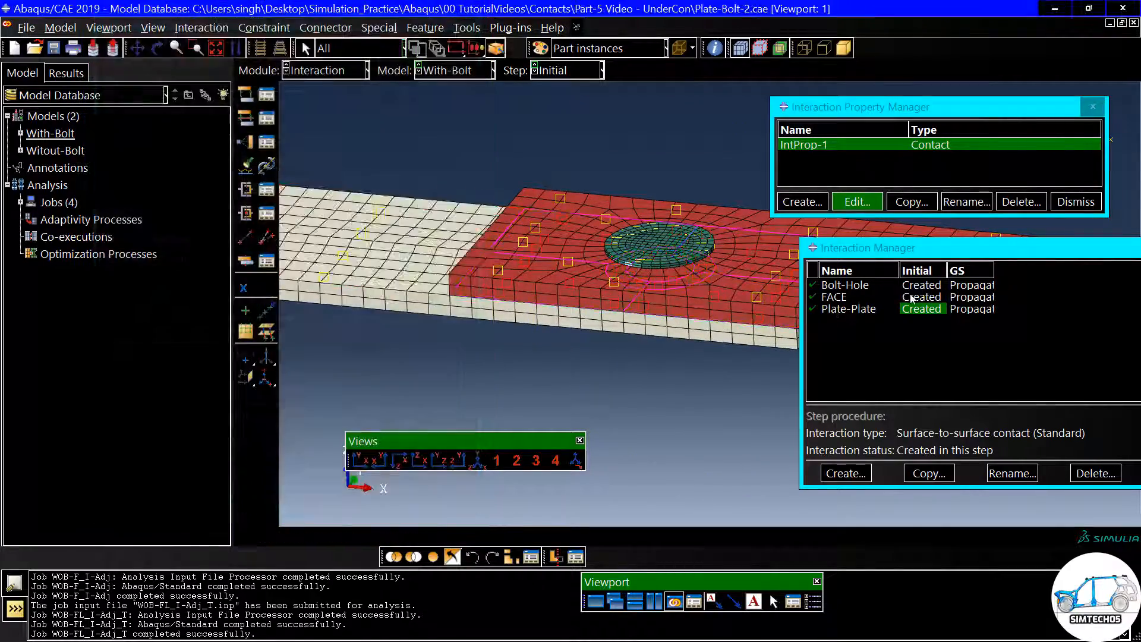
ctrl+alt+drag(660, 337, 667, 278)
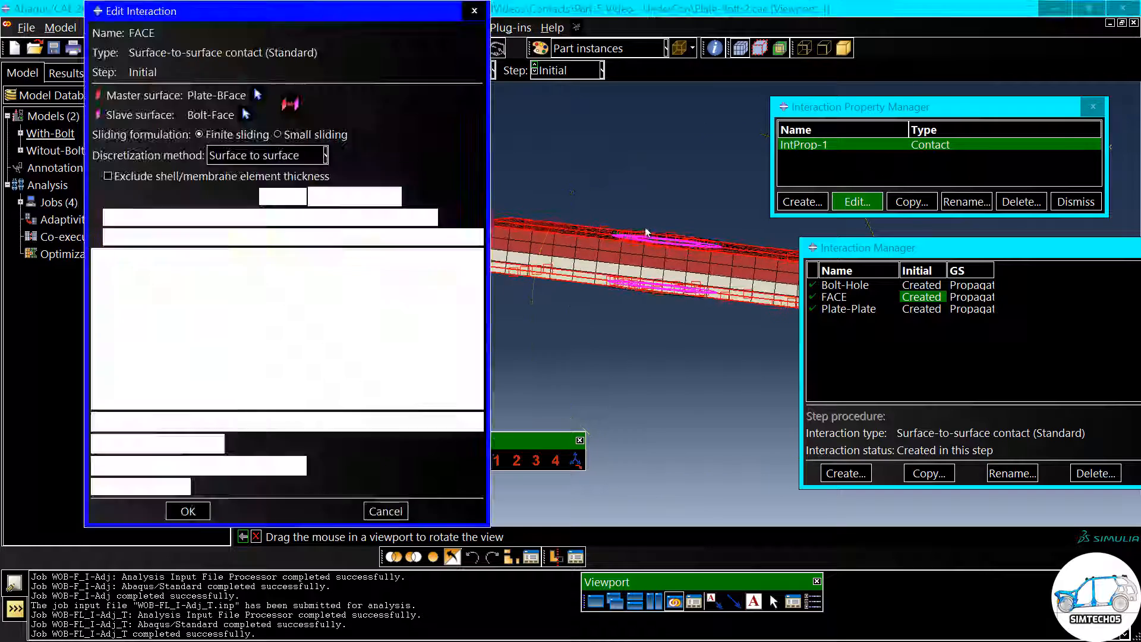
scroll(643, 235, up, 8)
ctrl+alt+drag(600, 250, 547, 309)
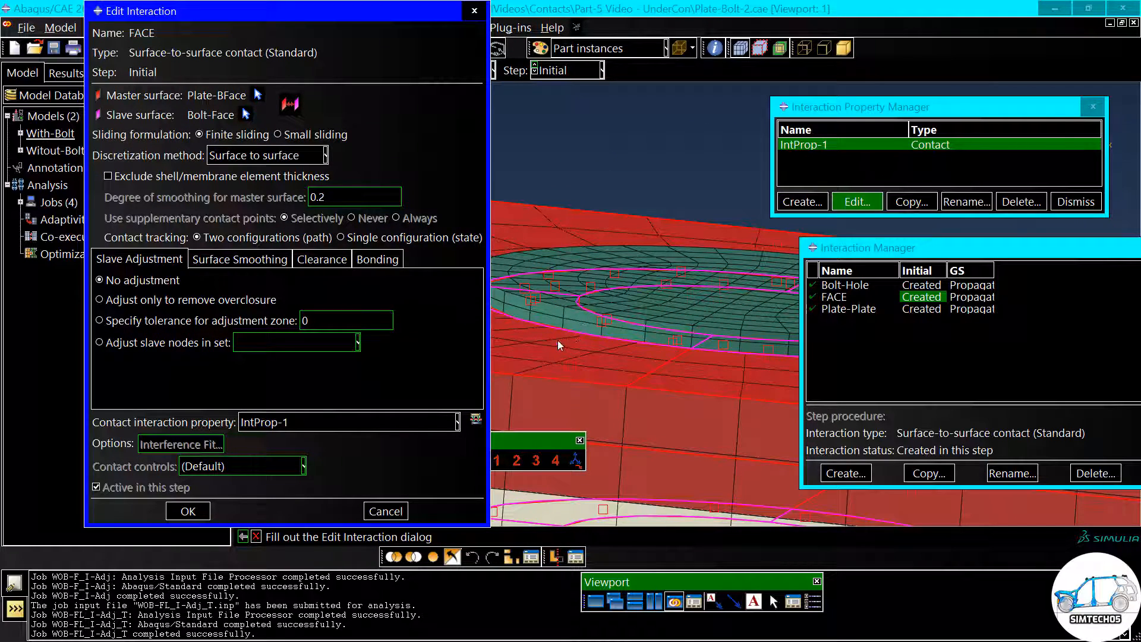
ctrl+alt+drag(613, 338, 579, 346)
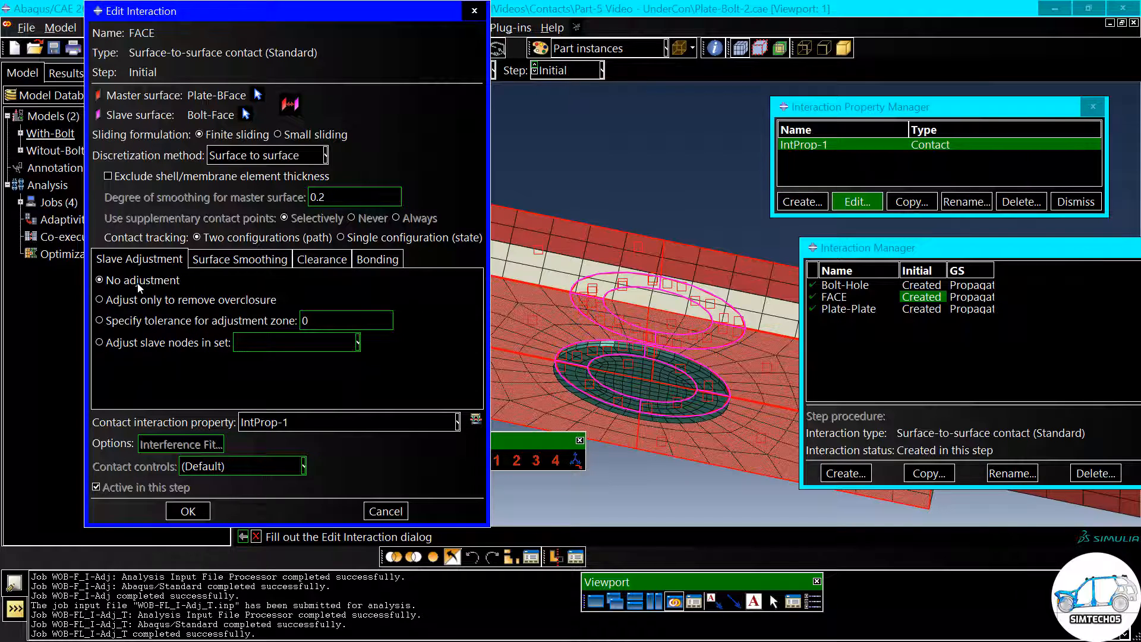
click(188, 511)
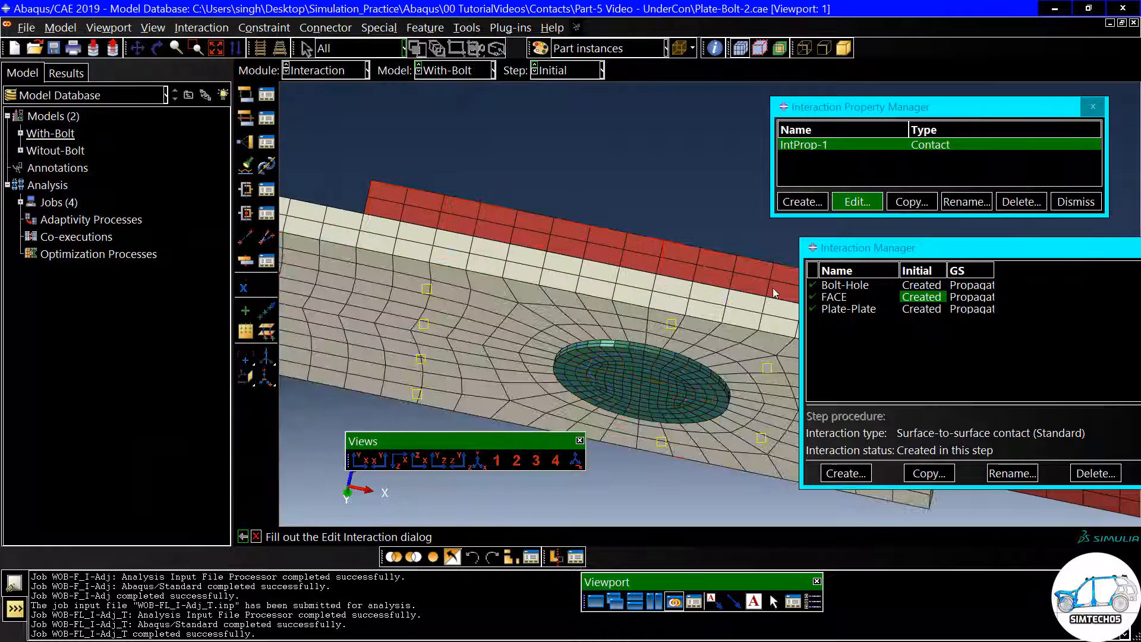
- Try the Adjust only to remove overclosure option on the Bolt-Hole interaction, then restore No adjustment
double_click(921, 285)
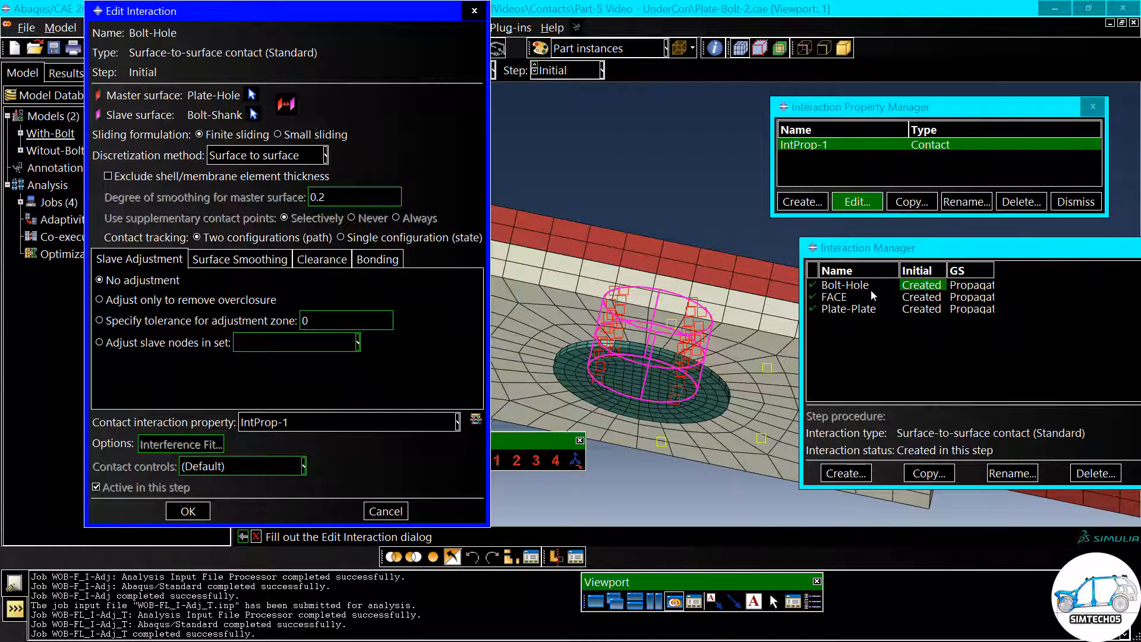
ctrl+alt+drag(722, 295, 659, 339)
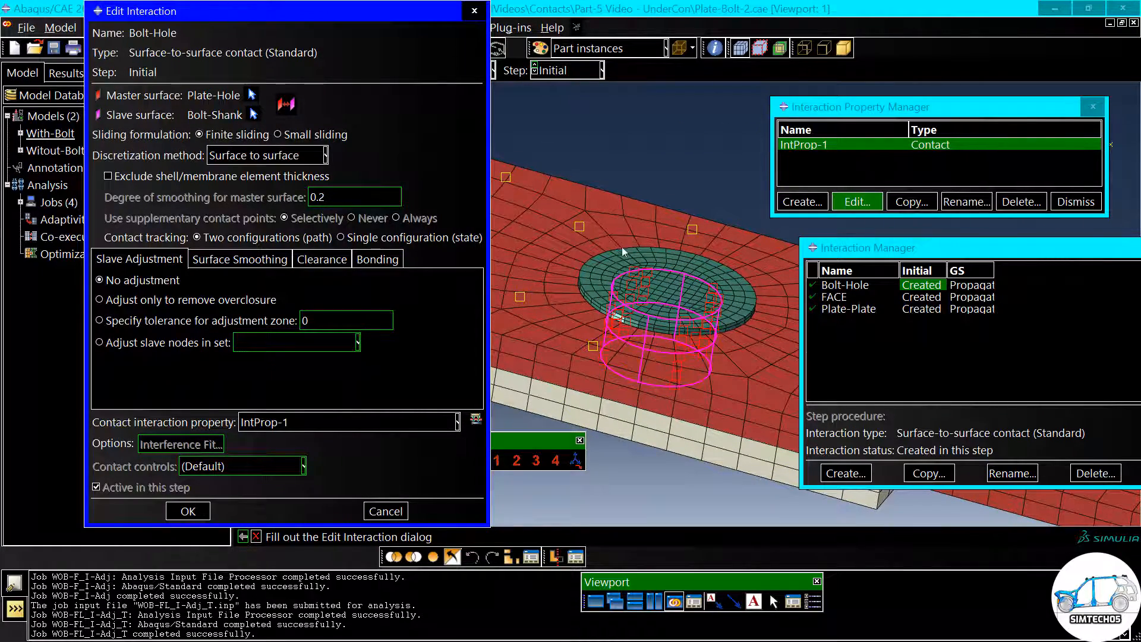
click(127, 302)
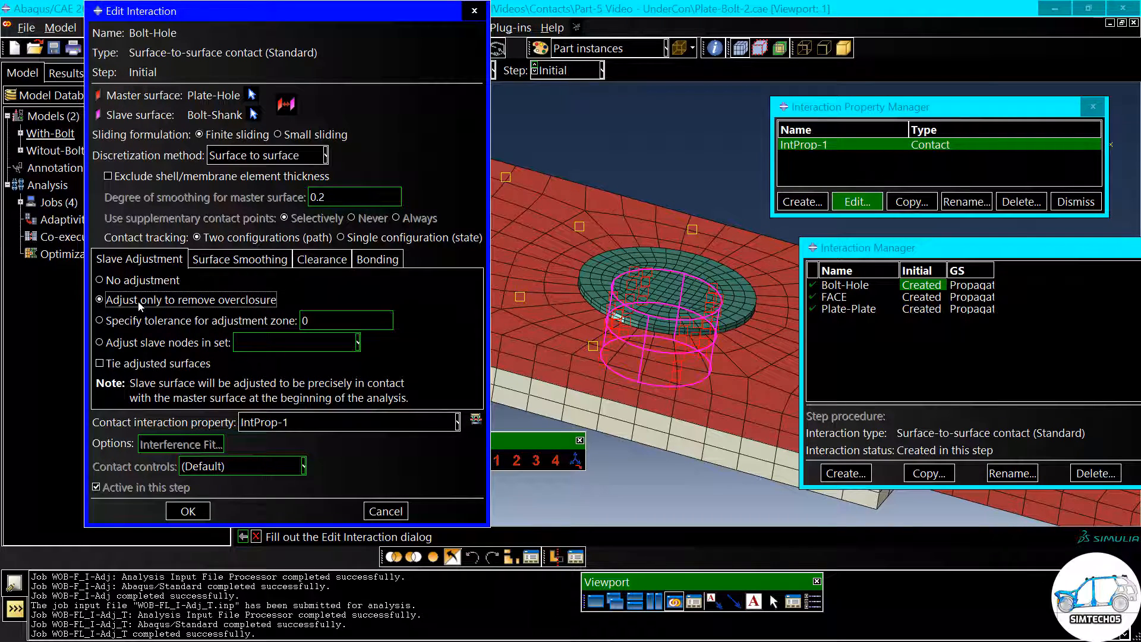
click(119, 286)
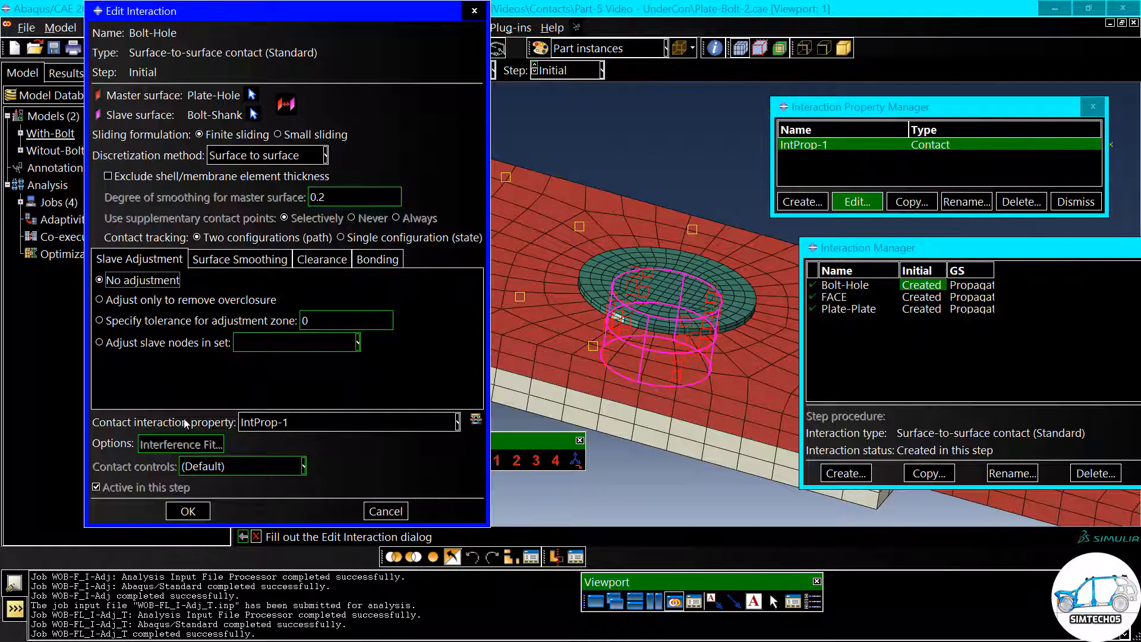
click(189, 510)
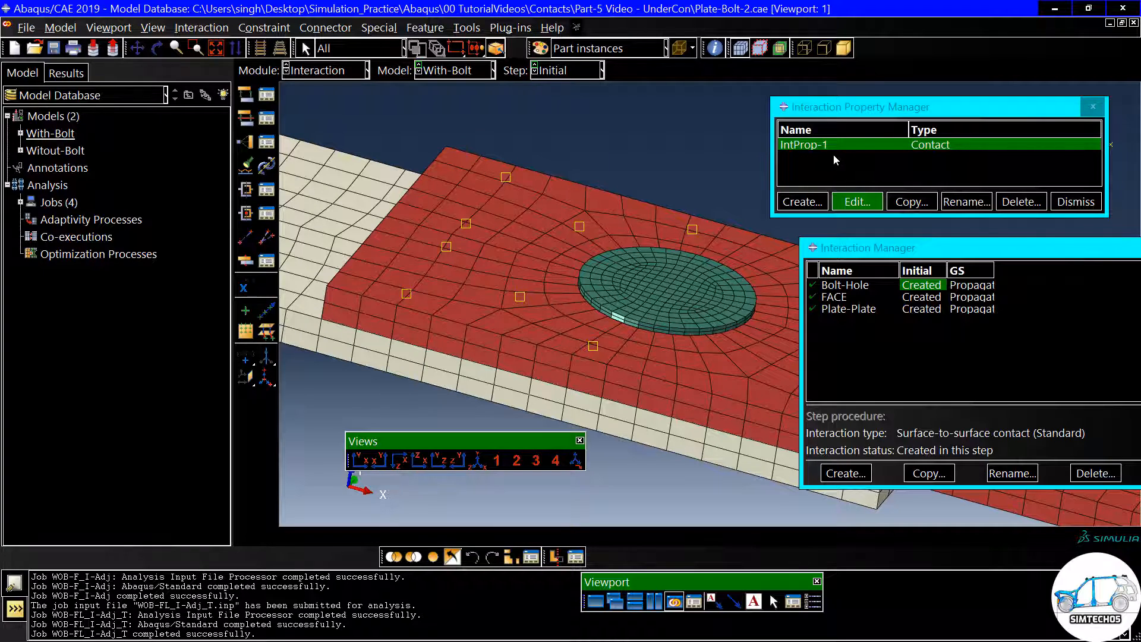
- Switch to the Job module and create a job named WB-FL_I-NoAdj from the With-Bolt model
click(333, 72)
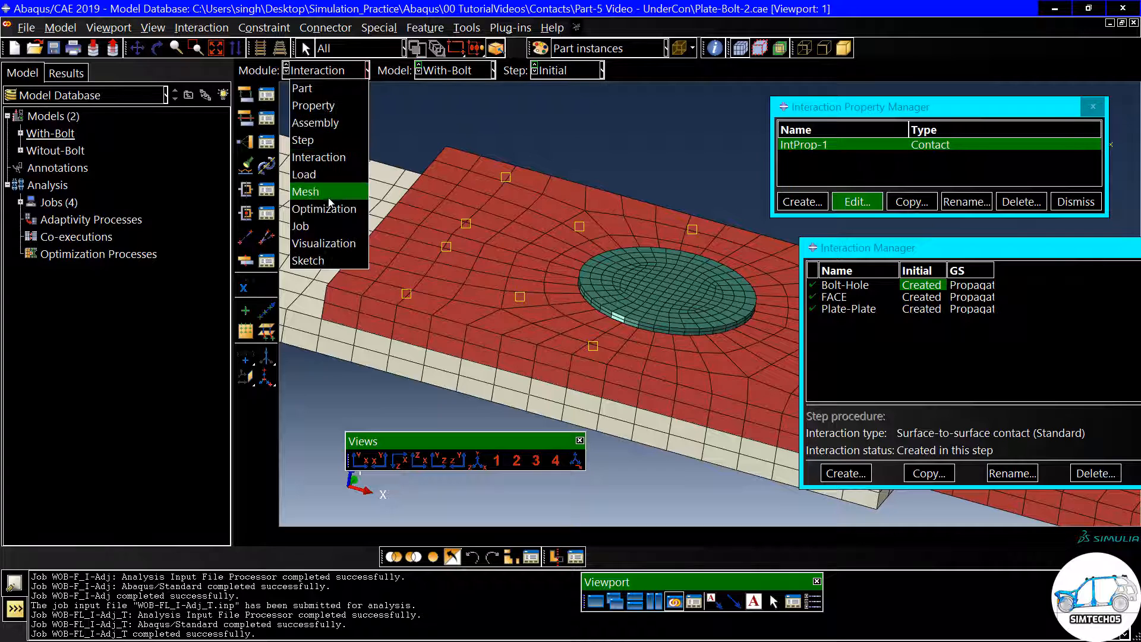
click(326, 224)
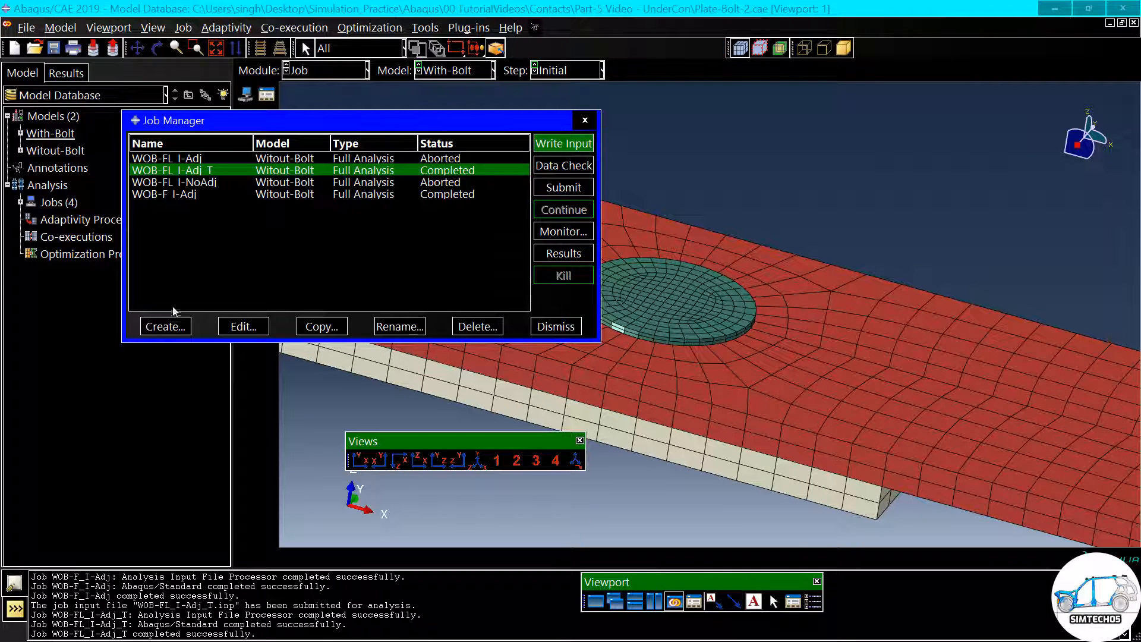
click(165, 326)
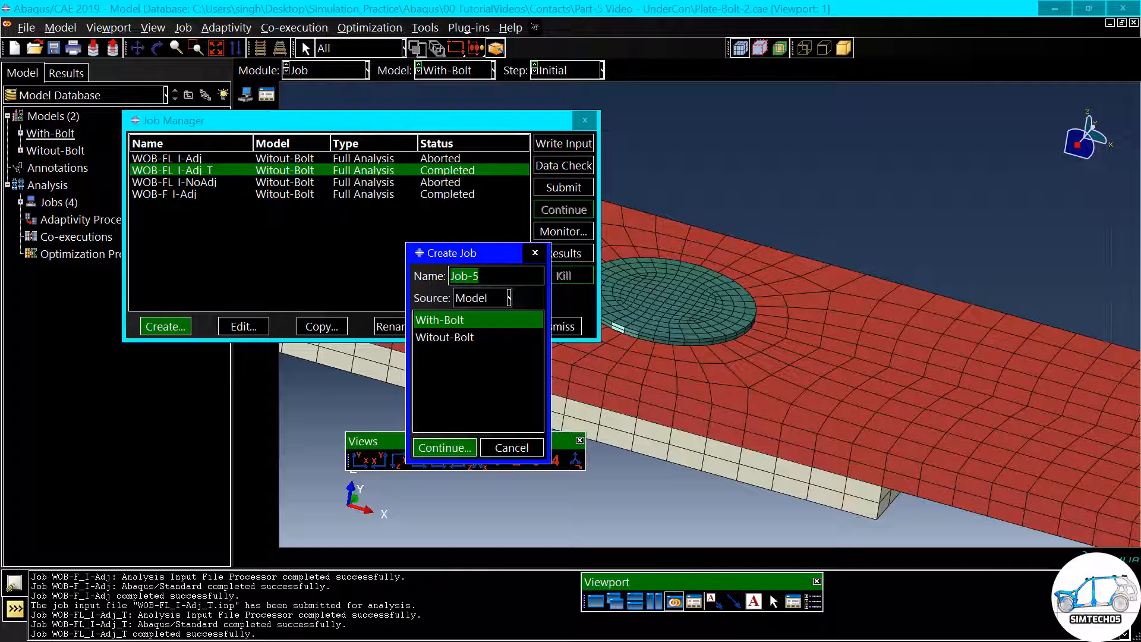
text(WB-FL)
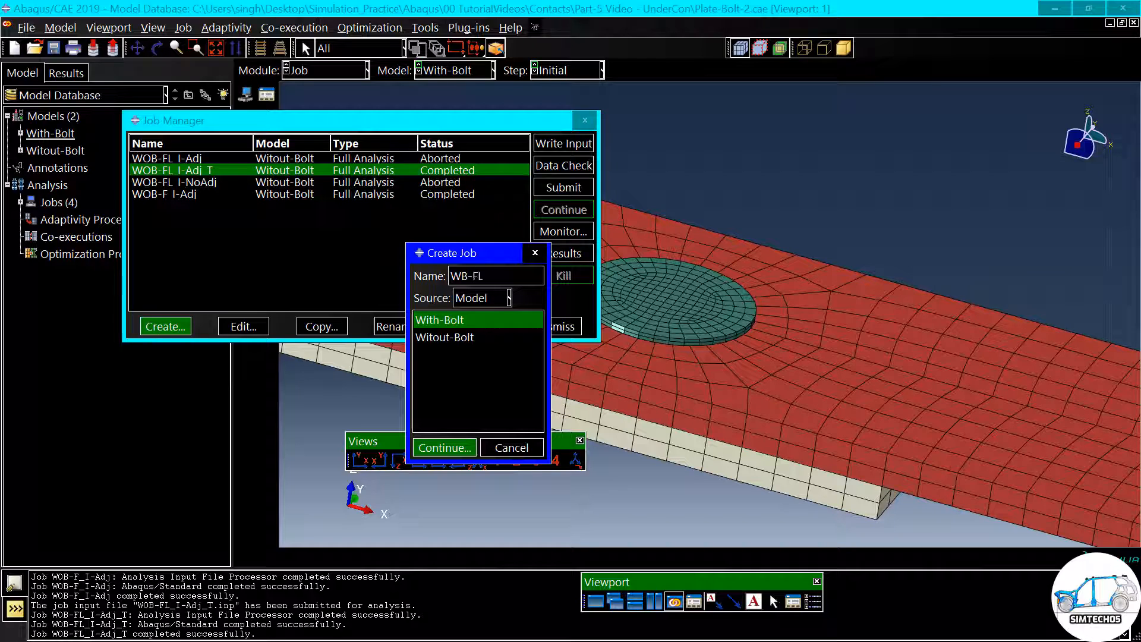
text(_i-NoAdj)
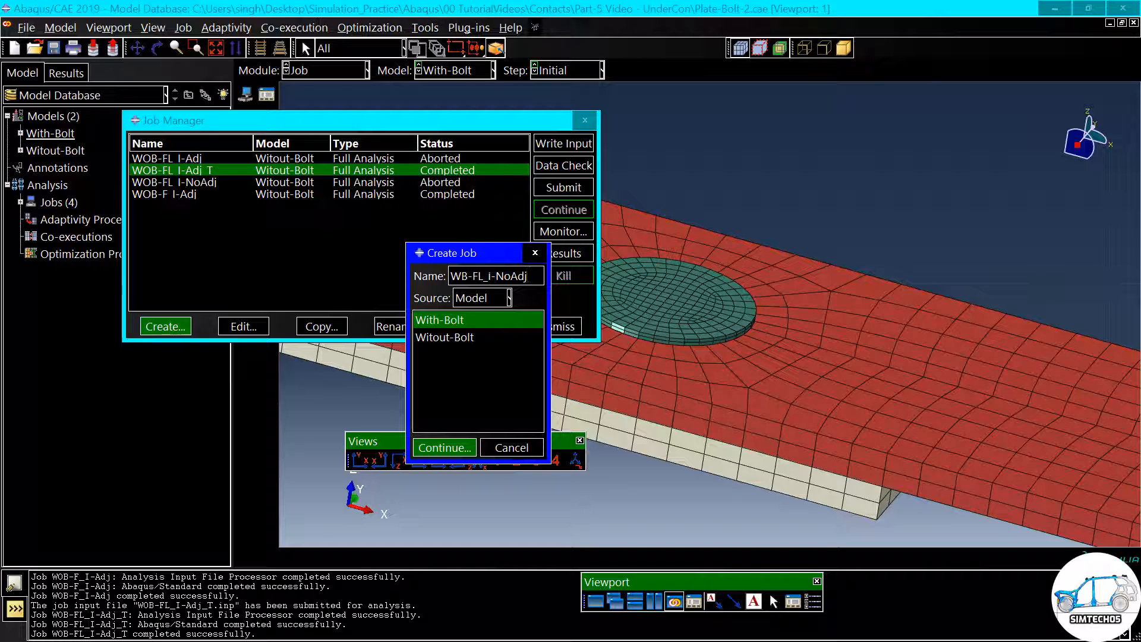
click(454, 447)
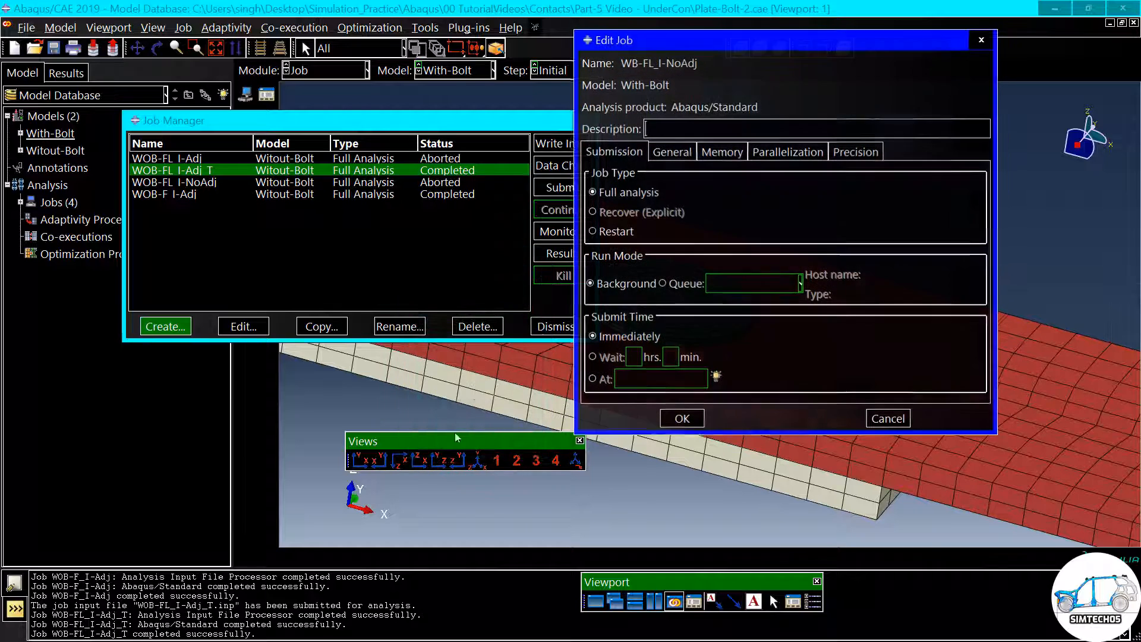
- Set job WB-FL_I-NoAdj to use 12 processors and submit it for analysis
click(777, 153)
text(12)
click(681, 419)
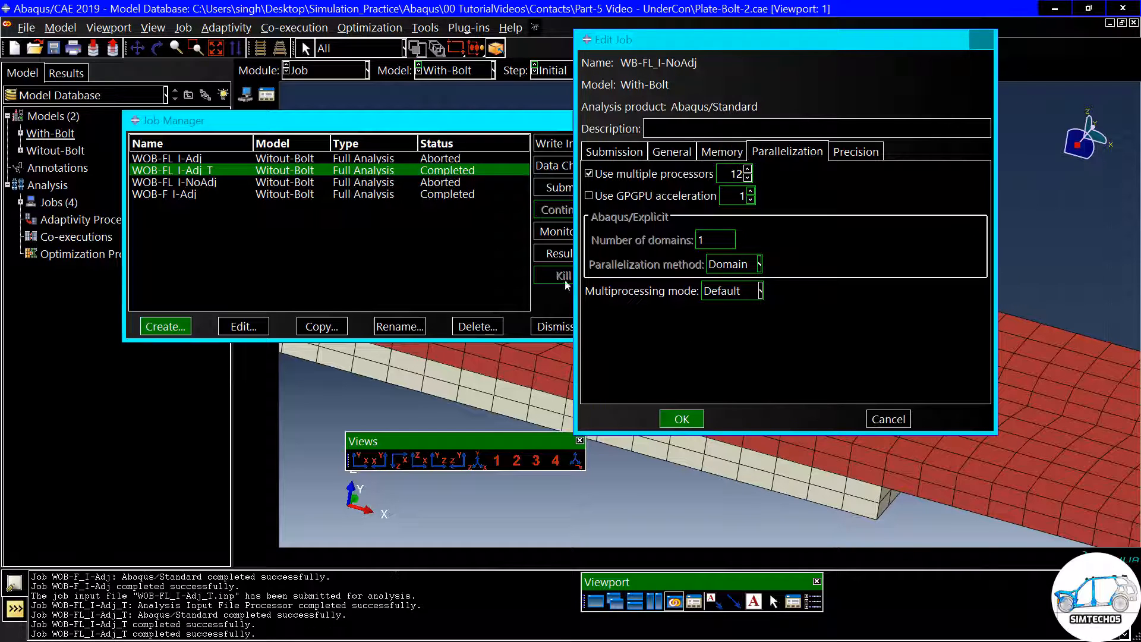
click(560, 187)
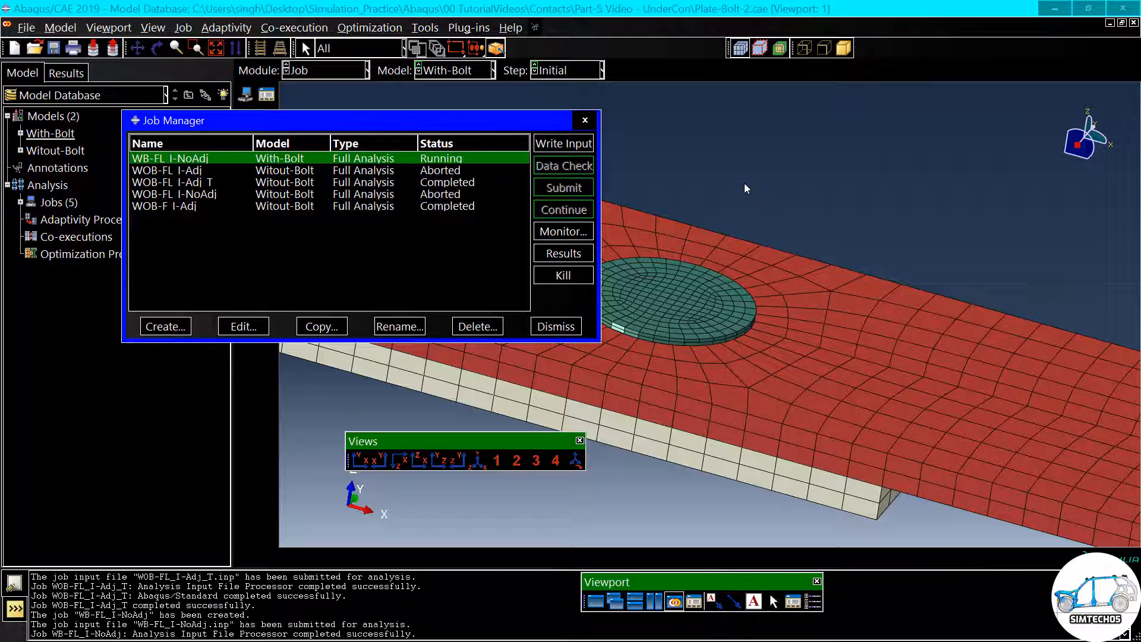
- Monitor the increments and iterations of job WB-FL_I-NoAdj with the whole increment table in view
drag(497, 125, 444, 107)
scroll(713, 211, up, 3)
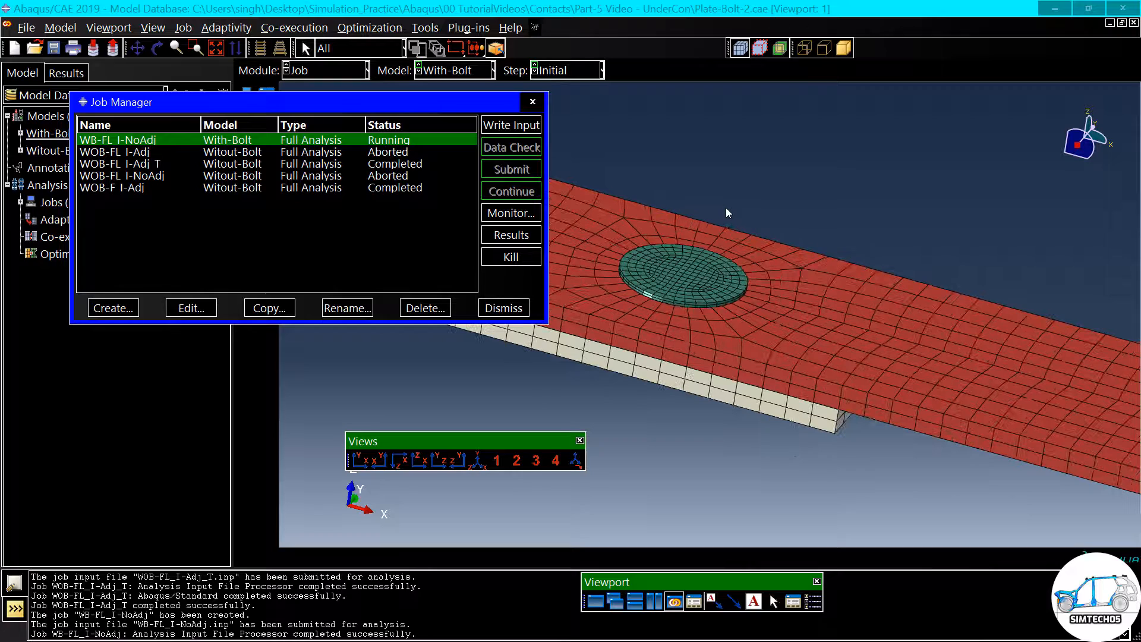
ctrl+alt+drag(684, 347, 678, 316)
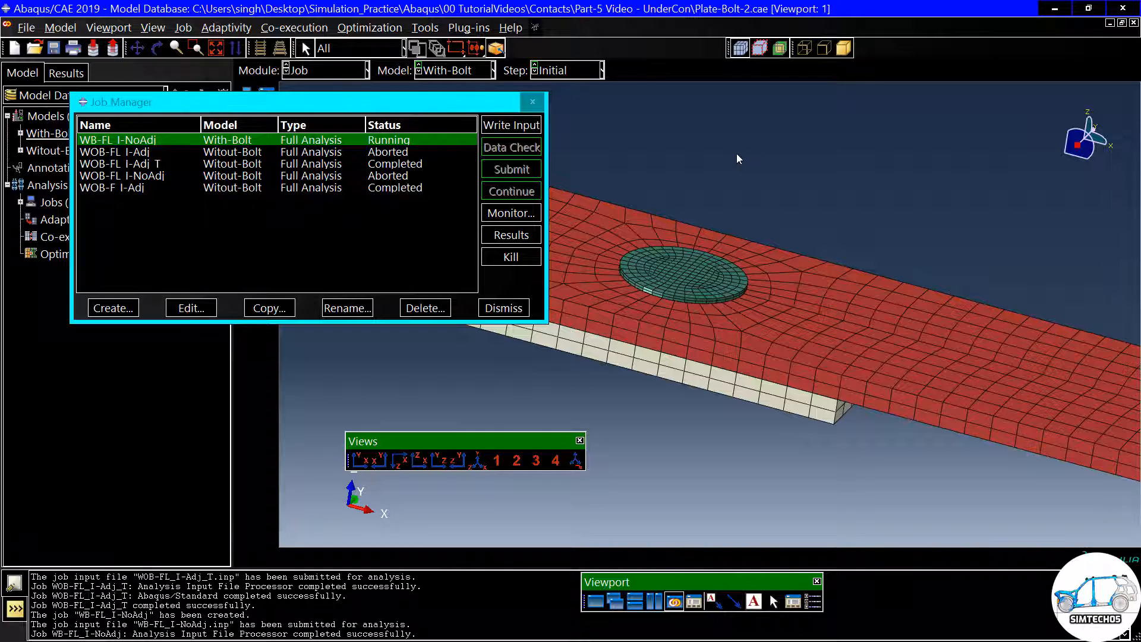
click(528, 214)
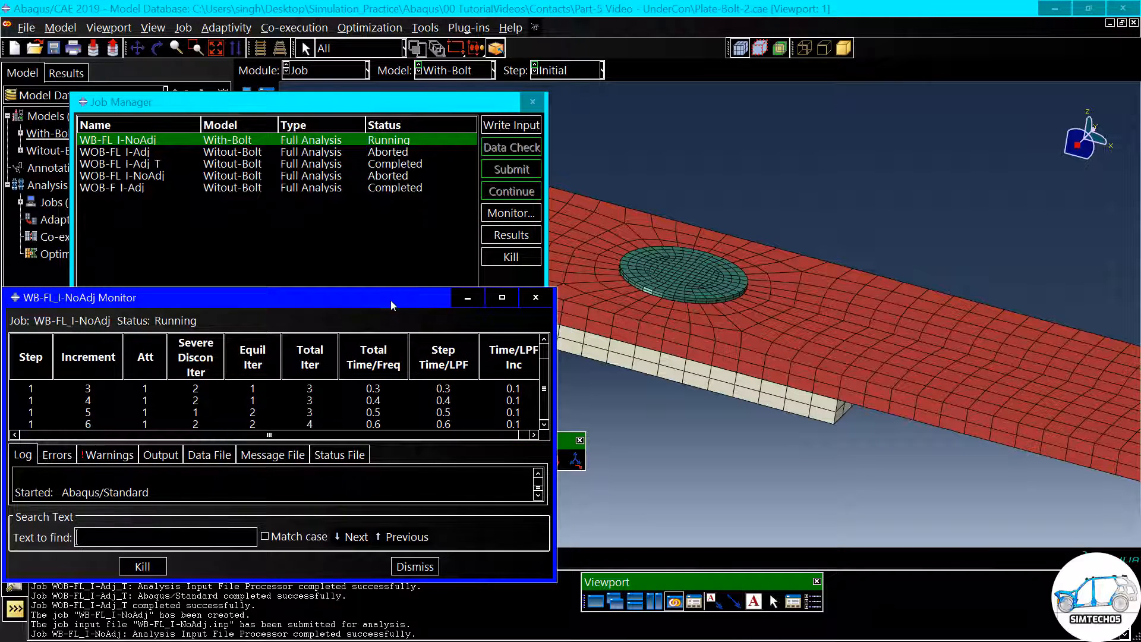
drag(391, 300, 495, 164)
drag(373, 551, 373, 552)
drag(367, 327, 368, 394)
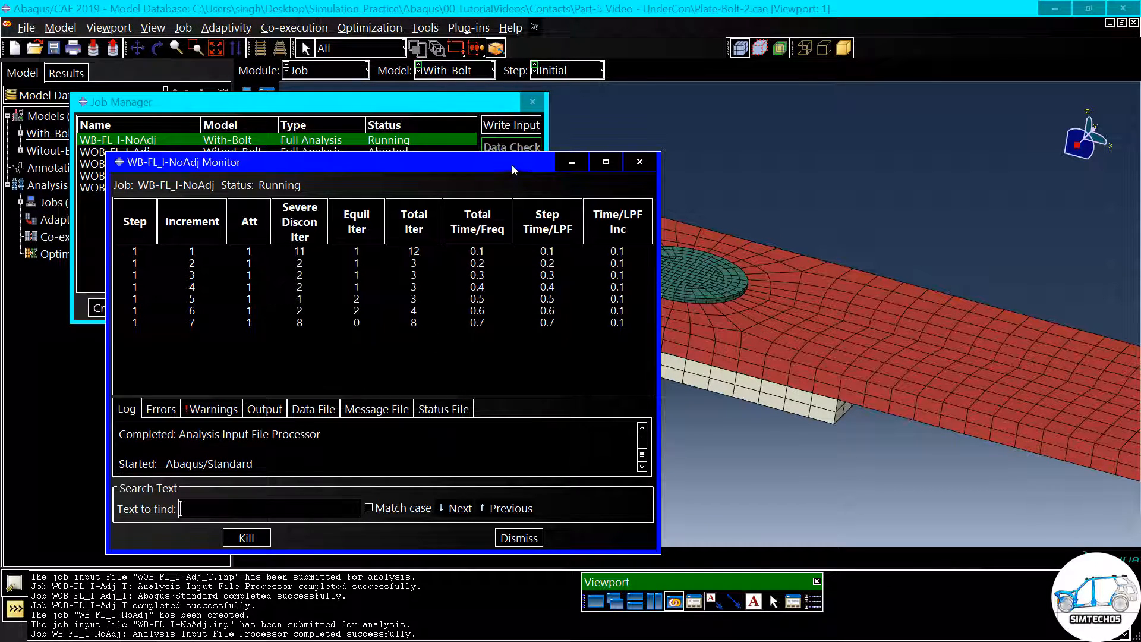
drag(512, 164, 498, 161)
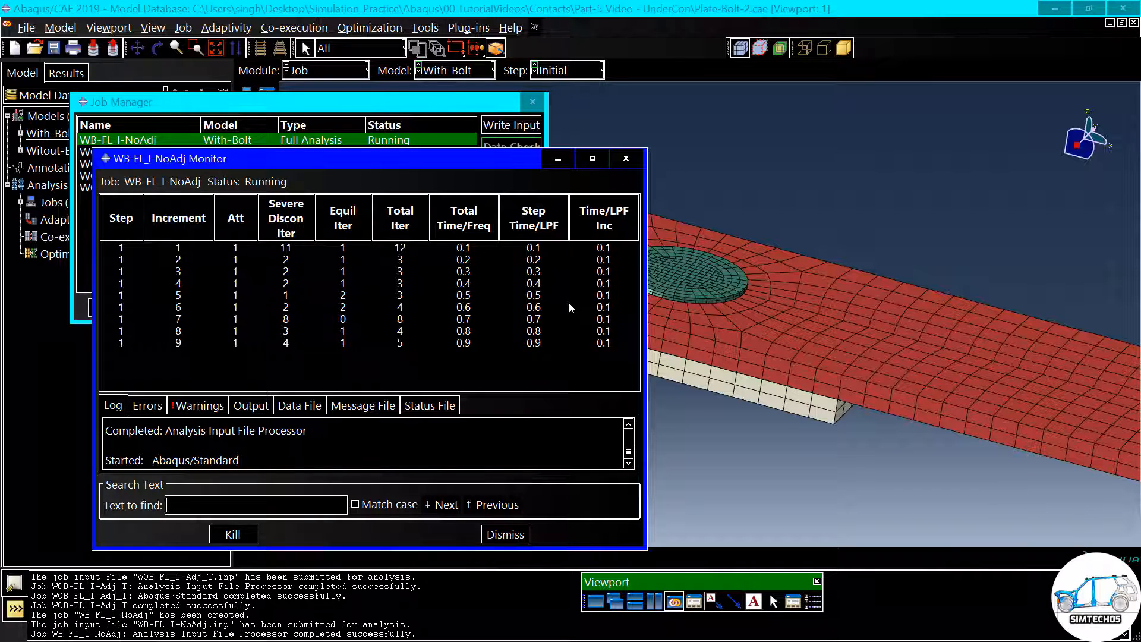
click(511, 534)
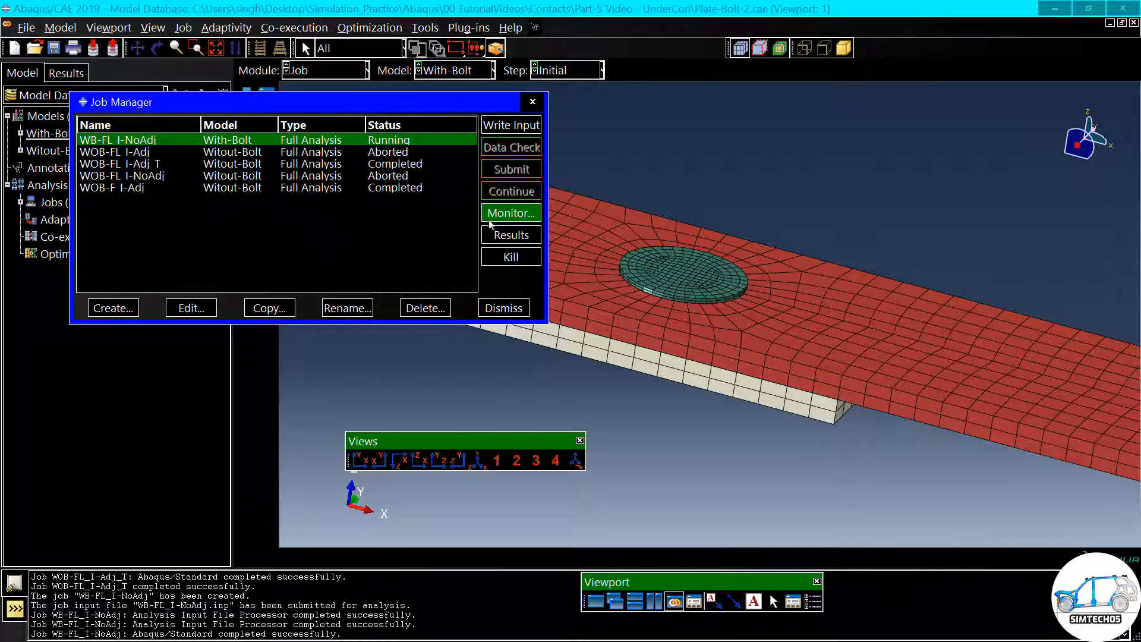
- Open the results of job WB-FL_I-NoAdj, plot Mises stress contours on the deformed shape, and inspect the bolted overlap
click(504, 236)
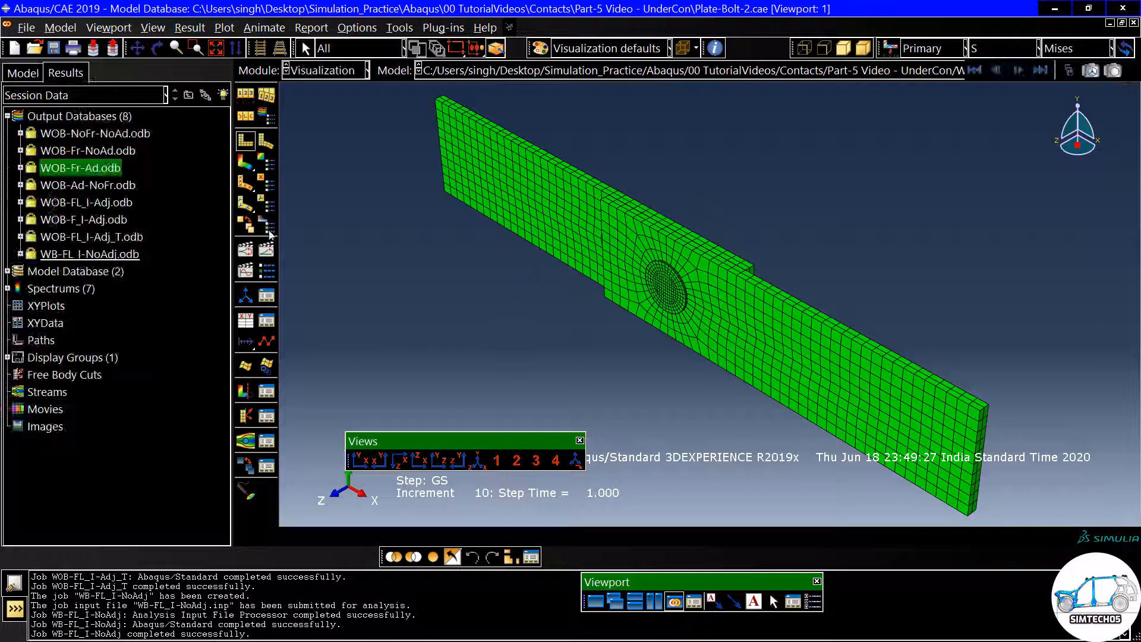
click(247, 167)
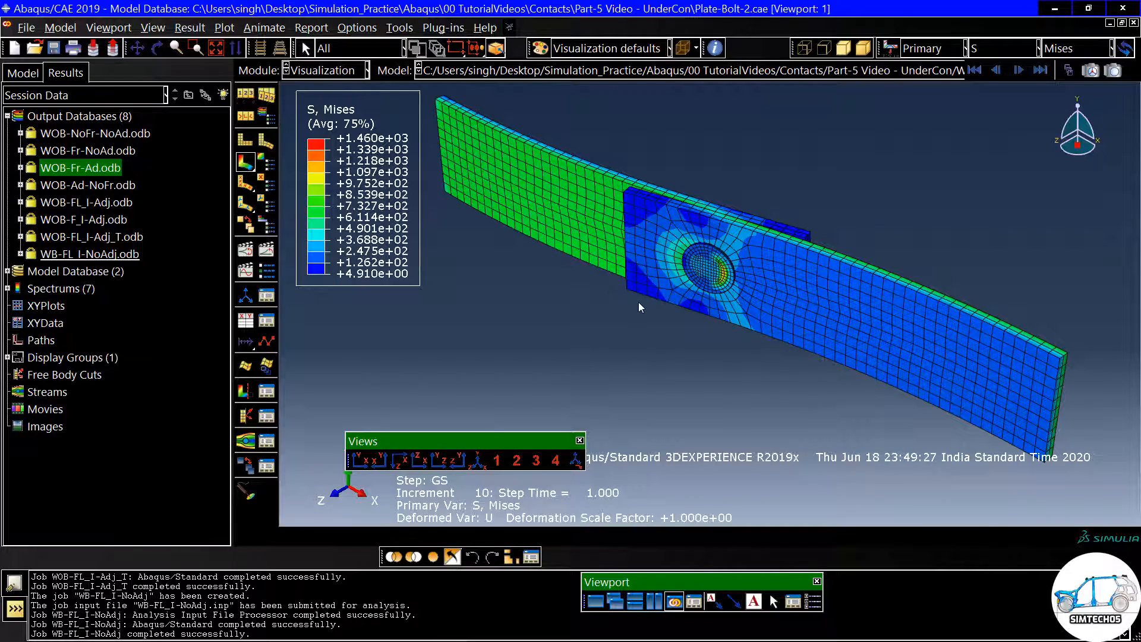
ctrl+alt+drag(652, 273, 759, 120)
ctrl+alt+drag(661, 289, 712, 333)
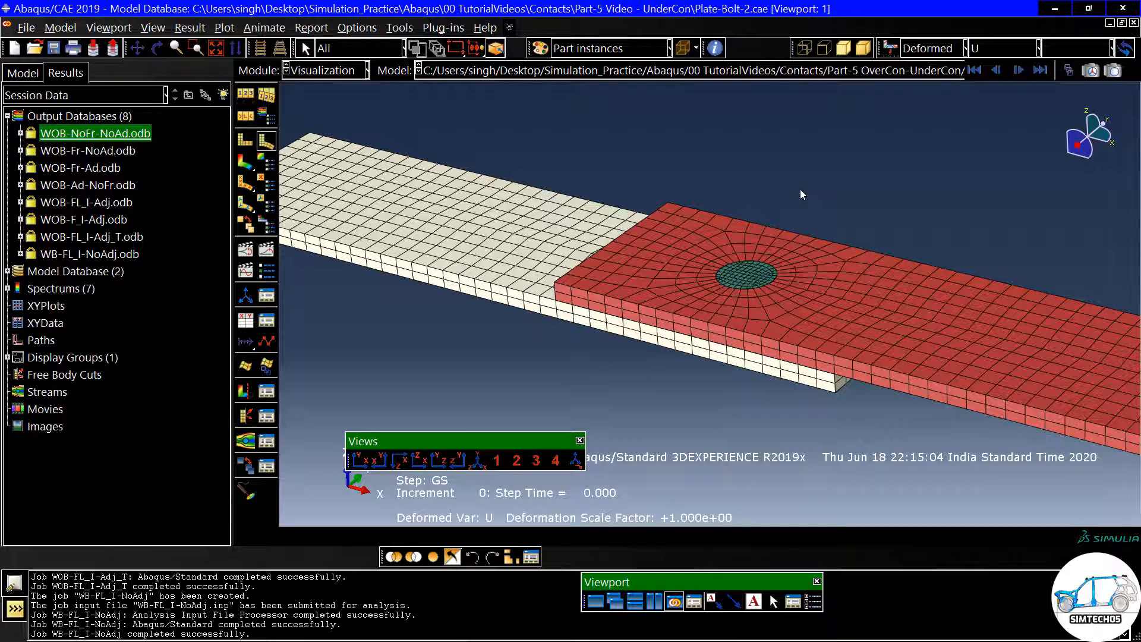
scroll(797, 187, down, 4)
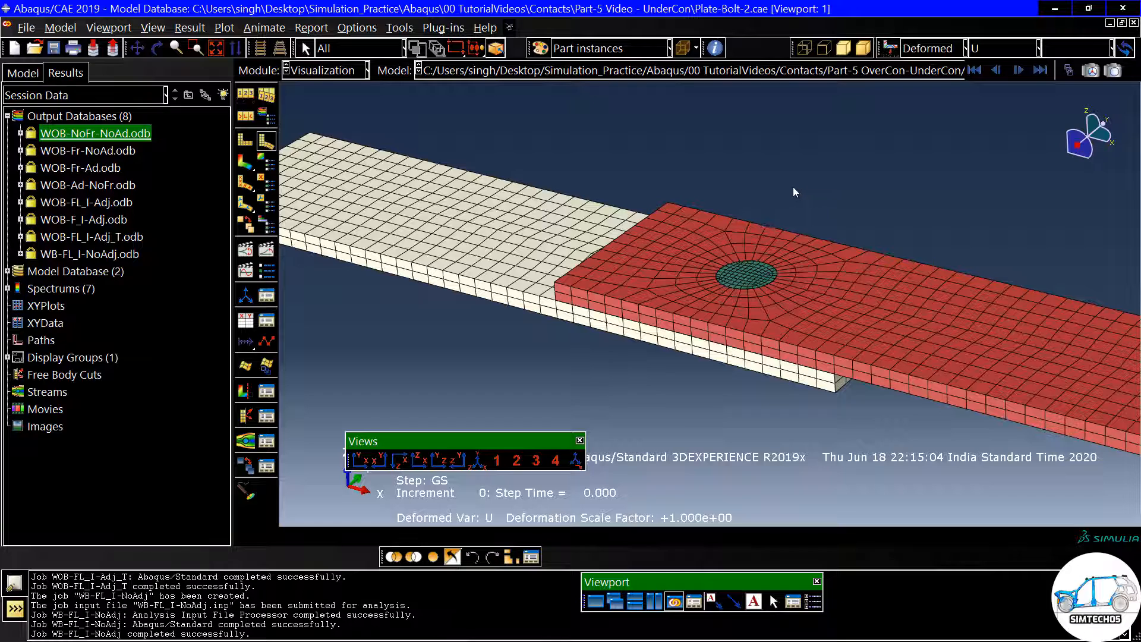